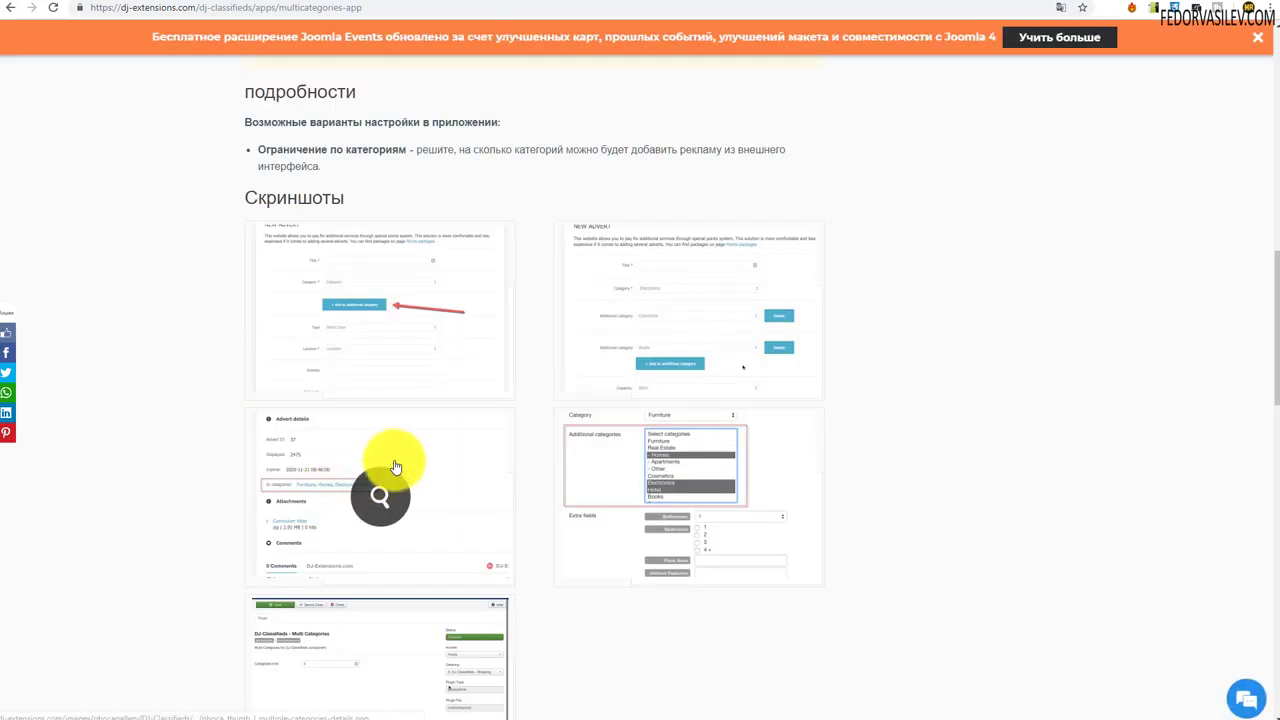
Step: Examine the Multicategories app page, enlarging the screenshots of the additional category button and the backend additional categories list
left_click(365, 300)
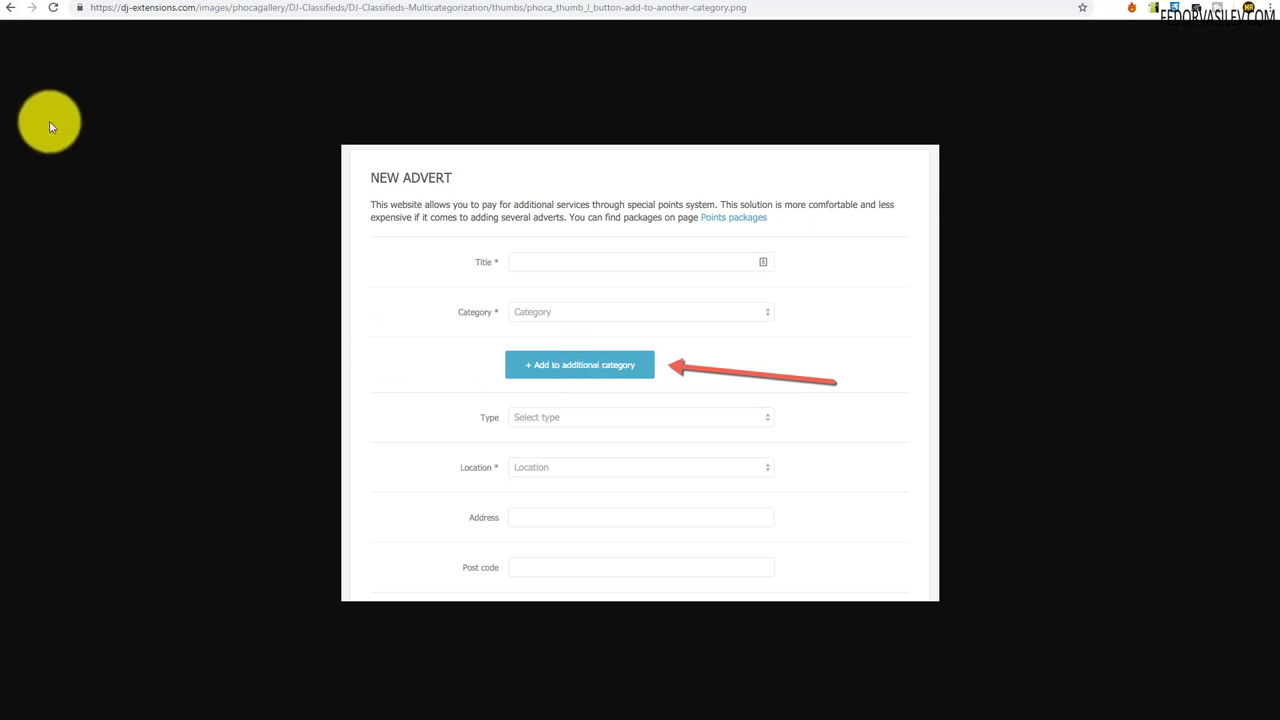
left_click(7, 10)
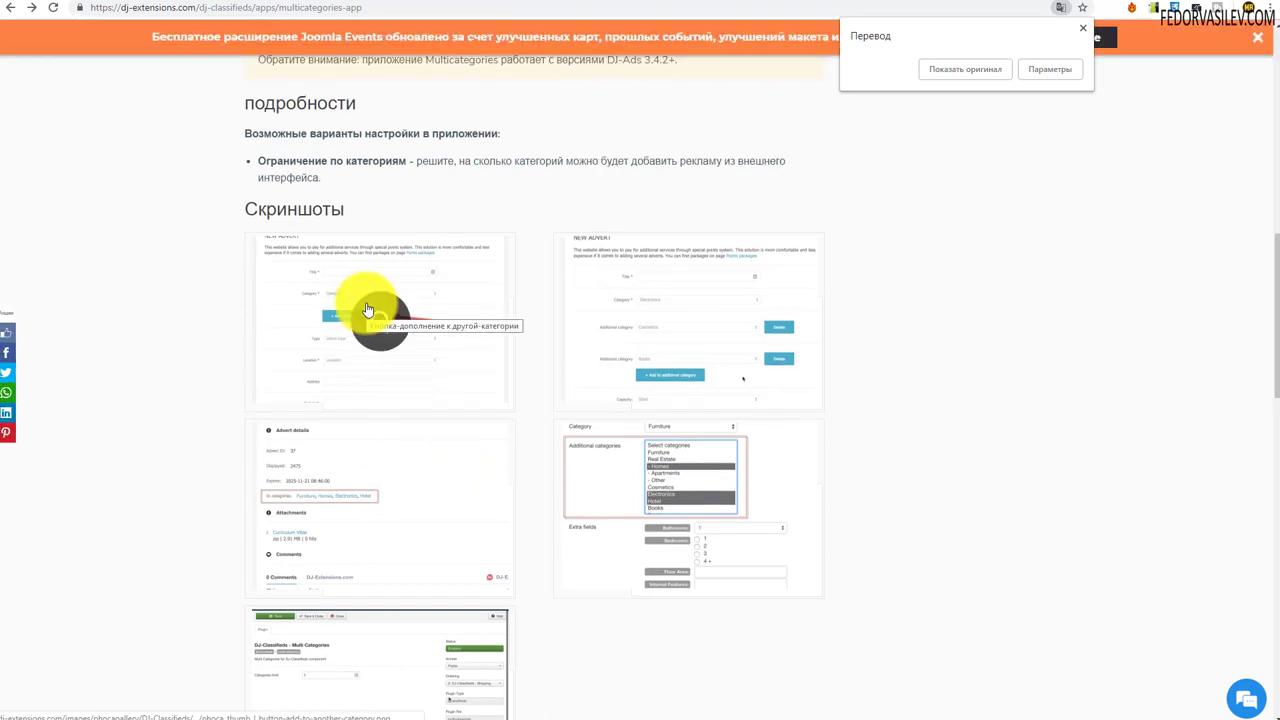
left_click(1256, 38)
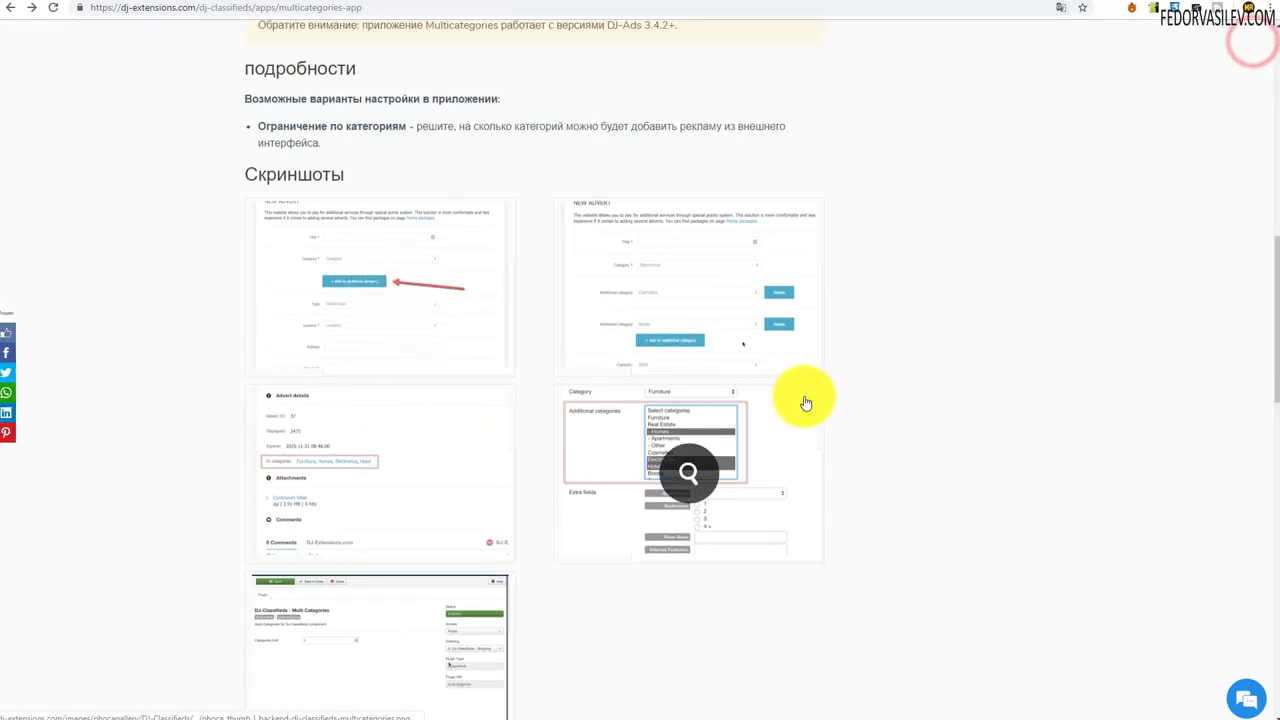
left_click(684, 471)
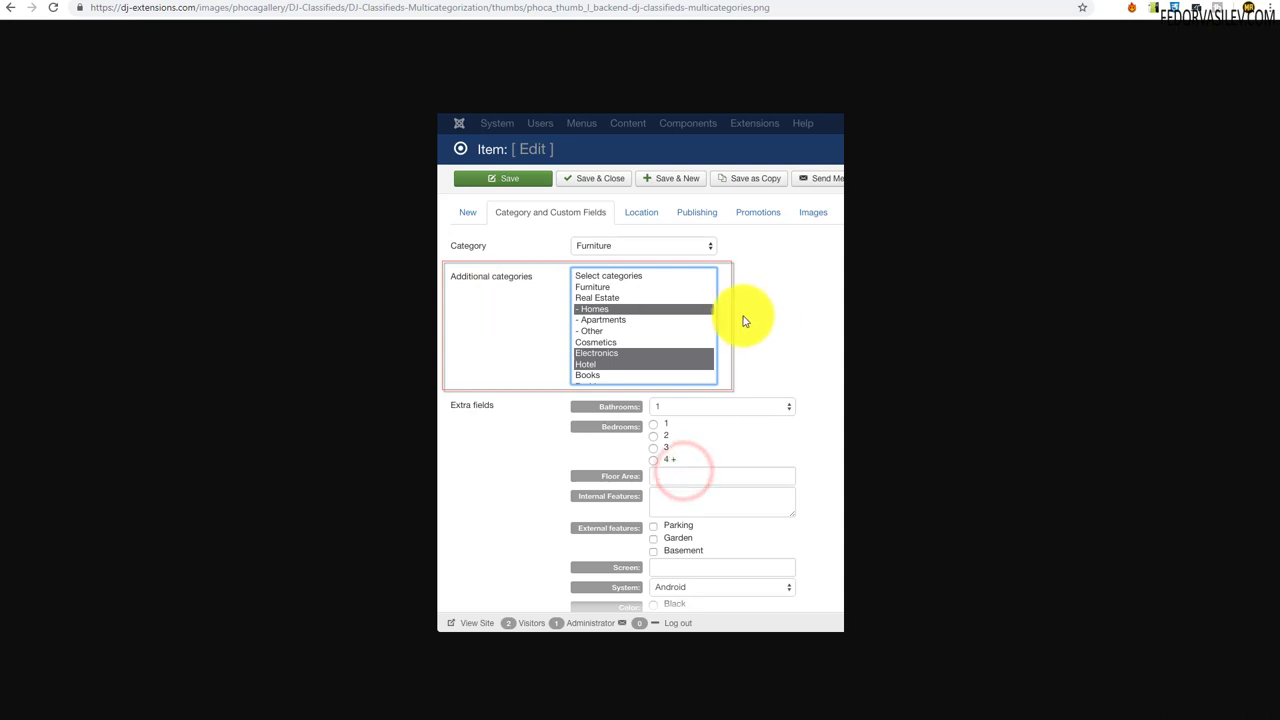
left_click(10, 12)
scroll(700, 380, "down", 5)
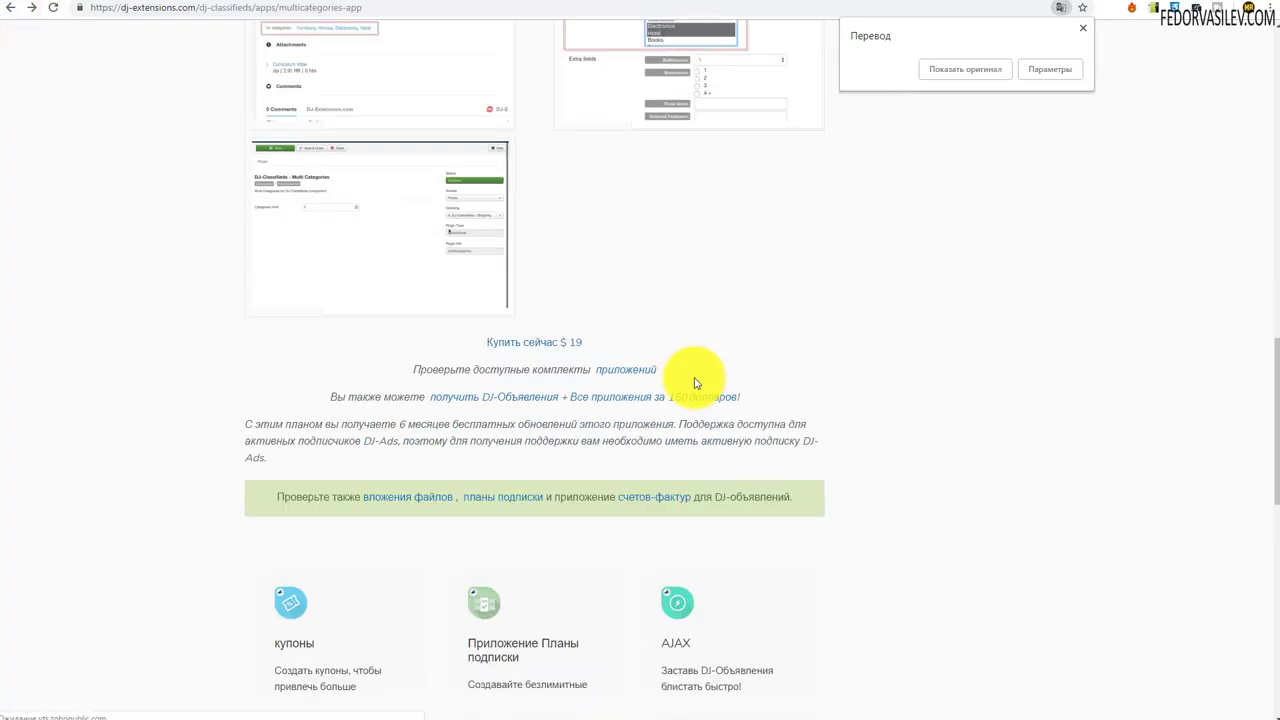
scroll(690, 370, "up", 15)
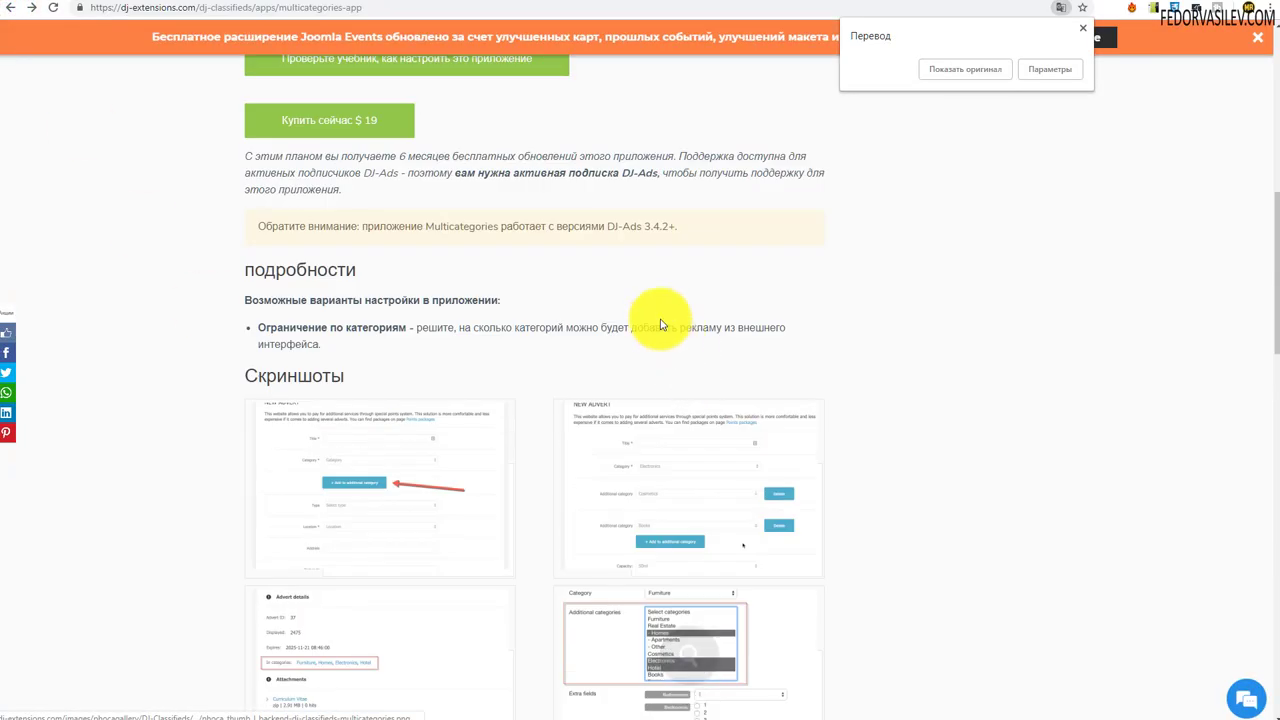
scroll(662, 330, "up", 3)
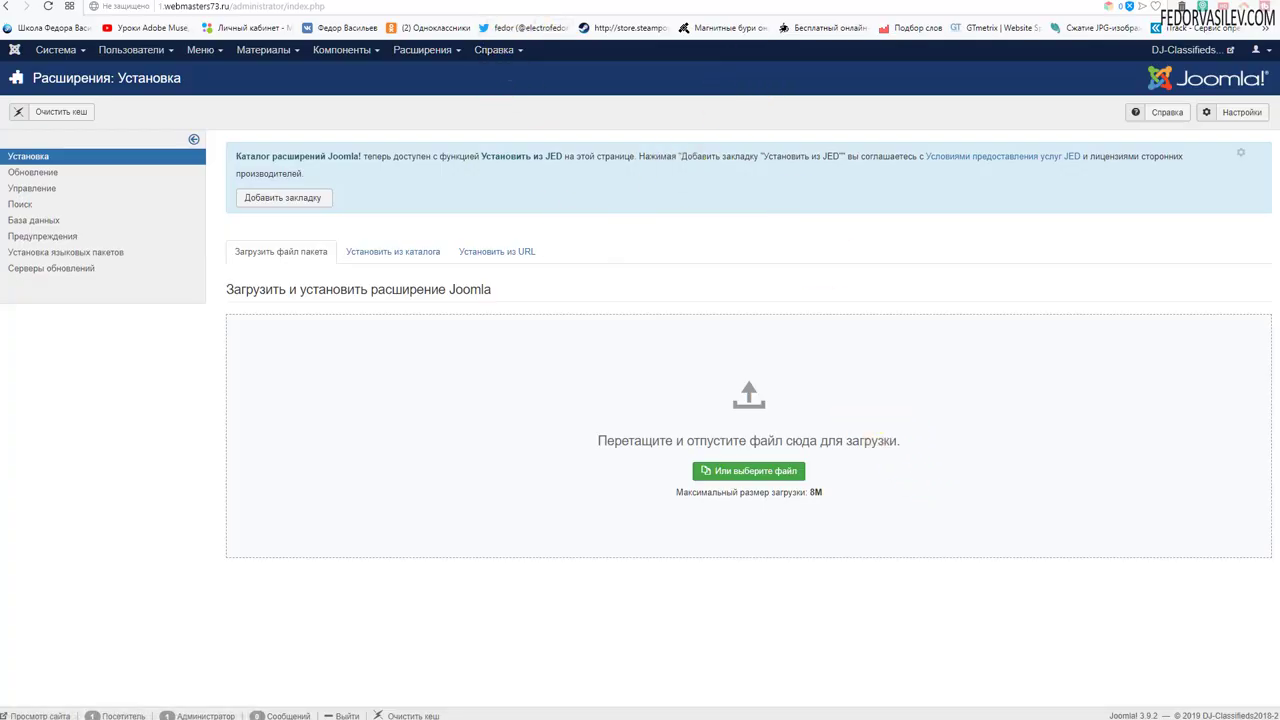
Step: Upload and install the plugin package plg_djclassifieds_multicategories_3.7.zip in the Joomla extension installer
key("alt+Tab")
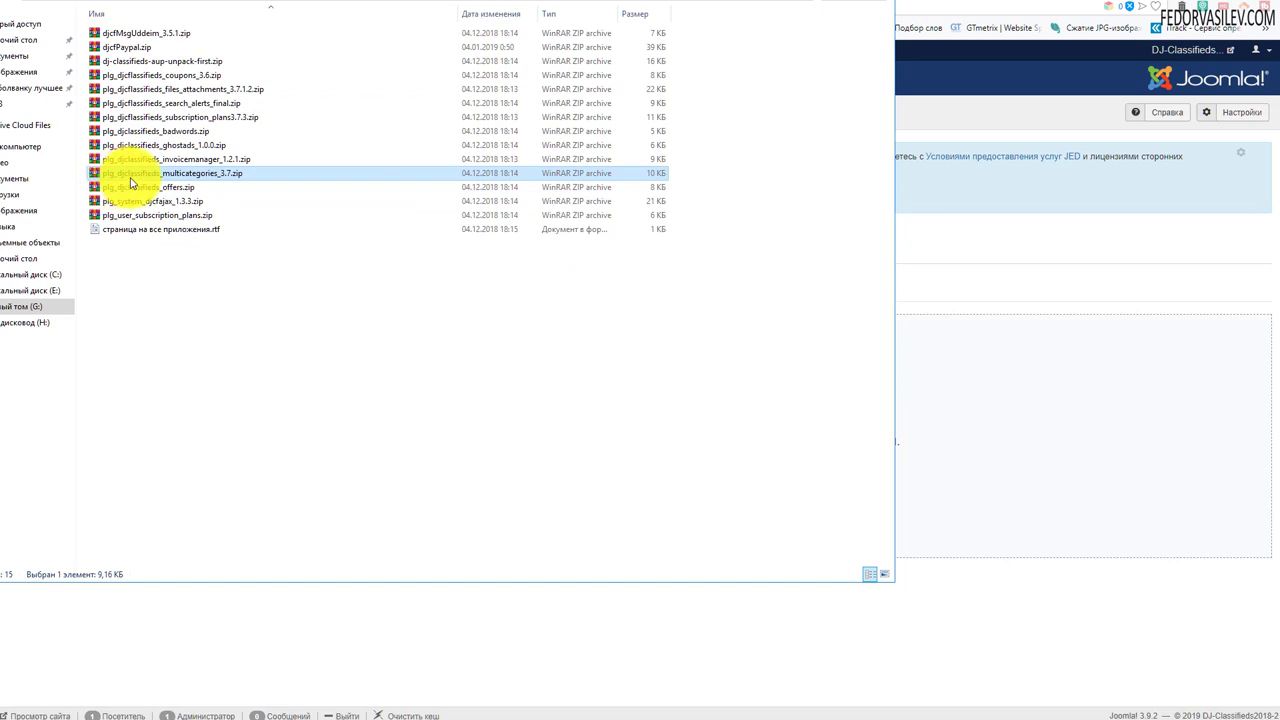
left_click_drag(217, 177, 986, 423)
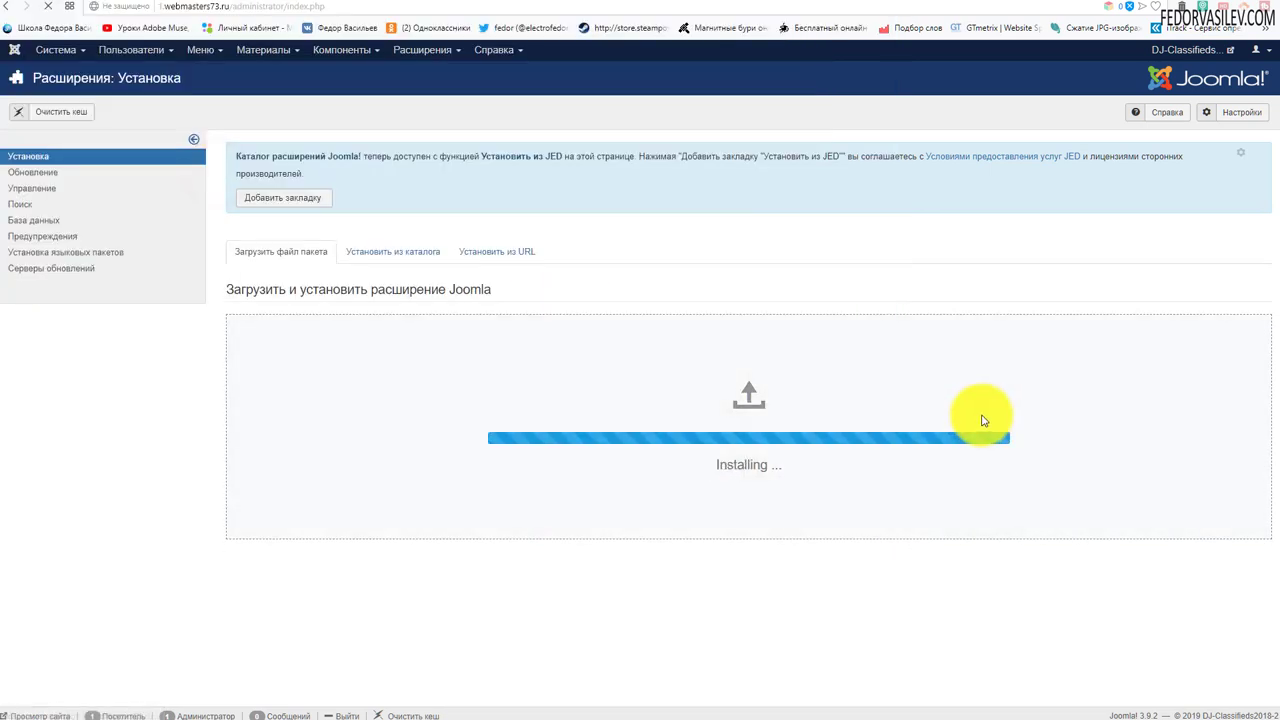
Step: Enable the DJ-Classifieds - Multi Categories plugin in its settings, then save and close them
left_click(414, 52)
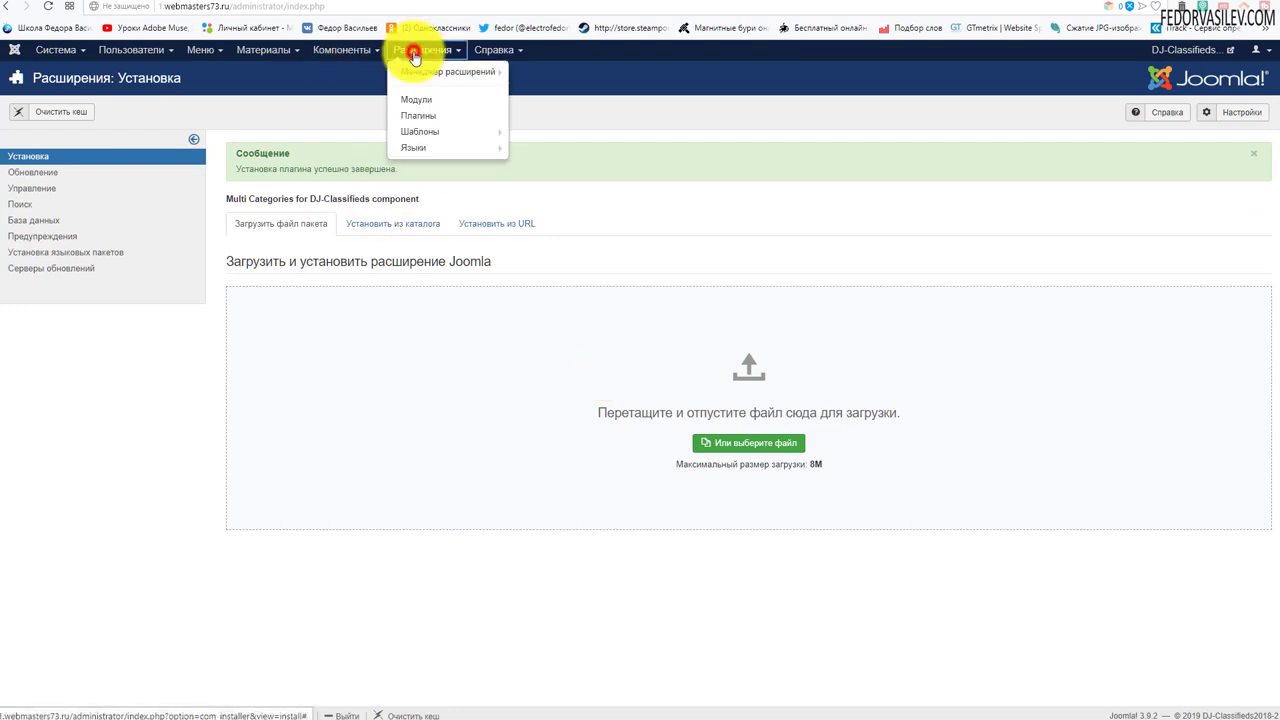
left_click(438, 114)
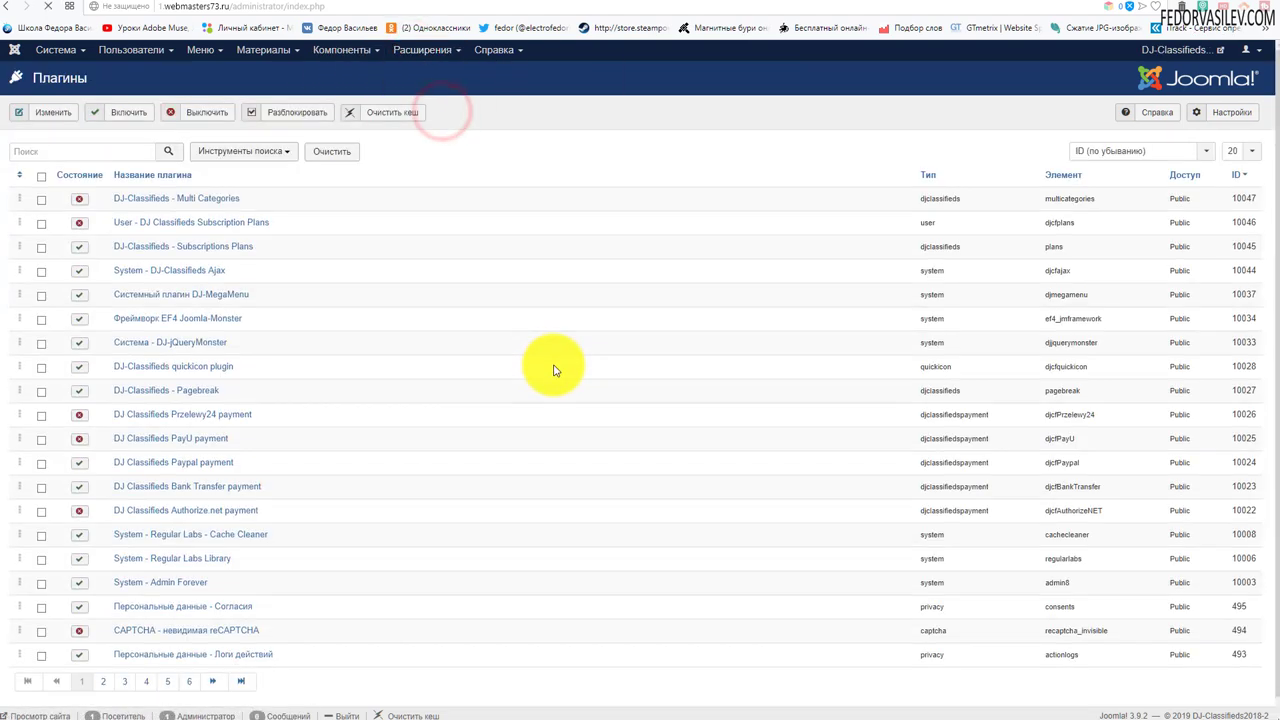
left_click(220, 199)
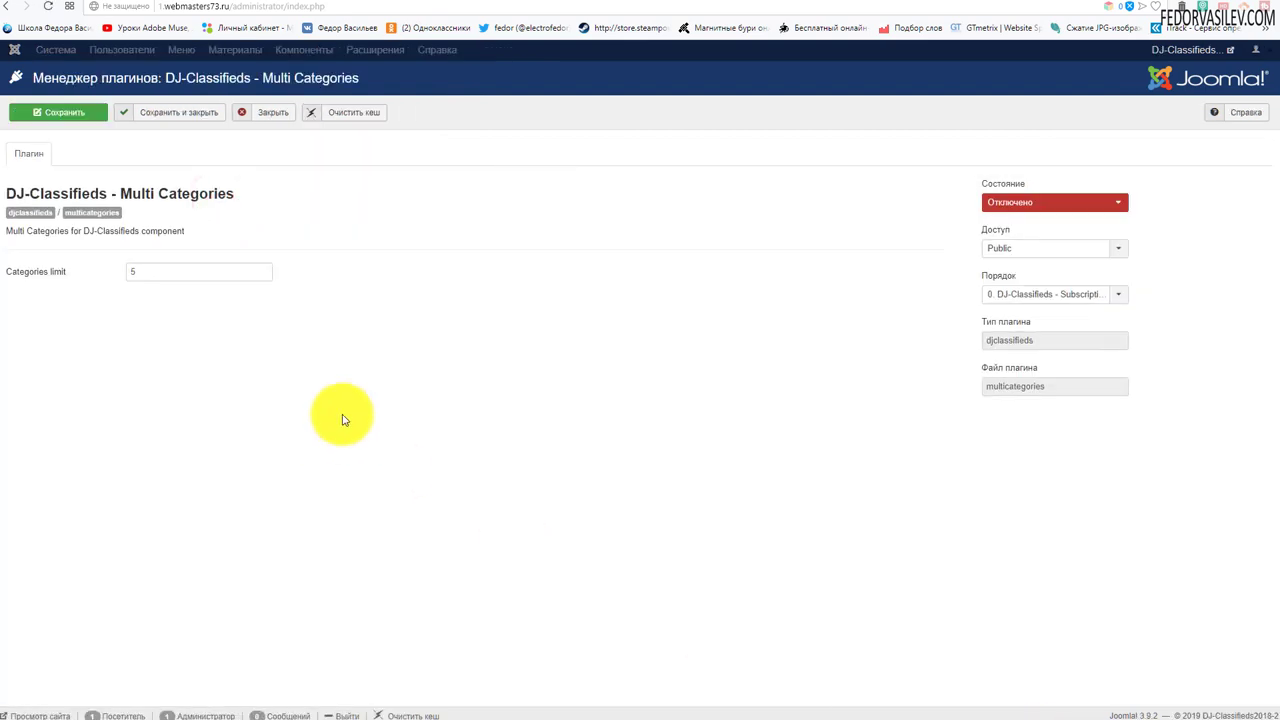
left_click(1095, 201)
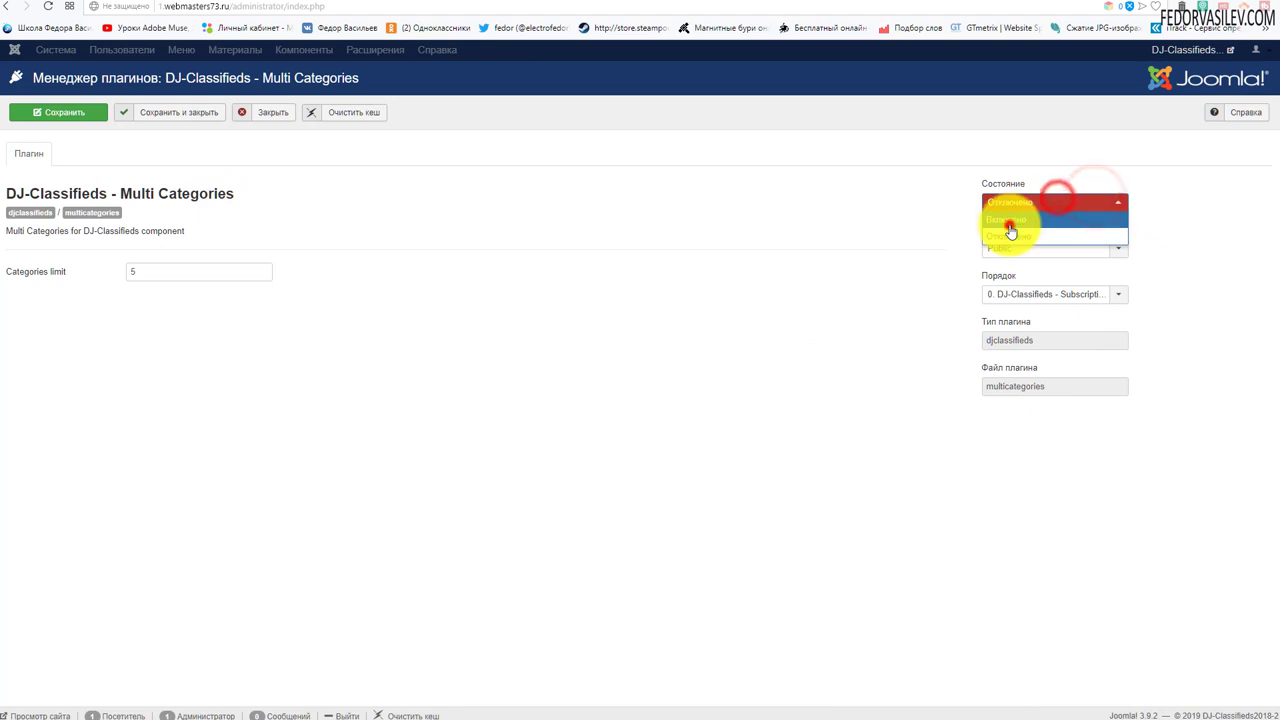
left_click(1008, 227)
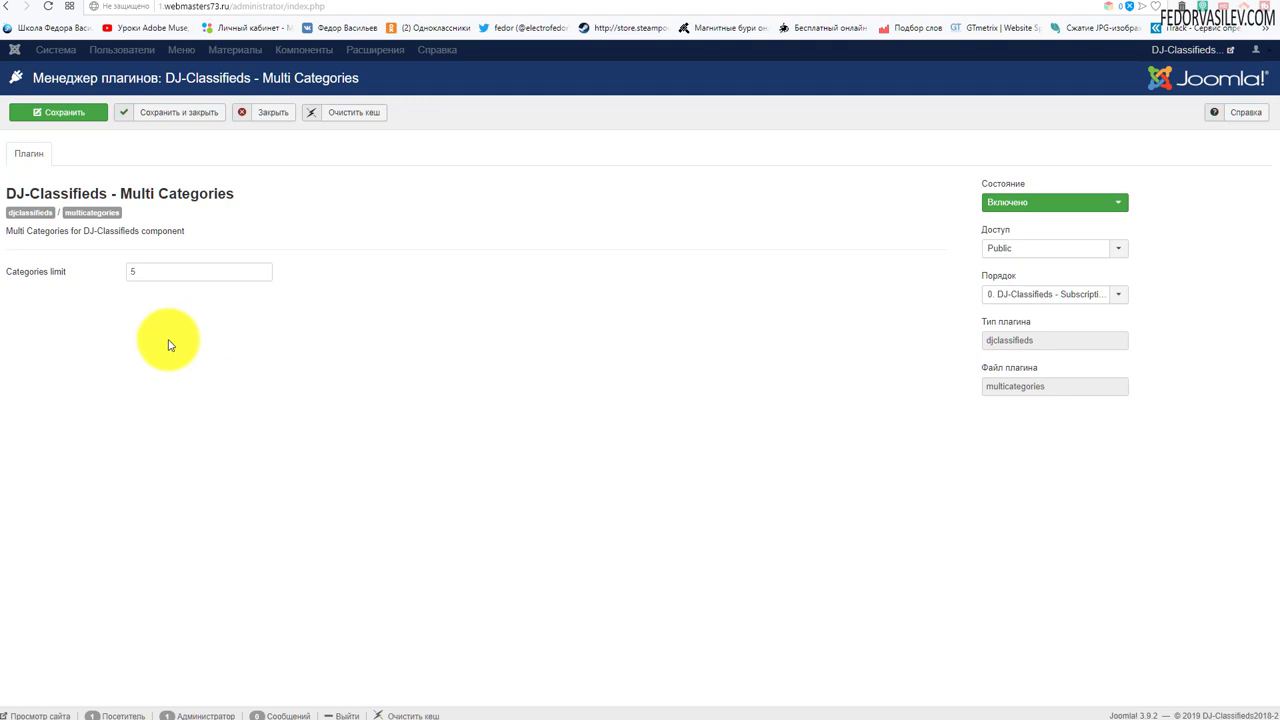
left_click(167, 115)
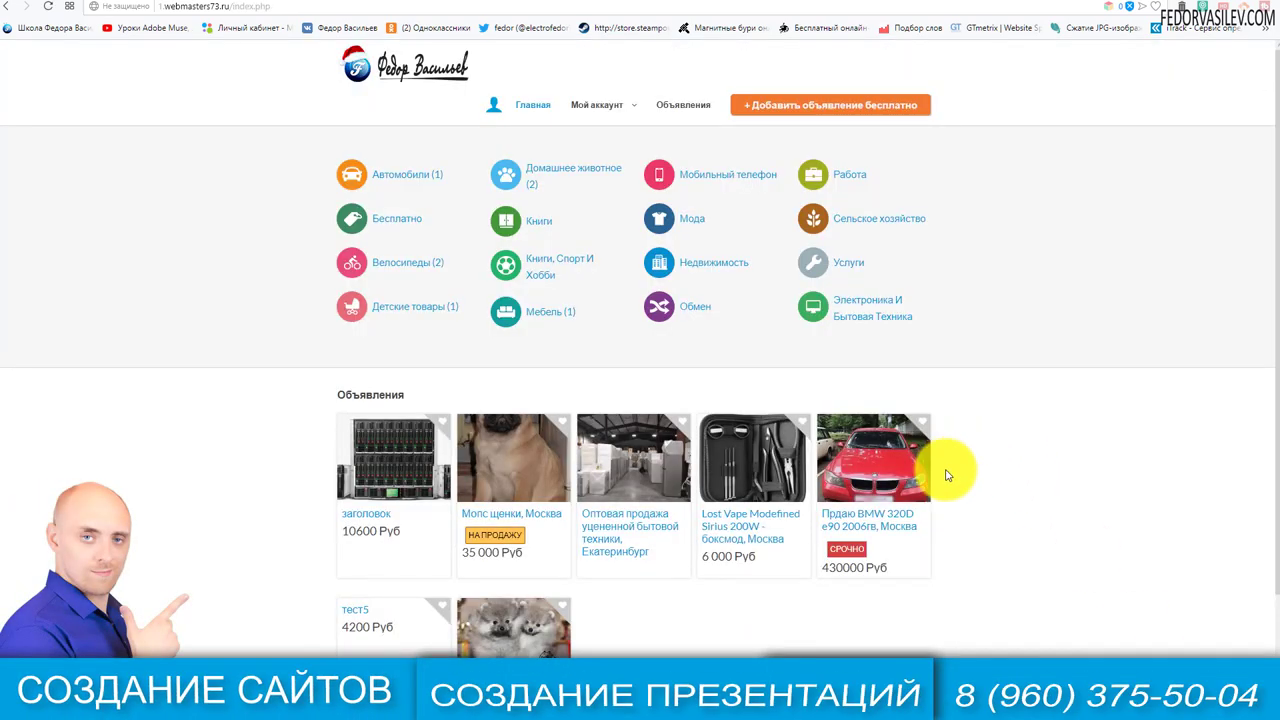
Step: Open the form for adding a new free ad on the site's front end
left_click(806, 104)
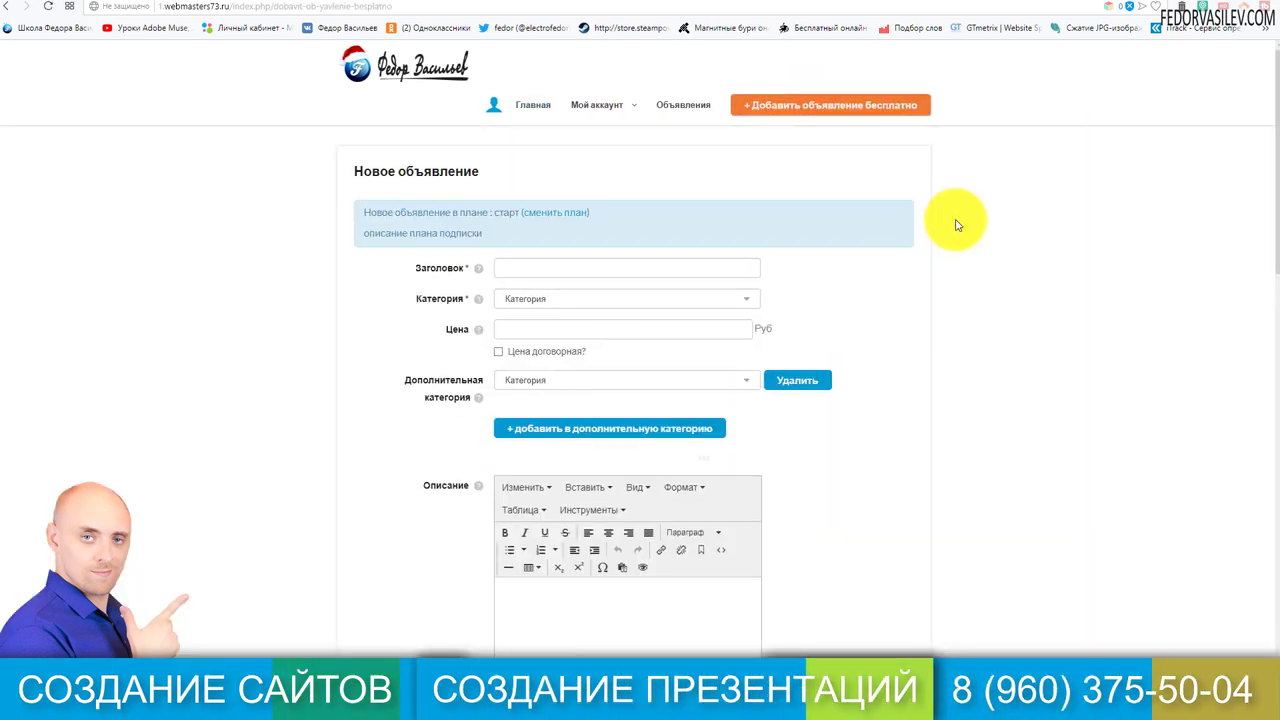
left_click(616, 108)
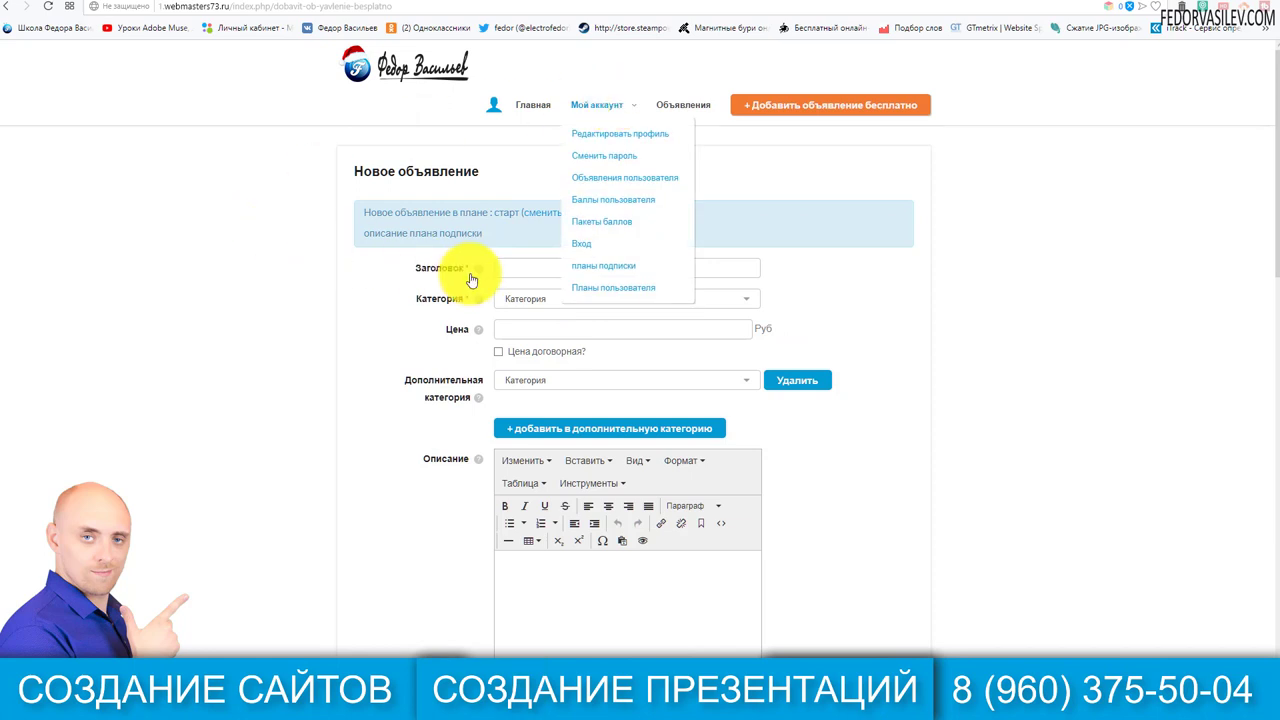
left_click(514, 266)
scroll(534, 229, "down", 3)
scroll(538, 230, "up", 3)
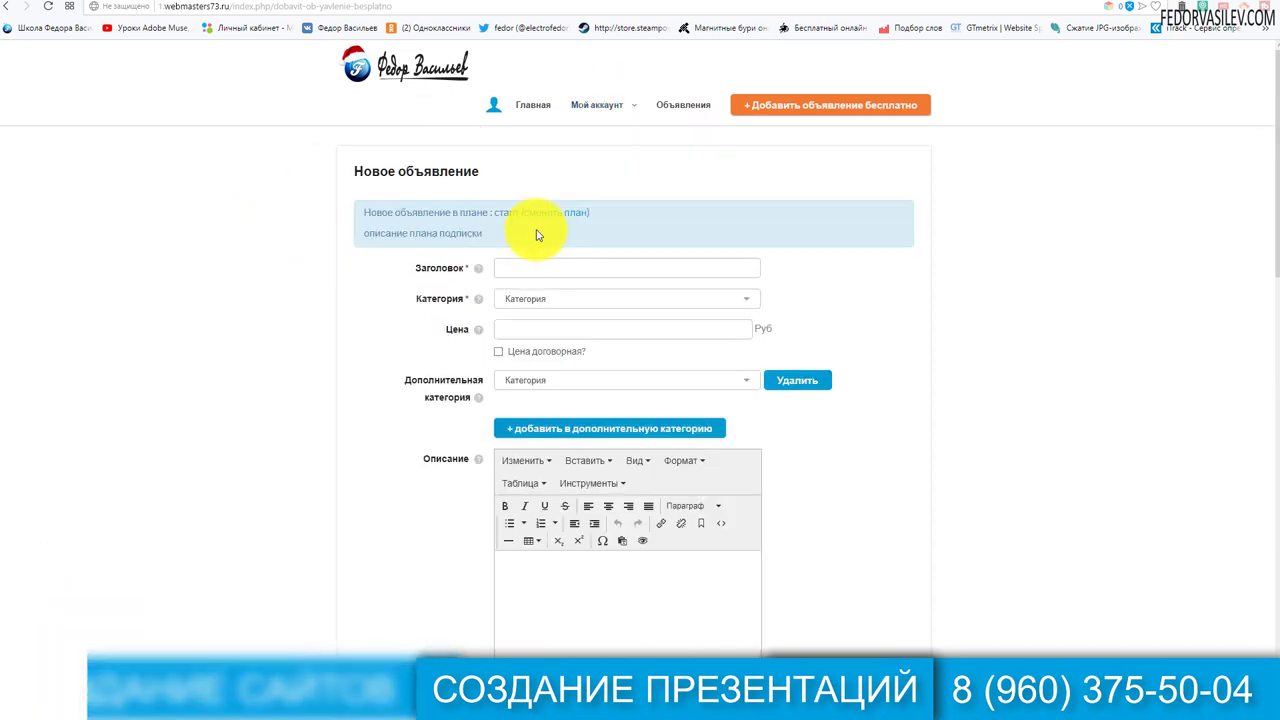
left_click_drag(443, 213, 394, 212)
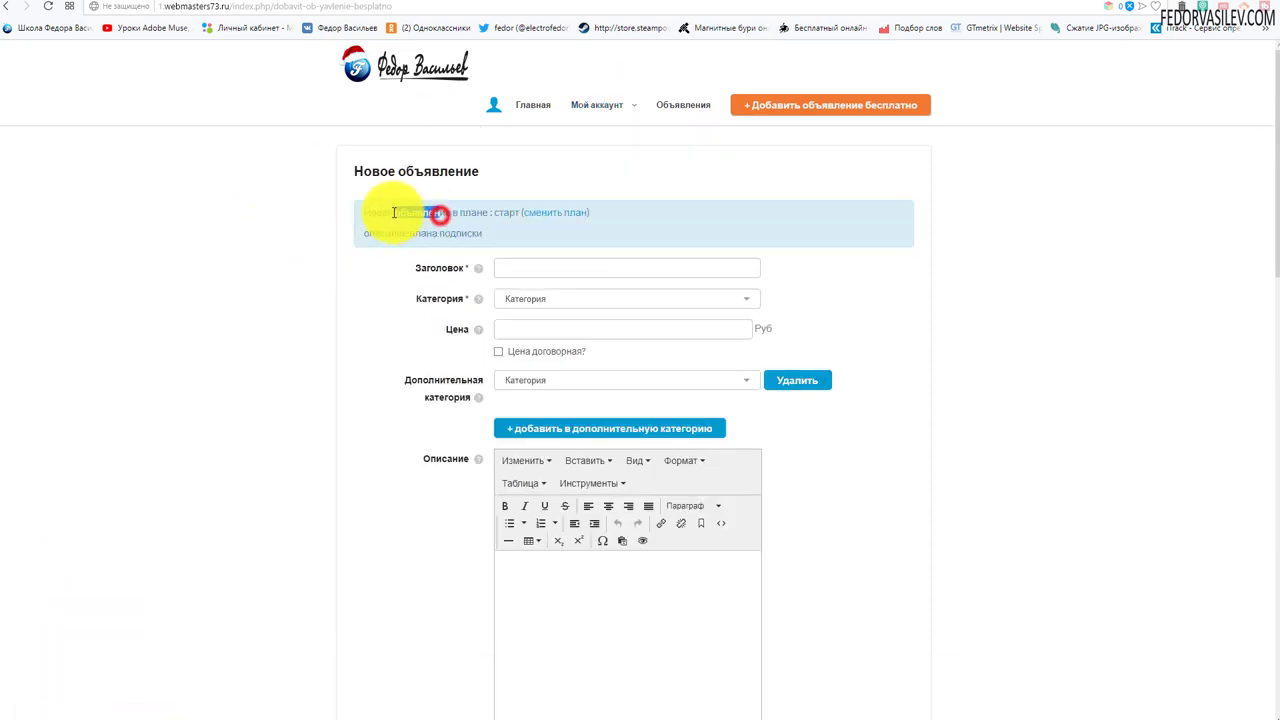
left_click(720, 180)
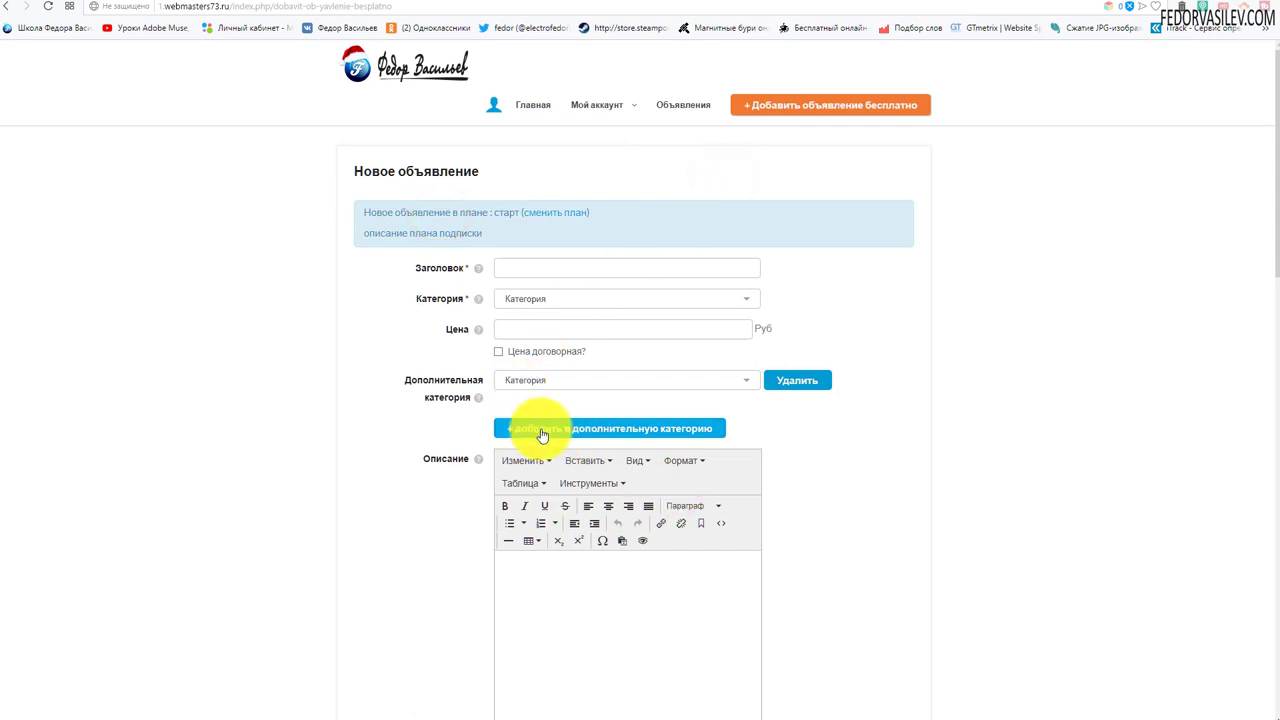
Step: Title the new ad "демо" and set its main category to Сельское хозяйство
left_click(520, 268)
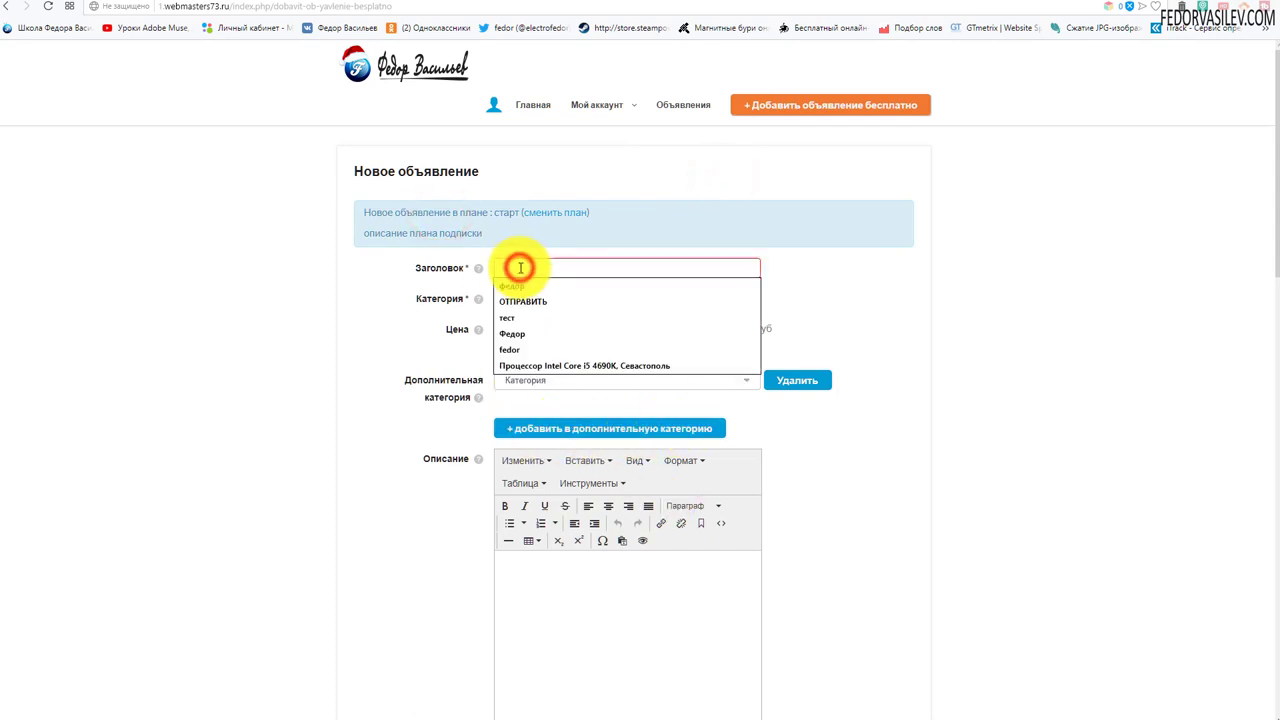
left_click(520, 268)
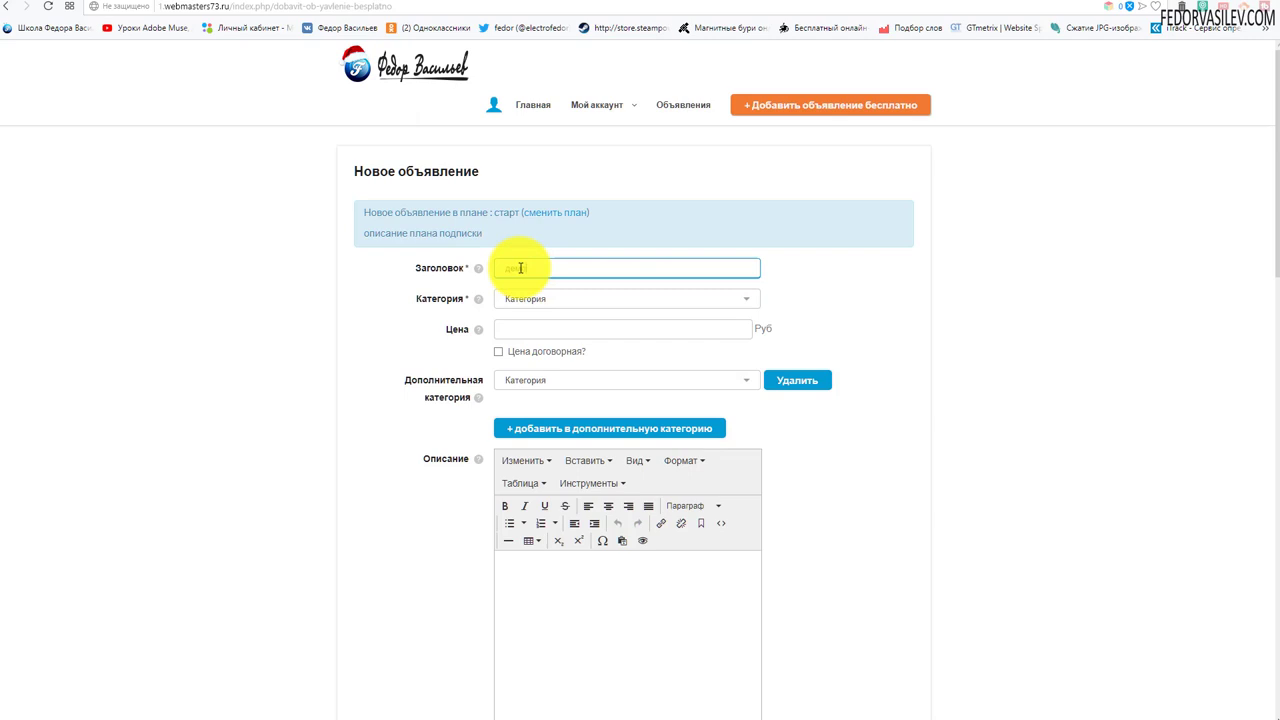
left_click(537, 298)
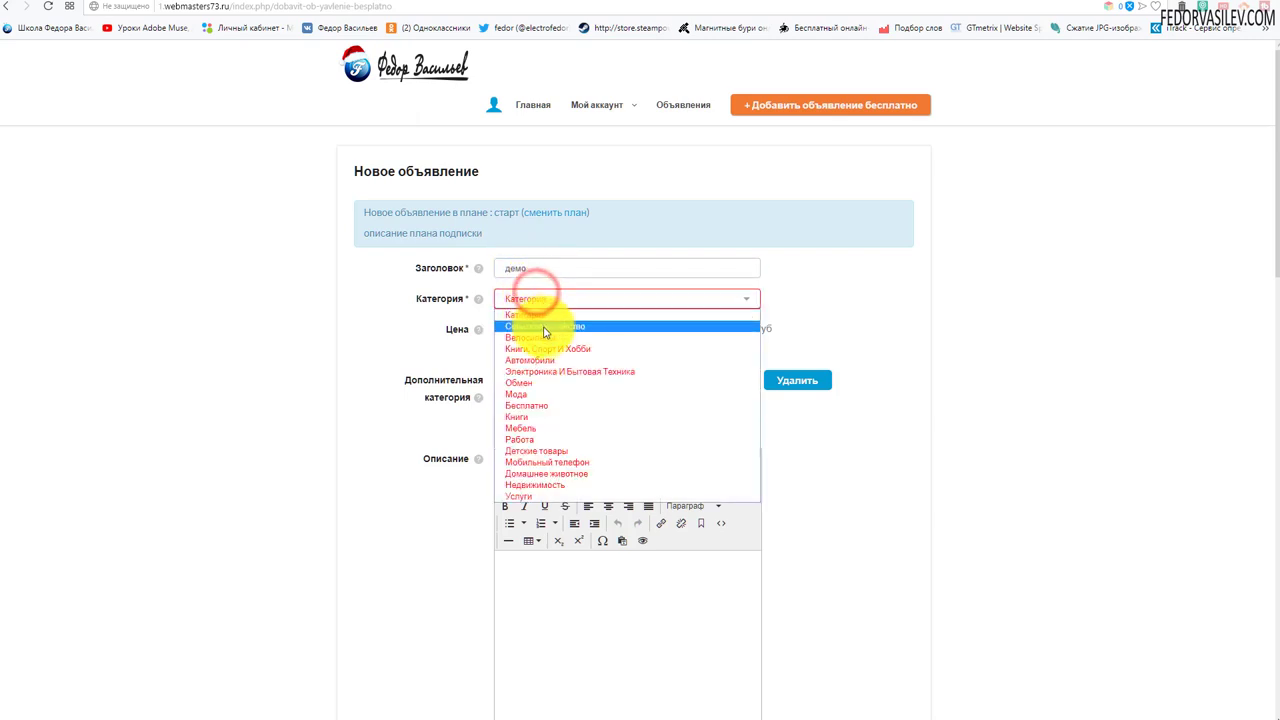
left_click(560, 329)
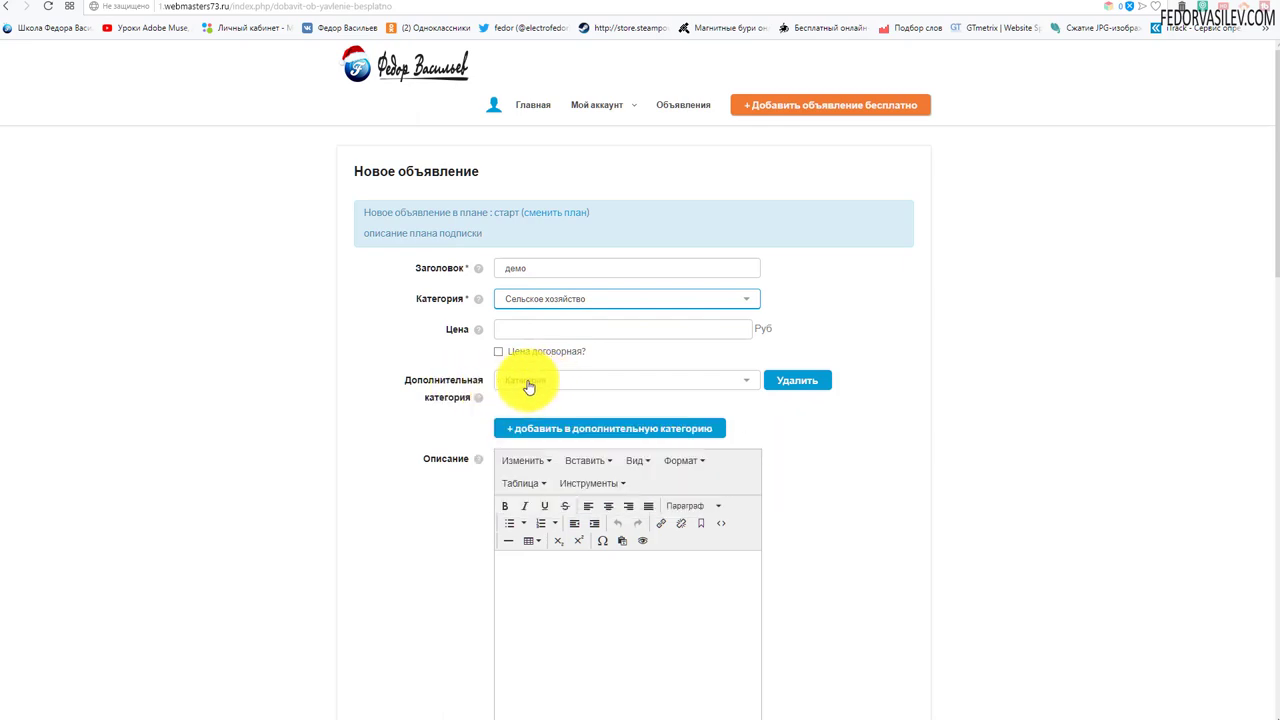
Step: Set the ad's price to 500 Руб and its first additional category to Мода
left_click(529, 323)
type("50")
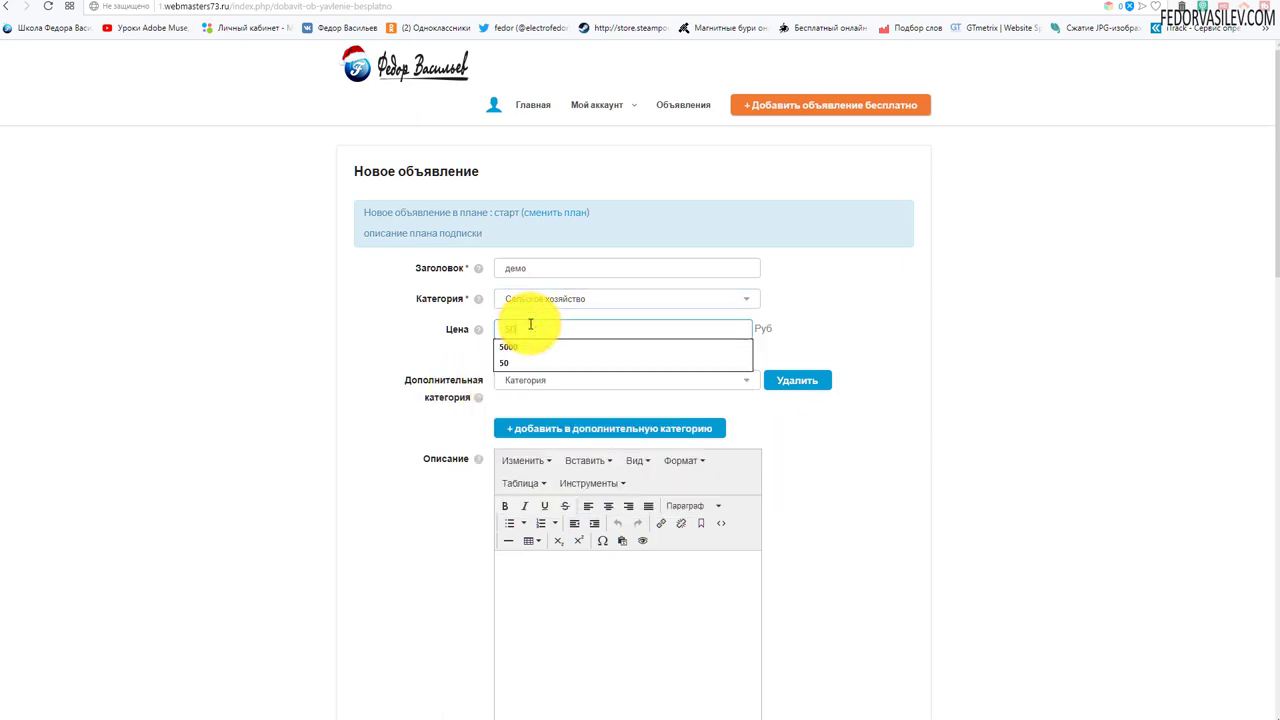
type("0")
left_click(428, 334)
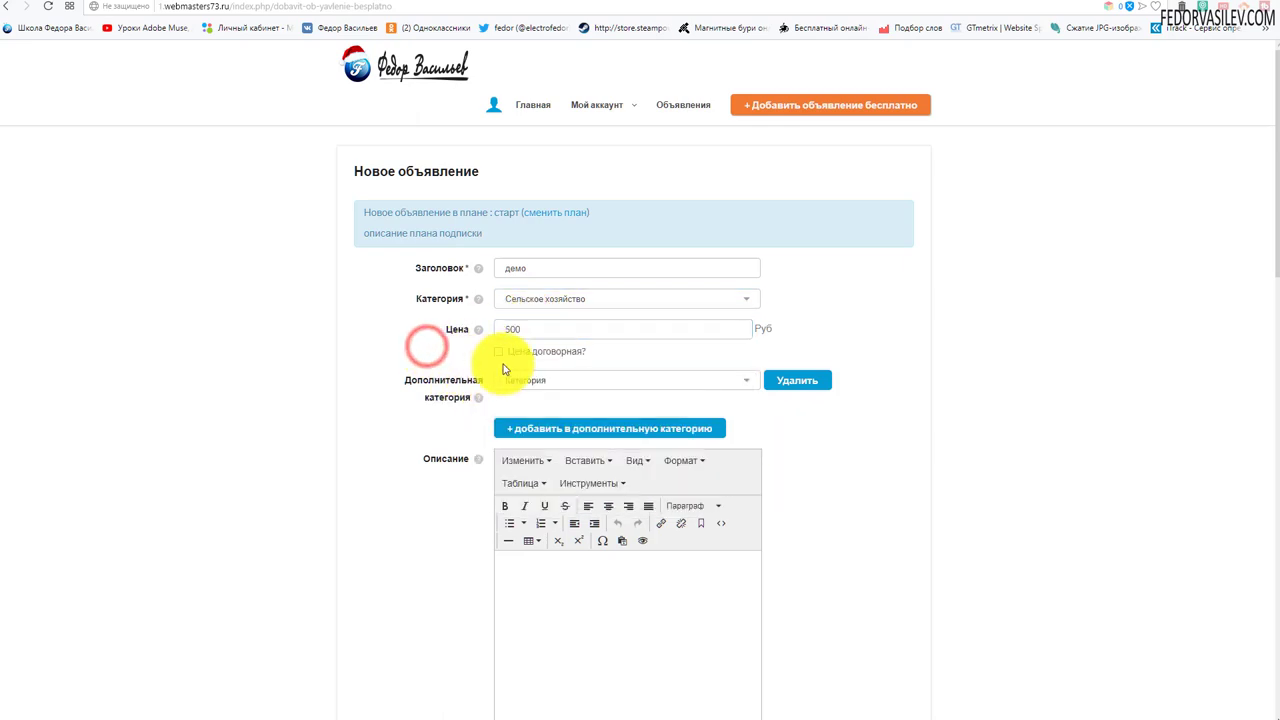
left_click(611, 392)
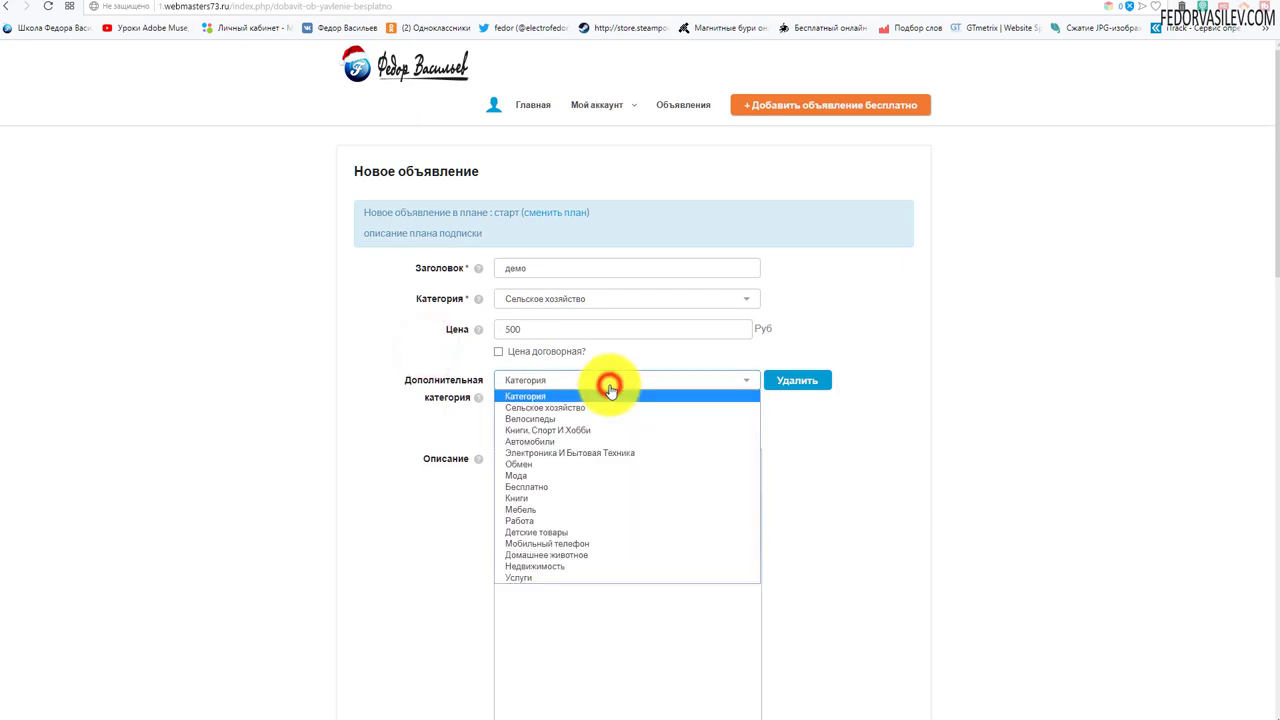
left_click(548, 475)
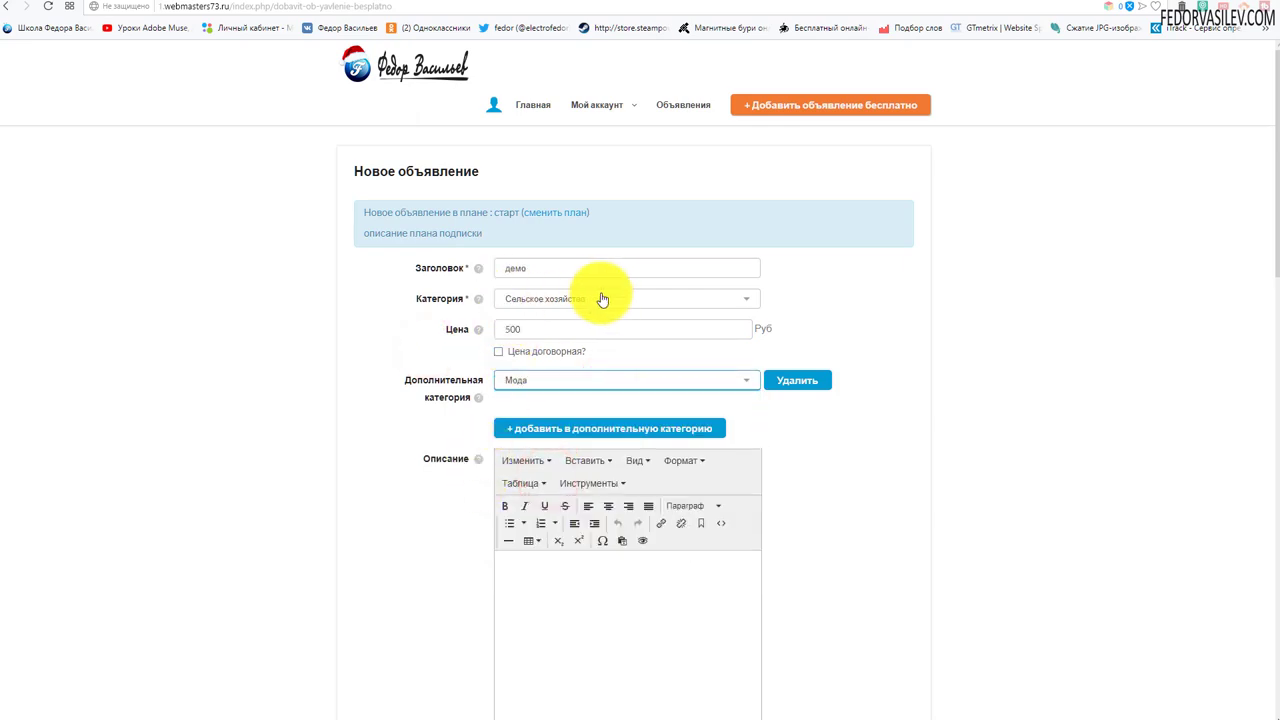
Step: Add four more additional category fields to the ad form
left_click(551, 428)
left_click(521, 480)
left_click(515, 520)
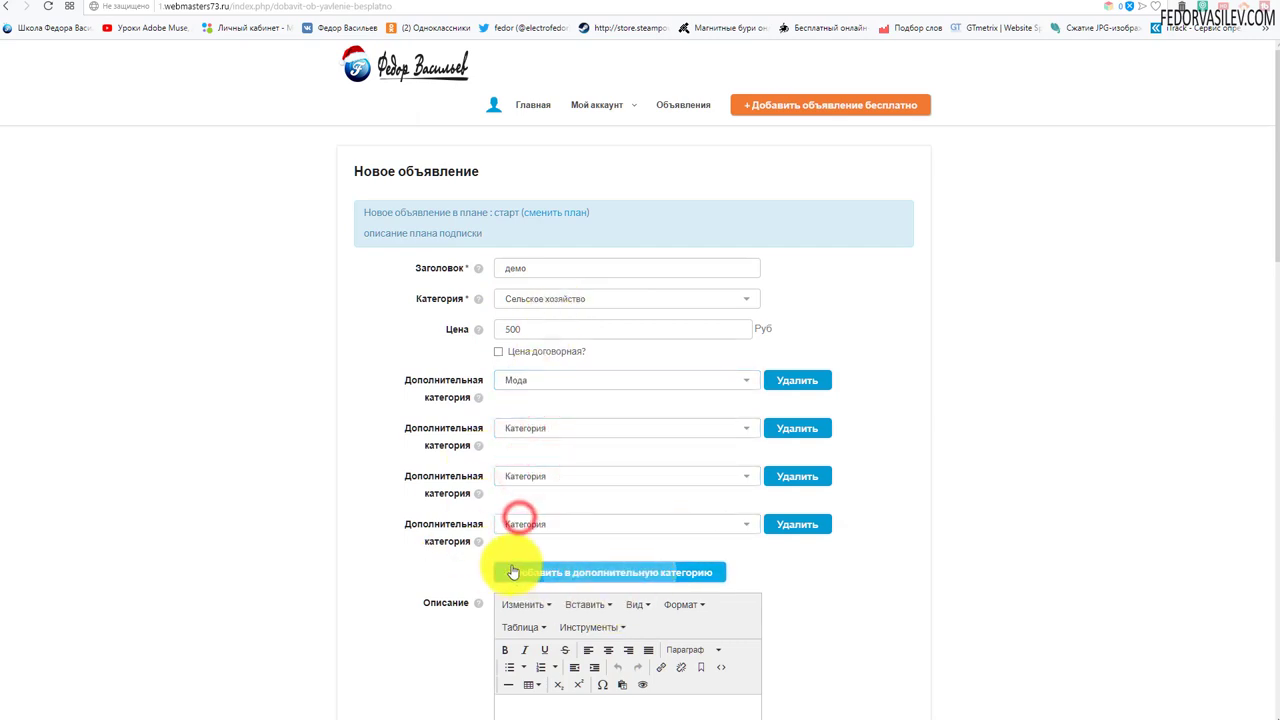
left_click(531, 571)
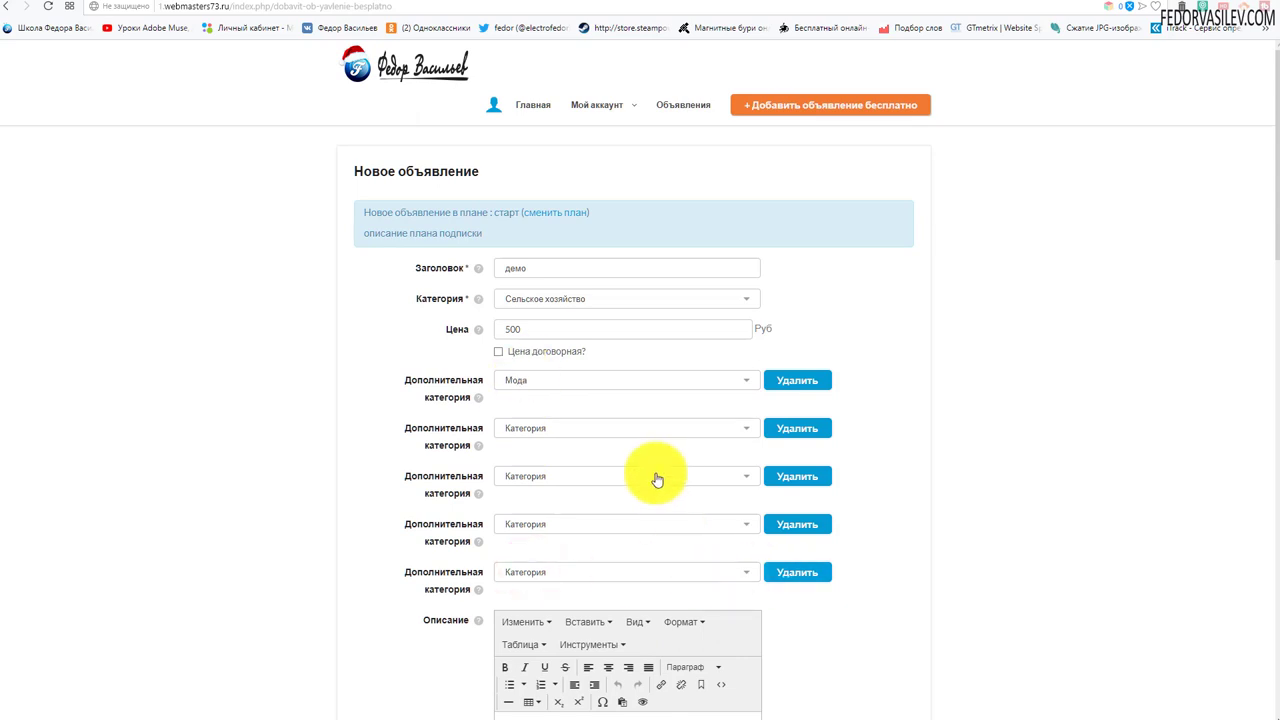
Step: Set the second additional category to Автомобили and the third to Книги
scroll(830, 545, "down", 1)
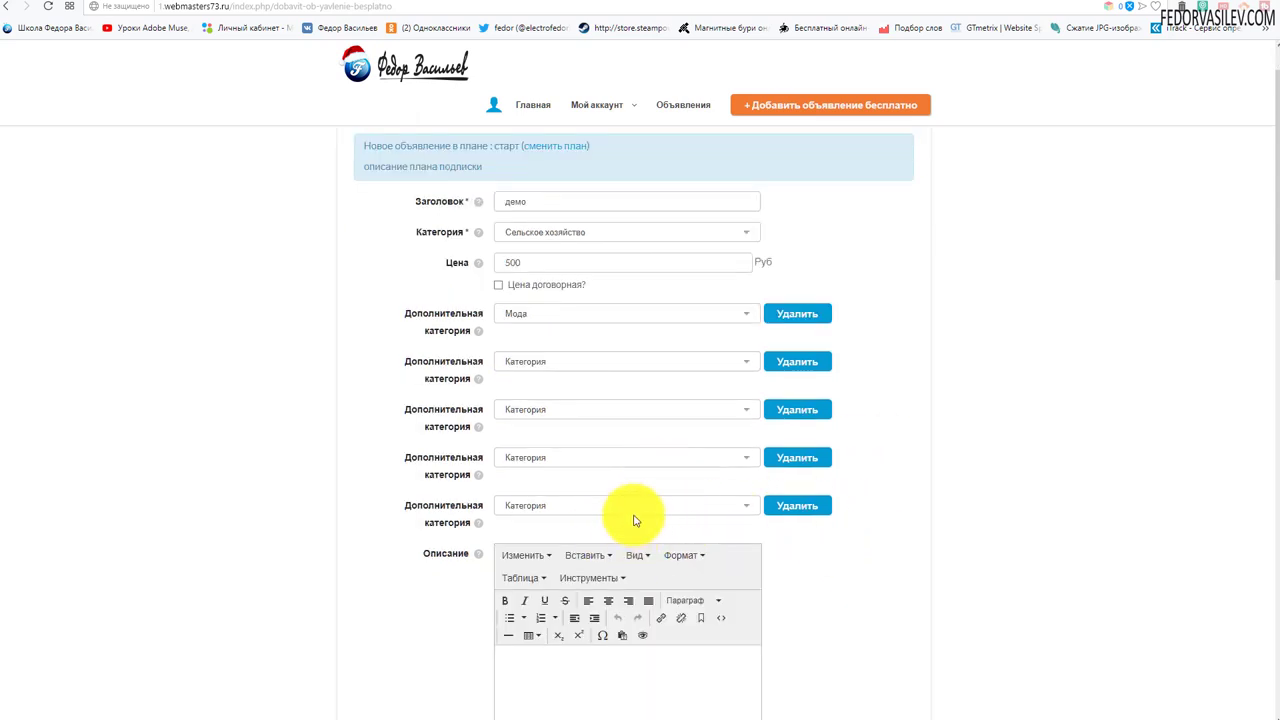
left_click(544, 360)
left_click(546, 424)
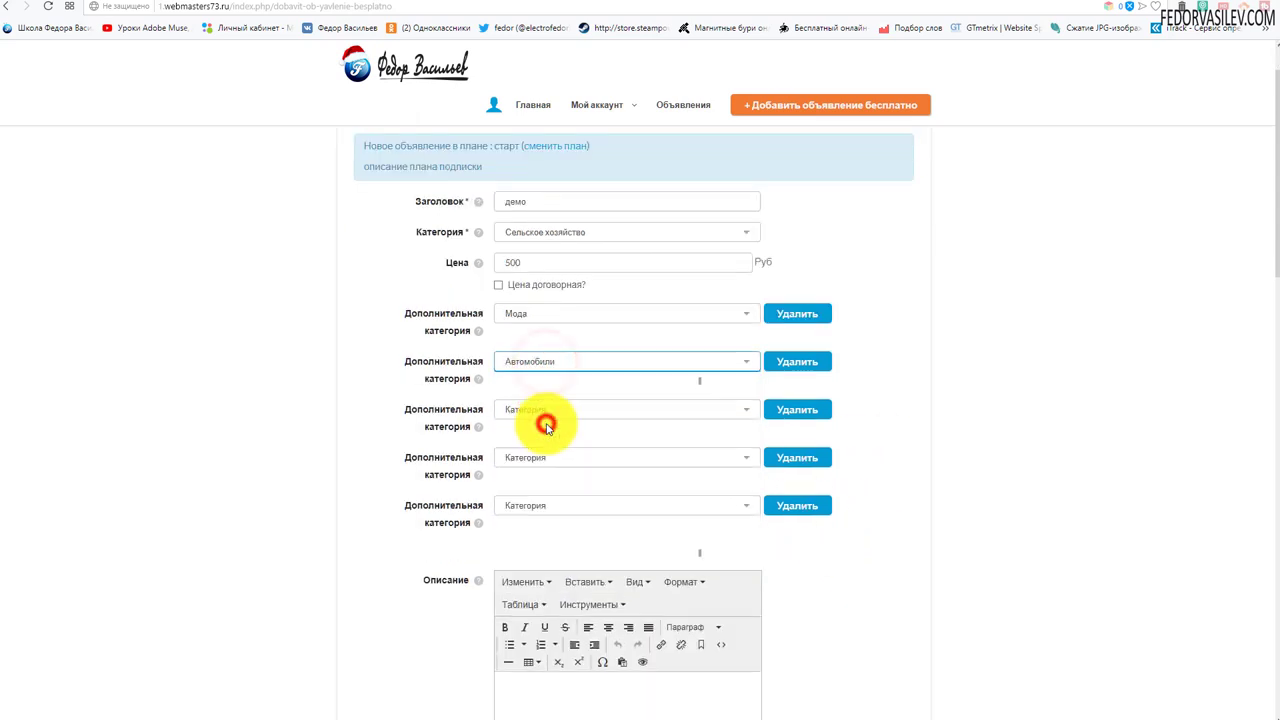
left_click(543, 415)
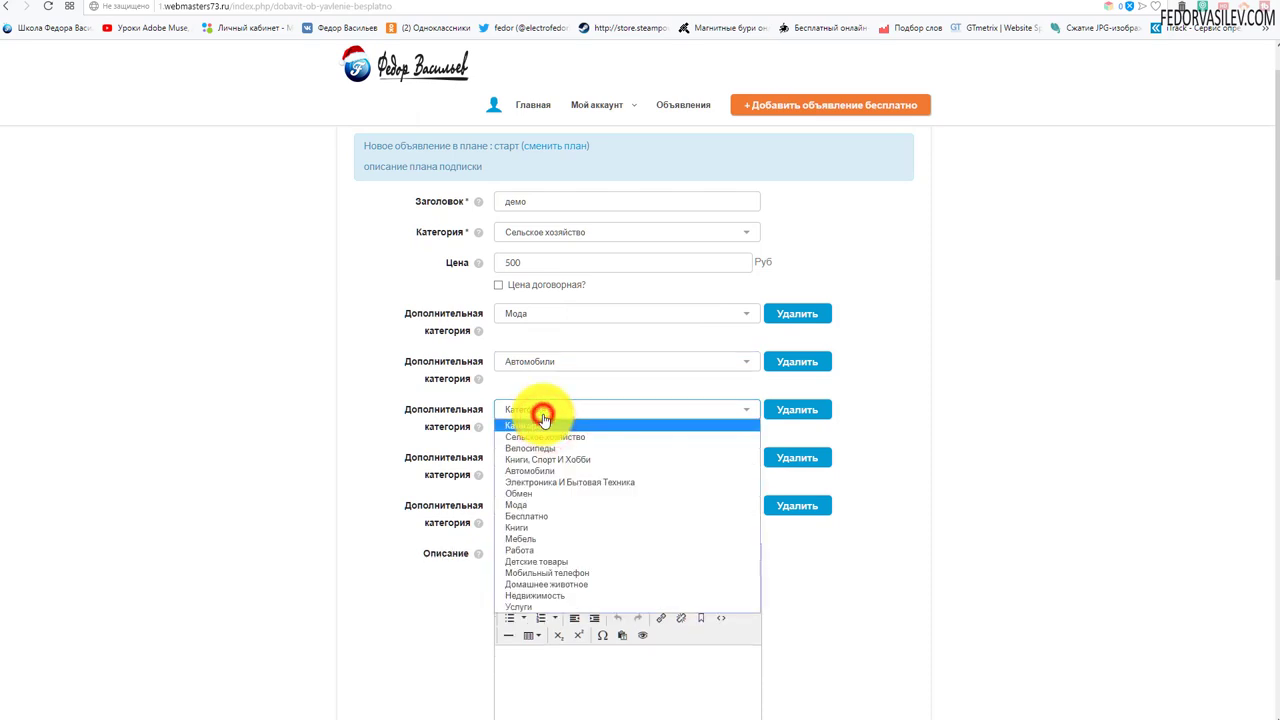
left_click(537, 526)
Step: Set the fourth additional category to Мебель and the fifth to Услуги
left_click(532, 457)
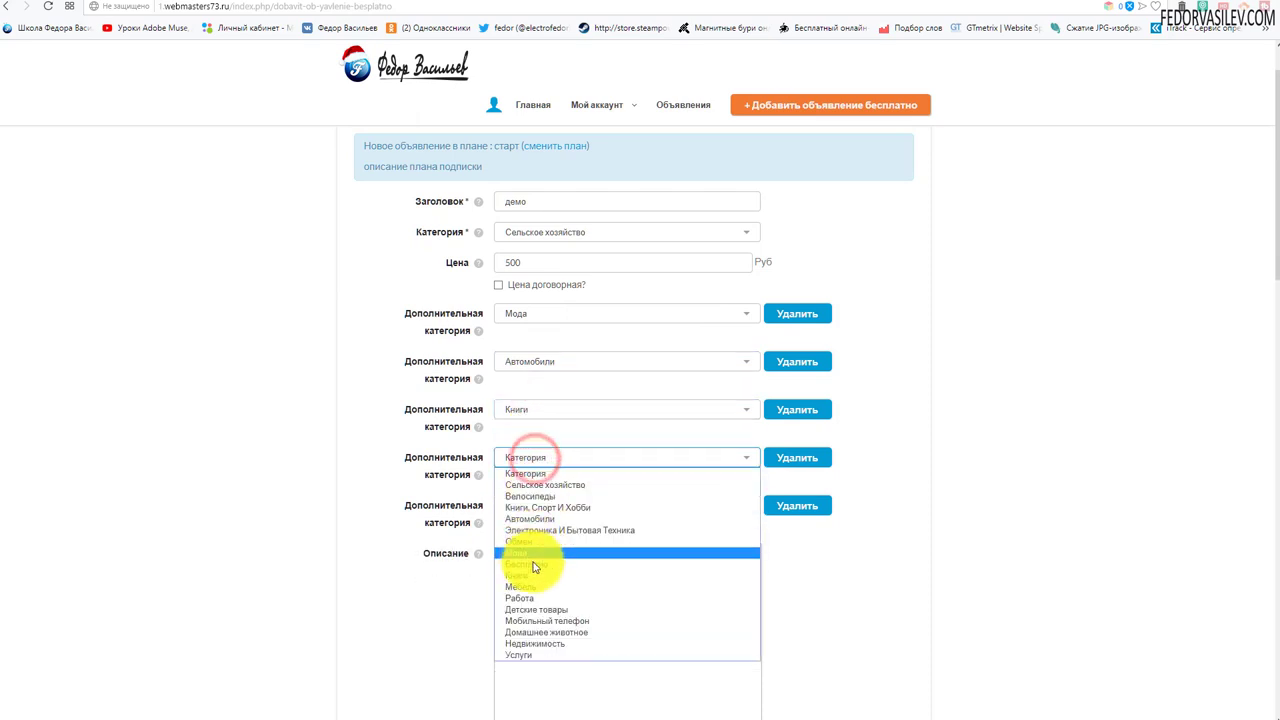
left_click(520, 587)
left_click(527, 505)
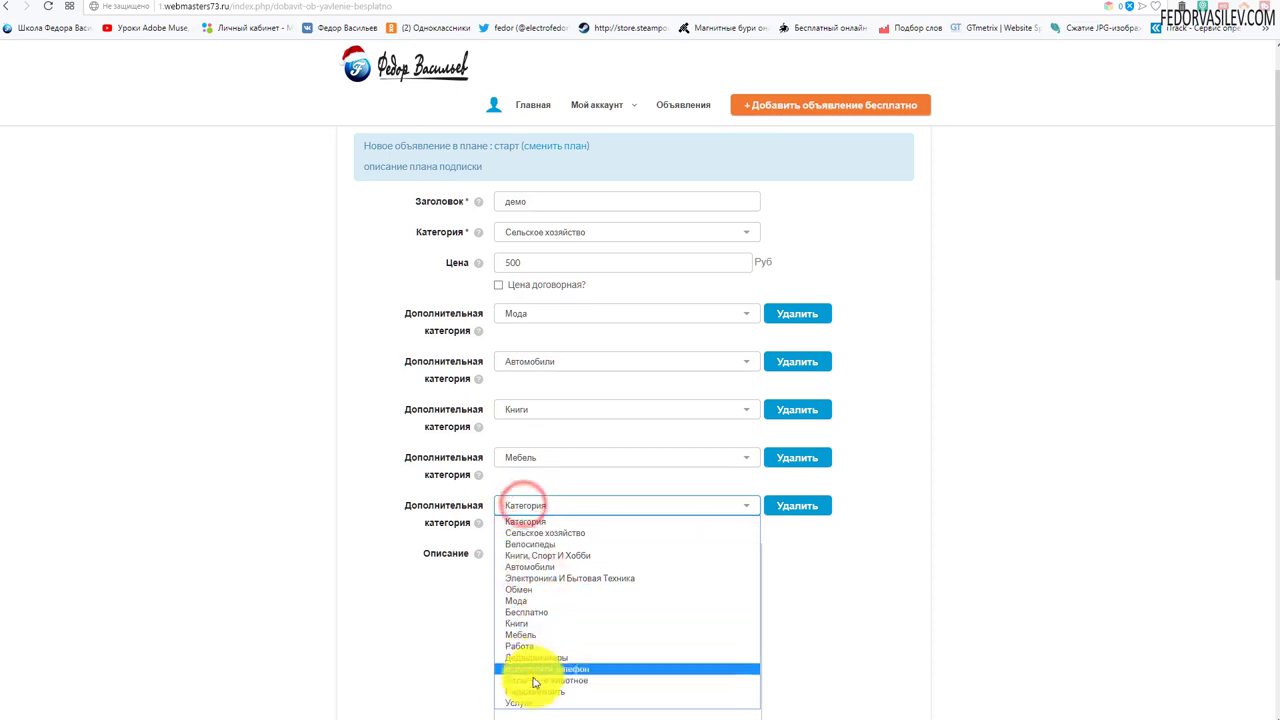
left_click(515, 702)
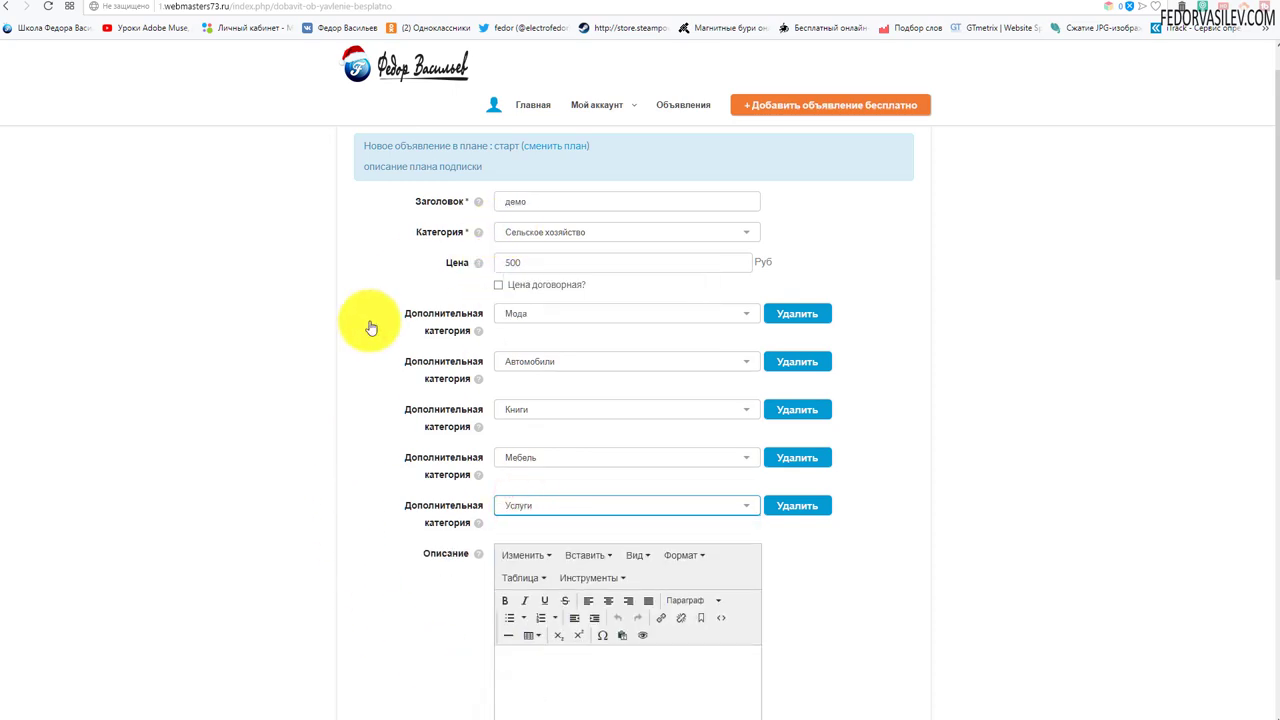
Step: Set the ad's type to ОБМЕН and its location to Россия, Ульяновск
scroll(370, 328, "down", 5)
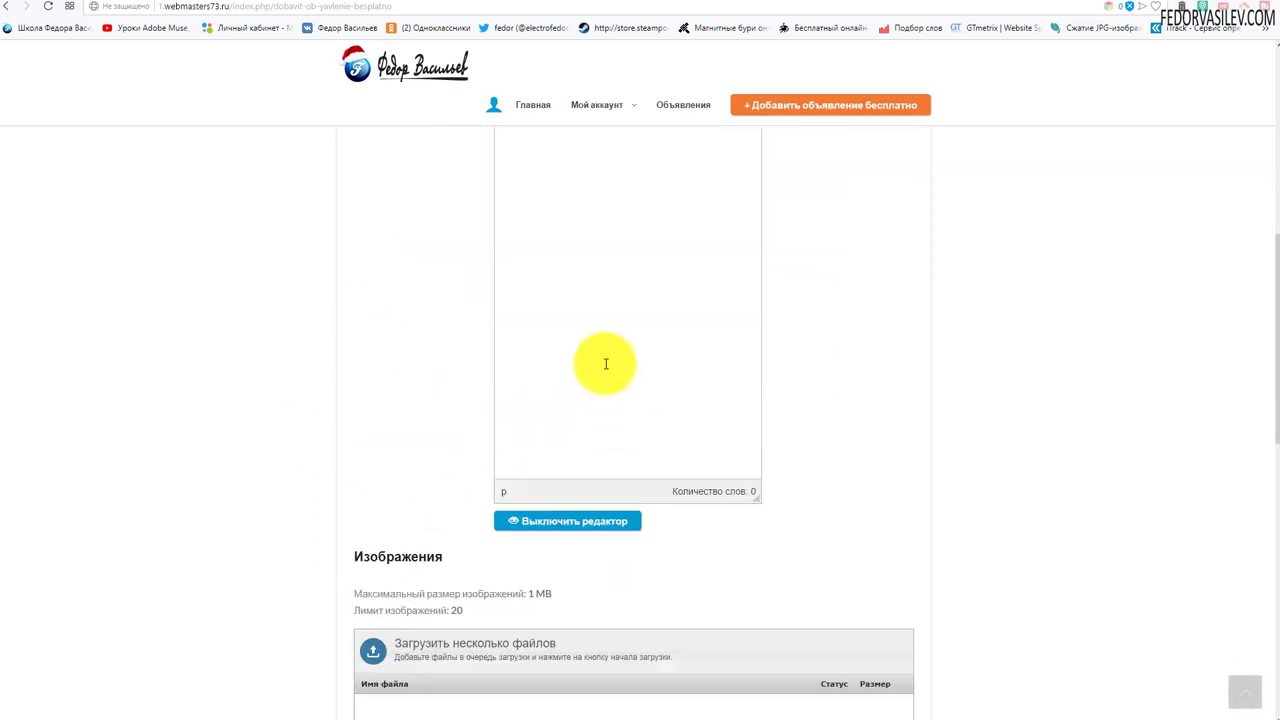
scroll(605, 364, "down", 4)
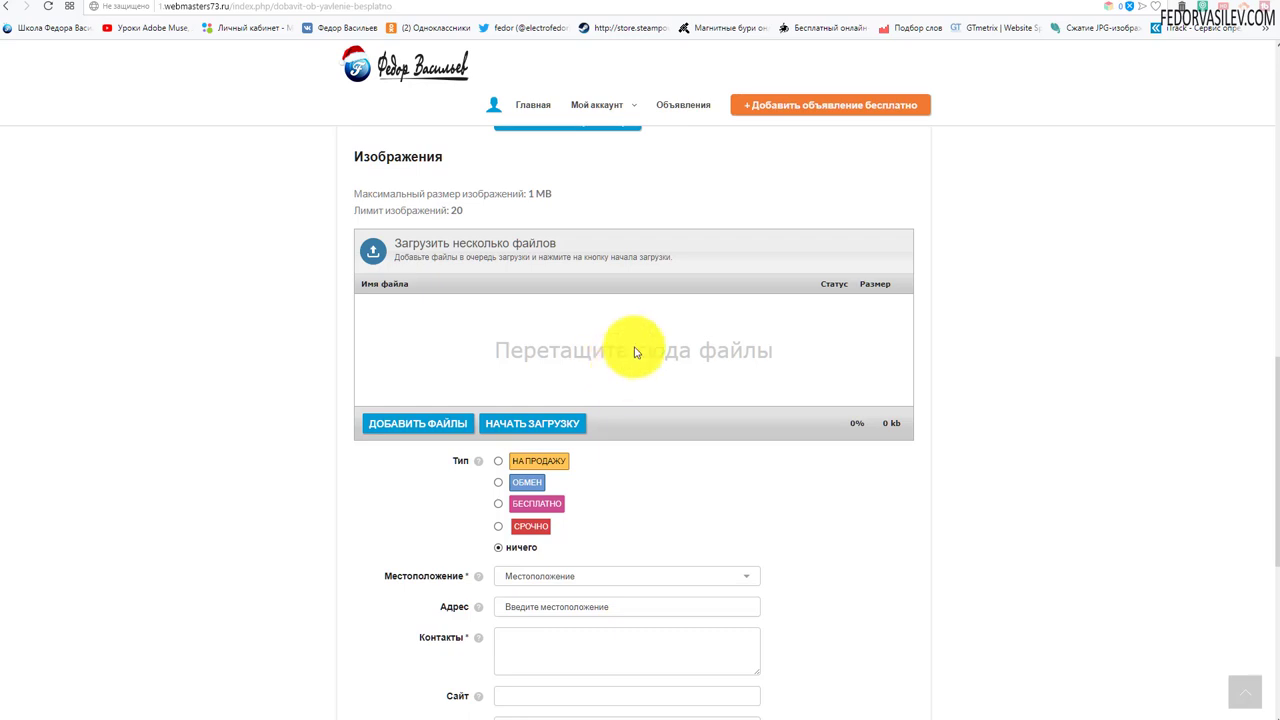
scroll(634, 352, "down", 2)
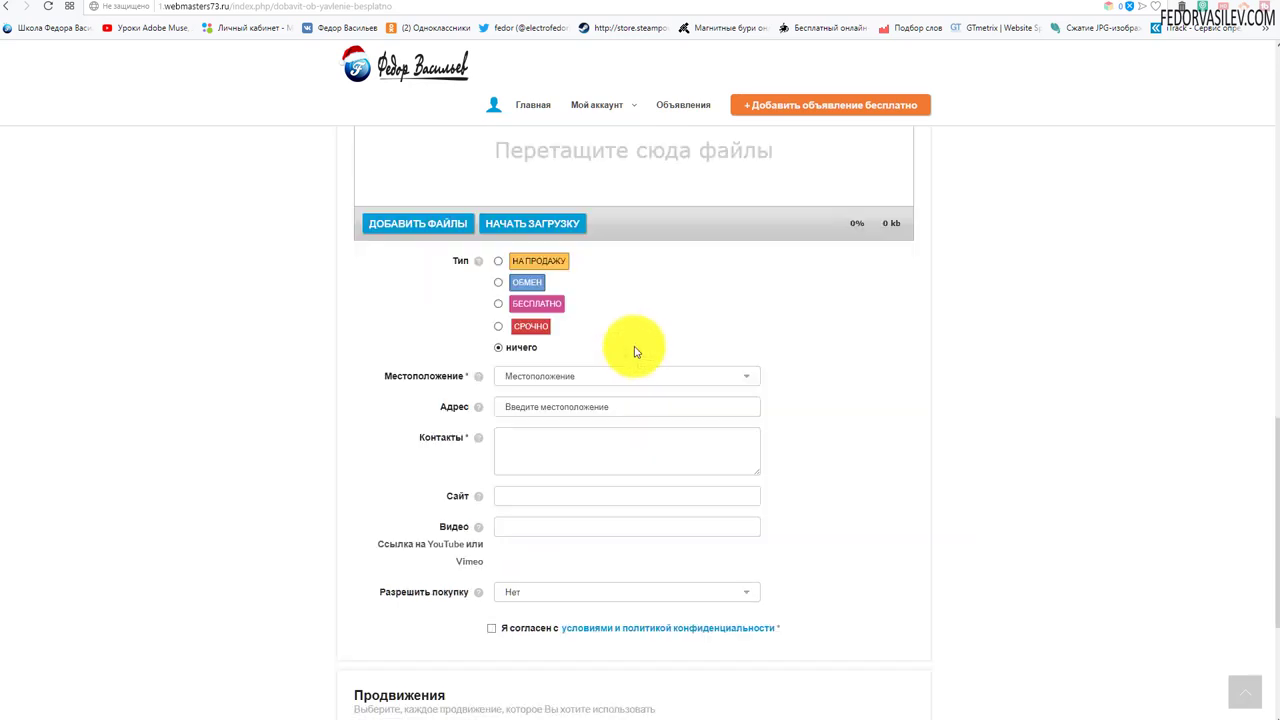
left_click(498, 282)
left_click(536, 384)
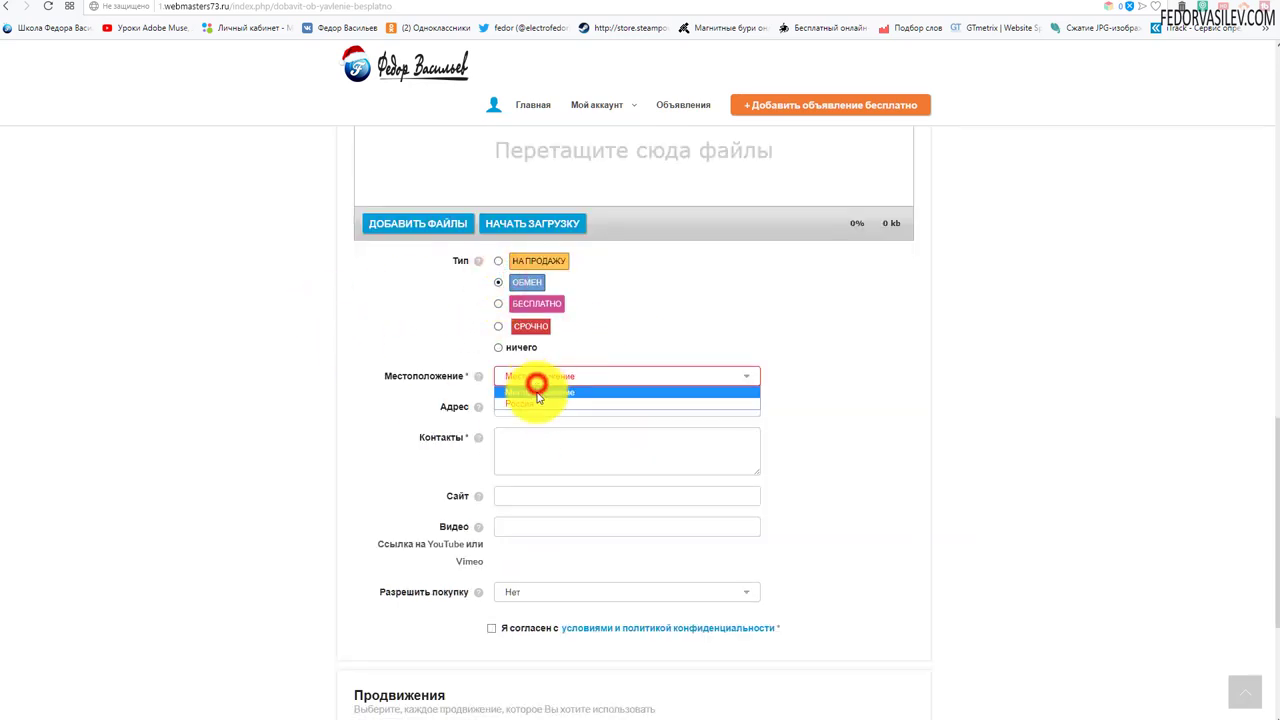
left_click(534, 394)
left_click(527, 400)
Step: Enter "pppp" as the ad's contacts, accept the terms and privacy policy, and save the ad
left_click(527, 428)
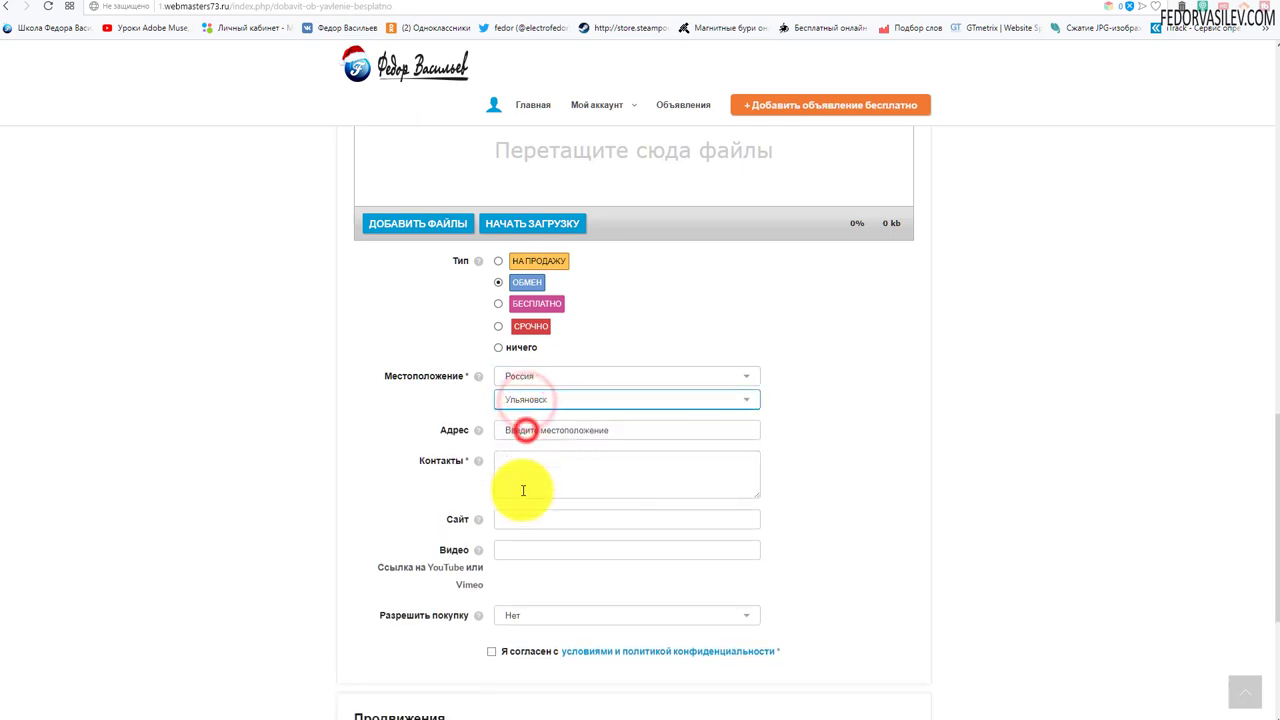
left_click(522, 490)
type("pppp")
scroll(594, 465, "down", 3)
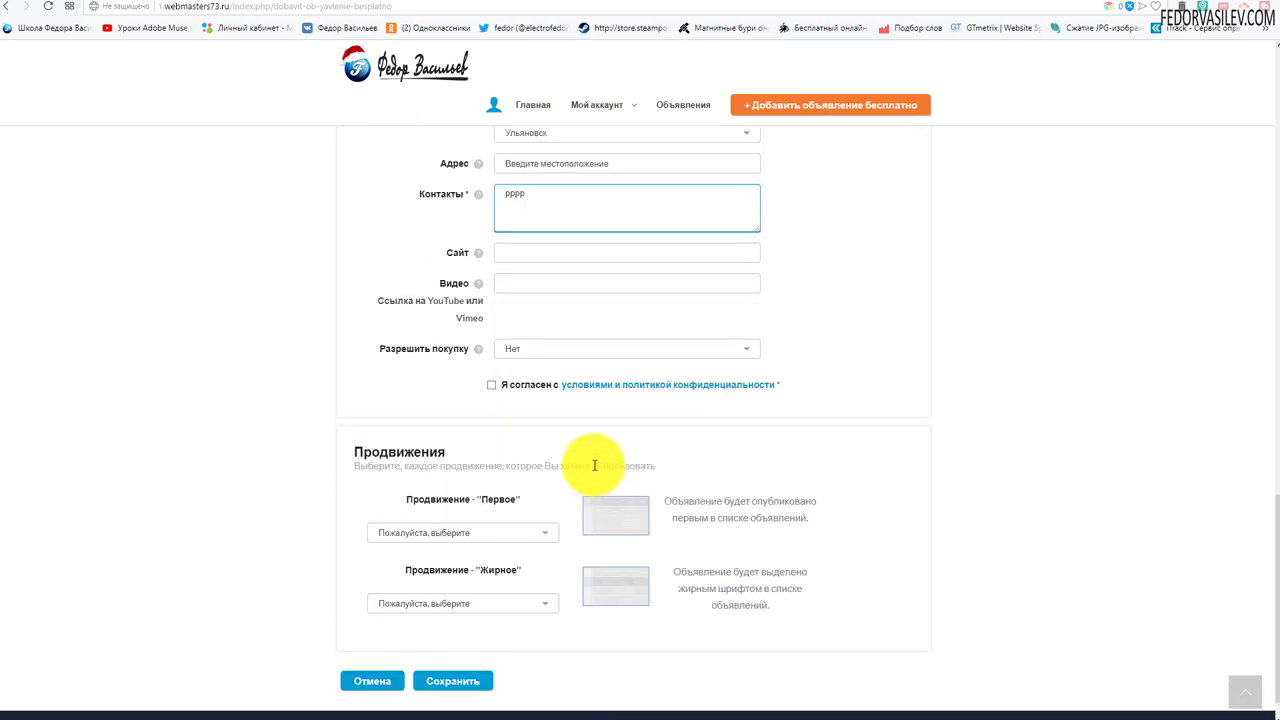
left_click(494, 386)
scroll(393, 395, "down", 1)
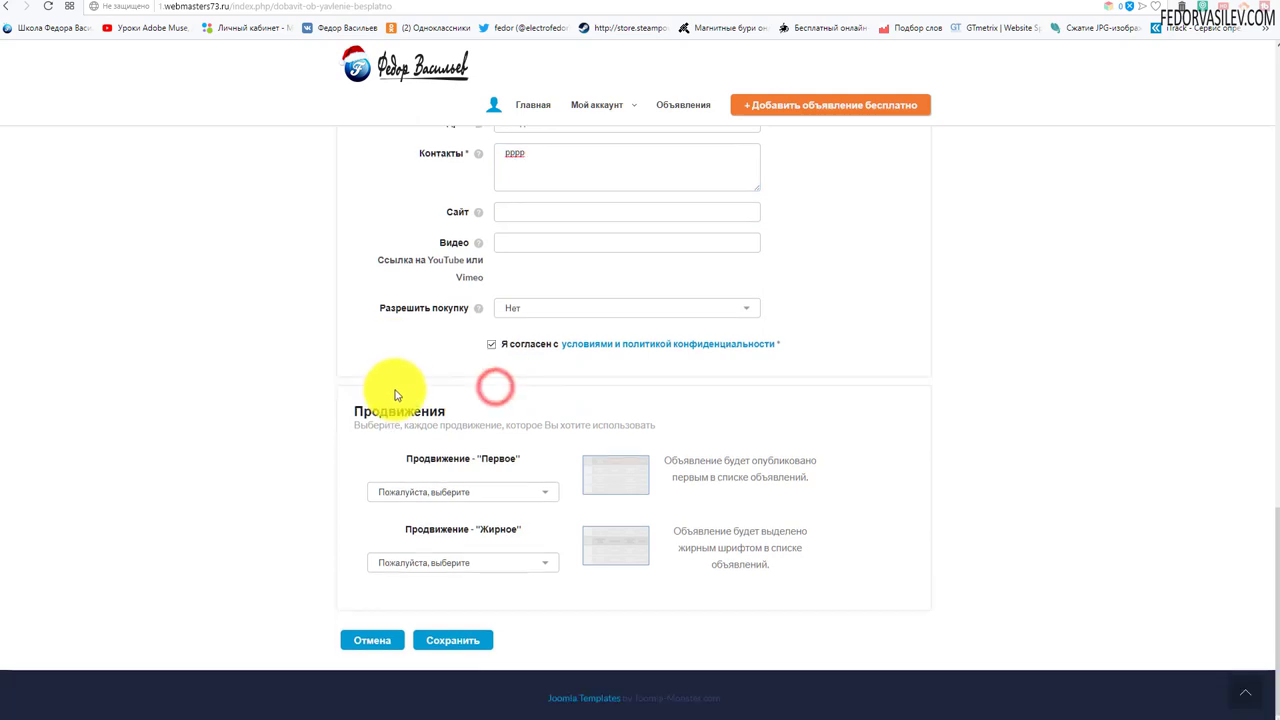
left_click(447, 640)
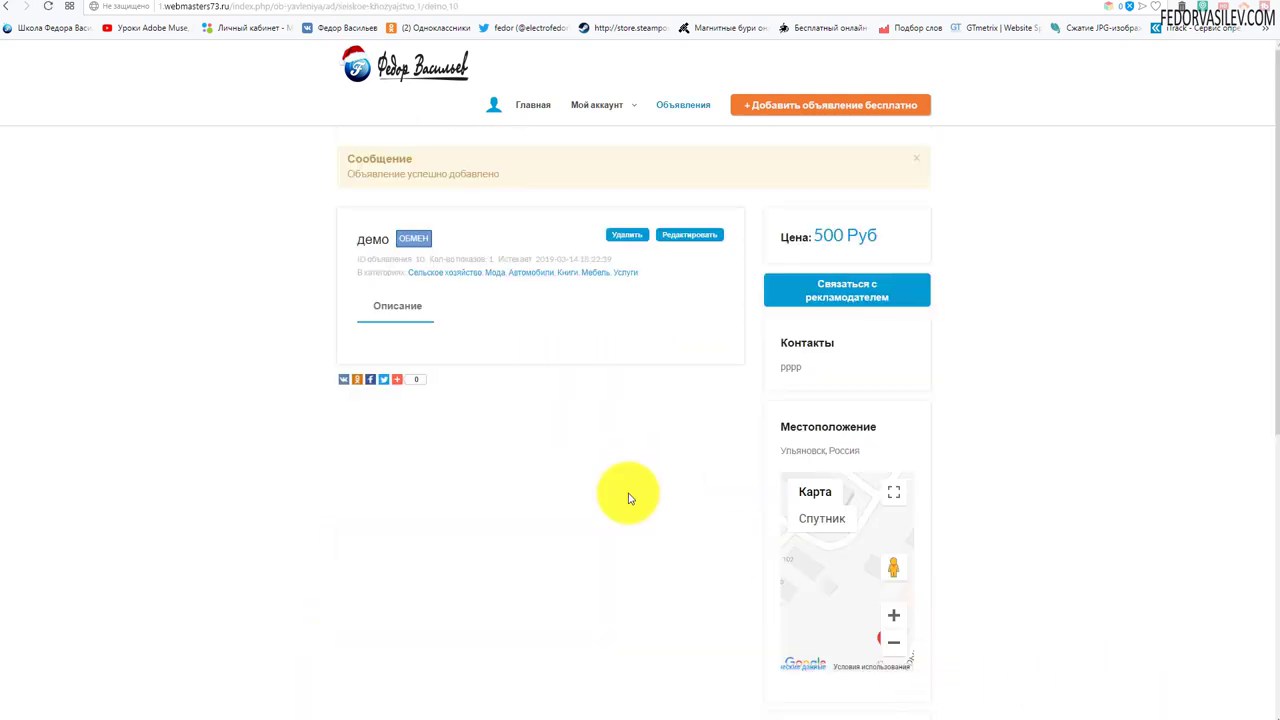
Step: Review the saved ad's page and its category links, and check the ad in the Мода category listing
scroll(586, 345, "down", 5)
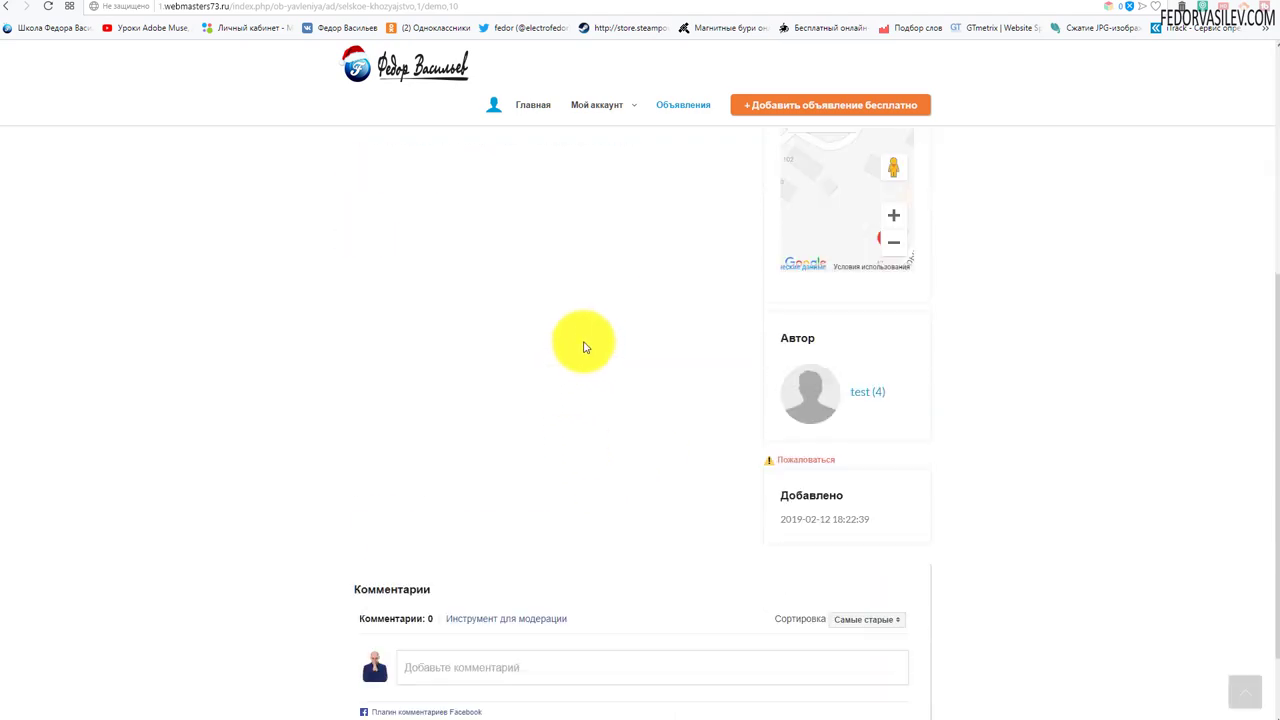
scroll(586, 345, "up", 6)
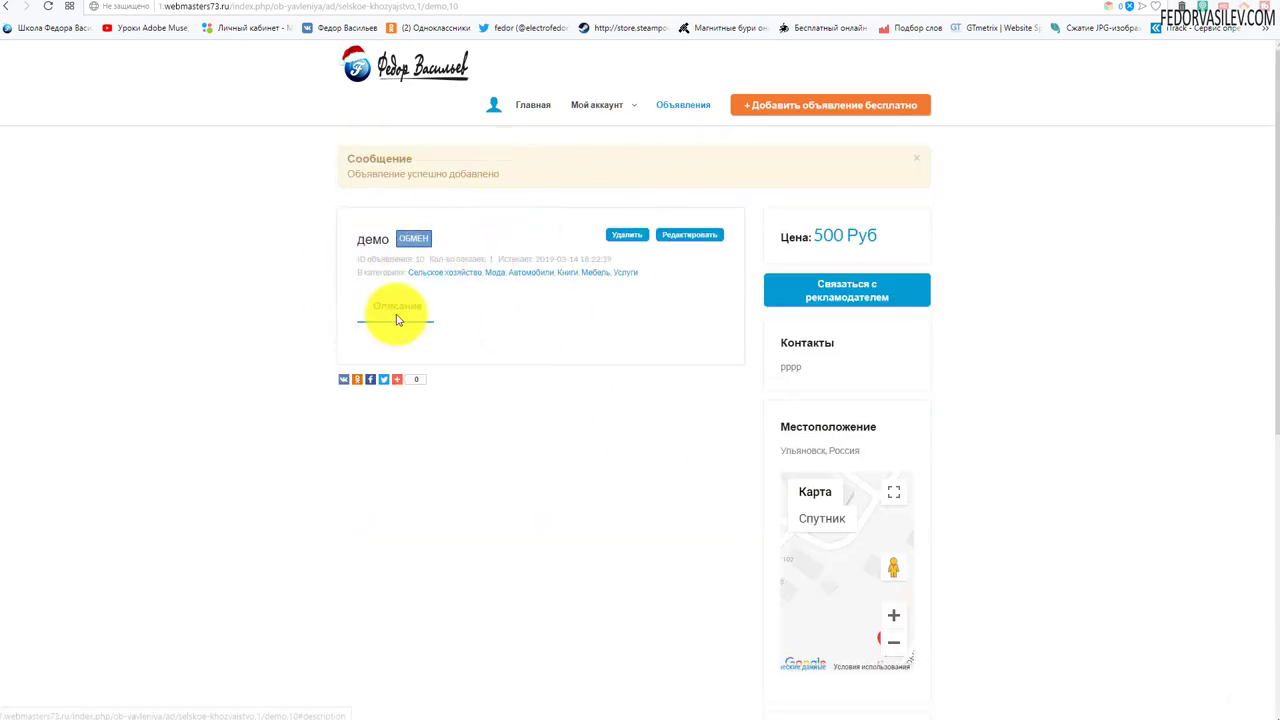
left_click(377, 273)
left_click(509, 306)
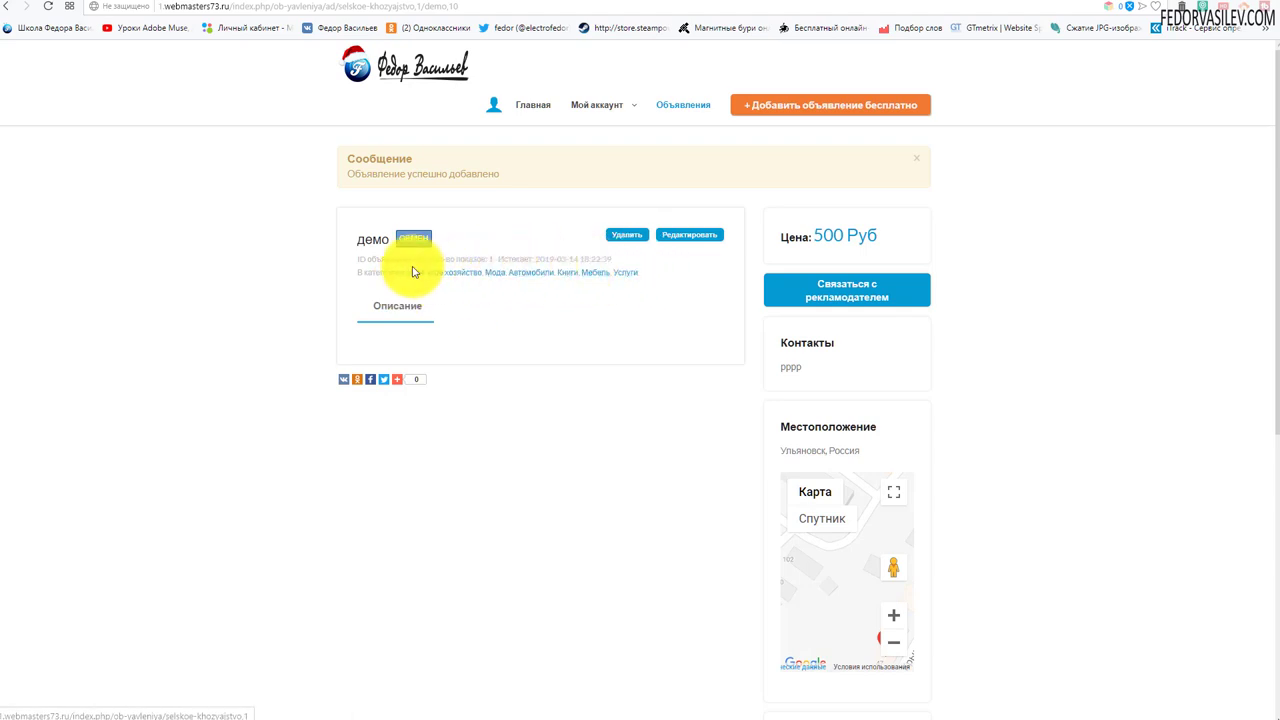
left_click(493, 273)
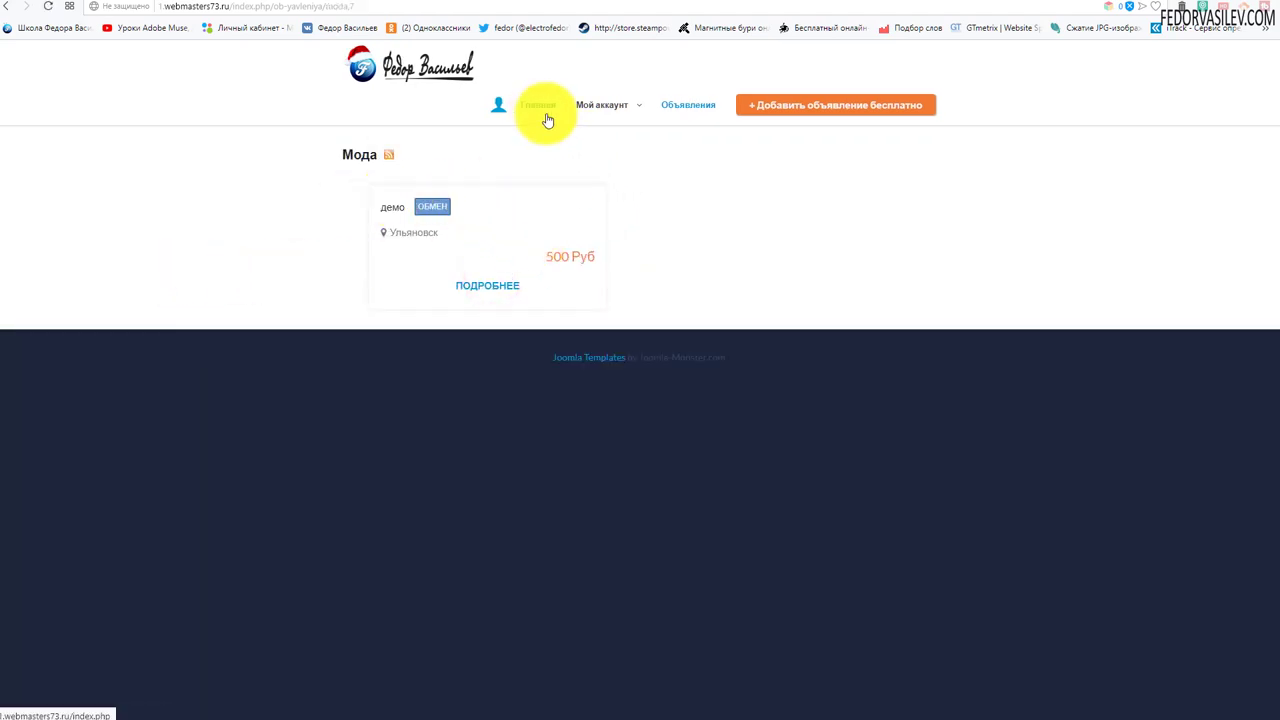
Step: Find the демо ad in the full listing of ads, open its details and highlight its line of categories
left_click(676, 108)
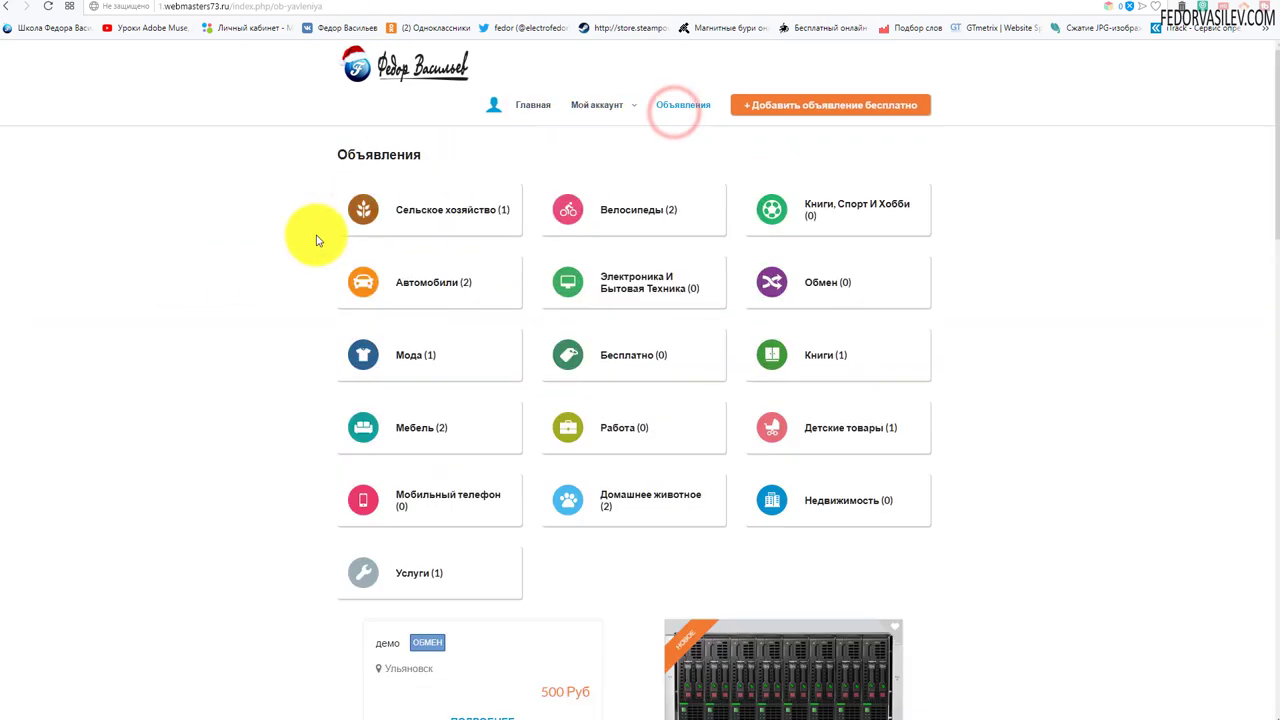
scroll(310, 246, "down", 4)
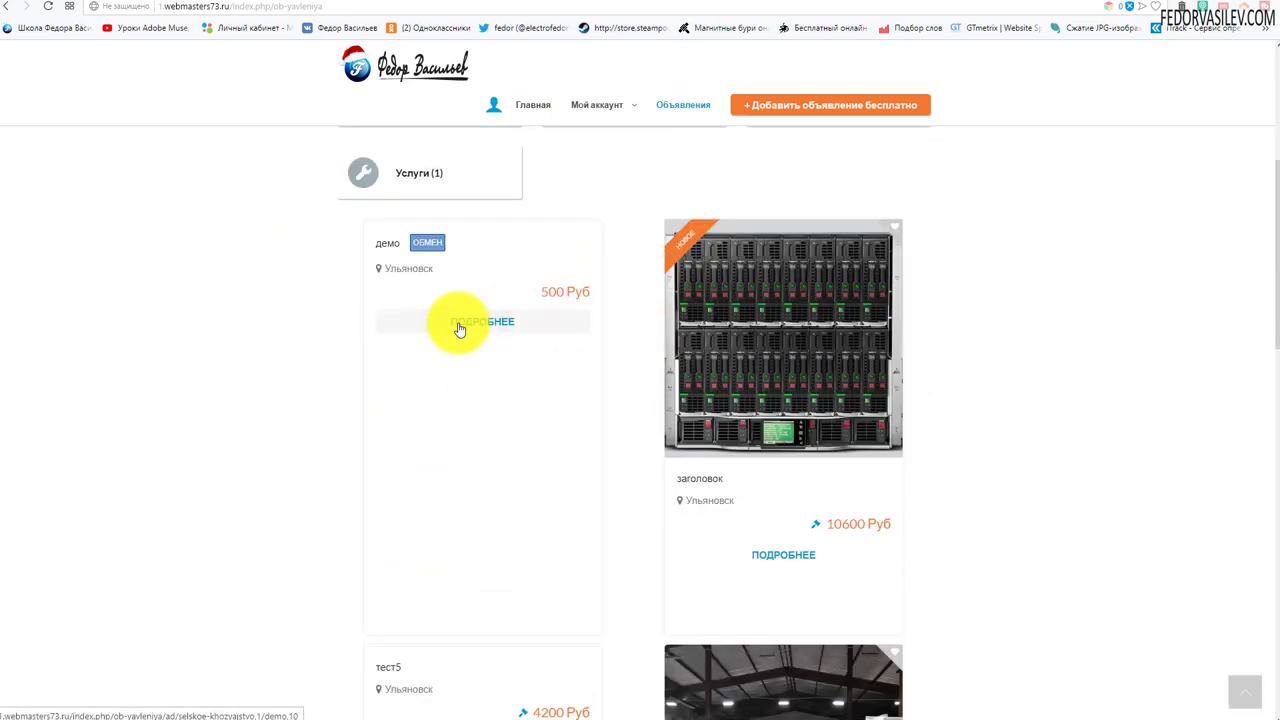
scroll(449, 318, "down", 2)
scroll(320, 303, "up", 2)
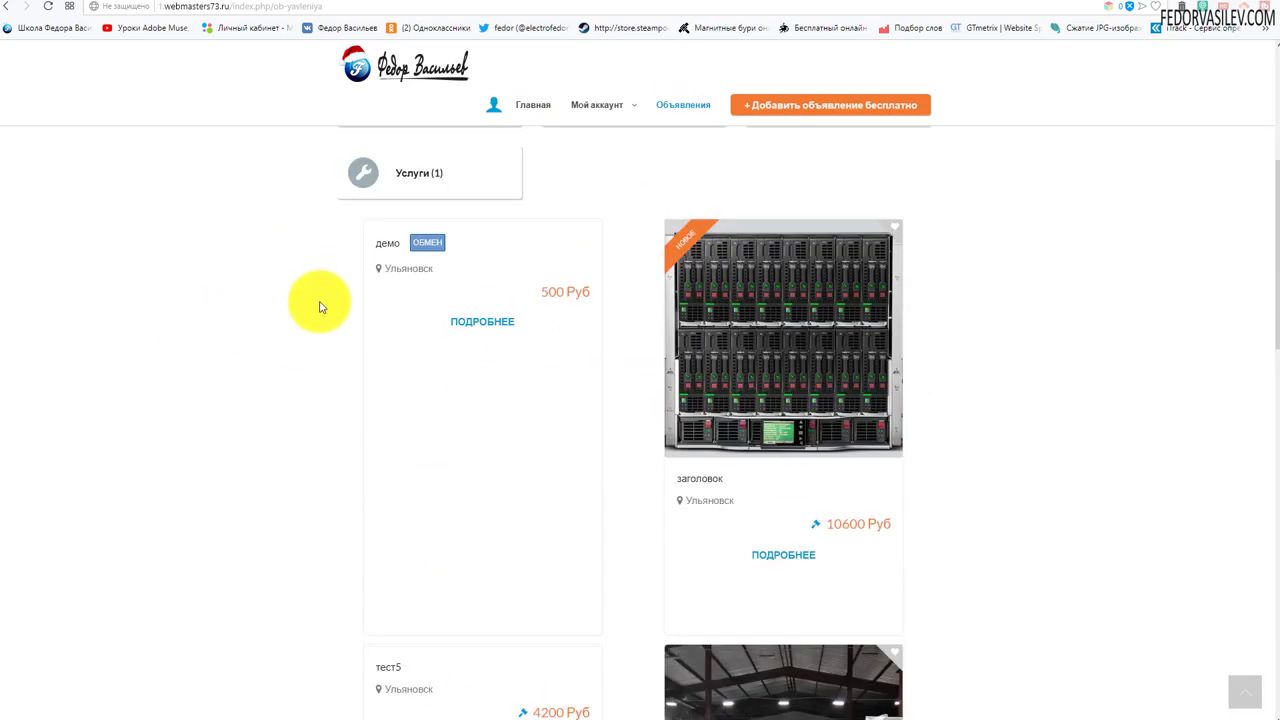
left_click(460, 330)
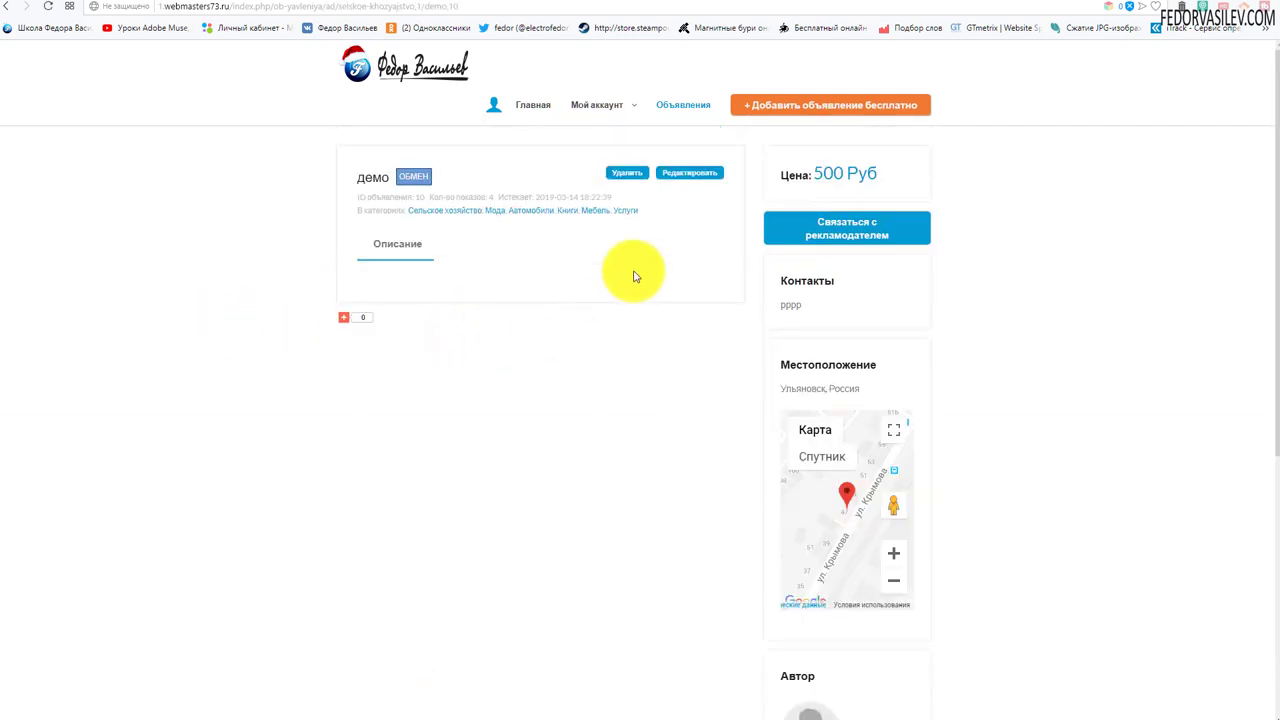
triple_click(636, 208)
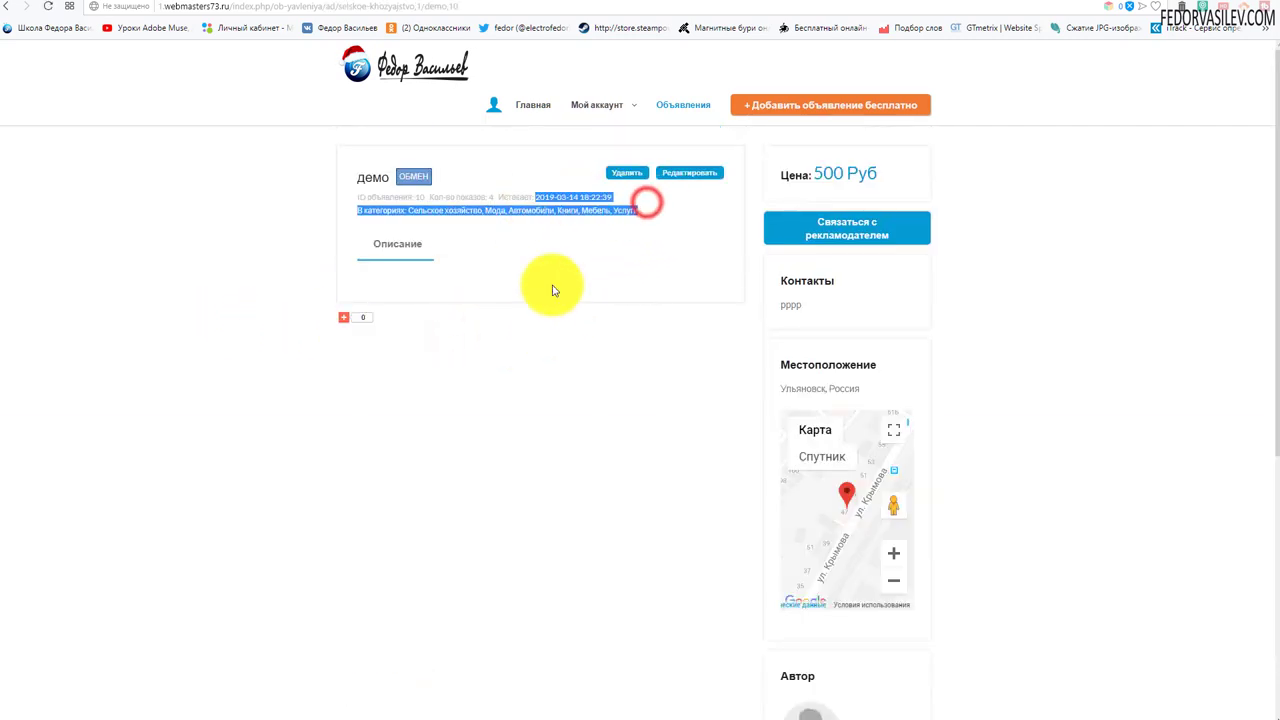
Step: Switch to the Joomla administrator and start a new ad from the DJ-Classifieds list of ads
left_click(830, 4)
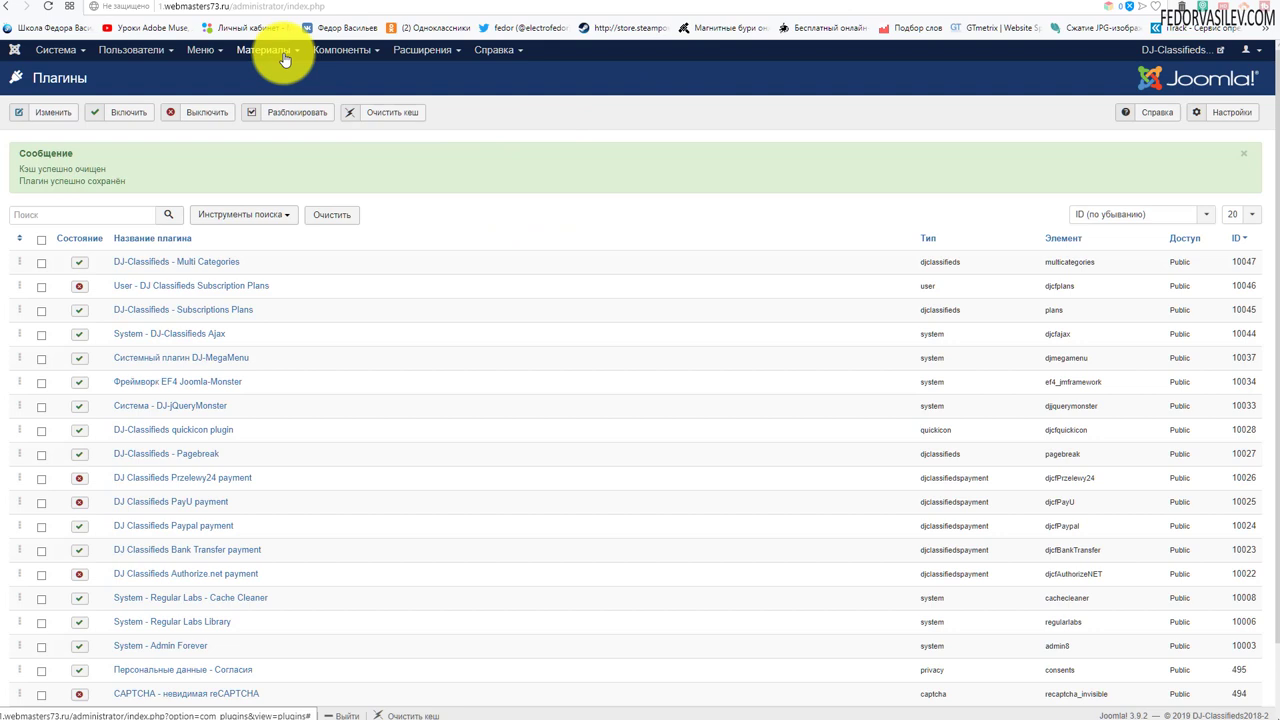
left_click(345, 52)
left_click(359, 73)
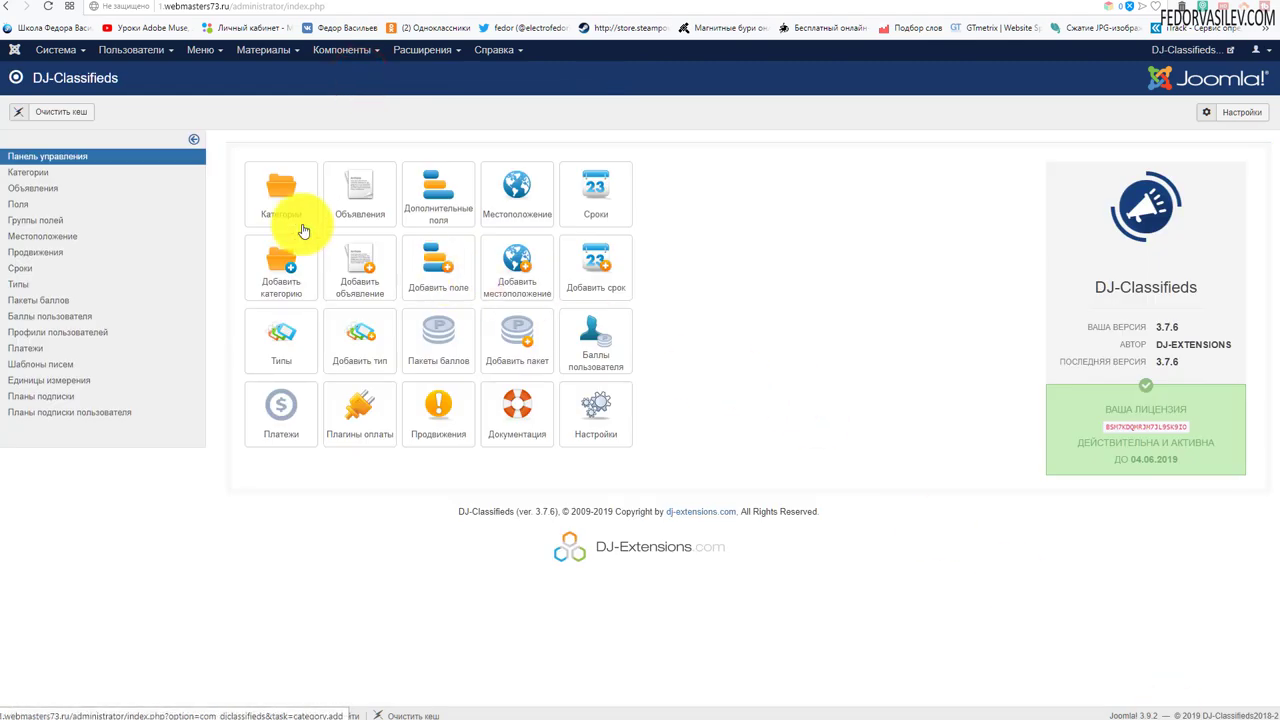
left_click(333, 188)
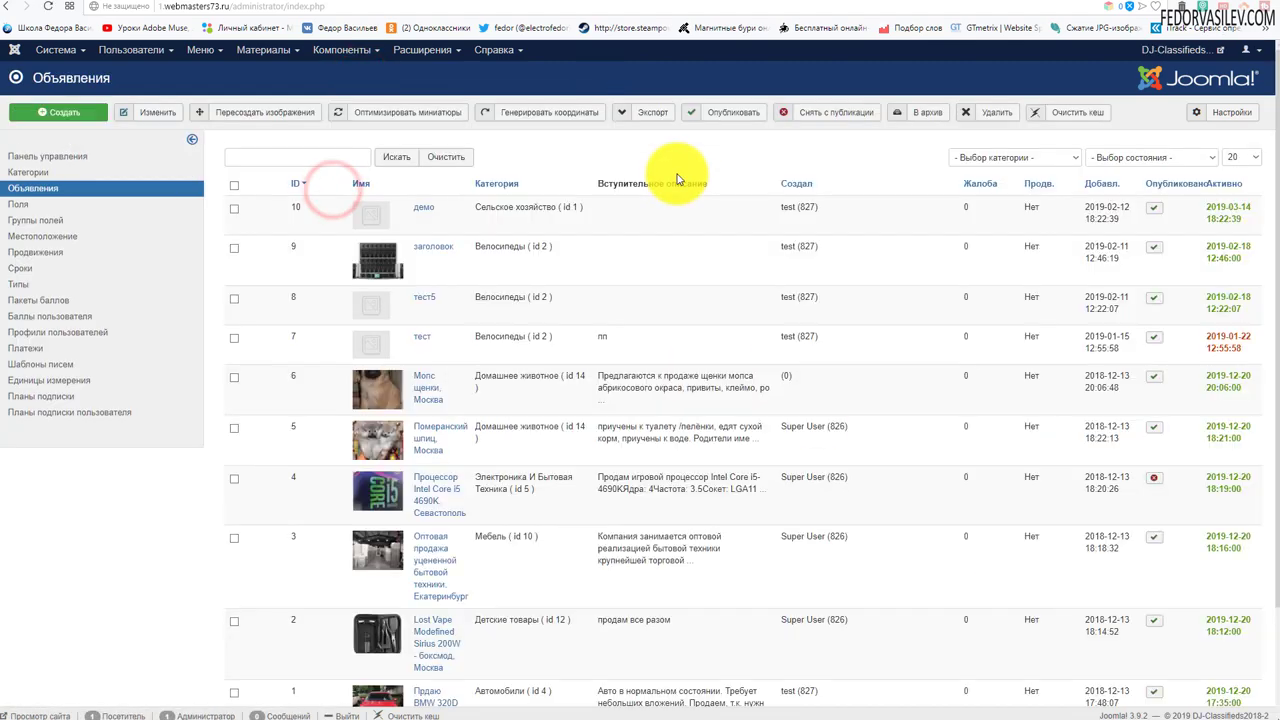
left_click(97, 113)
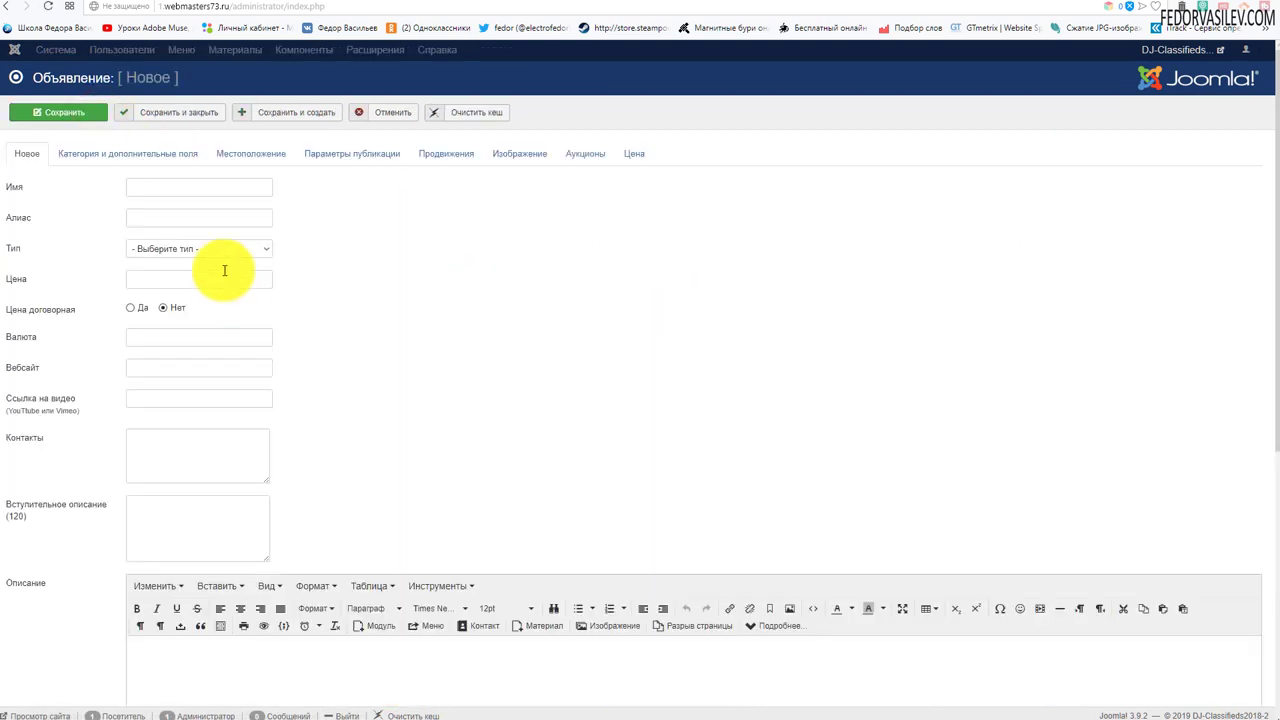
Step: Set the new ad's main category to Велосипеды
left_click(130, 163)
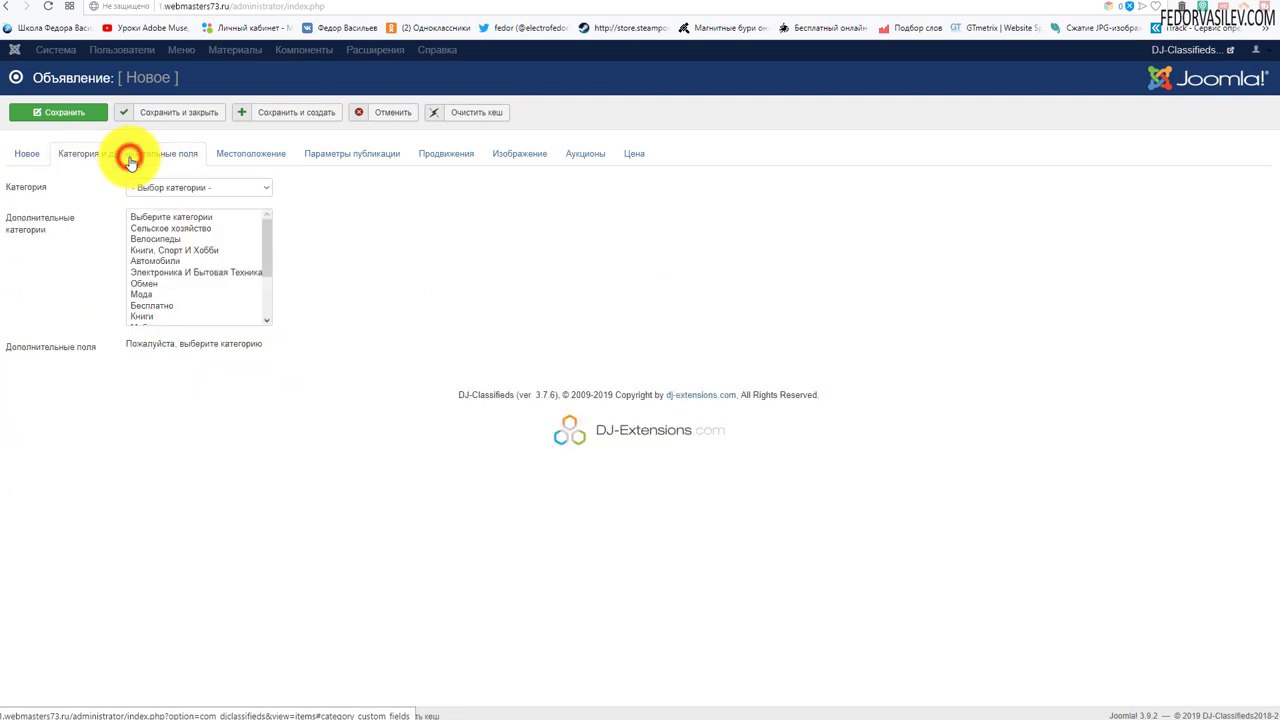
left_click(197, 190)
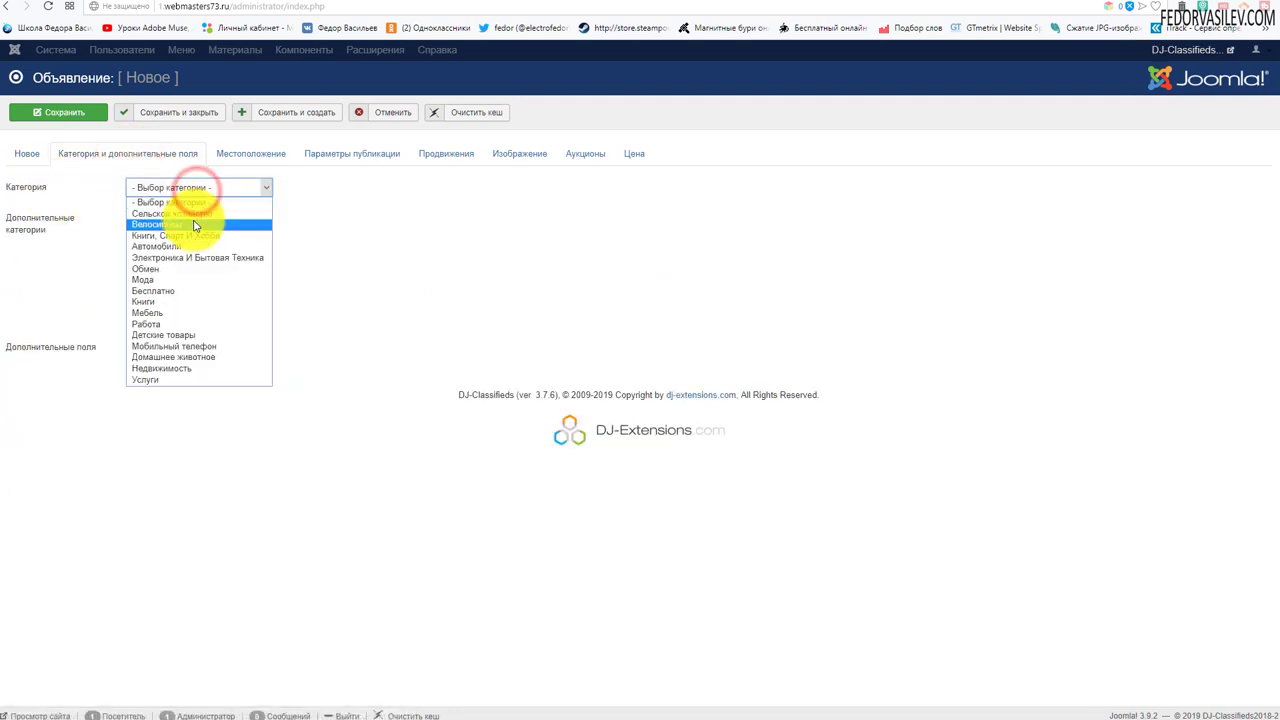
left_click(194, 224)
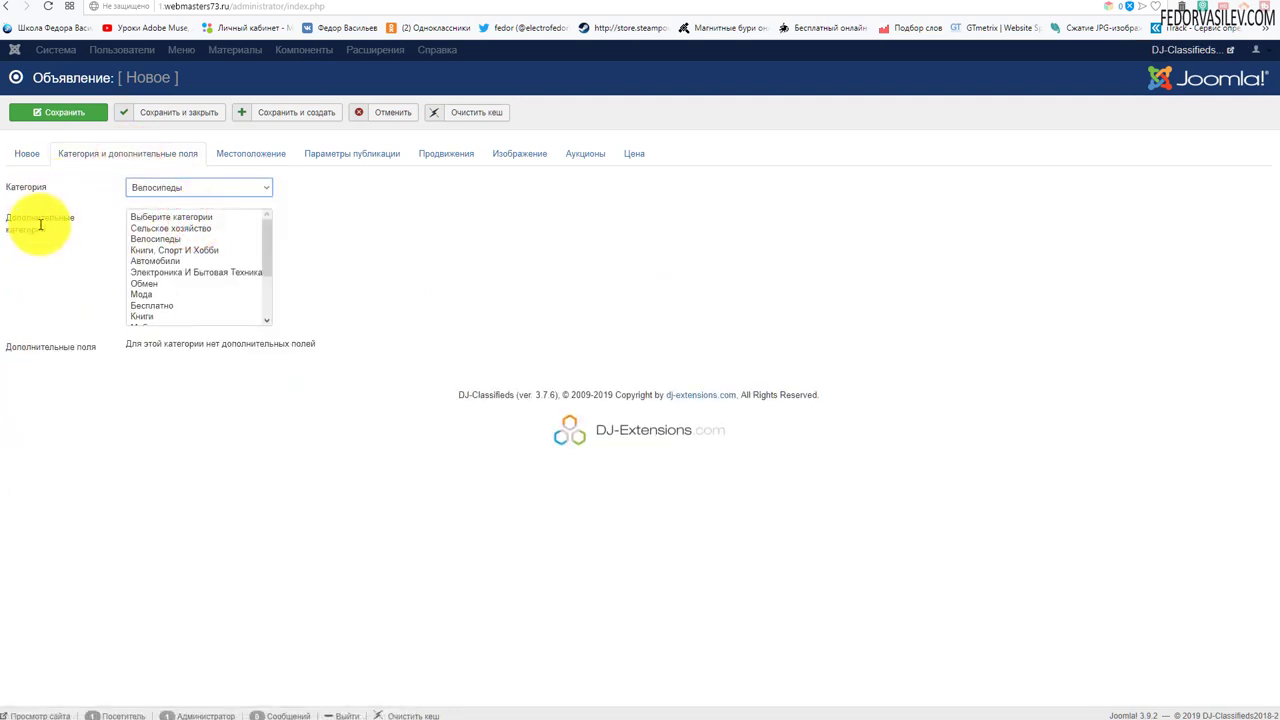
Step: Select all categories from Сельское хозяйство through Мода, plus Книги, as the ad's additional categories
left_click(265, 255)
scroll(266, 240, "up", 3)
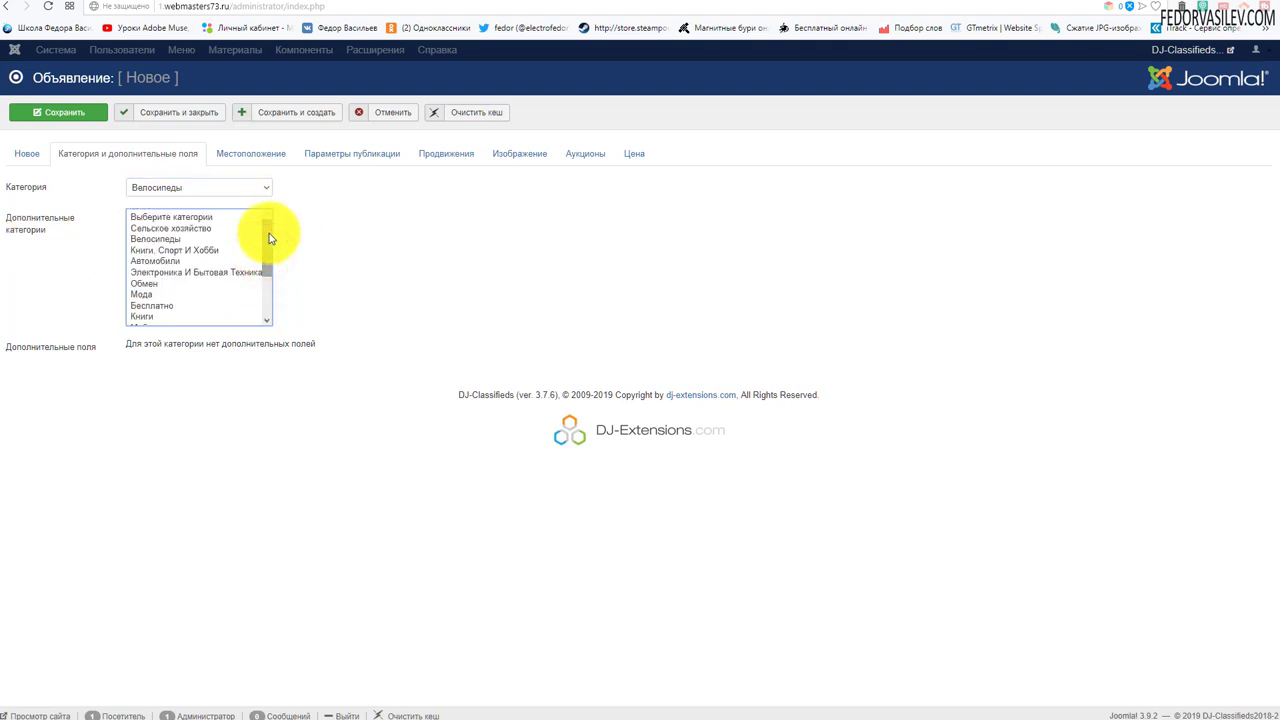
left_click(175, 216)
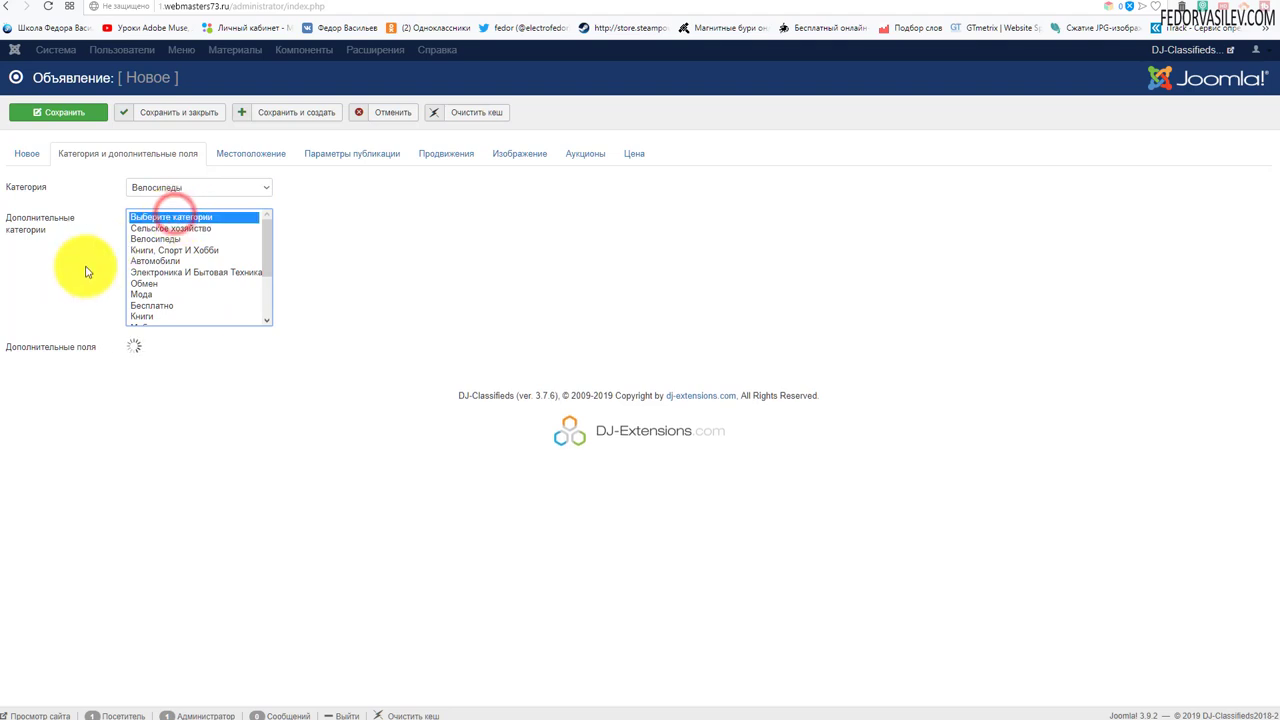
left_click(180, 228)
left_click(152, 240, "ctrl")
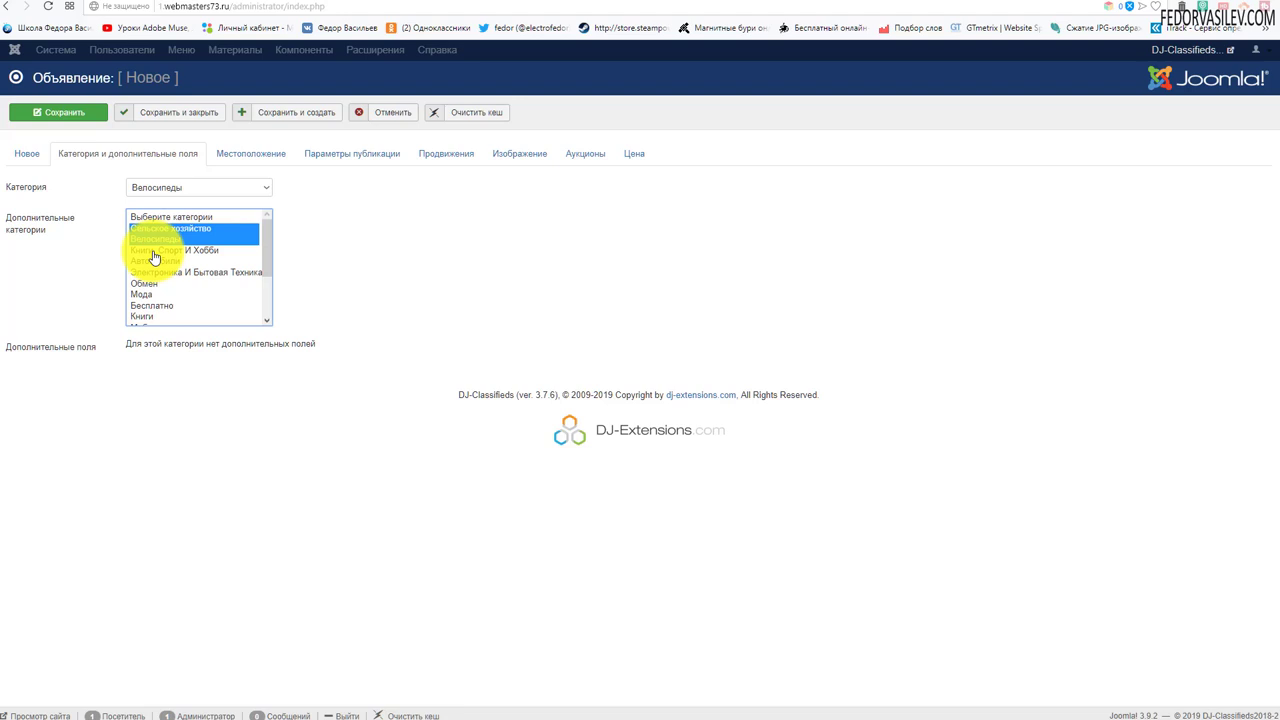
left_click(154, 250, "ctrl")
left_click(158, 261, "ctrl")
left_click(156, 272, "ctrl")
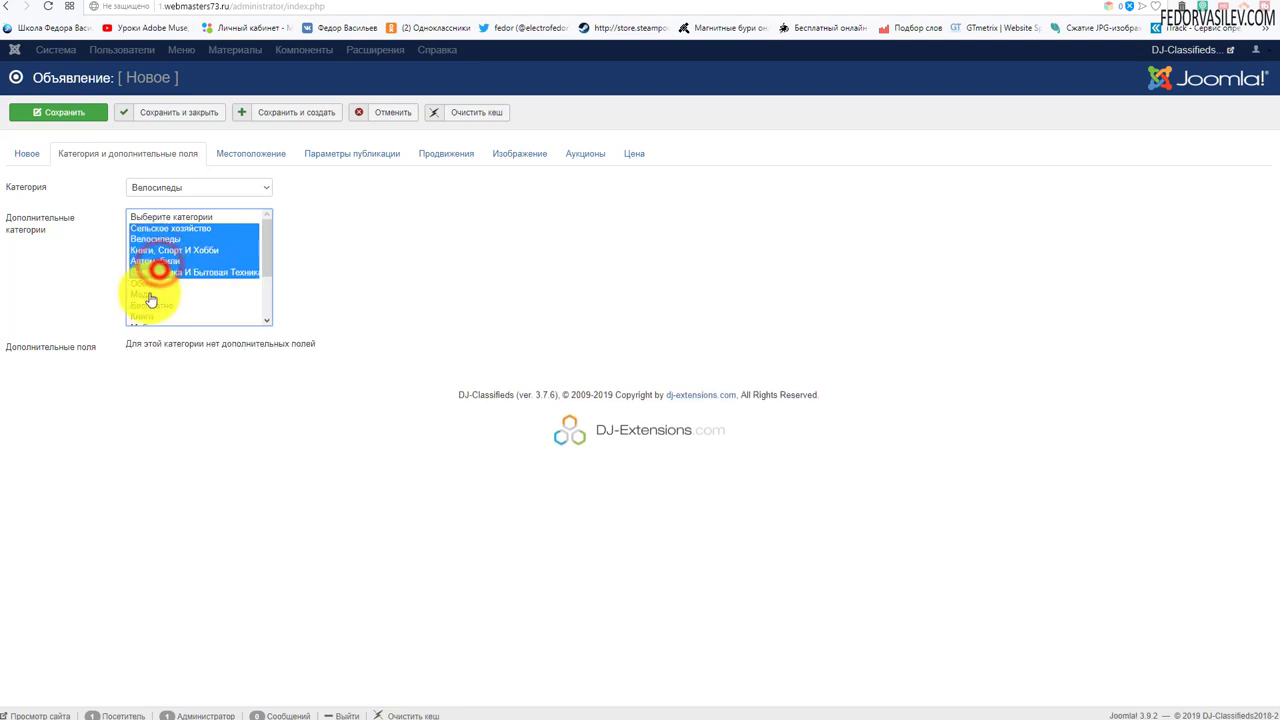
left_click(149, 284, "ctrl")
left_click(147, 295, "ctrl")
left_click(149, 316, "ctrl")
Step: Extend the additional category selection with Бесплатно and all categories from Мебель through Услуги
scroll(149, 305, "down", 1)
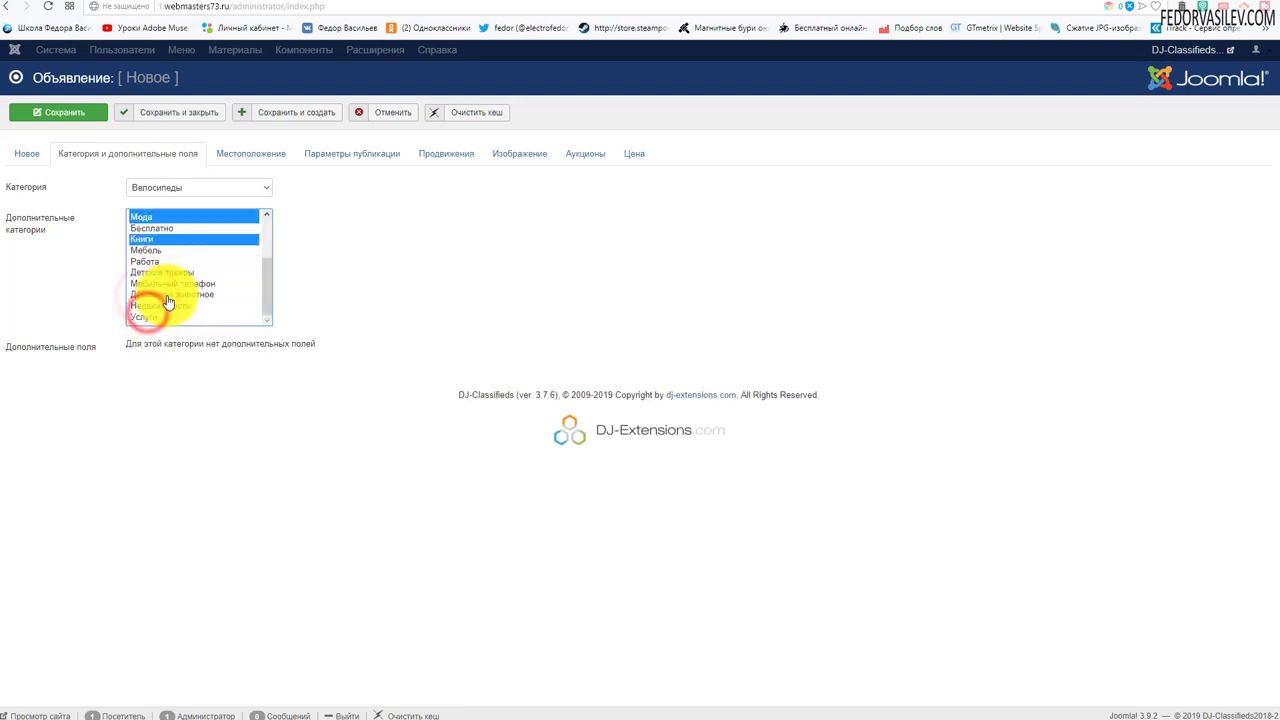
left_click(152, 295, "ctrl")
left_click(150, 316, "ctrl")
left_click(149, 261, "ctrl")
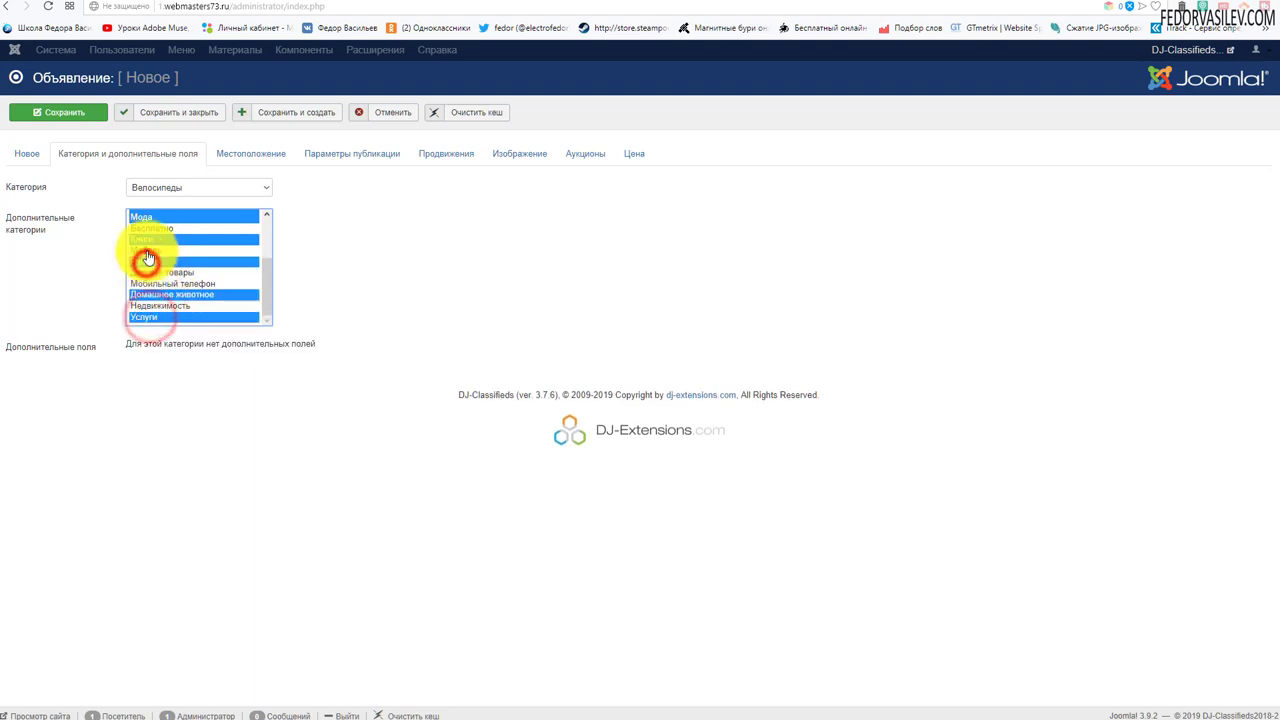
left_click(148, 250, "ctrl")
left_click(147, 272, "ctrl")
left_click(149, 305, "ctrl")
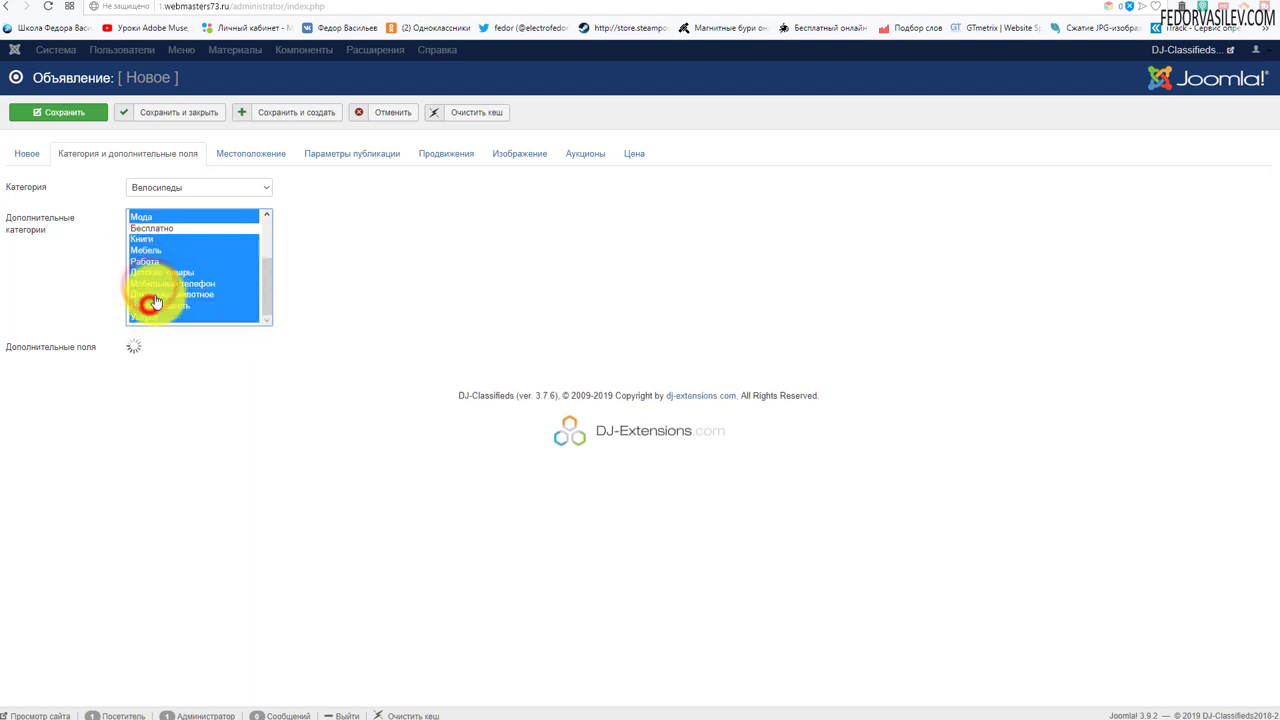
scroll(149, 300, "up", 1)
left_click(148, 305, "ctrl")
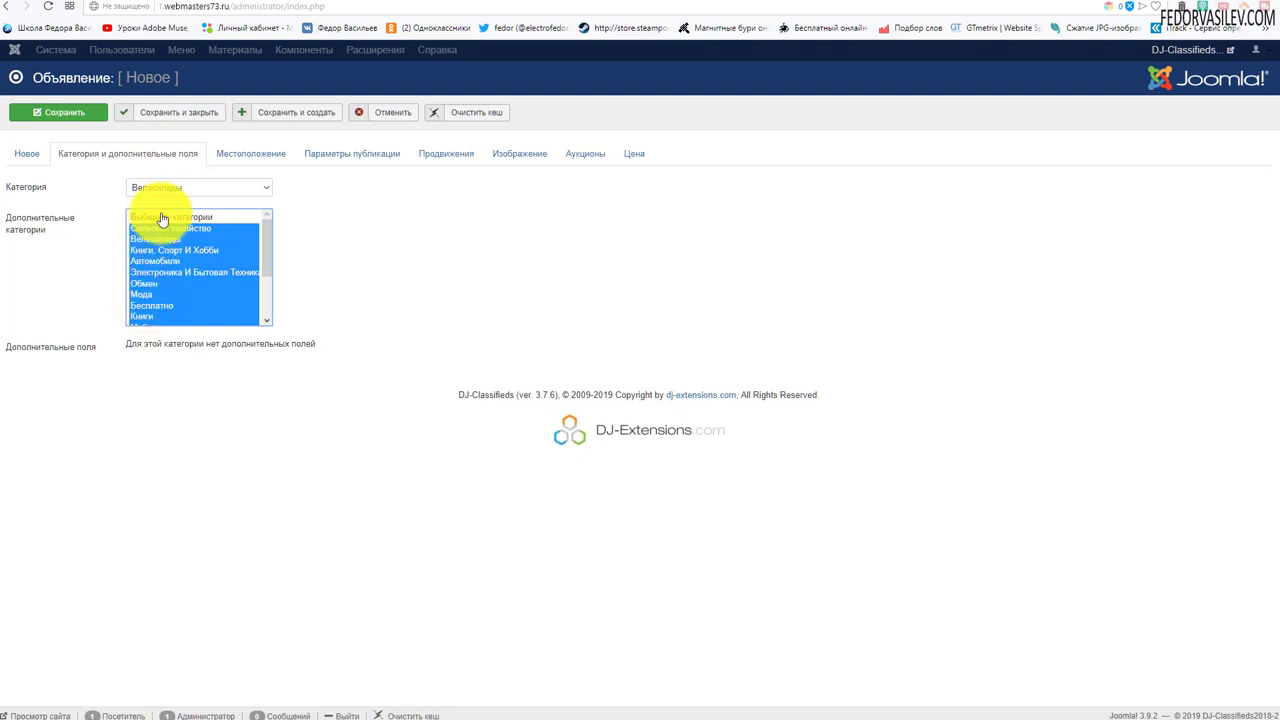
Step: Replace the new ad's multiple additional categories with the single category Автомобили
mouse_move(267, 250)
left_mouse_down()
mouse_move(270, 278)
mouse_move(258, 249)
left_mouse_up()
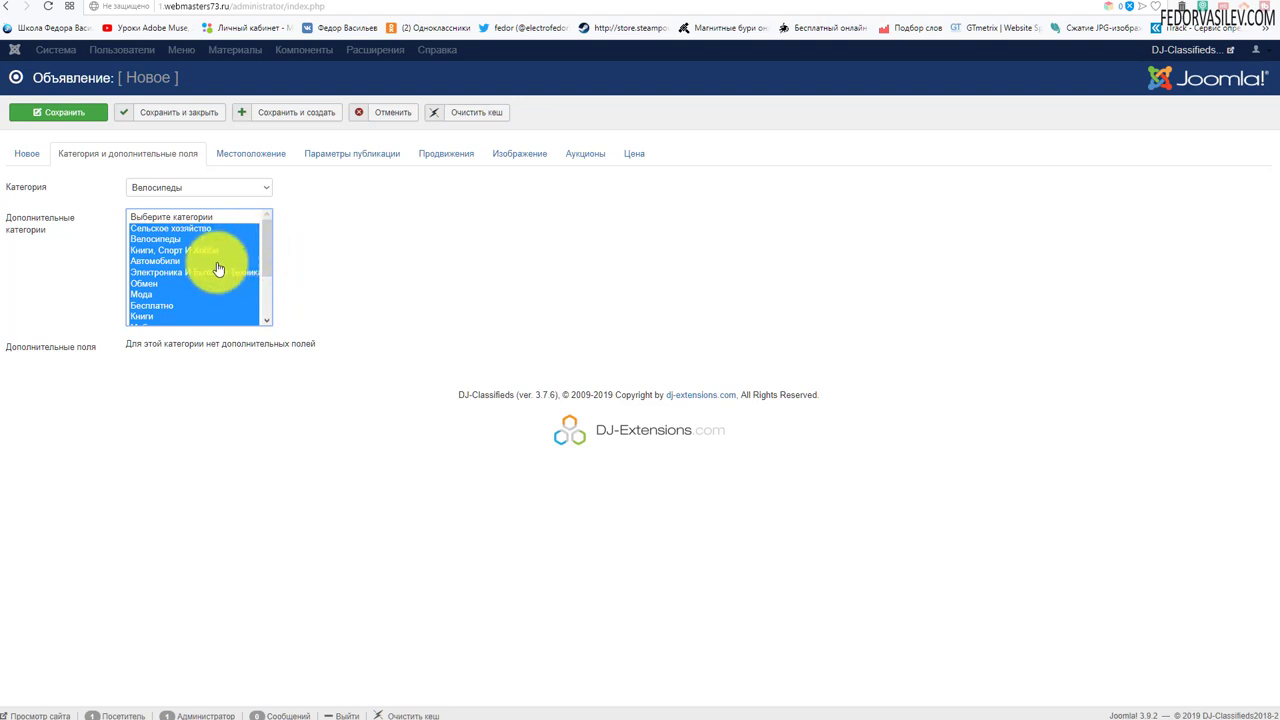
left_click(177, 240)
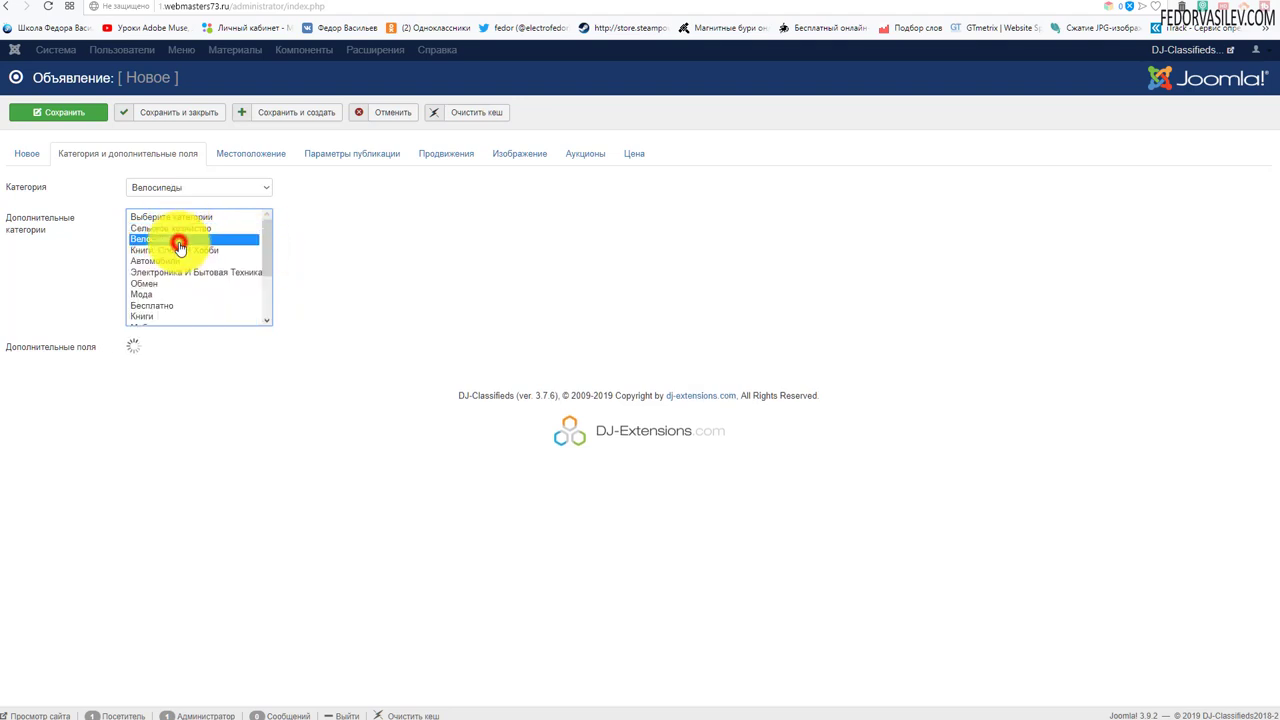
left_click(177, 261)
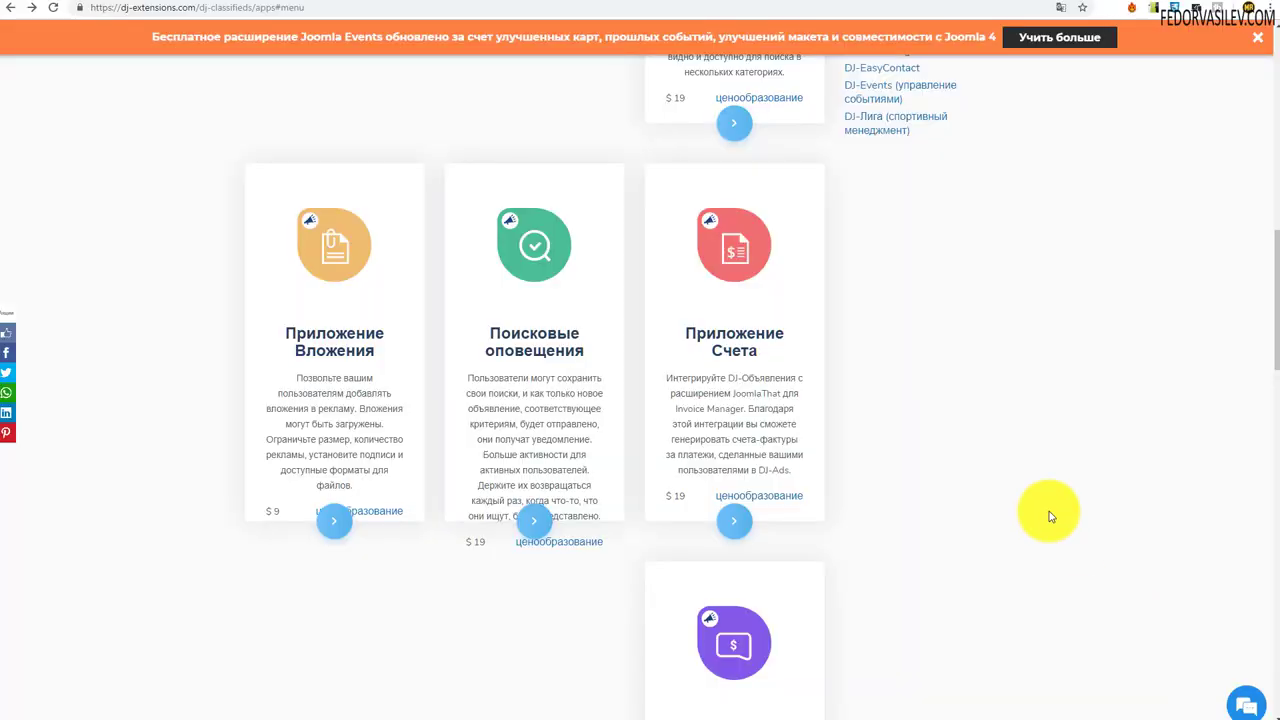
Step: Switch to the DJ-Extensions site and examine the Attachments app's description, configuration options and screenshots, including the enlarged front-end captions image
left_click(326, 263)
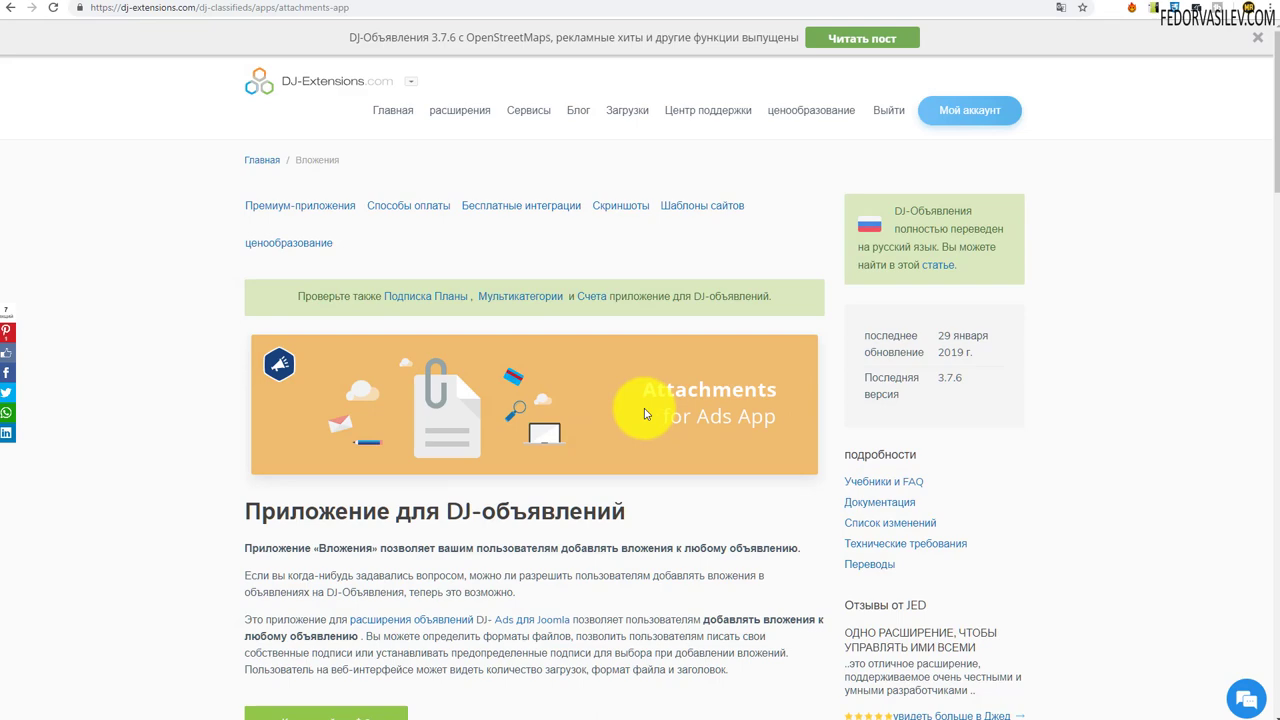
scroll(645, 413, "down", 3)
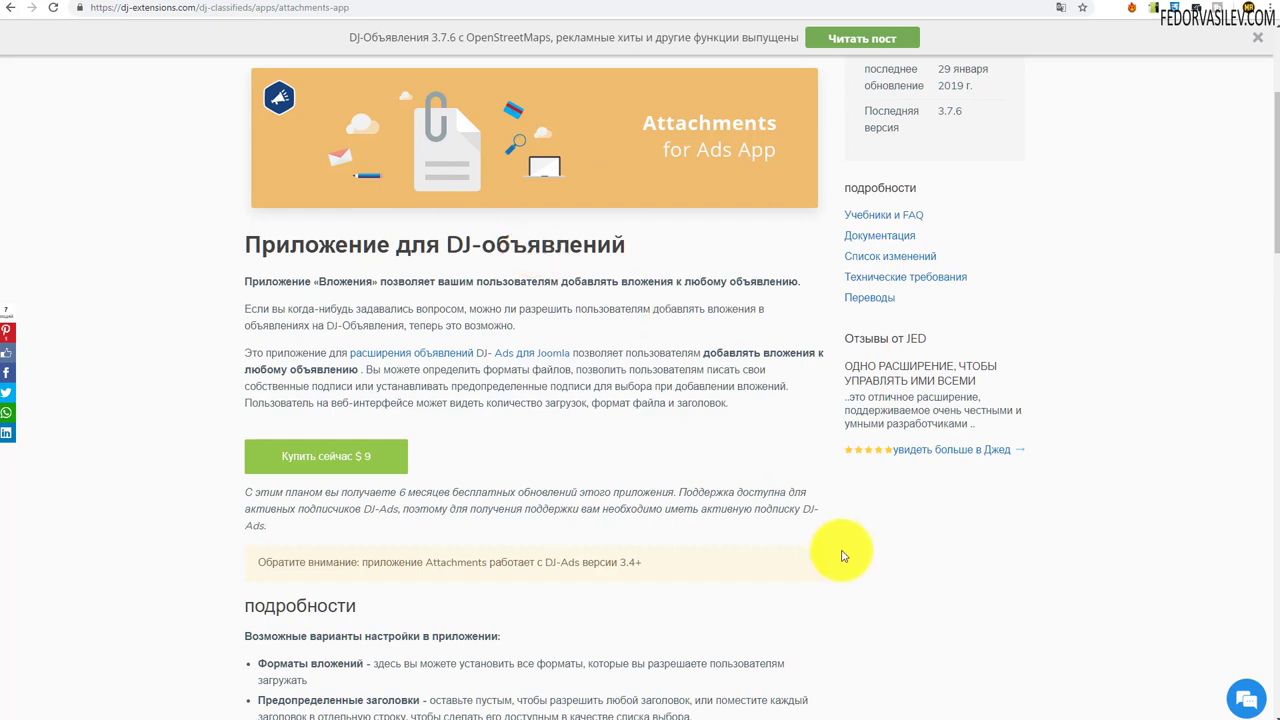
scroll(700, 346, "down", 4)
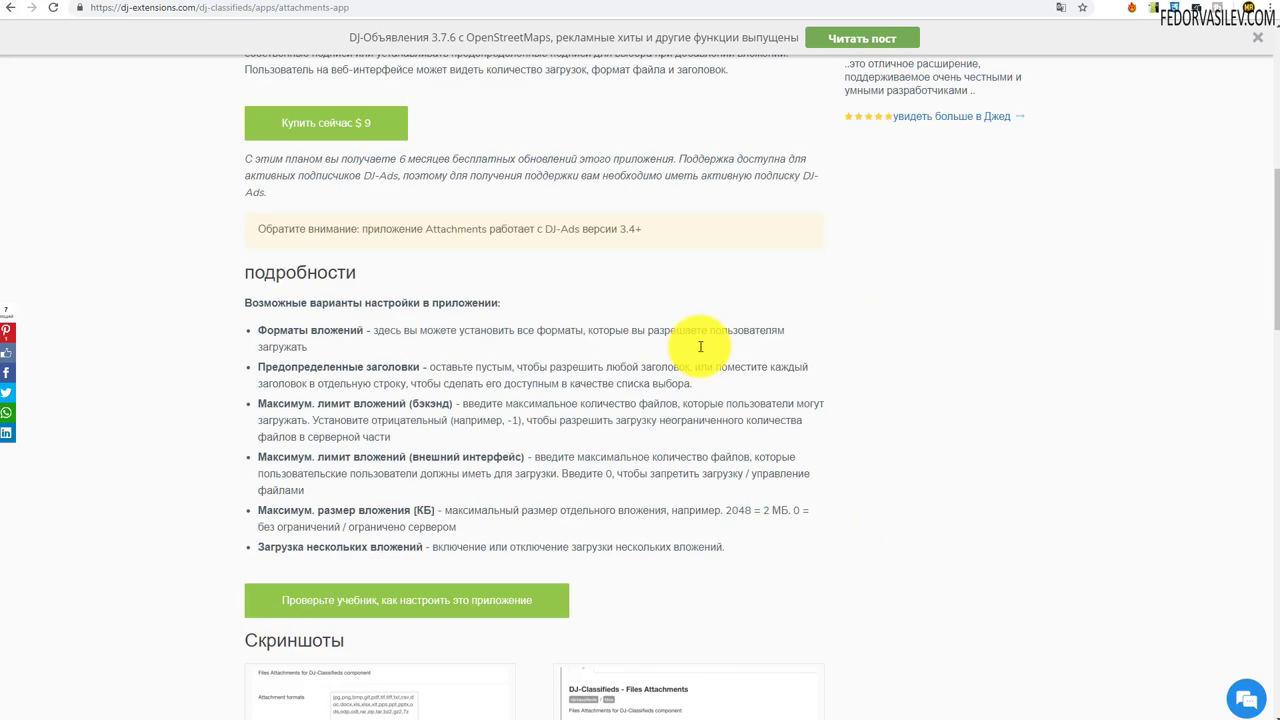
scroll(700, 348, "down", 5)
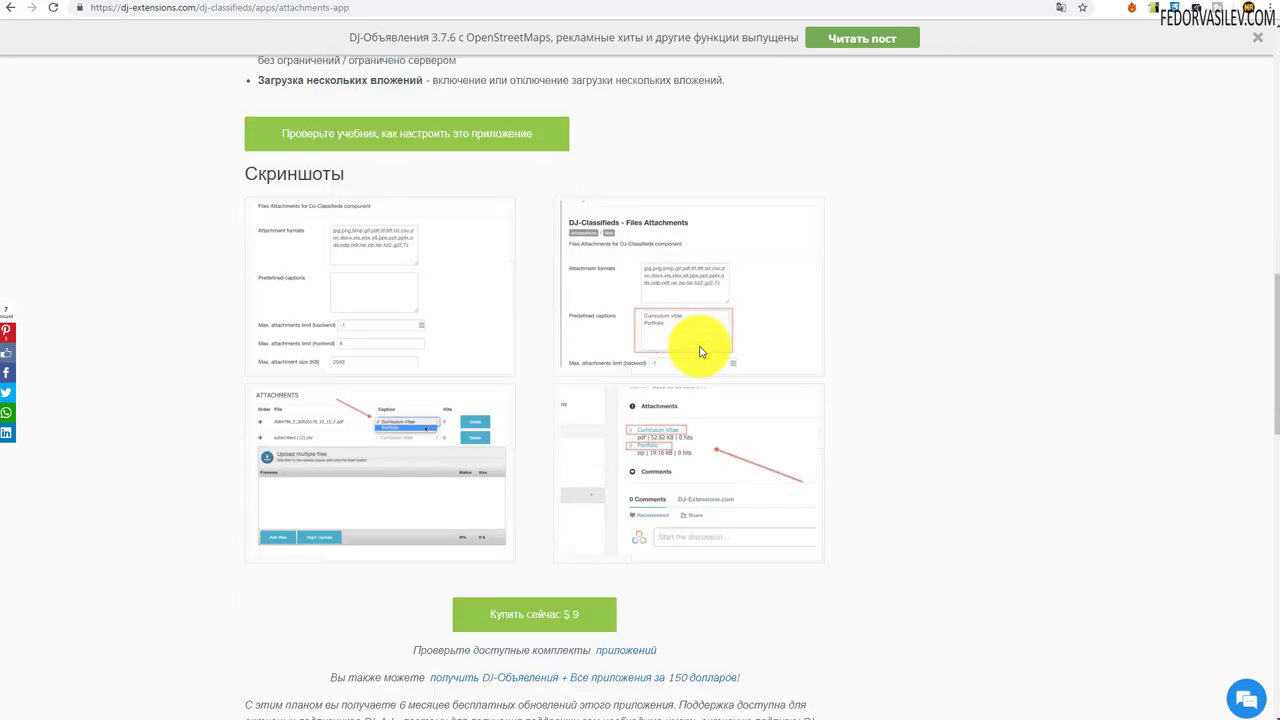
left_click(378, 471)
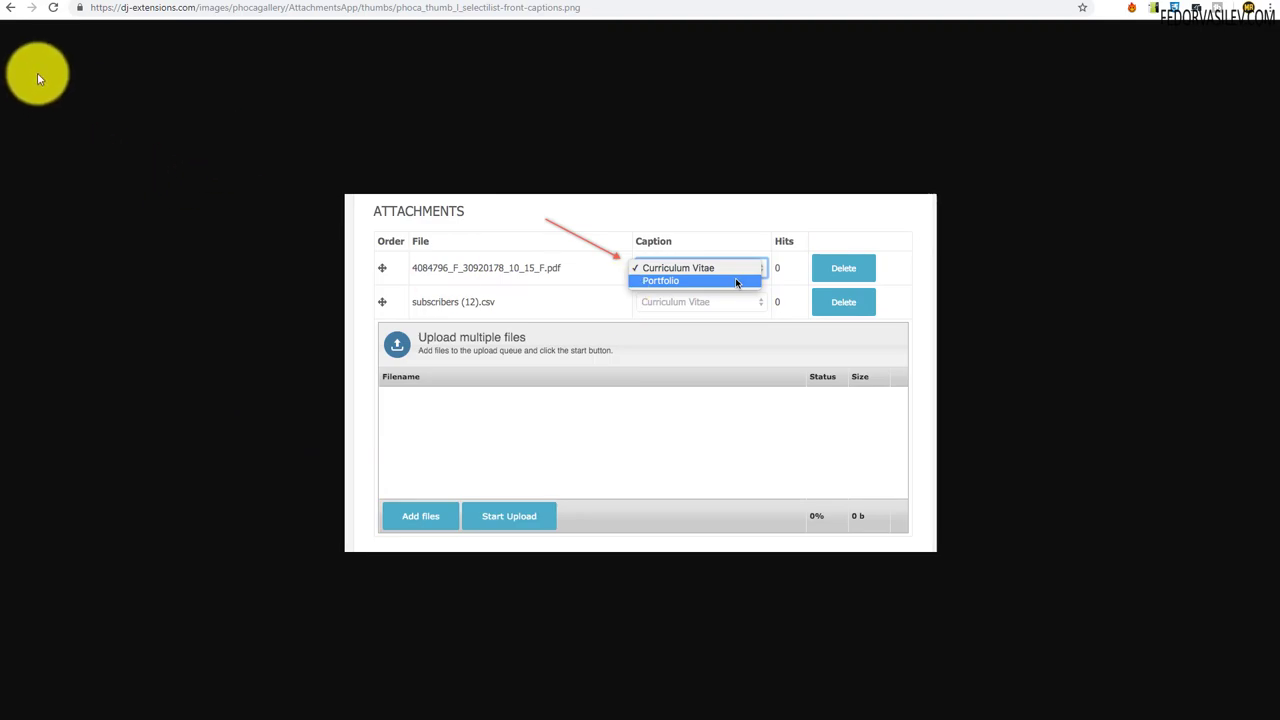
left_click(12, 8)
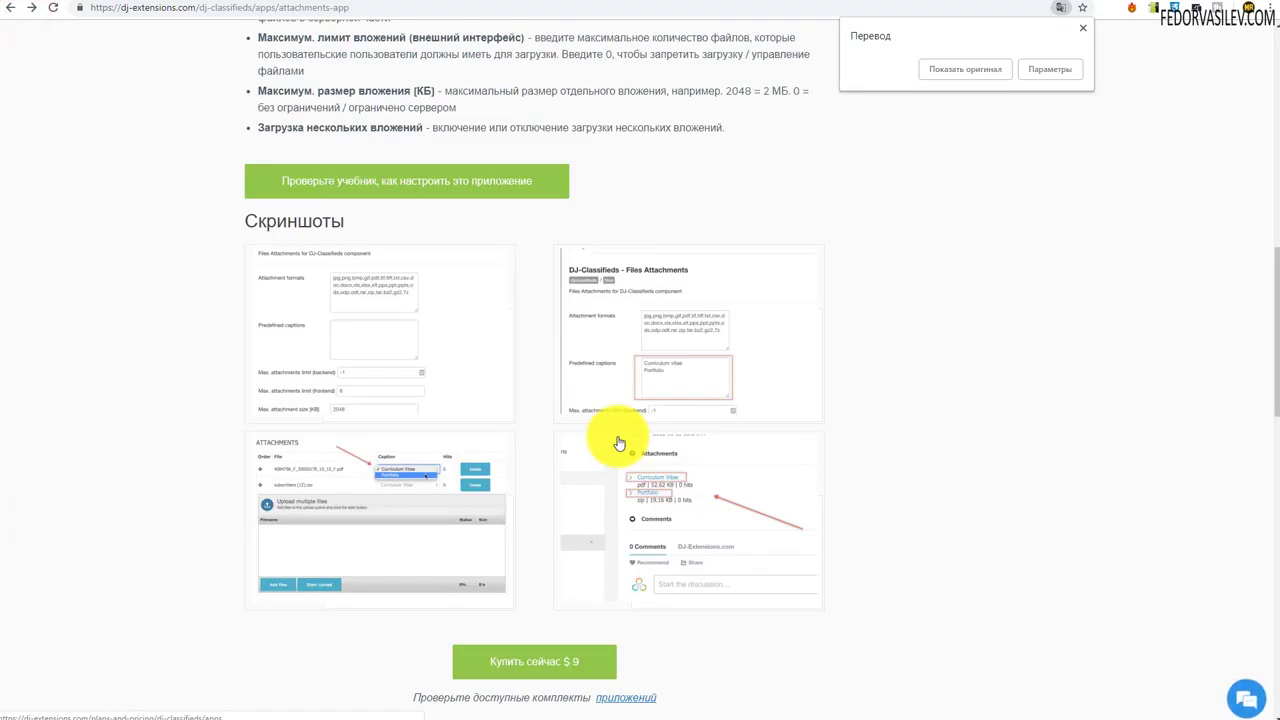
scroll(645, 358, "down", 1)
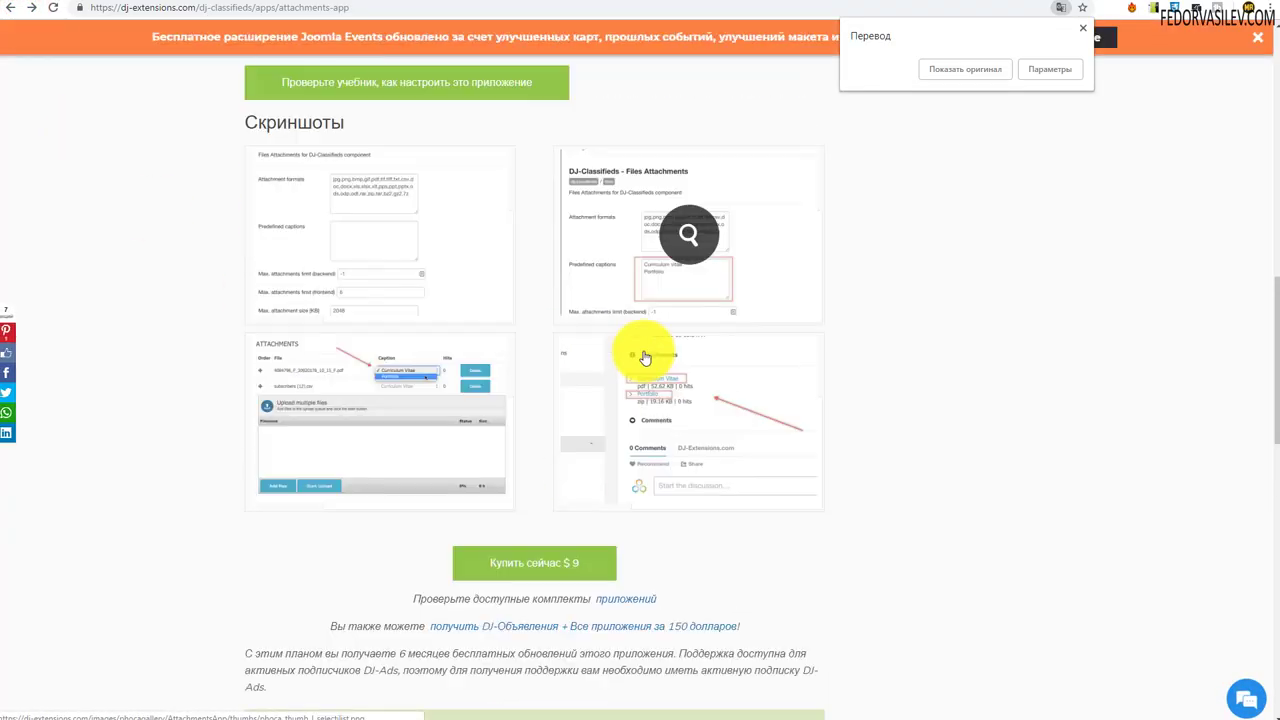
Step: Switch to the Joomla administrator and install the extension package plg_djclassifieds_files_attachments_3.7.1.2.zip
key("alt+Tab")
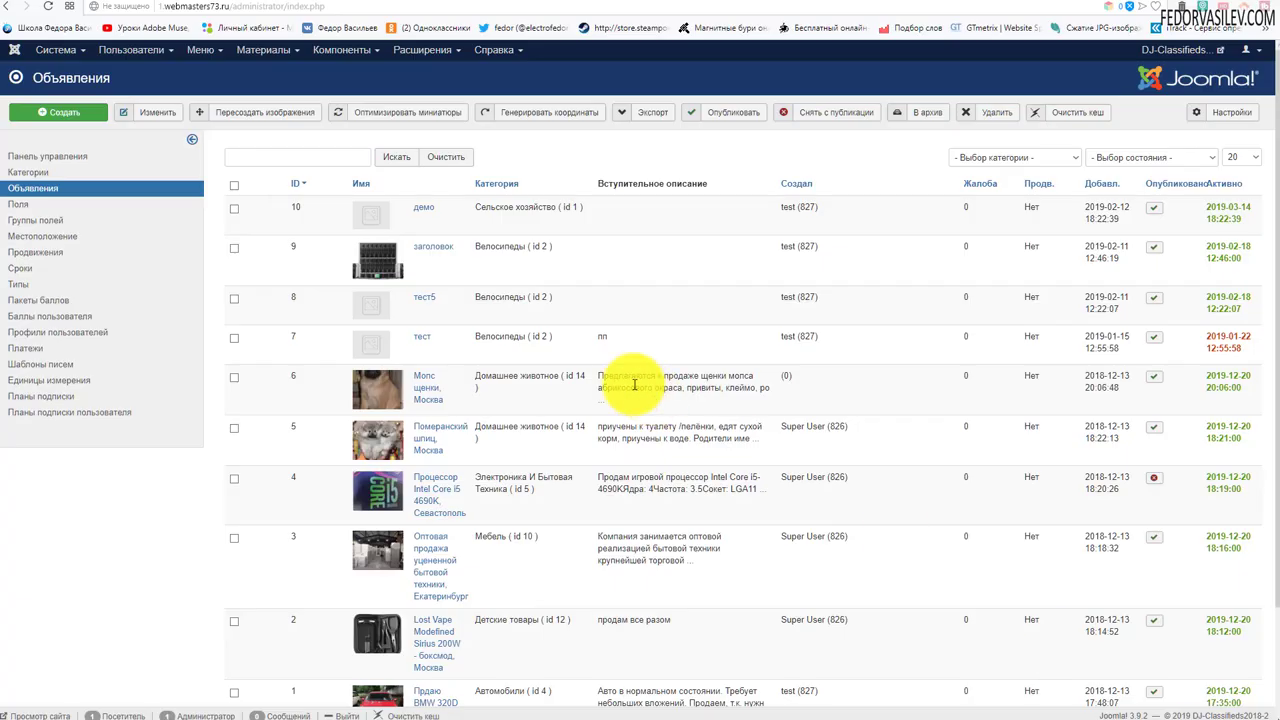
left_click(420, 49)
mouse_move(475, 71)
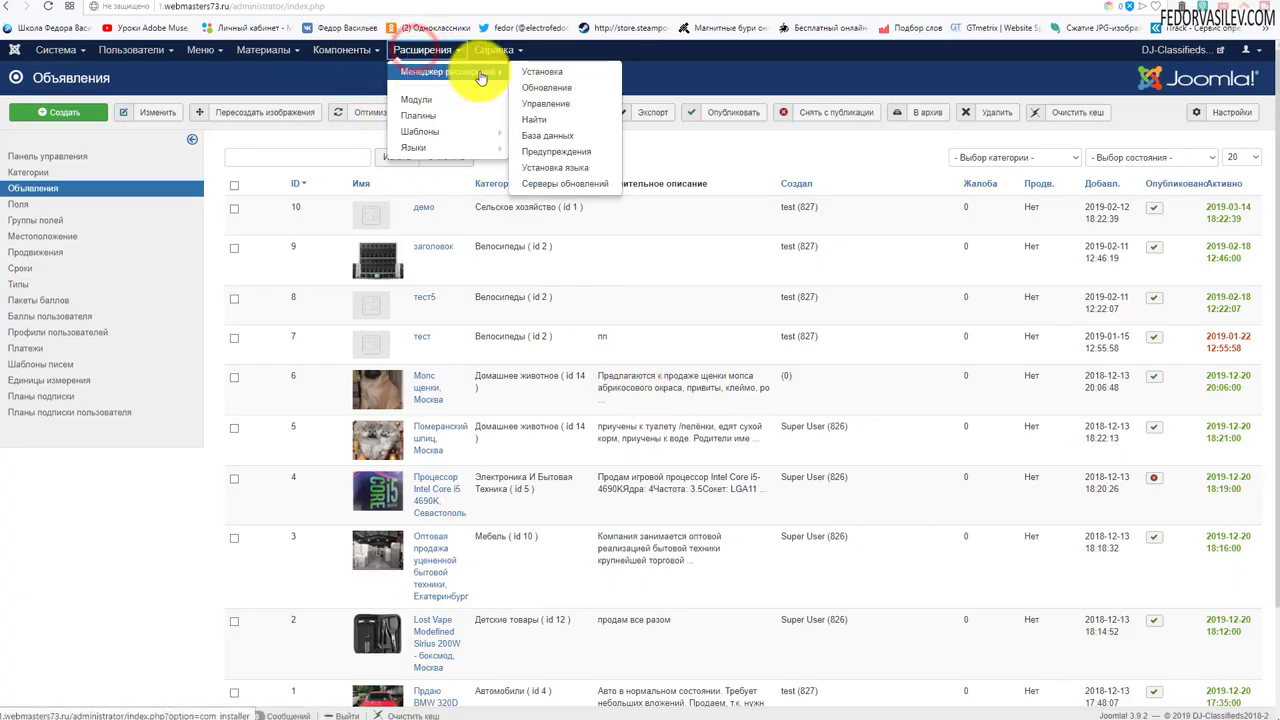
left_click(579, 74)
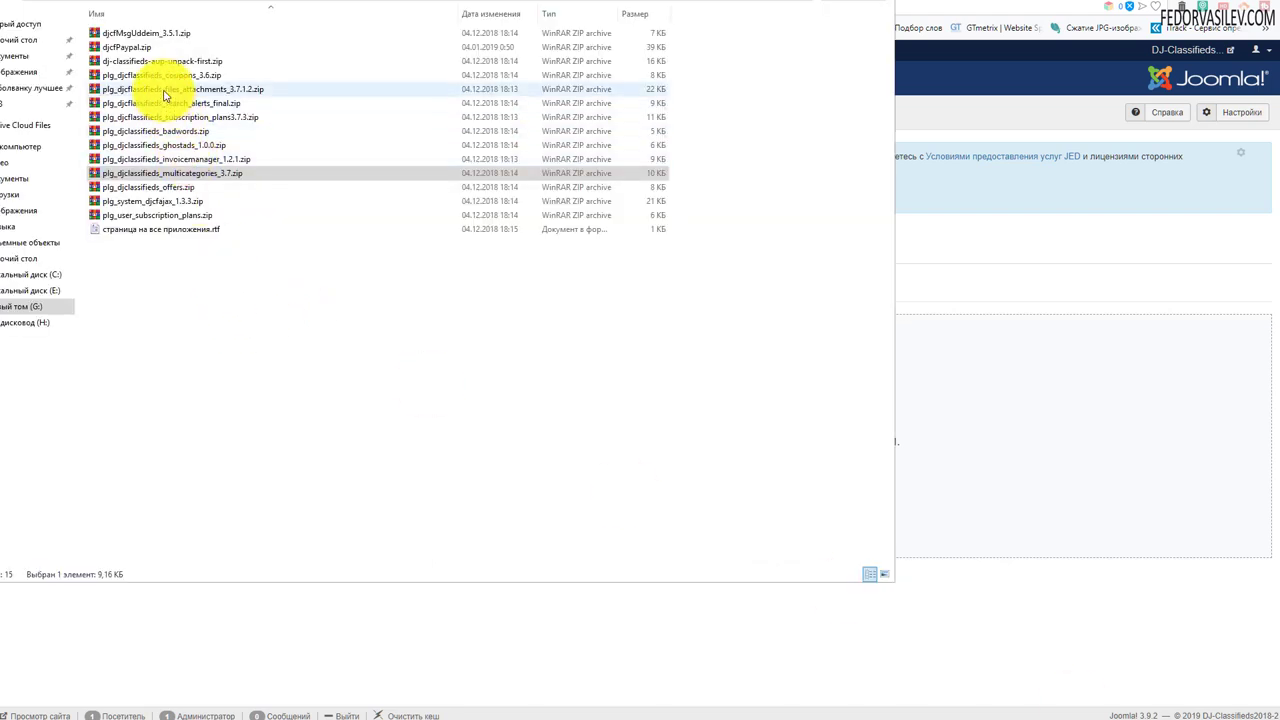
left_click(165, 89)
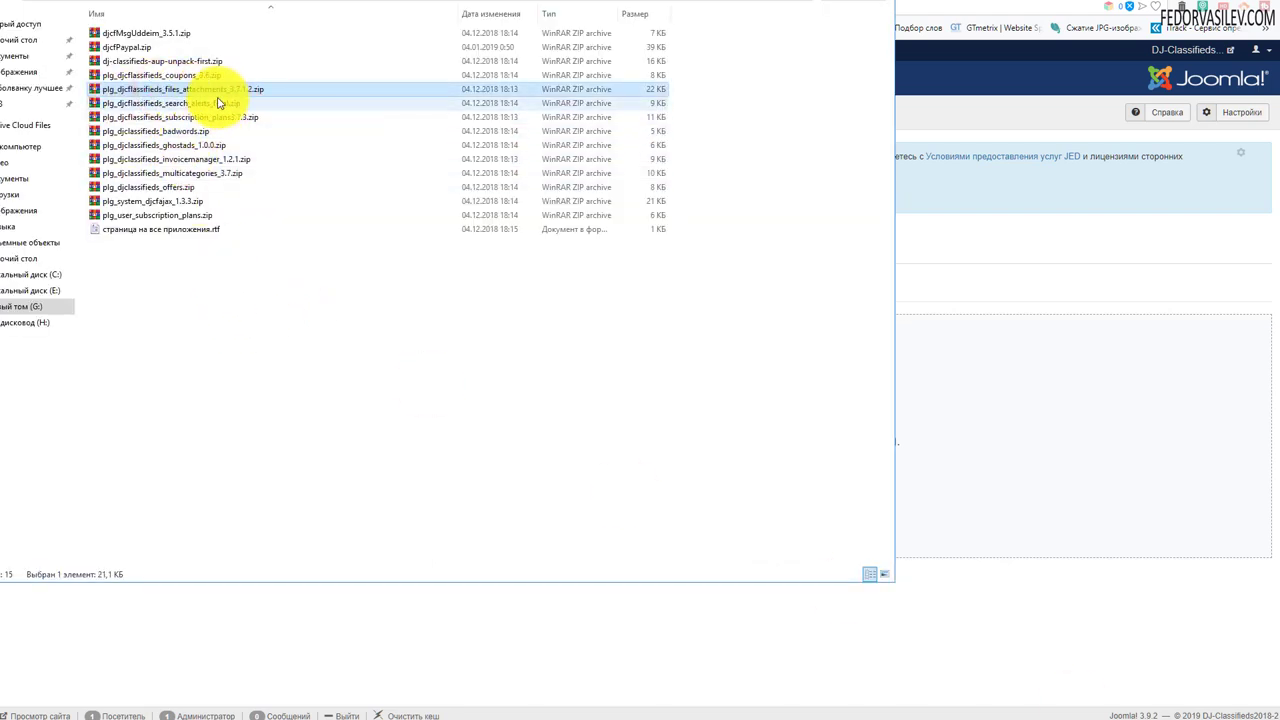
left_click_drag(212, 97, 1008, 392)
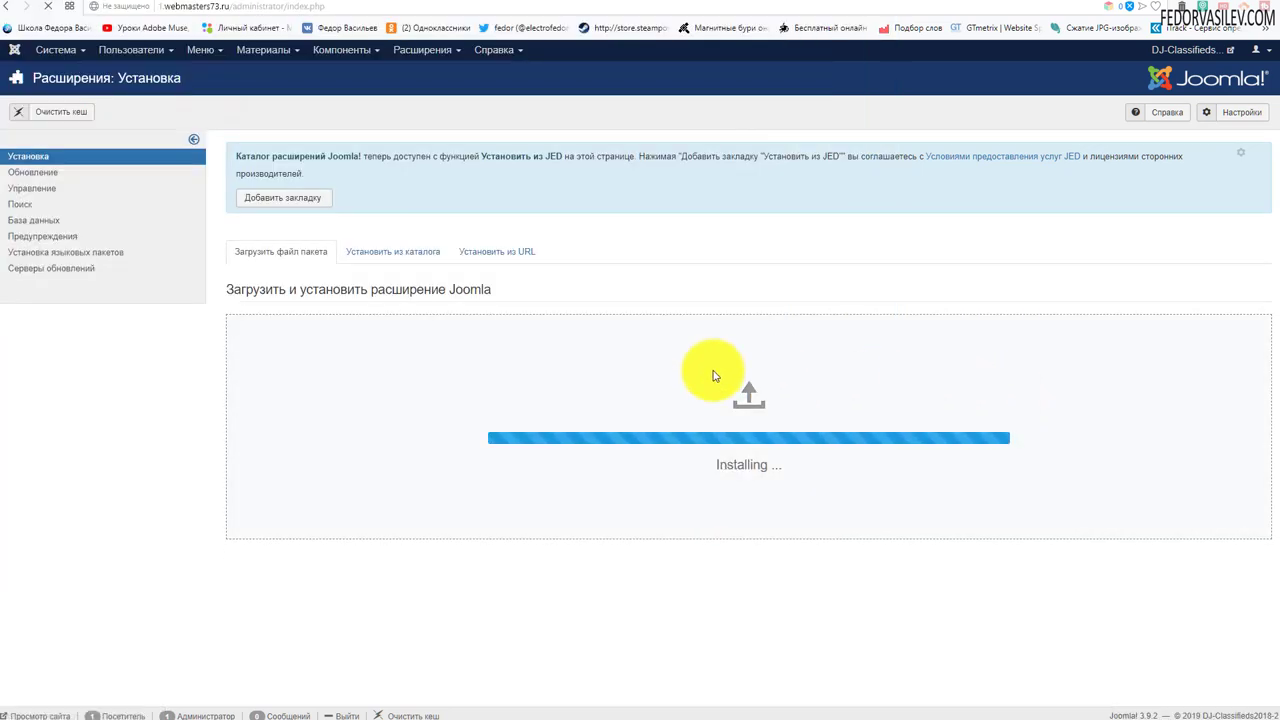
Step: Open the DJ-Classifieds - Files Attachments plugin from the plugin list and set its status to Включено
left_click(426, 49)
left_click(443, 116)
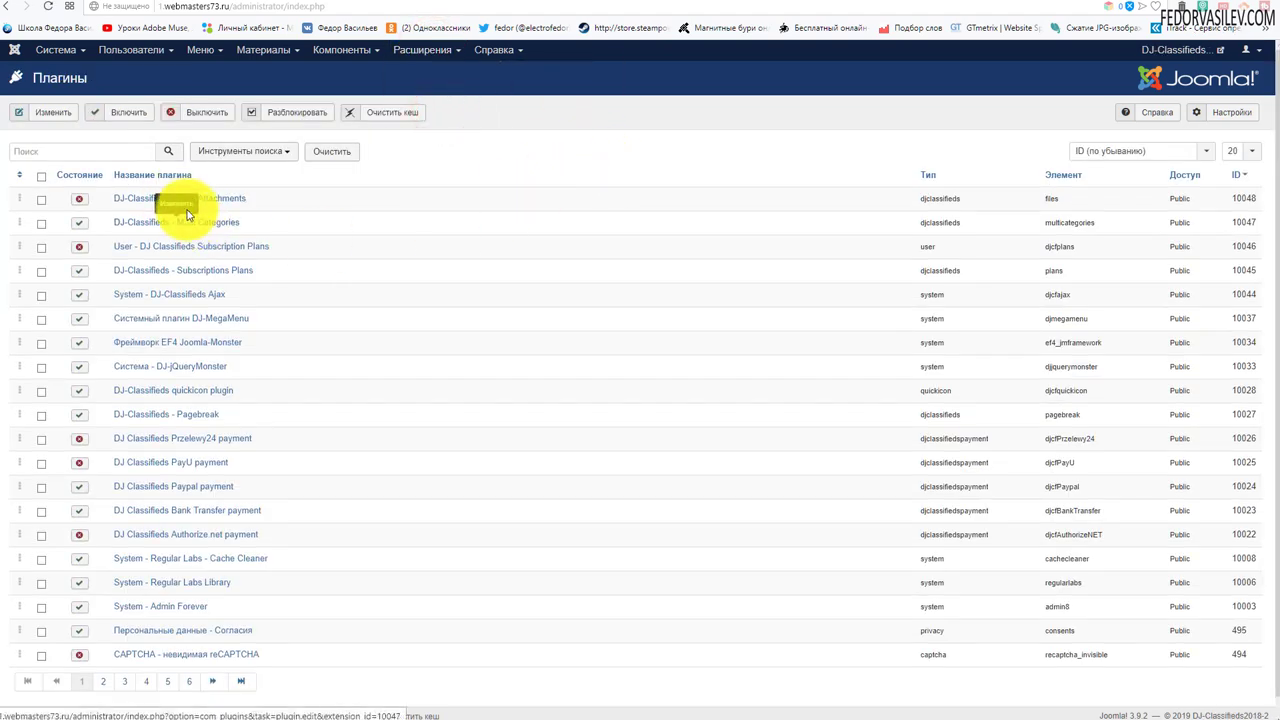
left_click(205, 203)
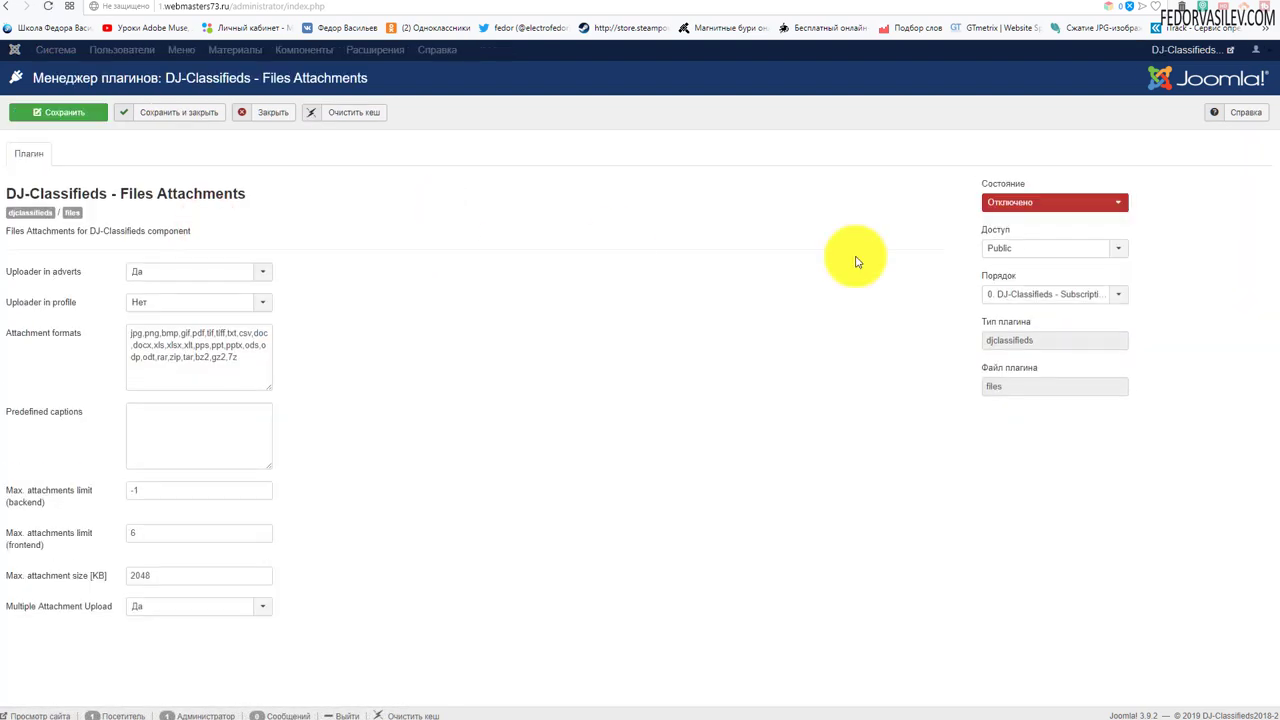
left_click(1046, 204)
left_click(1019, 221)
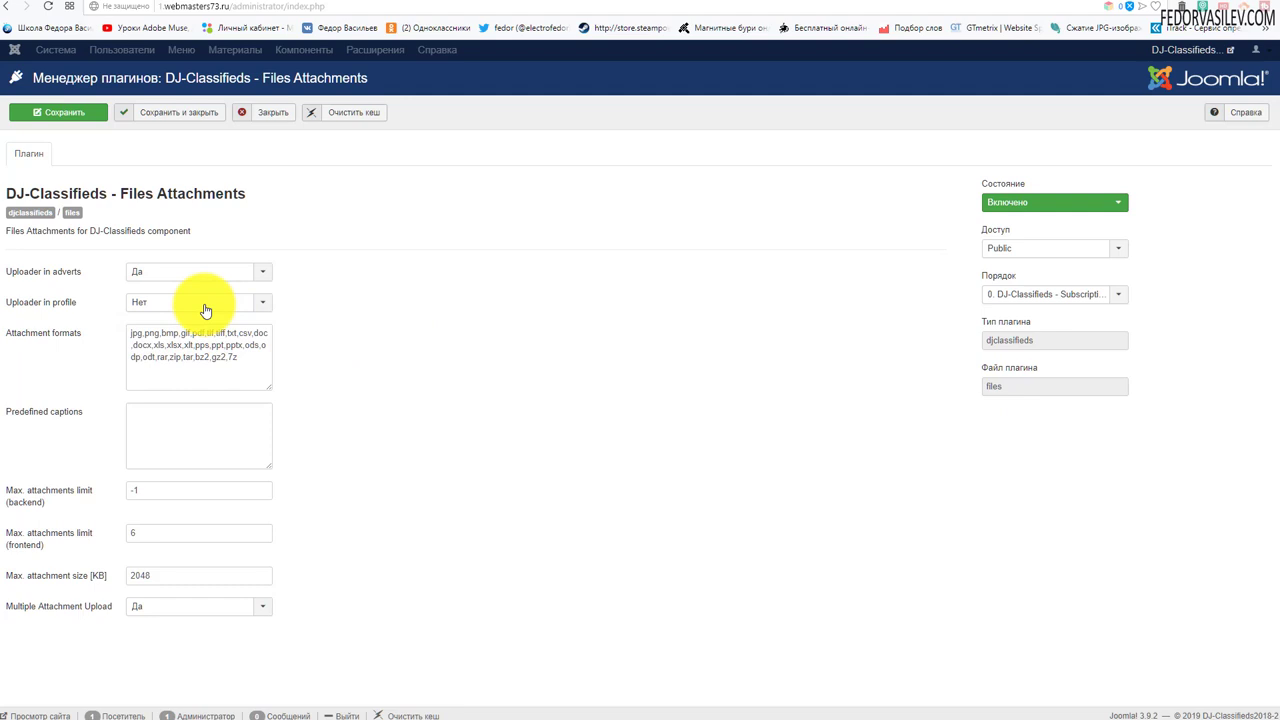
Step: View the account profile page on the public site and return to the Files Attachments plugin settings
left_click(877, 4)
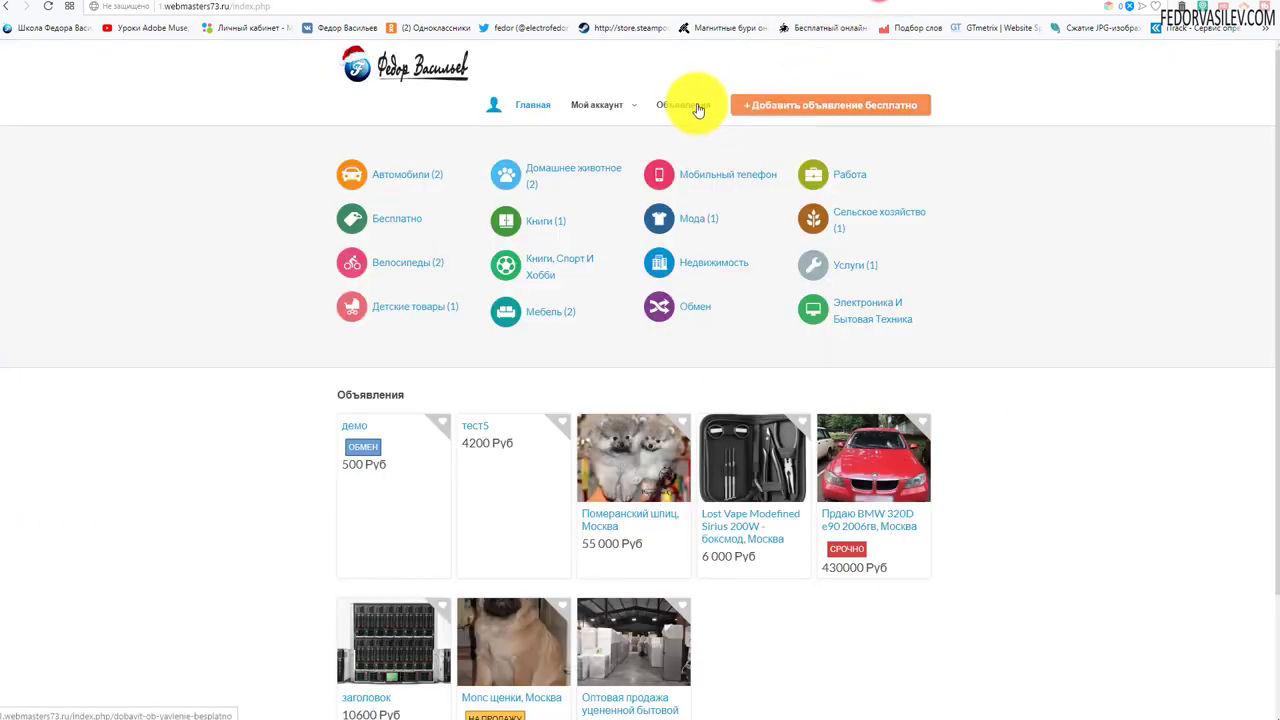
left_click(596, 105)
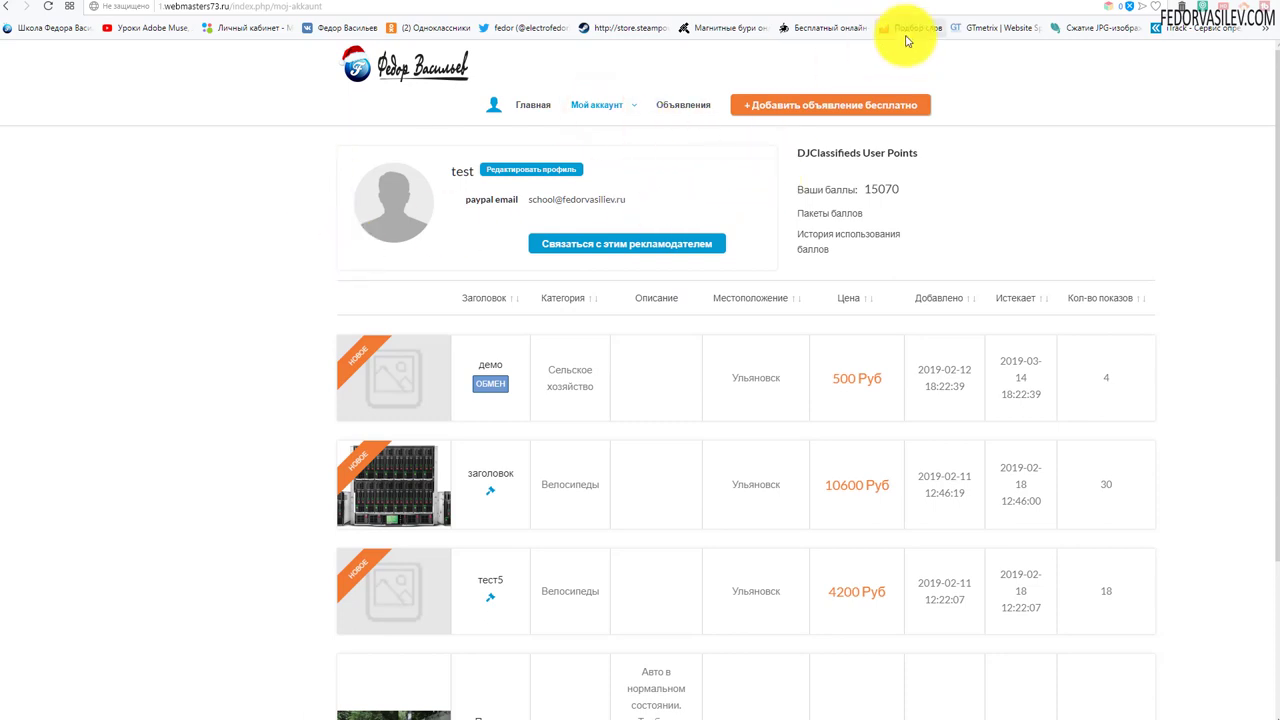
left_click(836, 2)
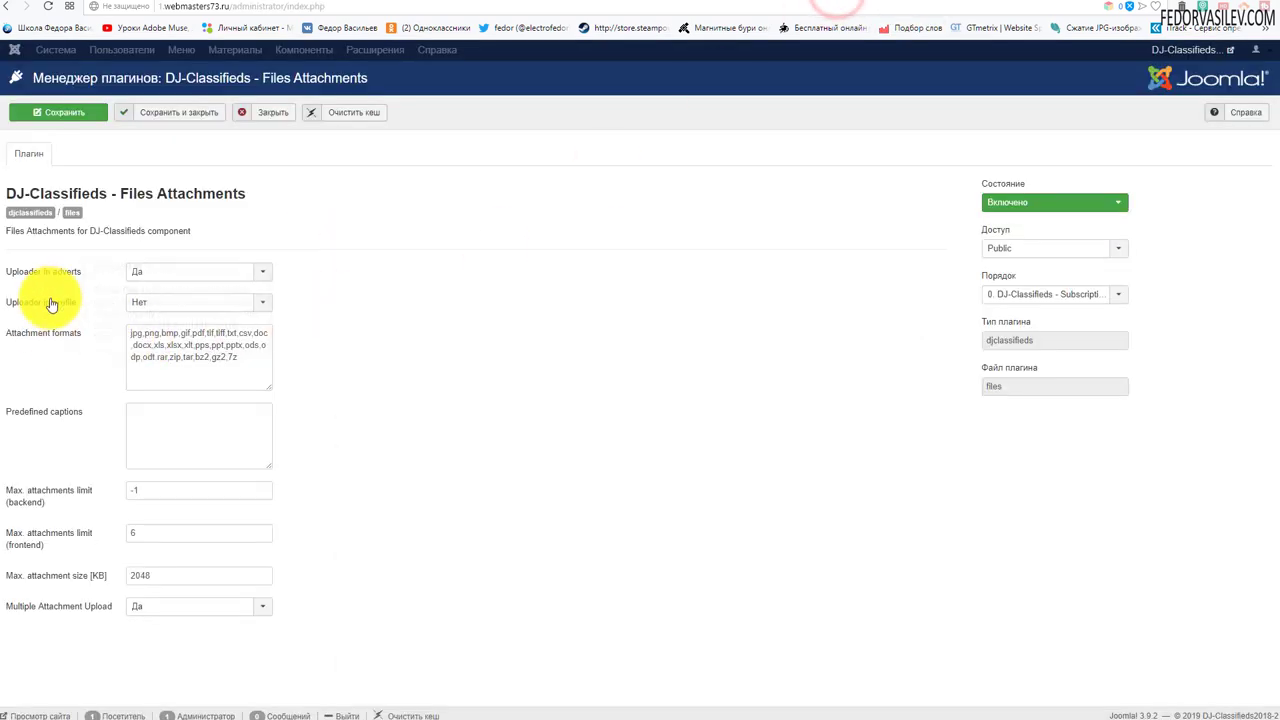
Step: Examine the plugin's Uploader in profile option and the file extensions allowed under Attachment formats, including pdf
left_click(143, 308)
left_click(229, 312)
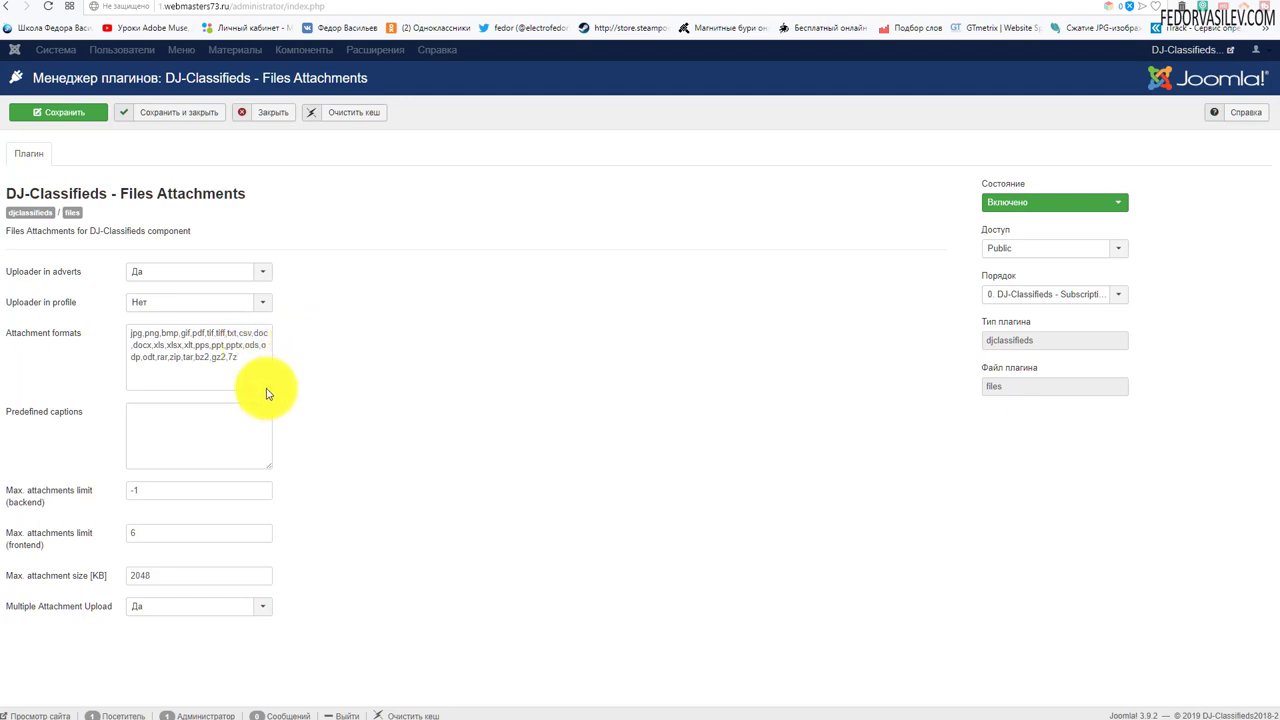
left_click_drag(249, 354, 71, 306)
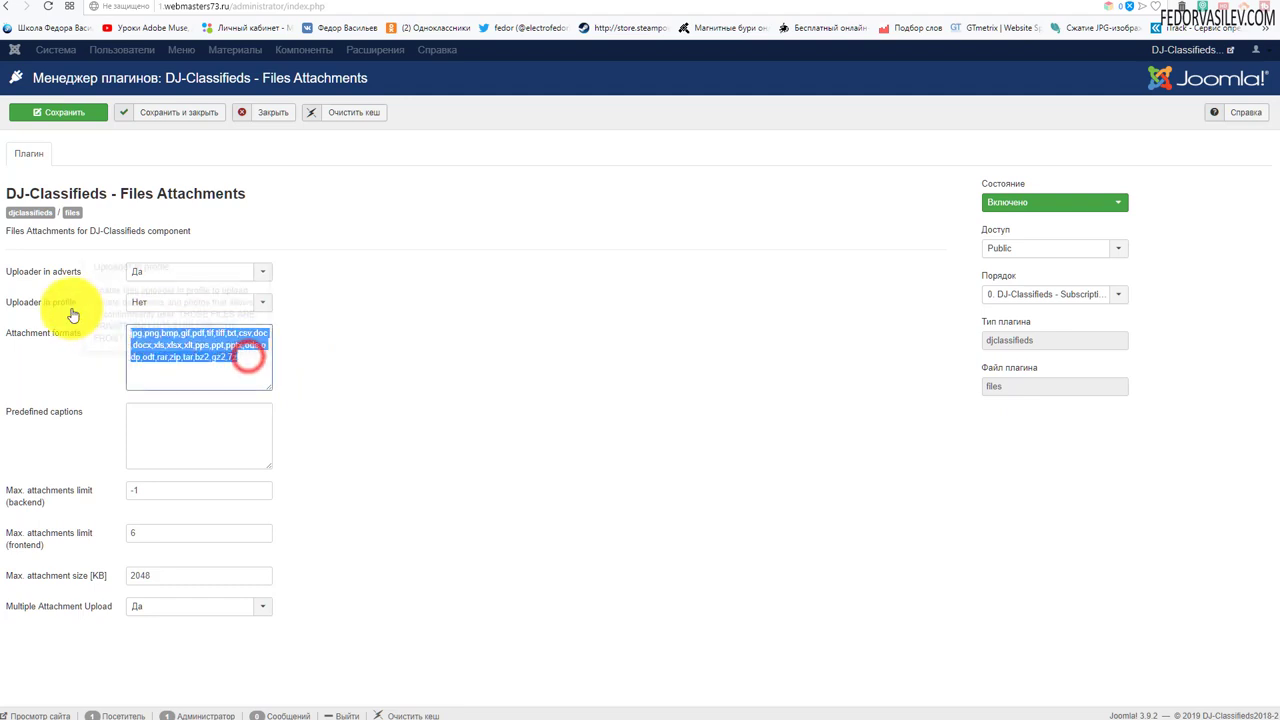
left_click(386, 337)
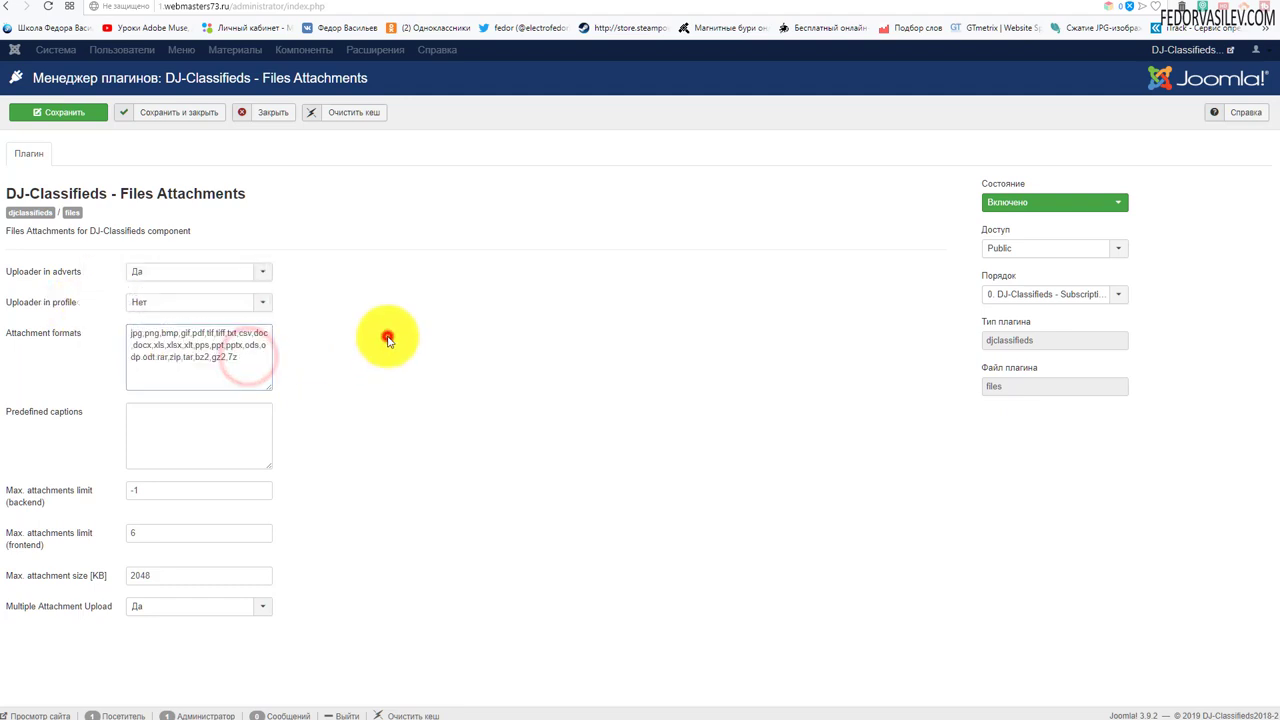
left_click(193, 331)
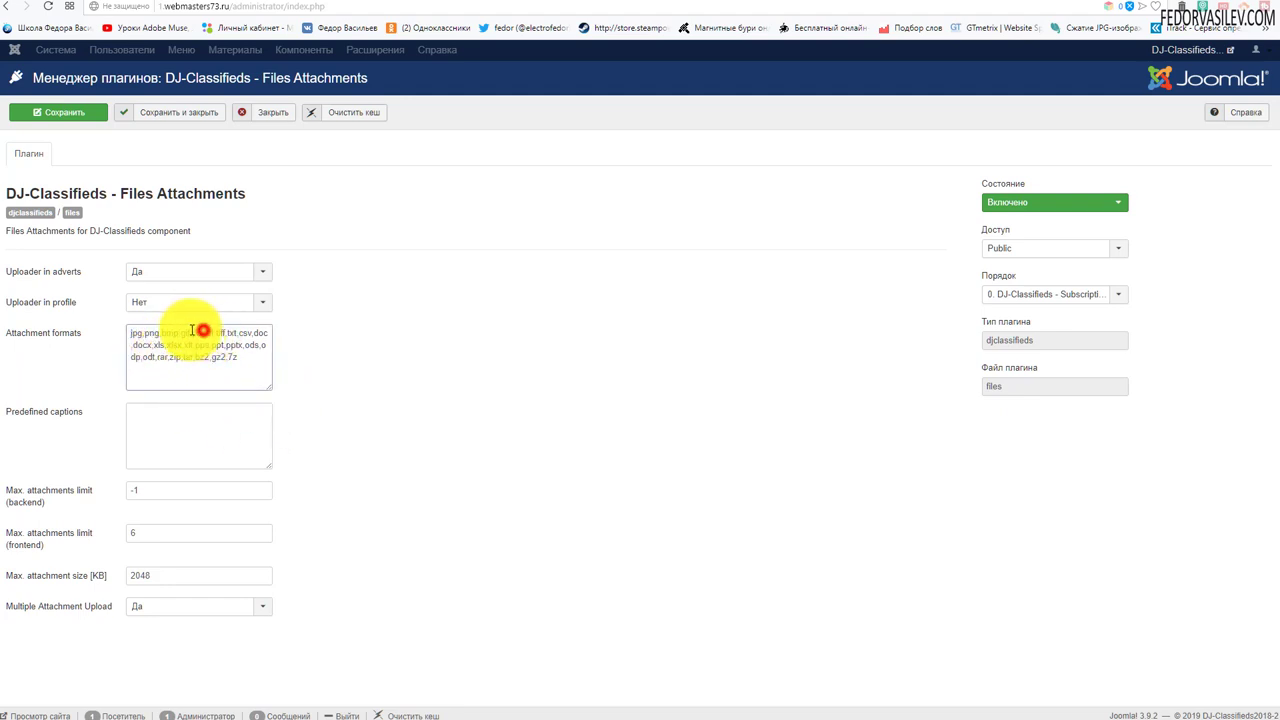
double_click(197, 332)
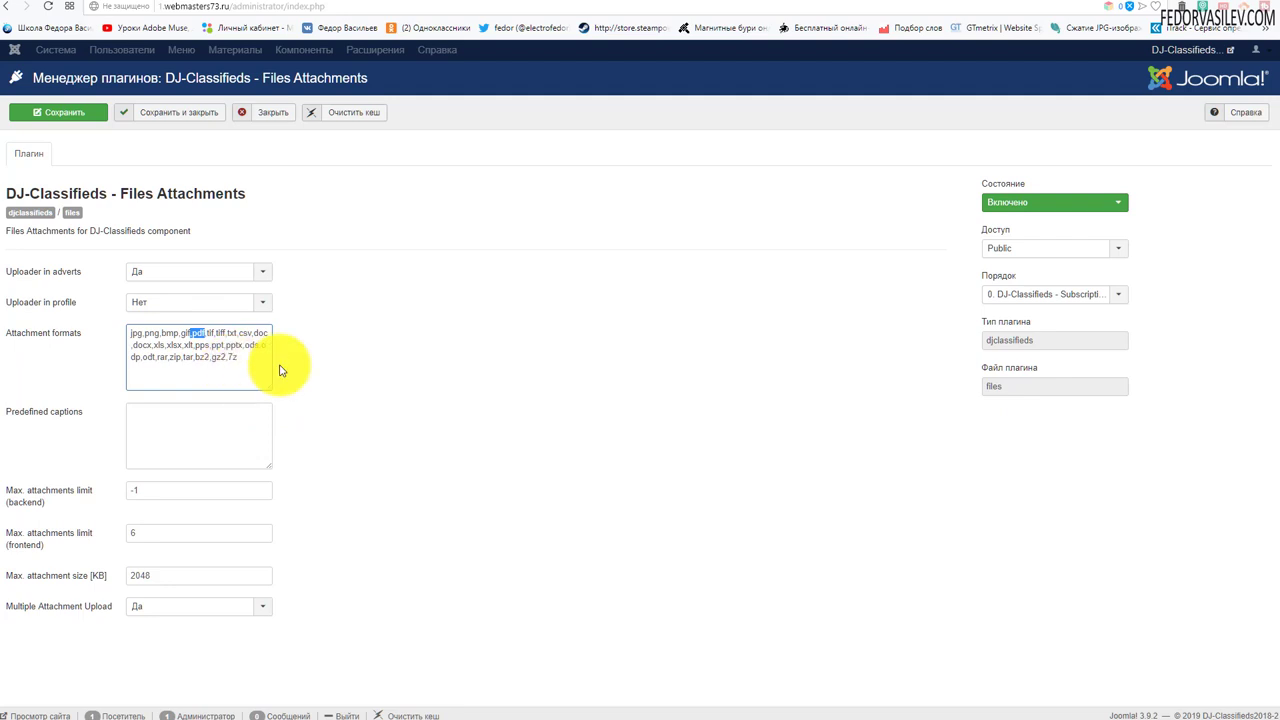
left_click(250, 355)
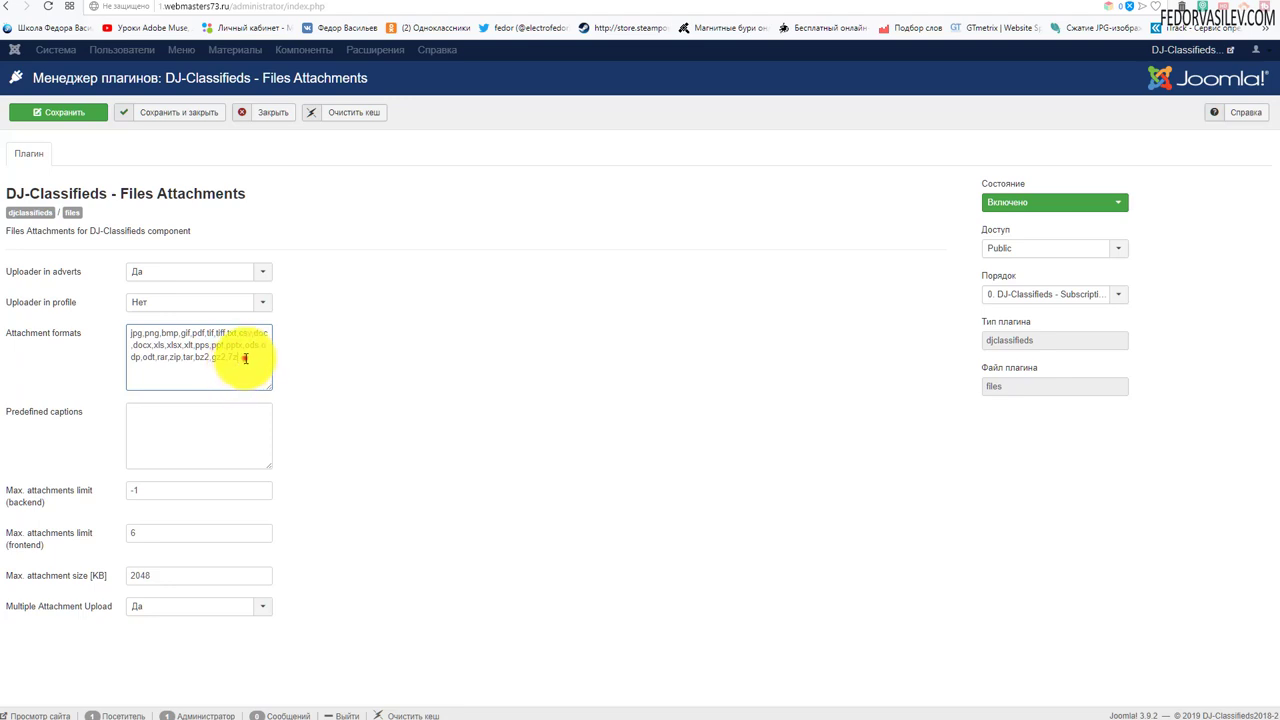
left_click(242, 364)
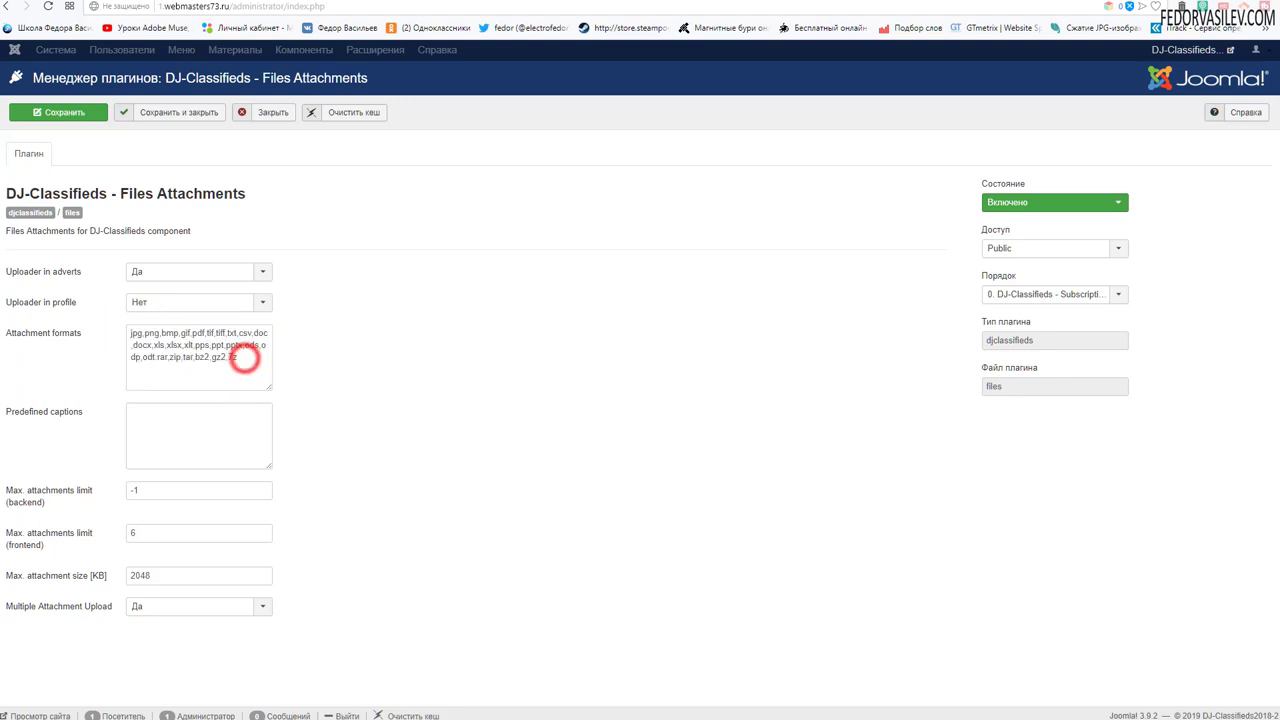
Step: Review the plugin's predefined captions, backend and frontend attachment limits, maximum attachment size and Multiple Attachment Upload option
left_click(153, 419)
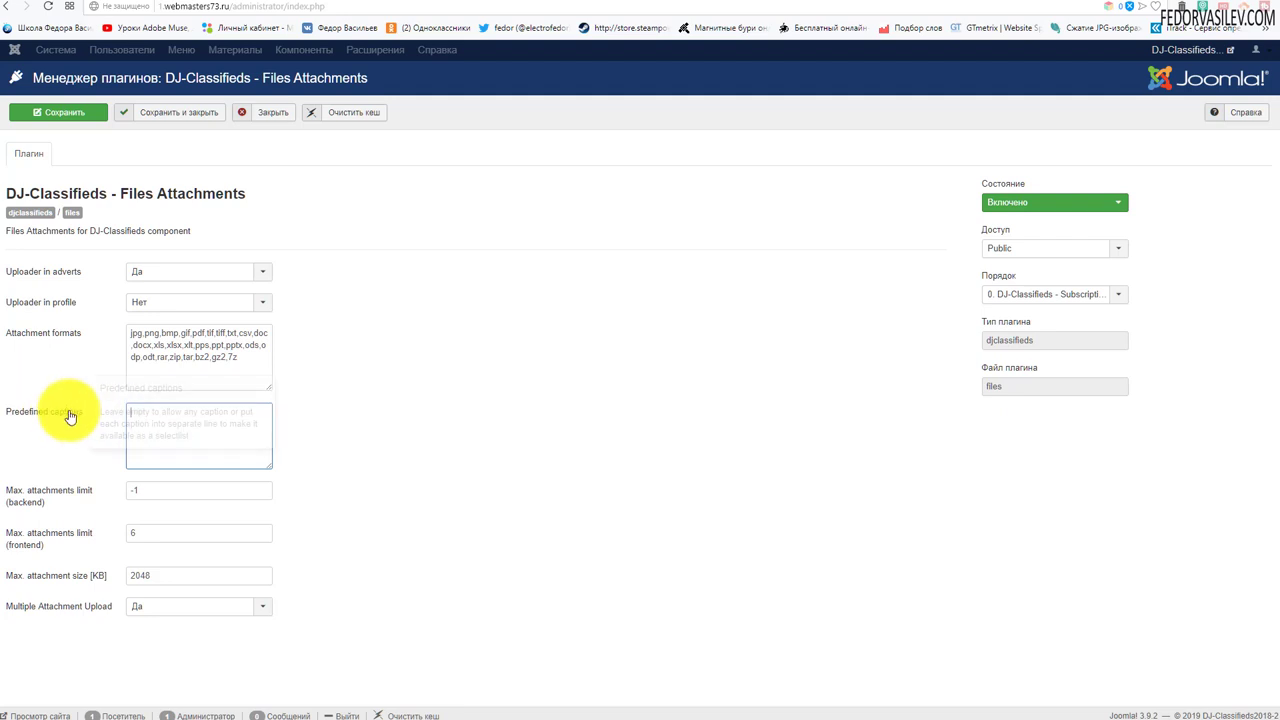
left_click(150, 417)
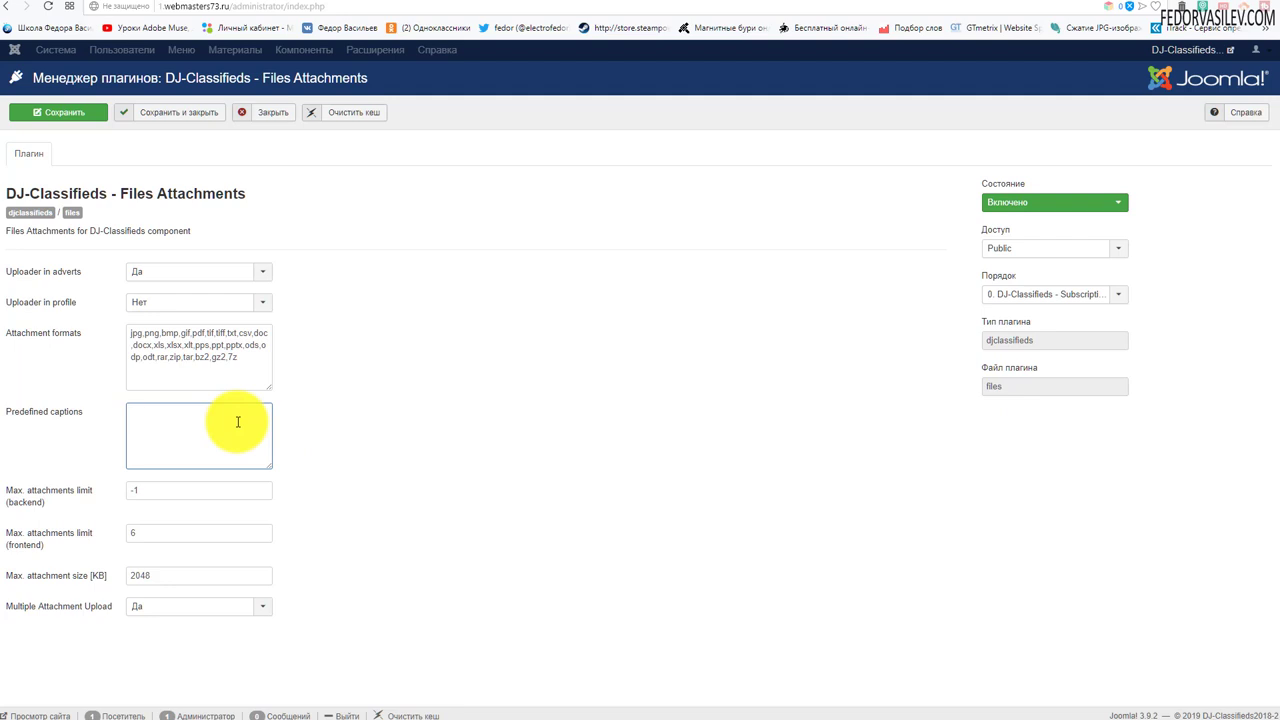
mouse_move(63, 508)
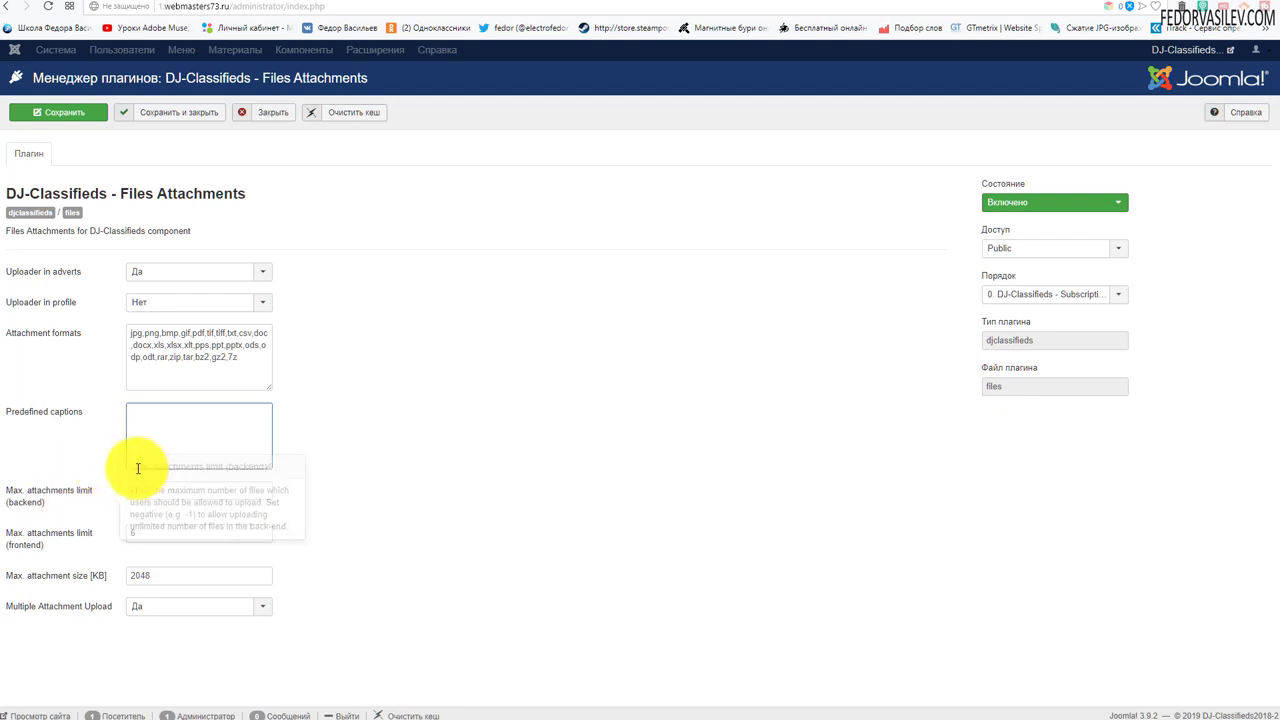
mouse_move(57, 550)
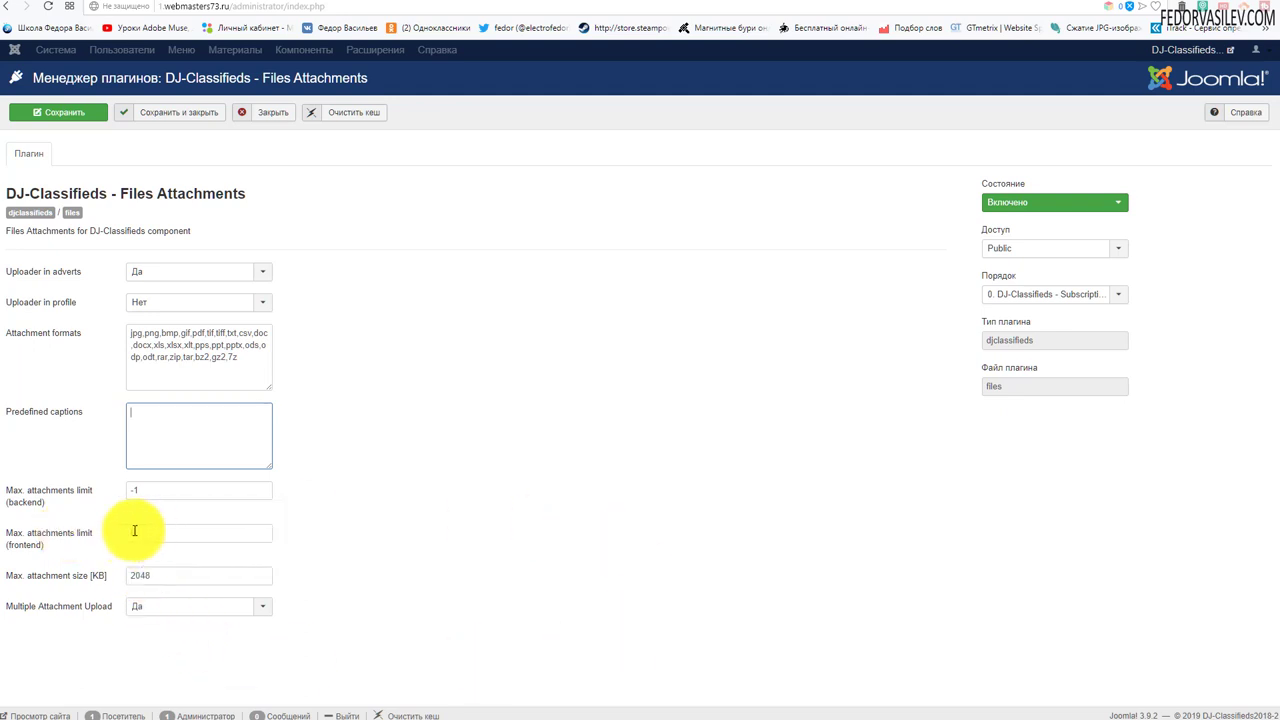
left_click(93, 535)
left_click(440, 497)
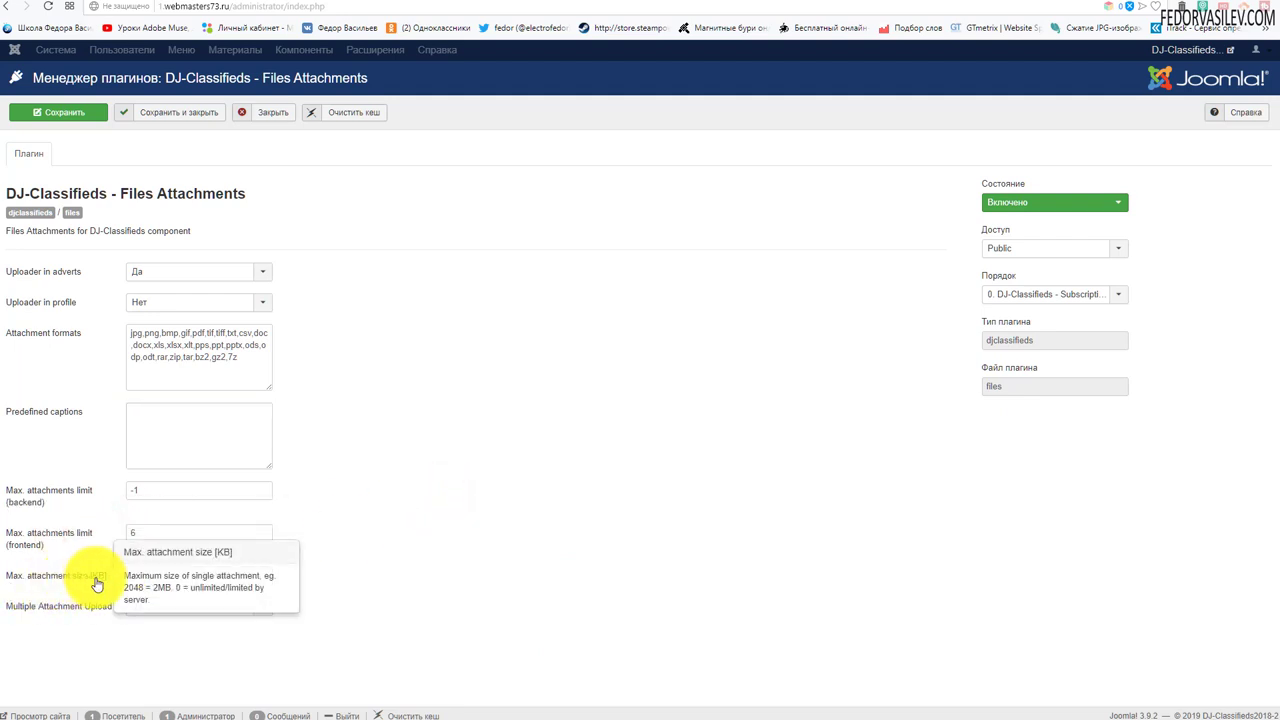
double_click(171, 575)
left_click(540, 679)
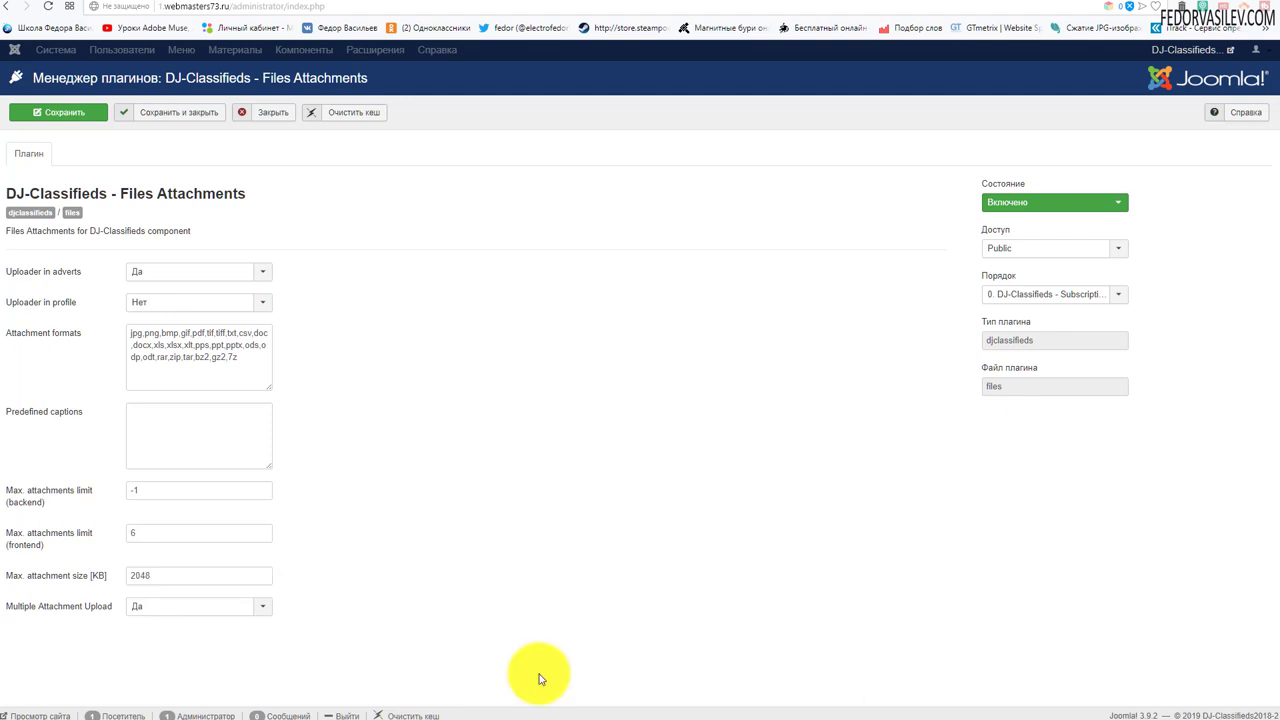
mouse_move(44, 614)
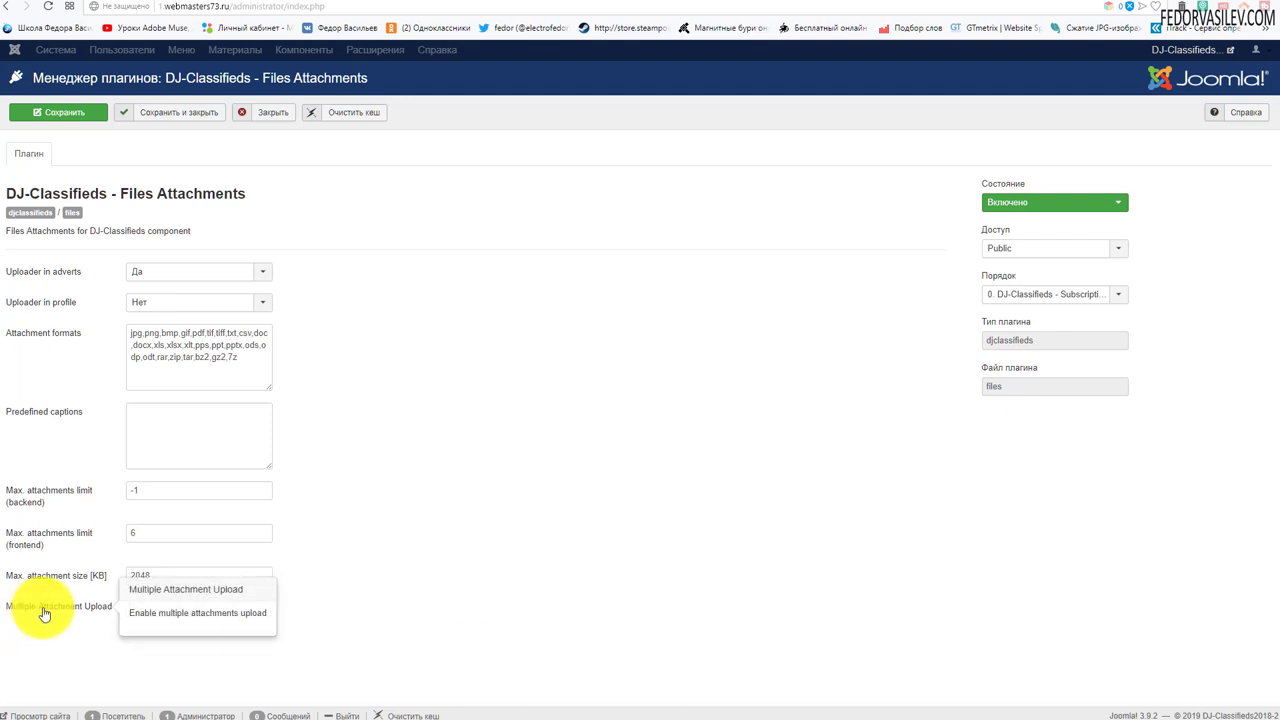
Step: Keep Multiple Attachment Upload set to Да and save the Files Attachments plugin settings
left_click(213, 608)
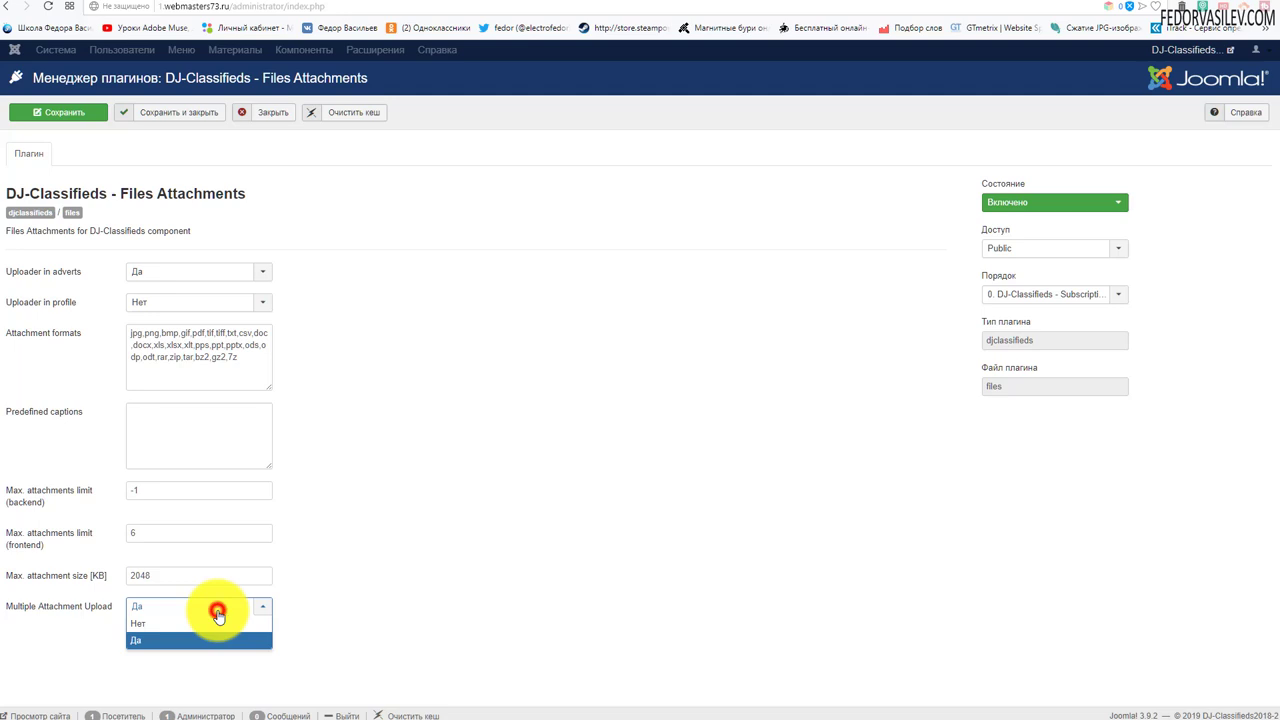
left_click(325, 590)
left_click(68, 112)
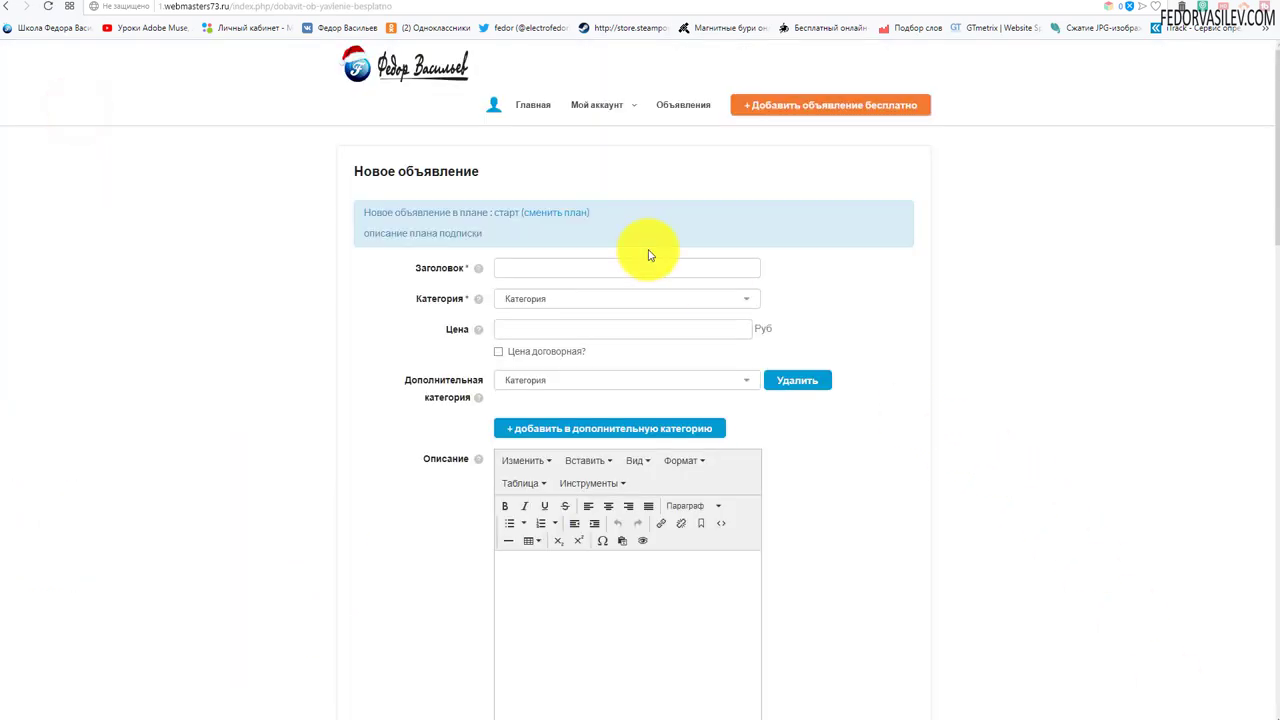
Step: Look through the new ad form on the public site for the Вложения attachment uploader
scroll(648, 255, "down", 15)
scroll(680, 251, "up", 6)
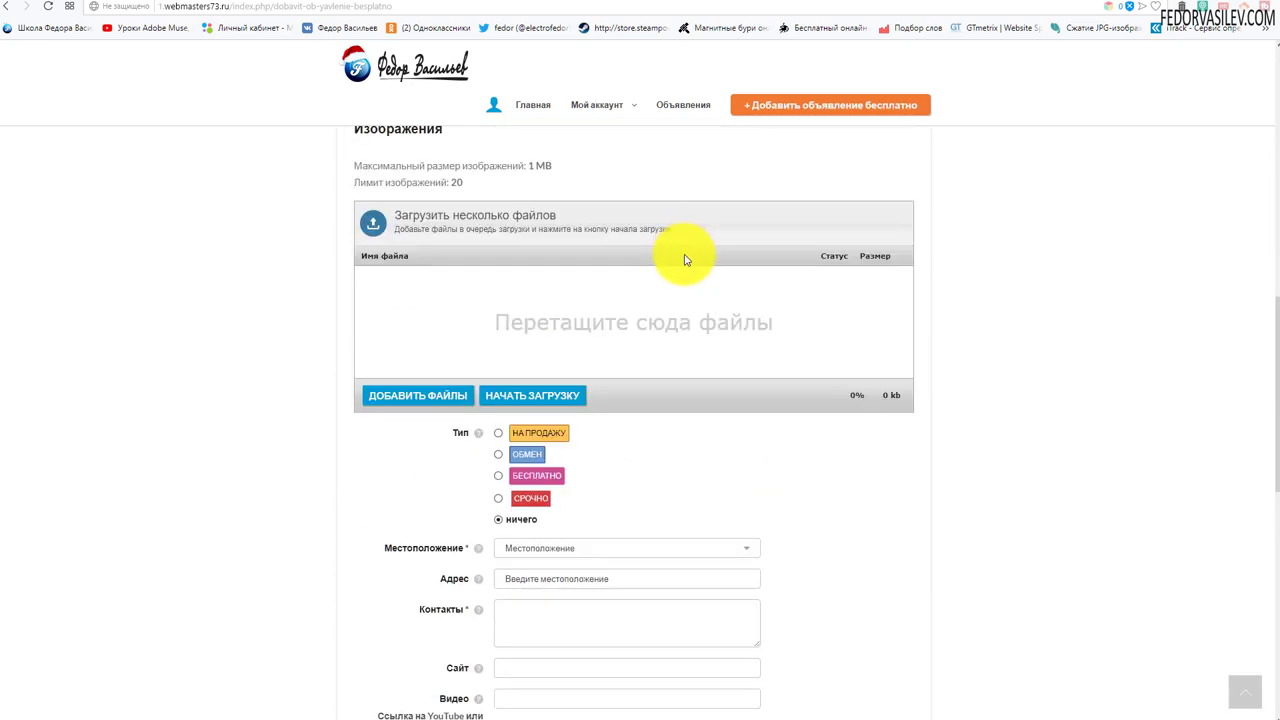
scroll(500, 277, "up", 1)
scroll(640, 380, "down", 3)
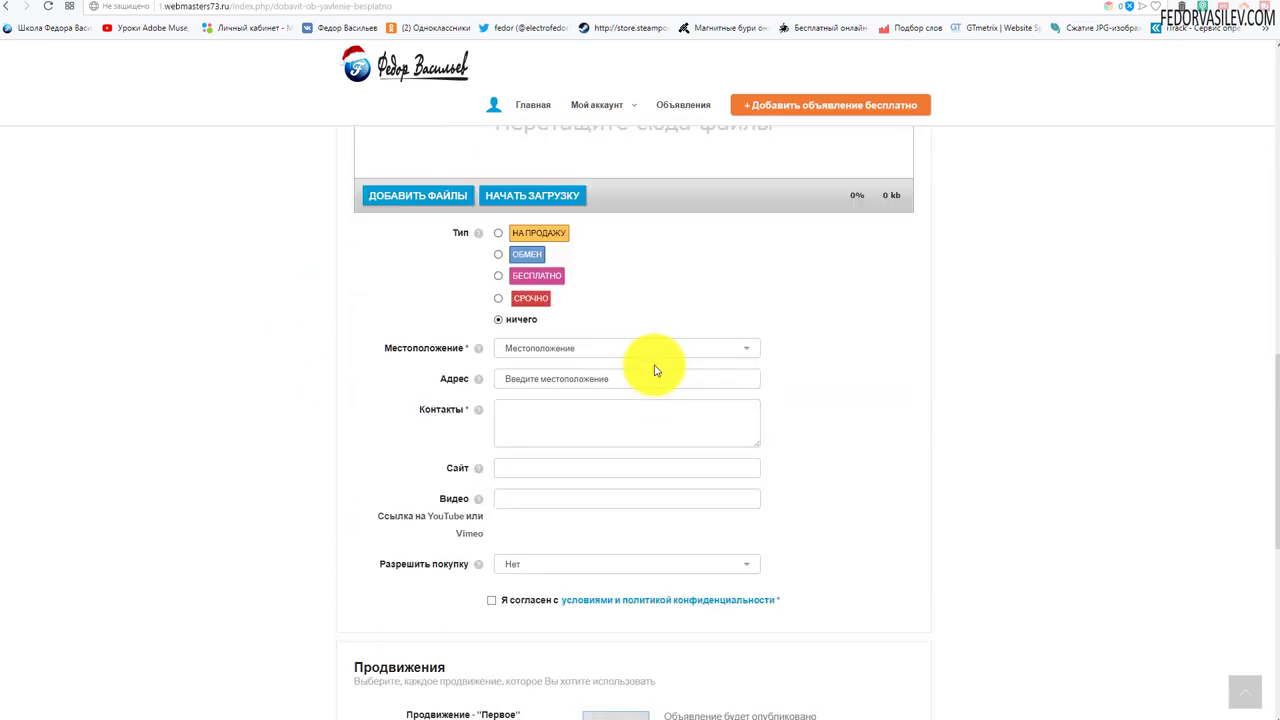
scroll(655, 371, "down", 6)
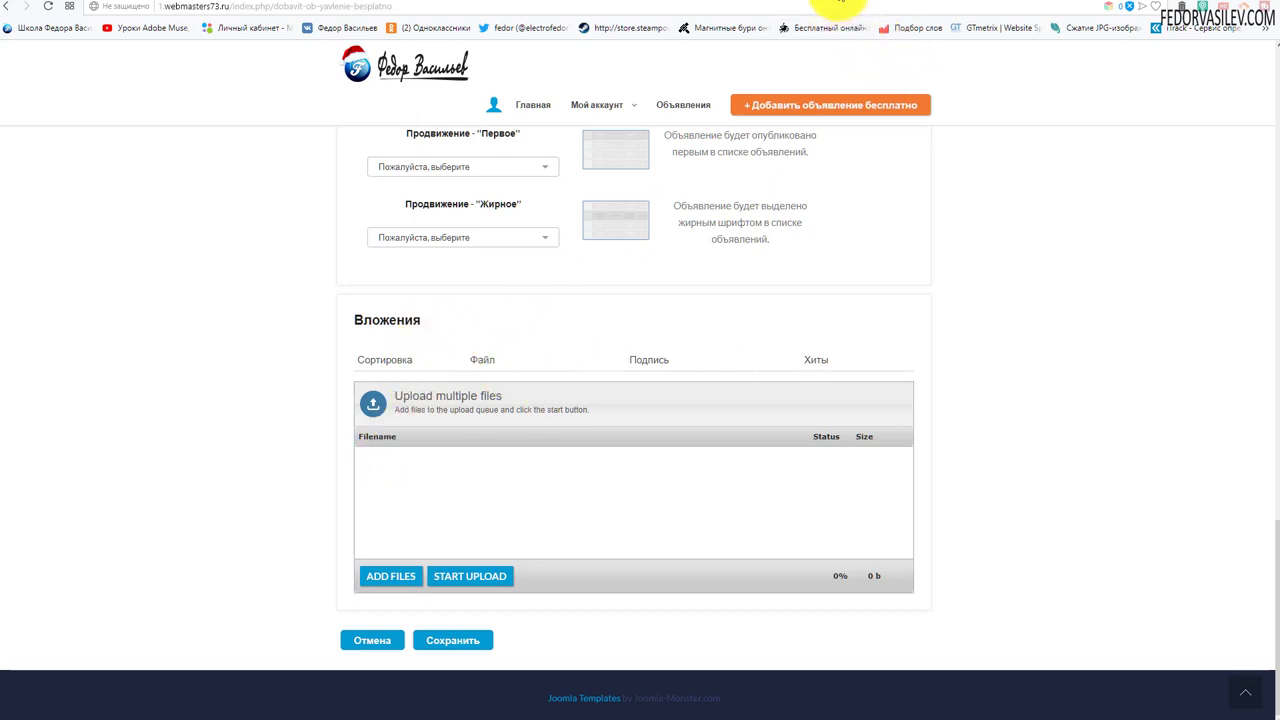
Step: Check the frontend attachments limit in the plugin settings and return to the Вложения section of the new ad form
left_click(866, 5)
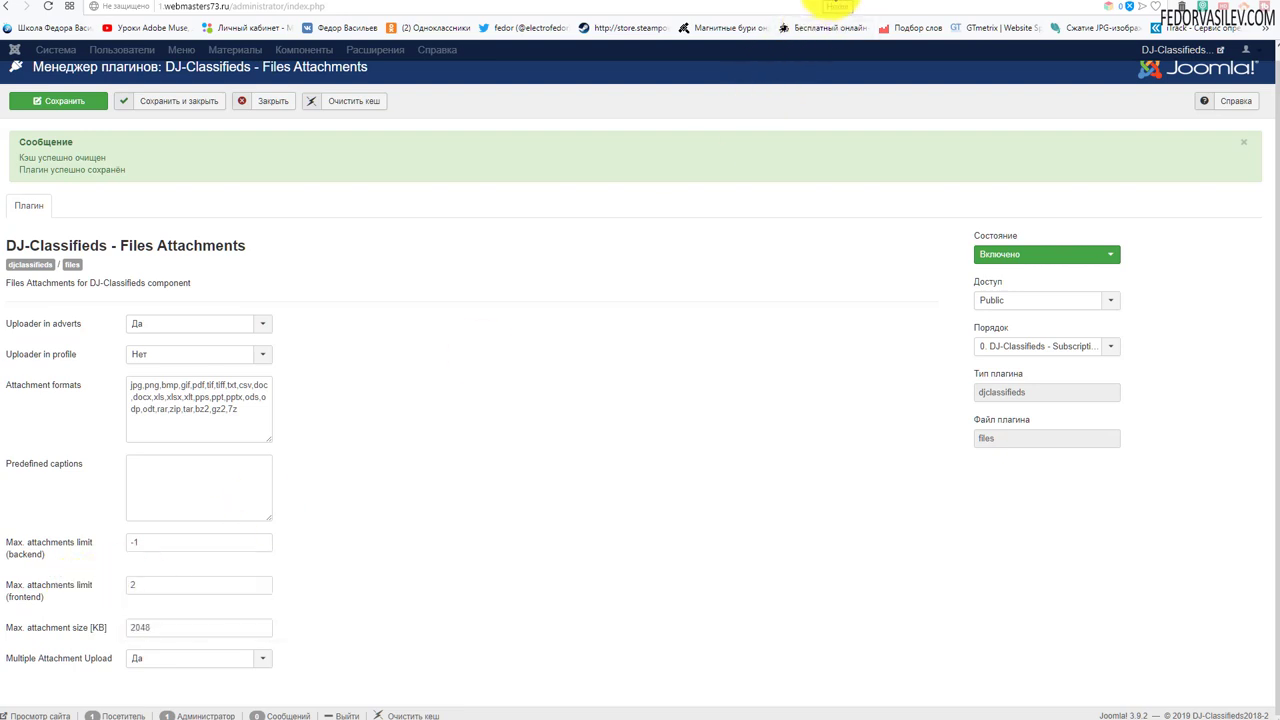
left_click(815, 4)
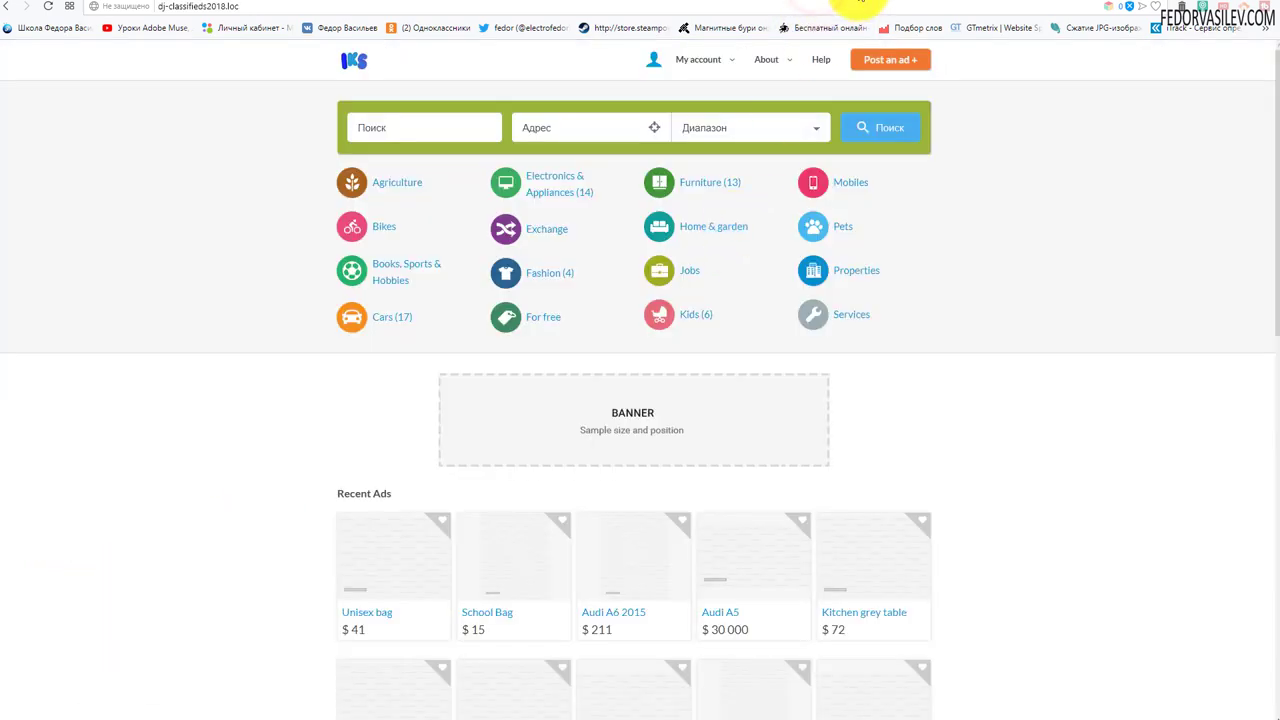
left_click(860, 4)
left_click(890, 4)
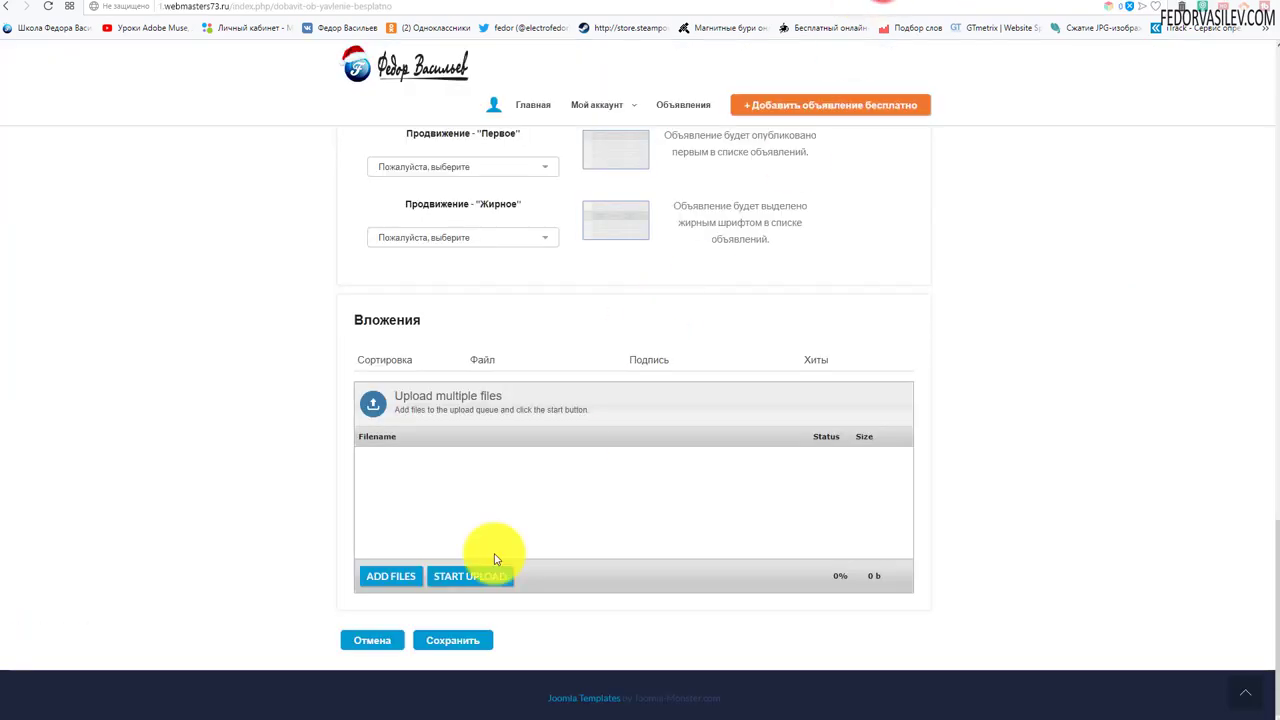
Step: Upload image files, including a PNG and Dell540.jpg, as attachments to the new ad
left_click(380, 577)
left_click_drag(346, 191, 536, 80)
left_click(856, 438)
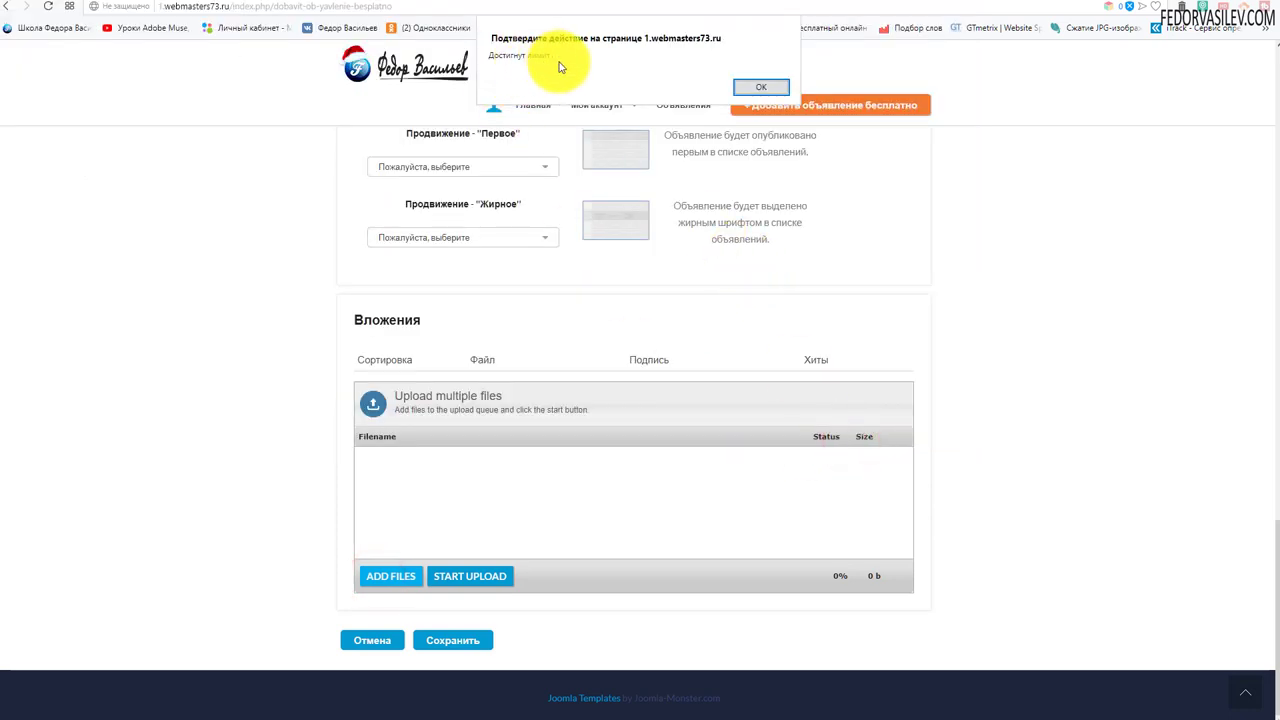
left_click(755, 88)
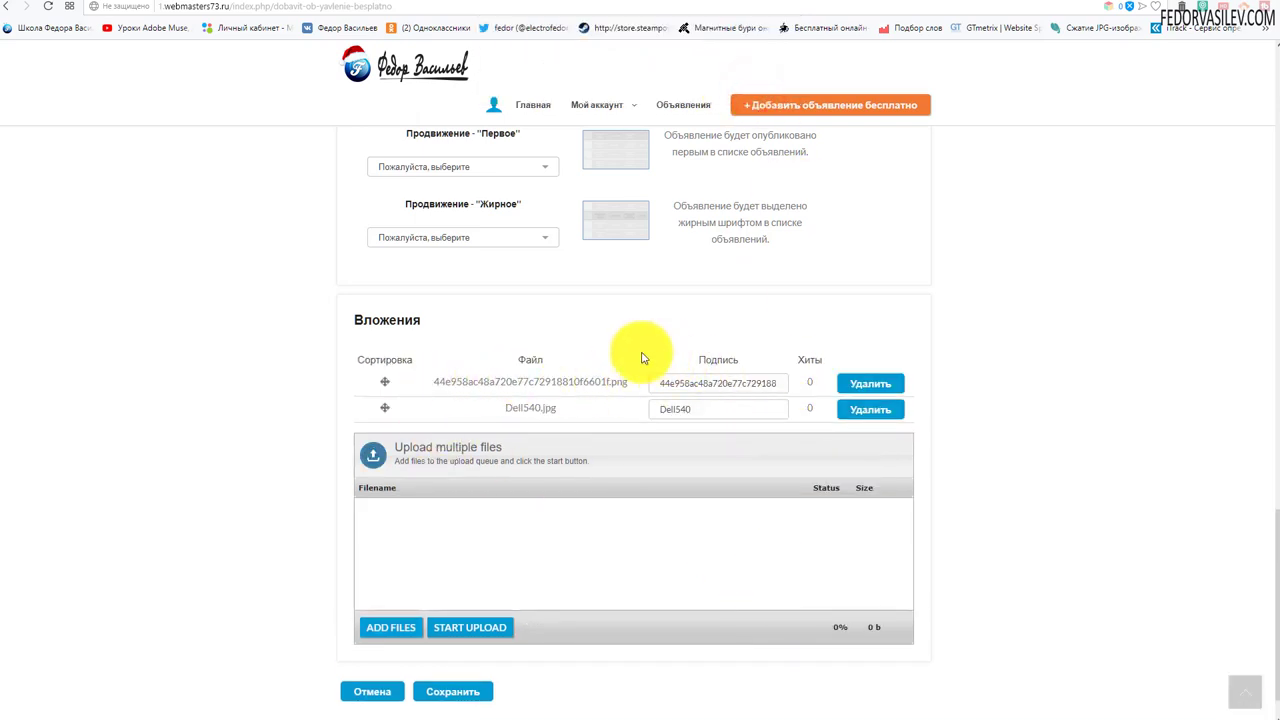
Step: Compare the ad form's Изображения upload section with the list of uploaded attachments
scroll(545, 370, "up", 6)
scroll(500, 470, "up", 2)
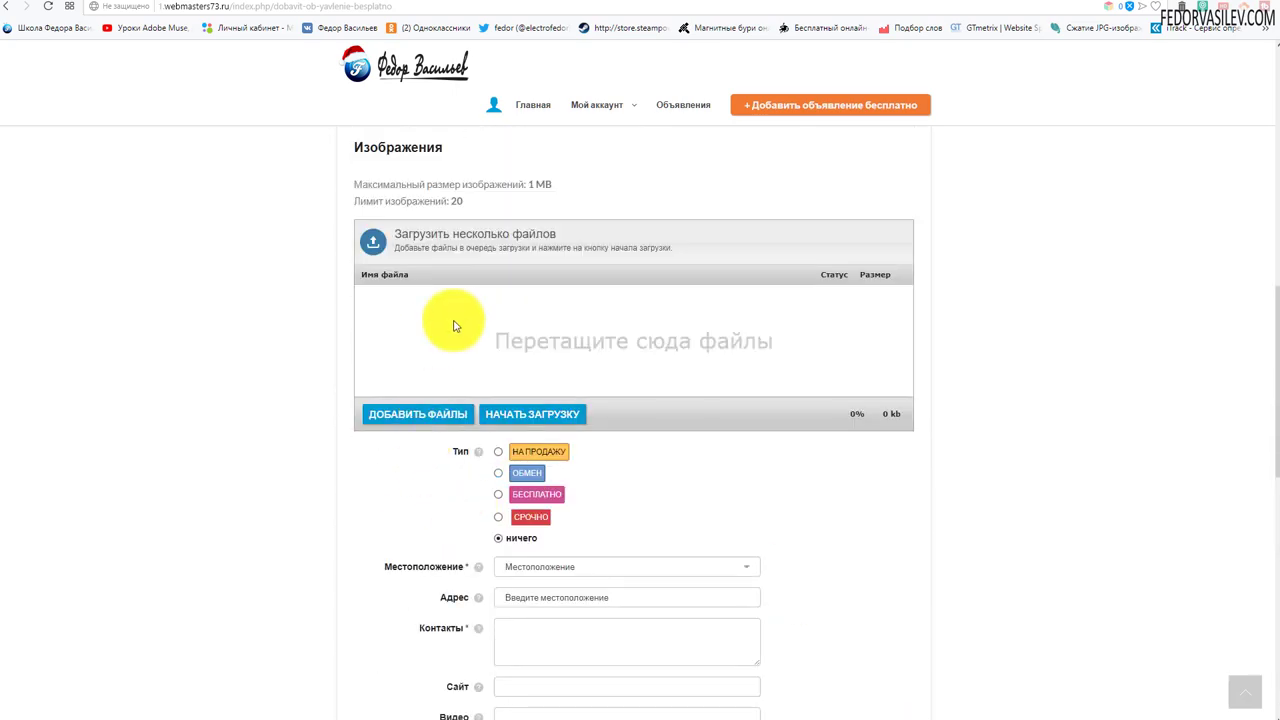
scroll(627, 340, "down", 7)
scroll(627, 340, "down", 1)
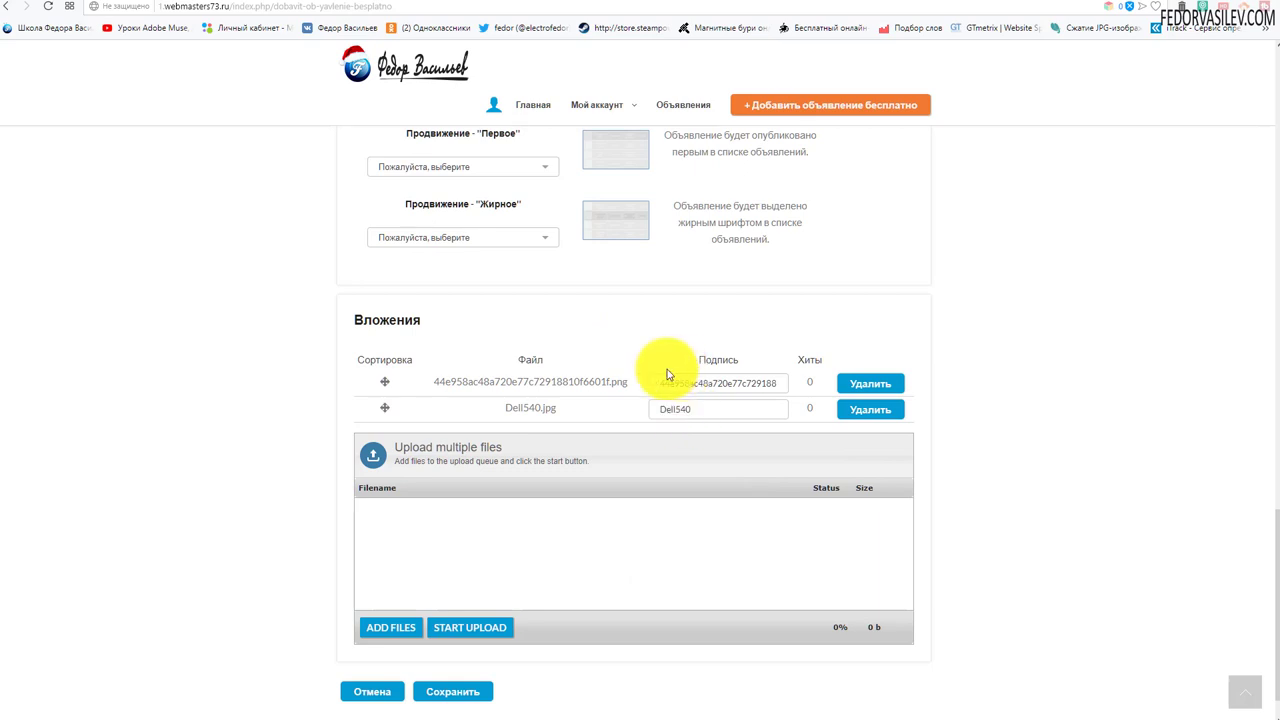
Step: Set the attachment captions to тест for the PNG file and тест2 for Dell540.jpg
mouse_move(381, 405)
left_mouse_down()
mouse_move(385, 373)
mouse_move(382, 414)
left_mouse_up()
left_click_drag(780, 381, 580, 374)
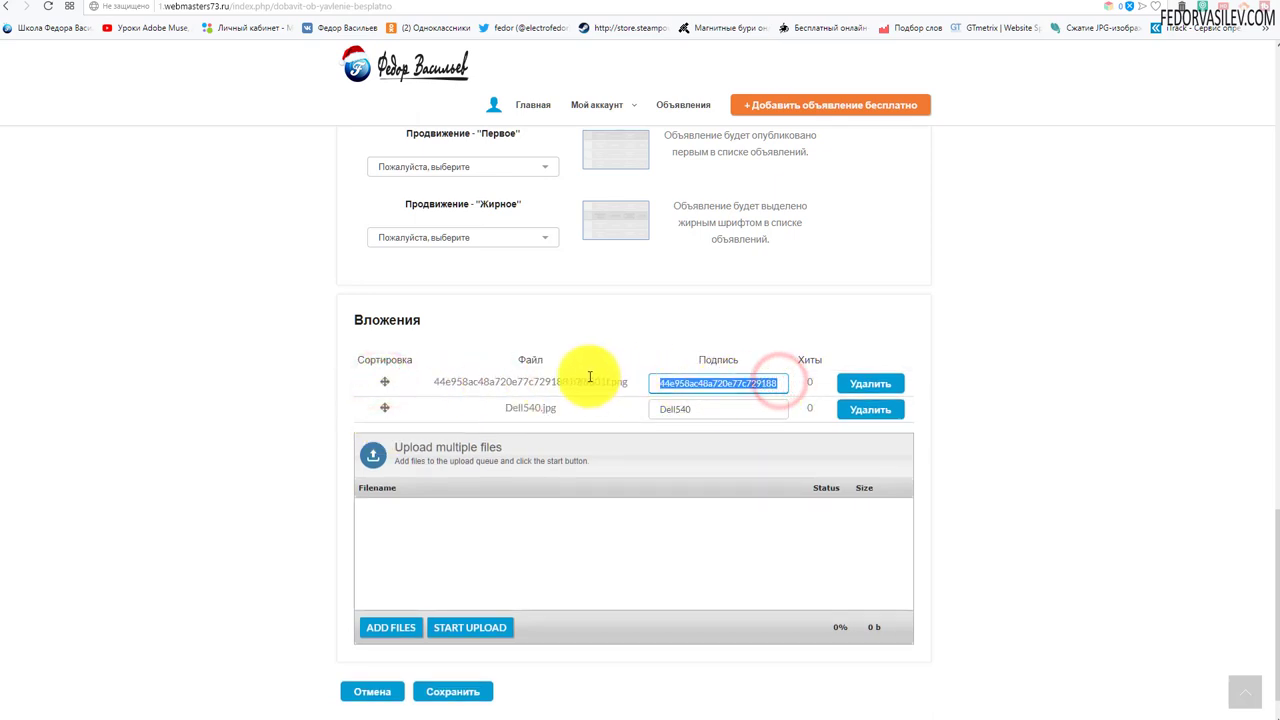
key("Right")
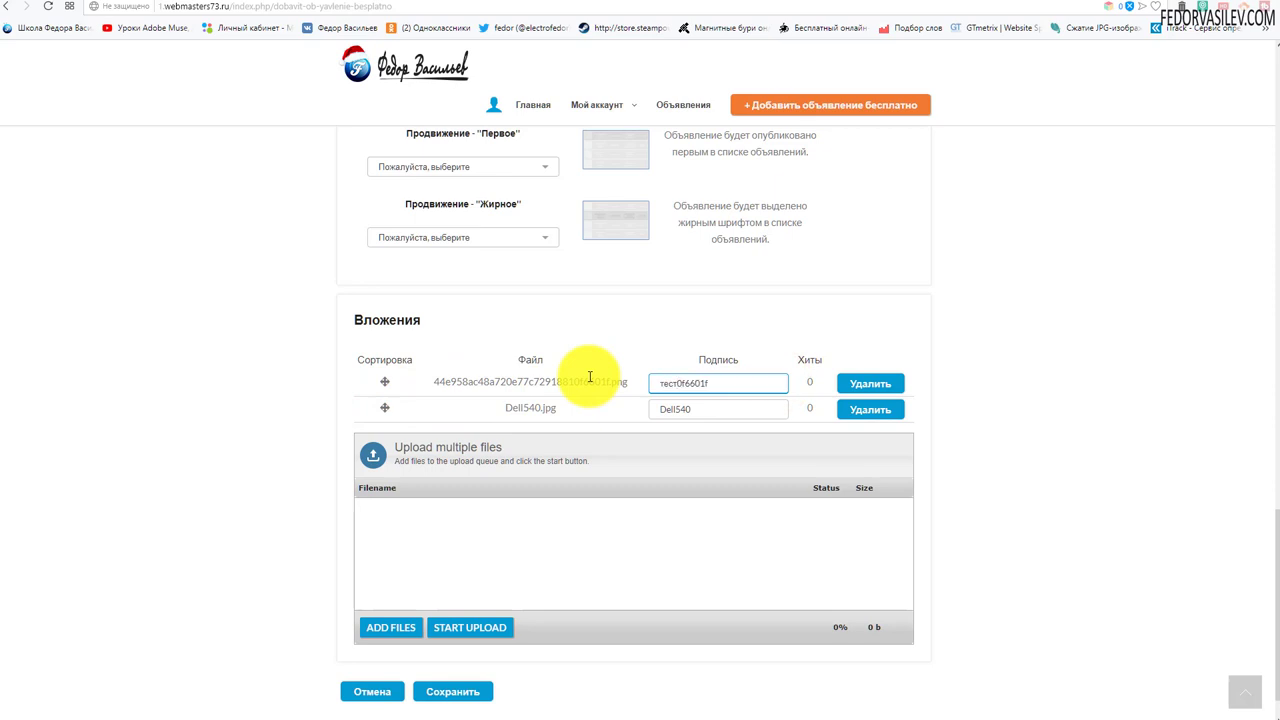
left_click_drag(748, 382, 606, 418)
key("BackSpace")
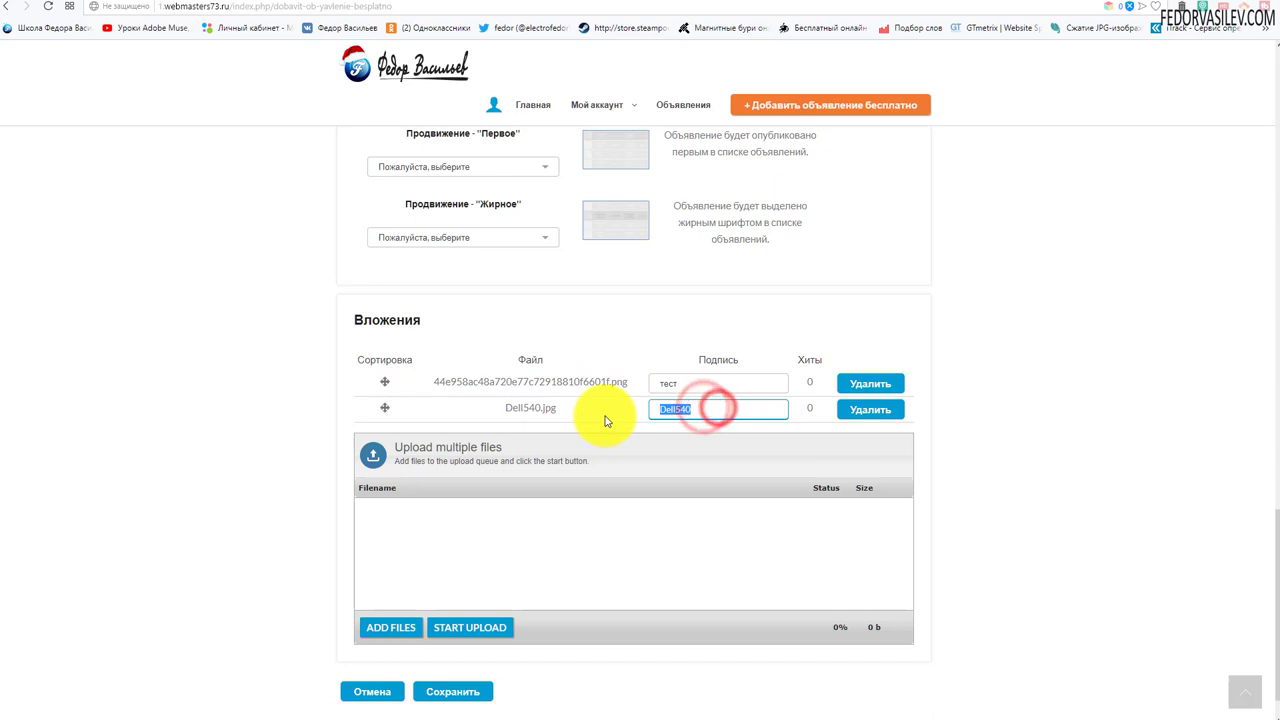
type("тест2")
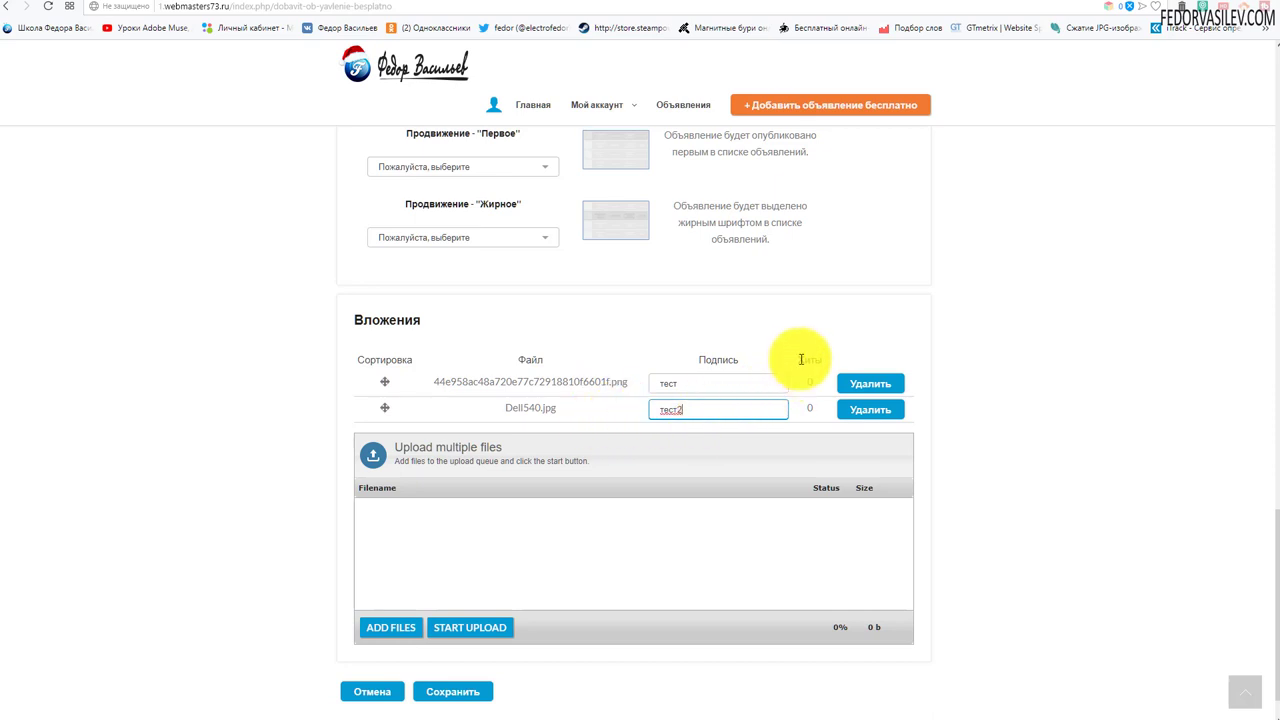
Step: Examine the Хиты column in the ad's attachment list
left_click_drag(823, 360, 806, 360)
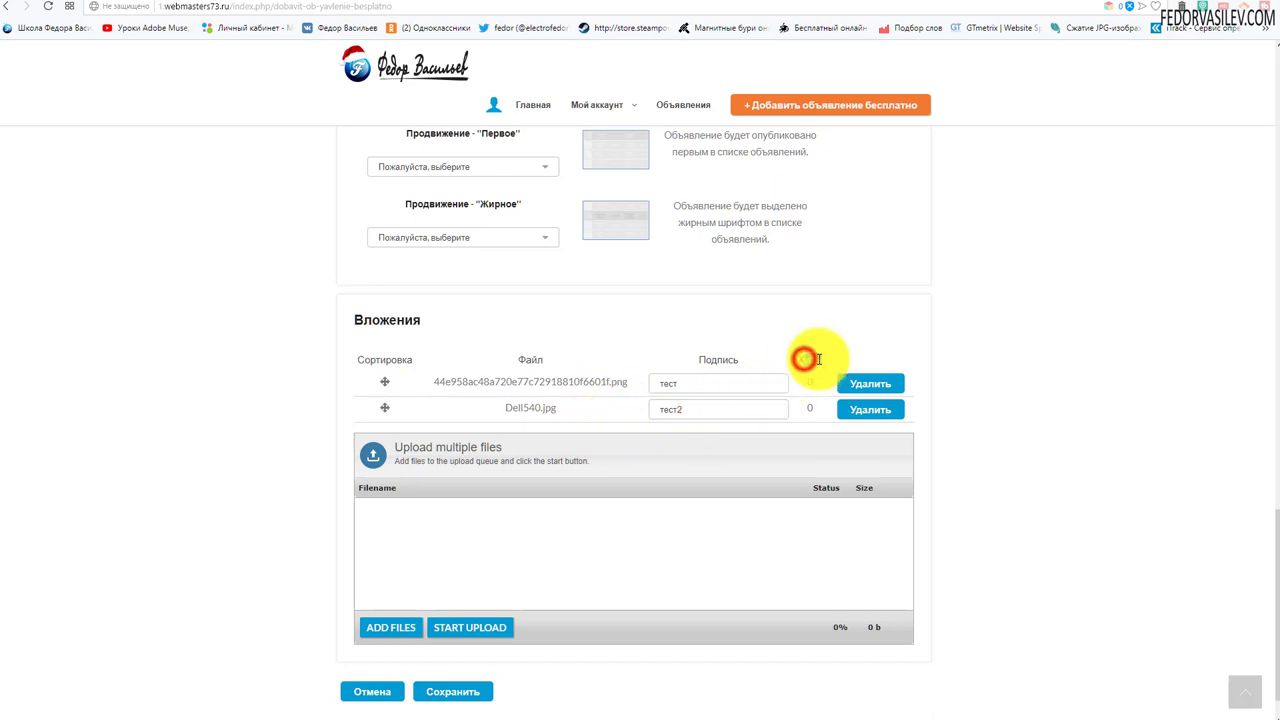
left_click(800, 308)
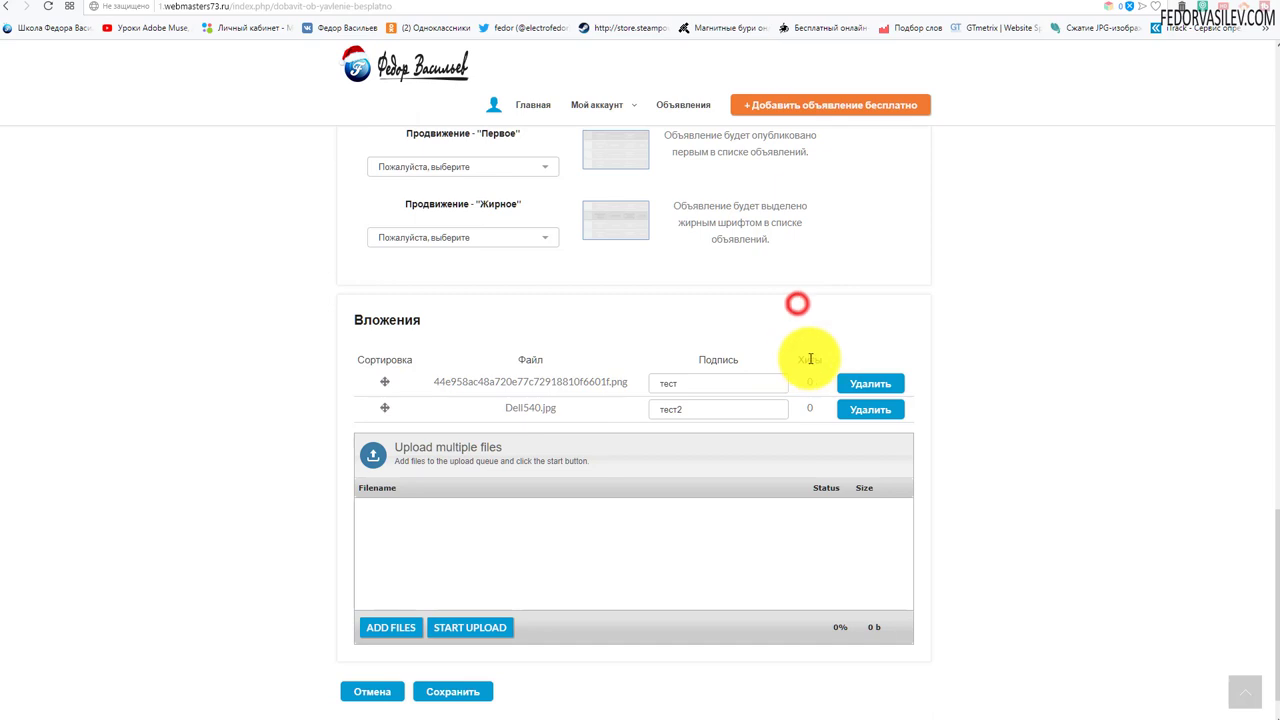
left_click(540, 313)
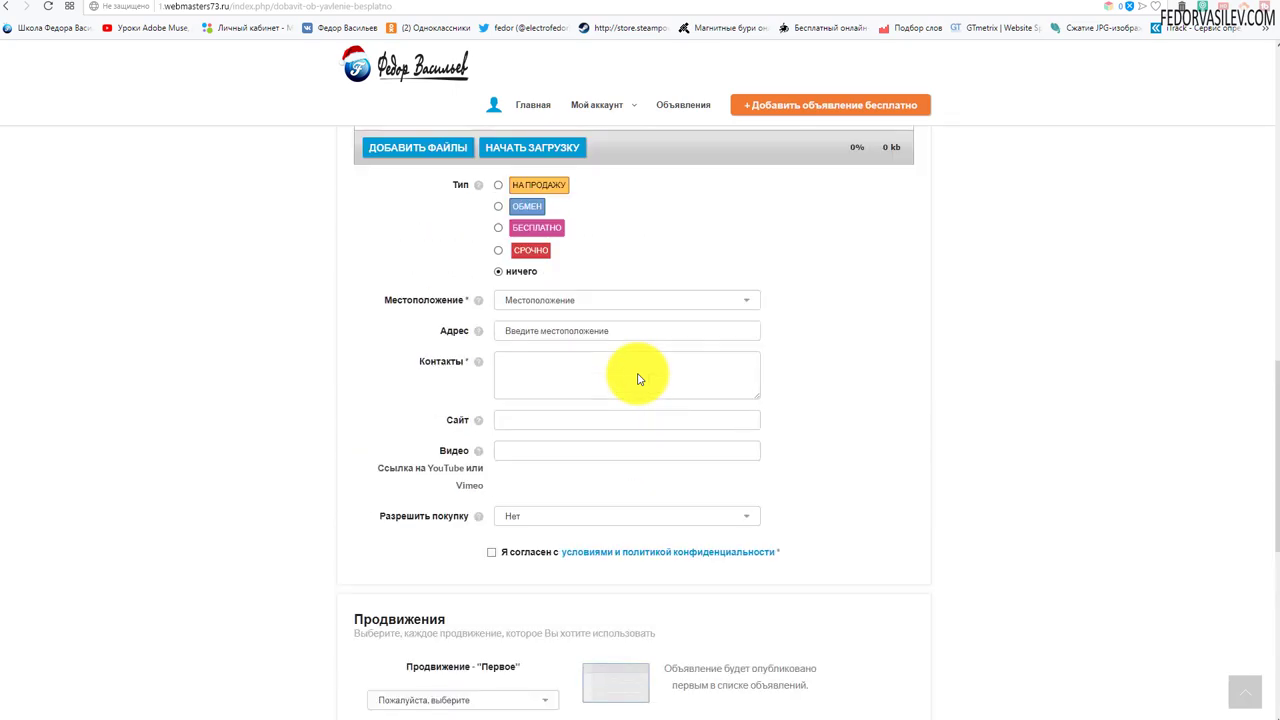
Step: Delete the Dell540.jpg attachment from the new ad
scroll(640, 380, "down", 15)
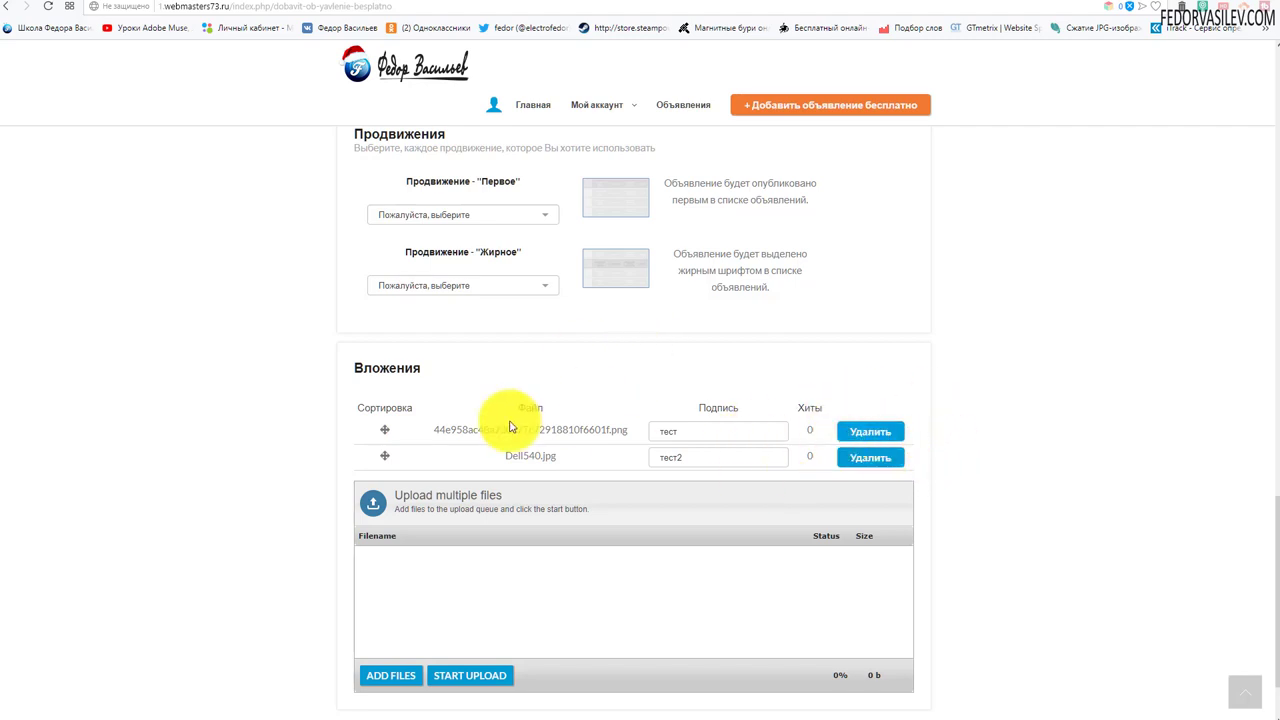
left_click(871, 459)
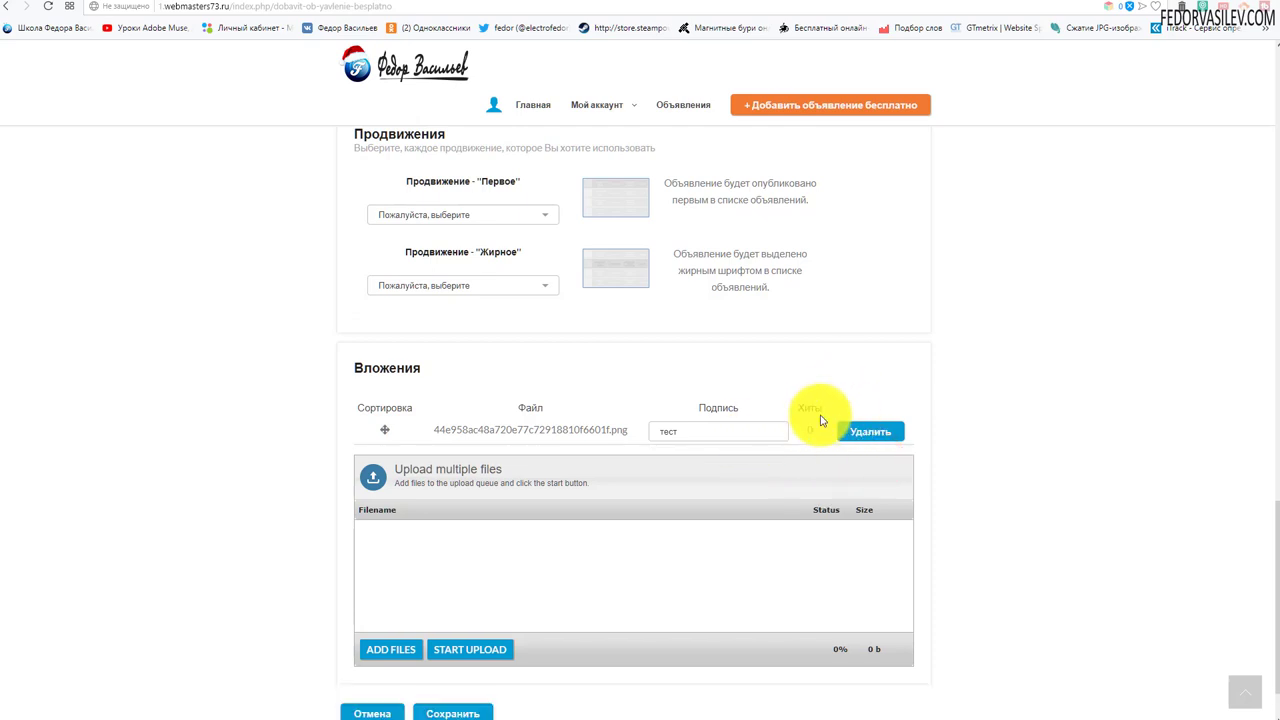
scroll(770, 417, "down", 1)
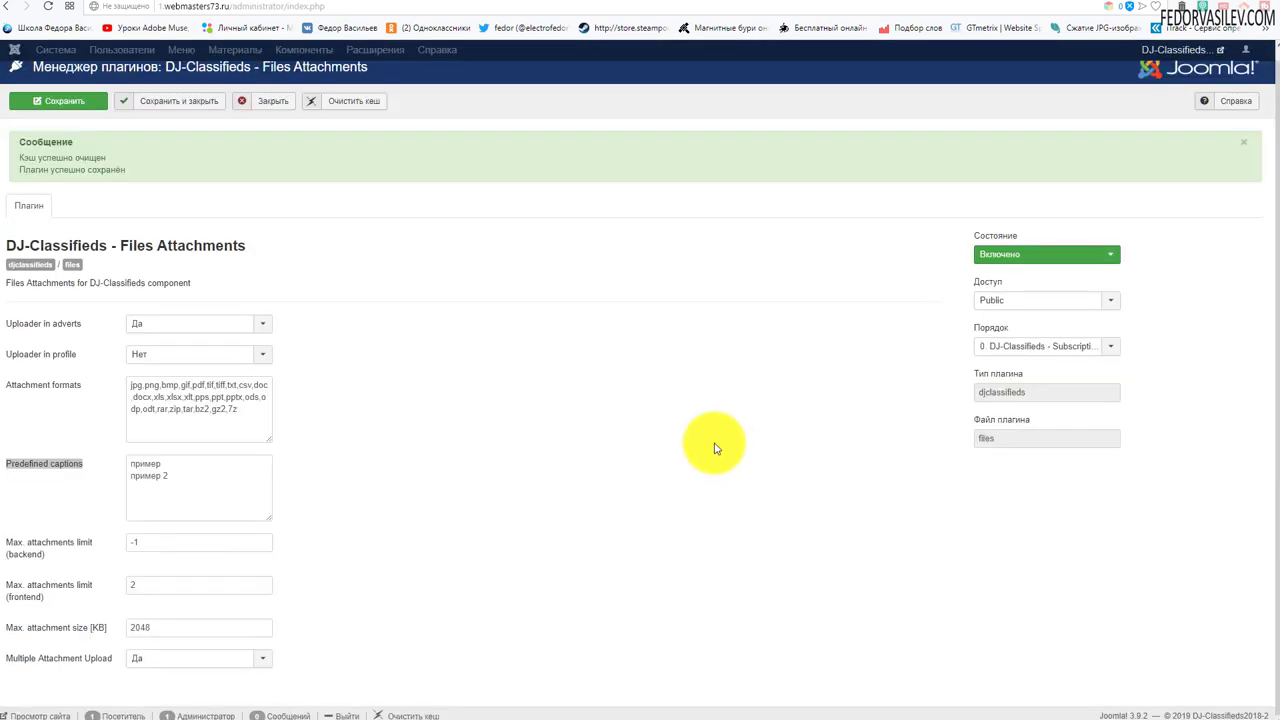
Step: Compare the plugin's Predefined captions entries with the Подпись field of the remaining attachment in the ad form
left_click(180, 478)
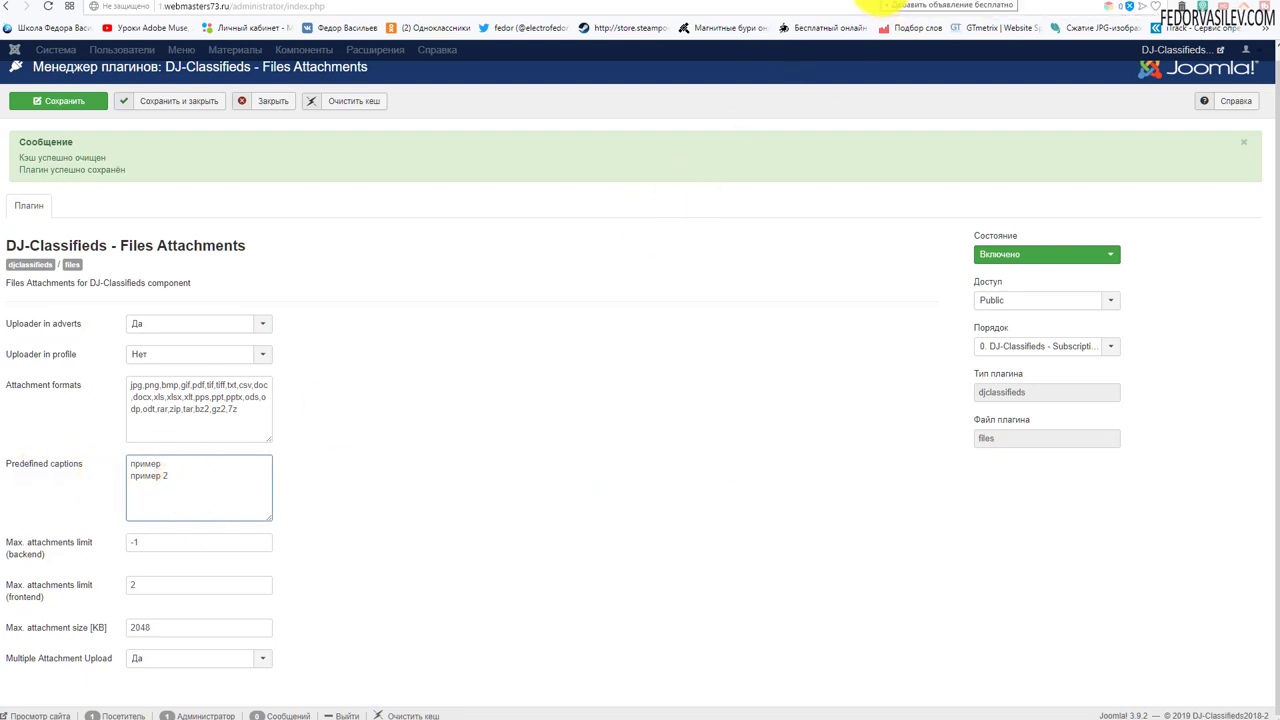
left_click(887, 4)
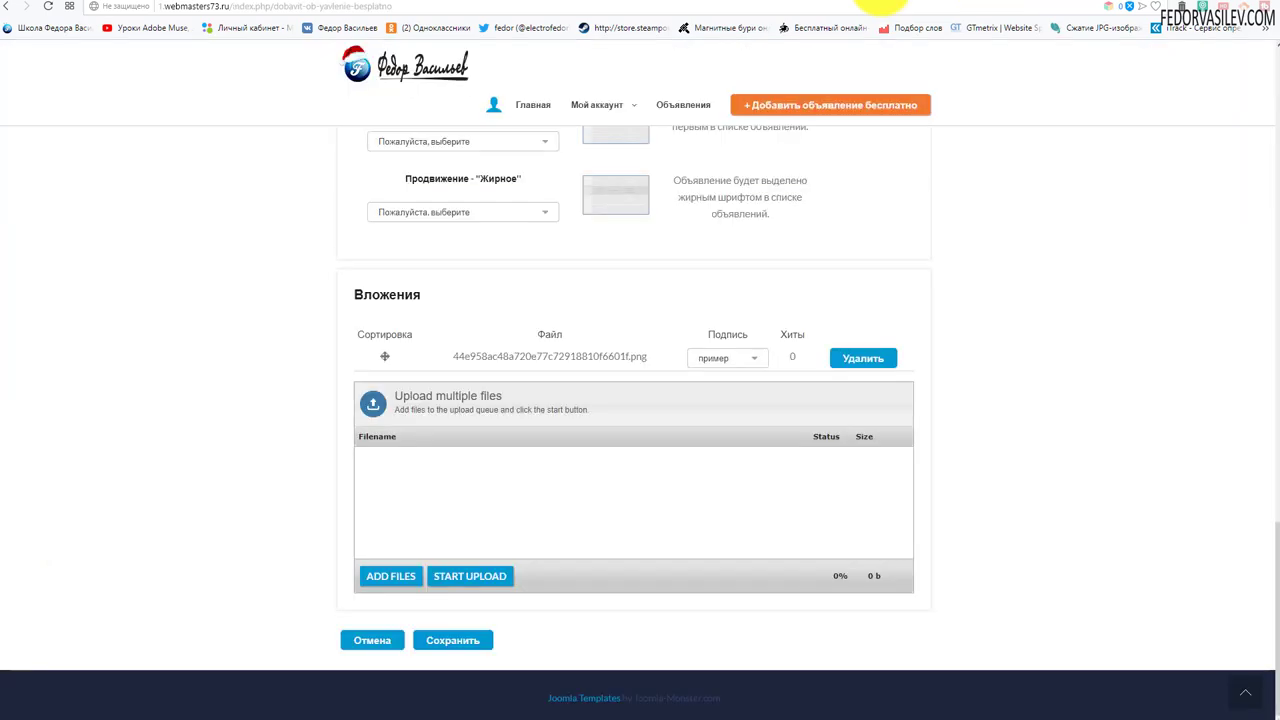
double_click(727, 334)
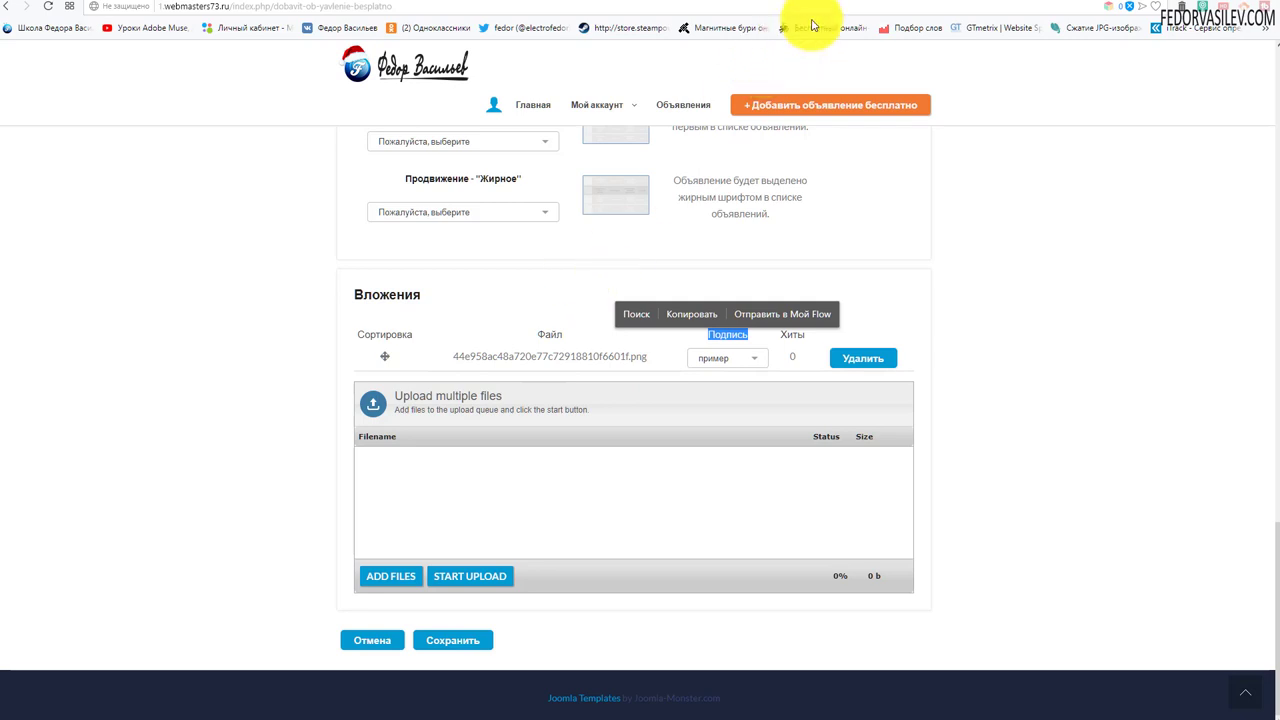
left_click(840, 4)
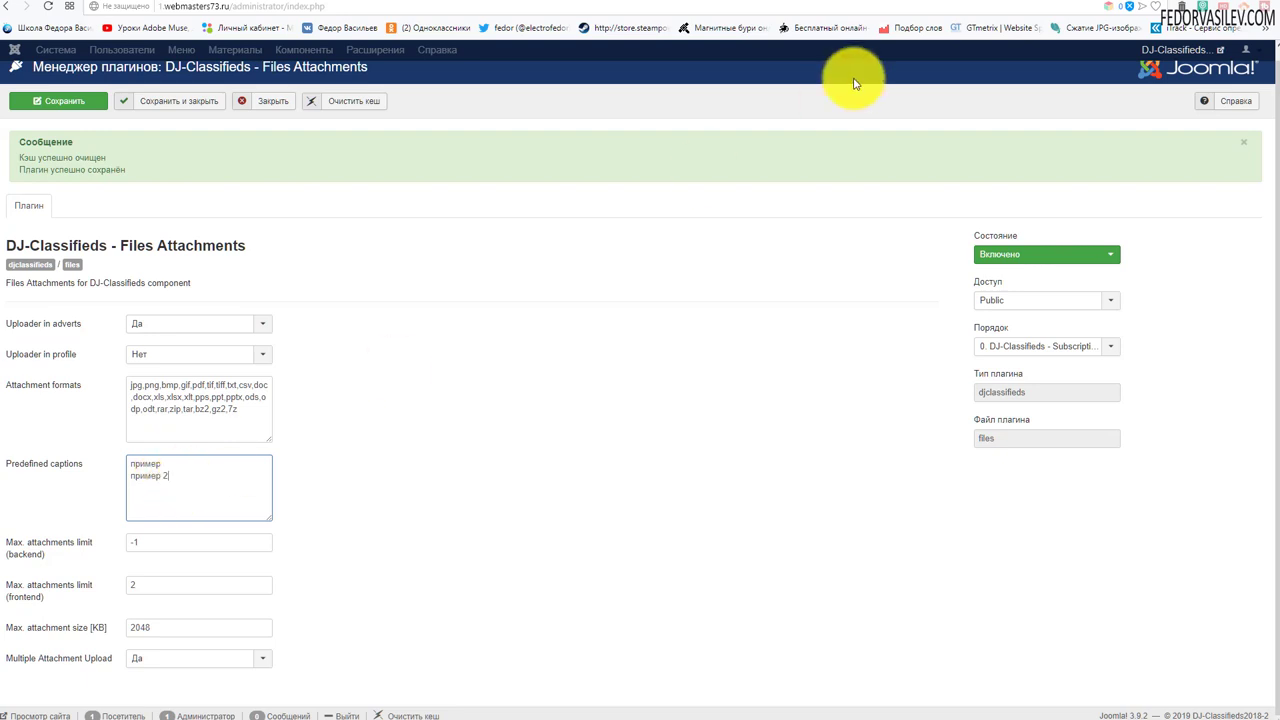
left_click(880, 6)
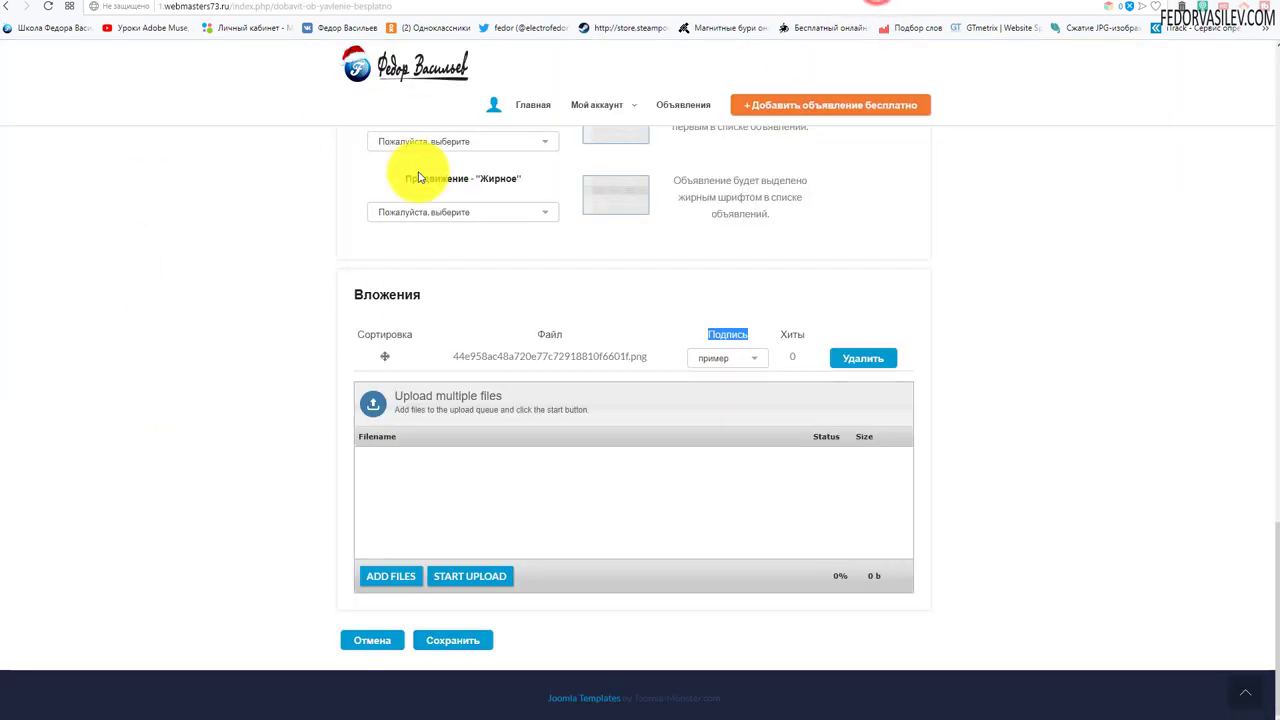
left_click(657, 273)
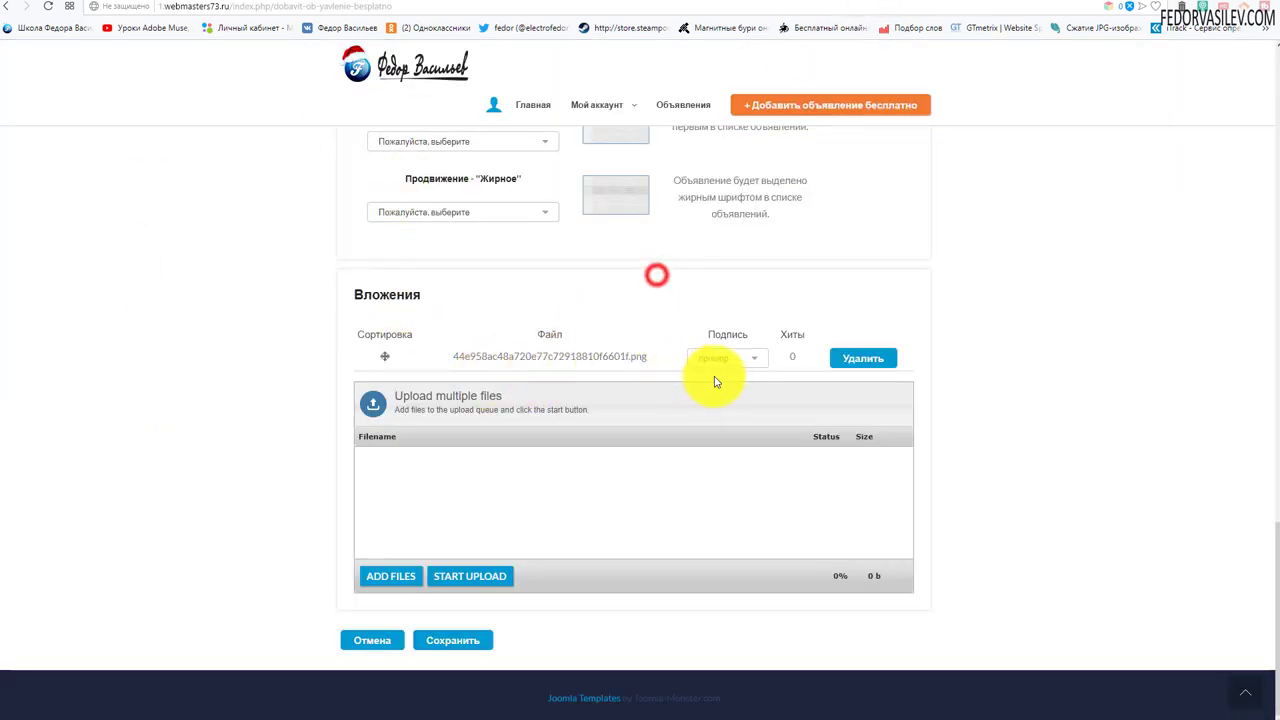
Step: Switch the PNG attachment's caption between the predefined options пример and пример 2, ending on пример
left_click(755, 360)
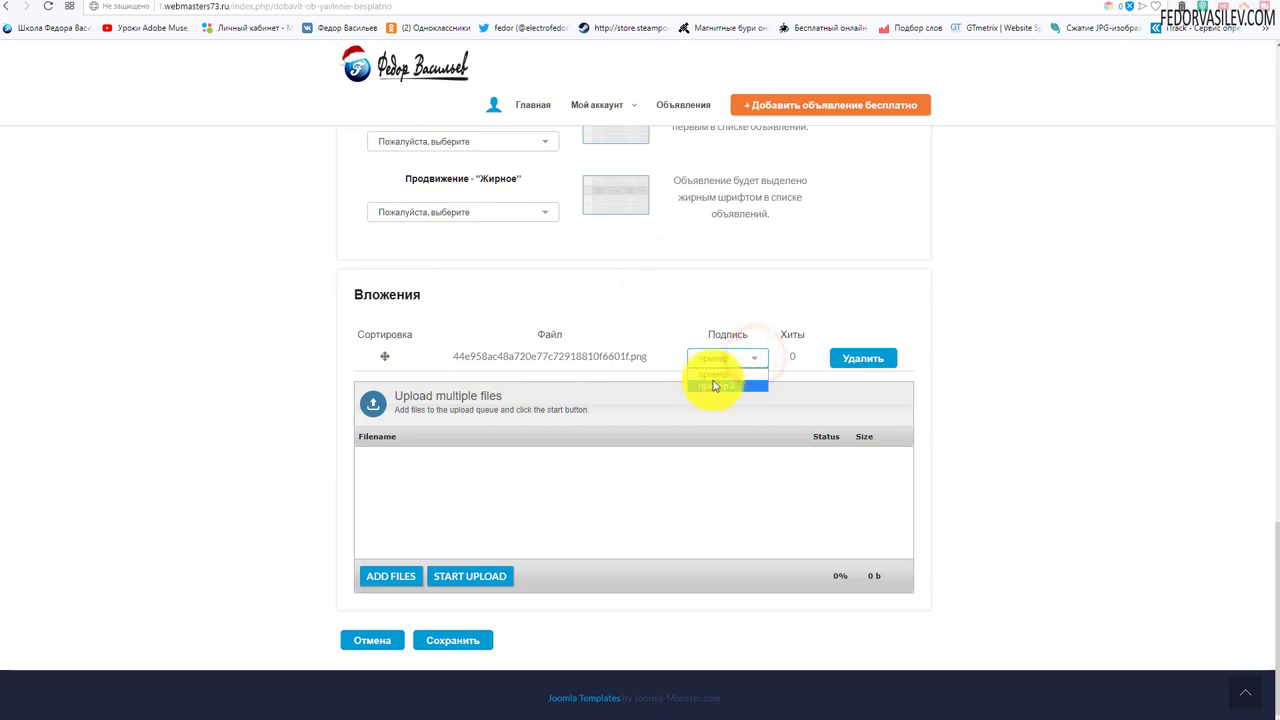
left_click(711, 373)
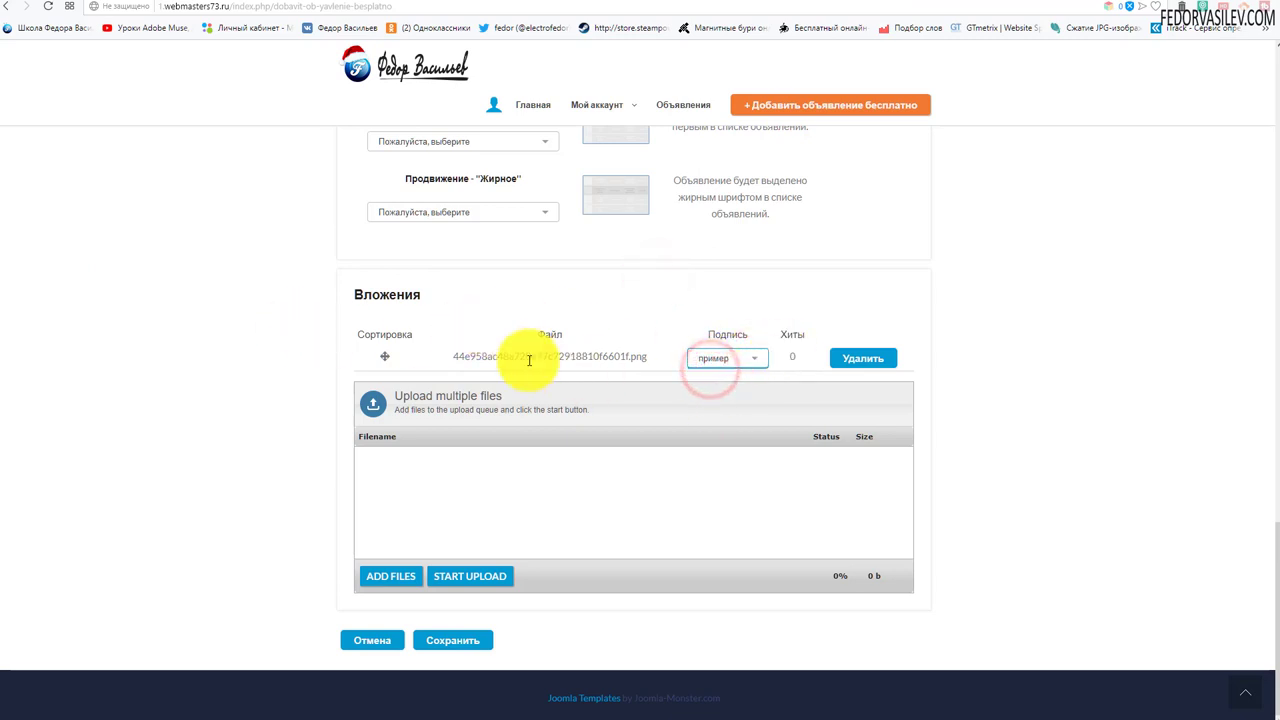
left_click(753, 357)
left_click(742, 384)
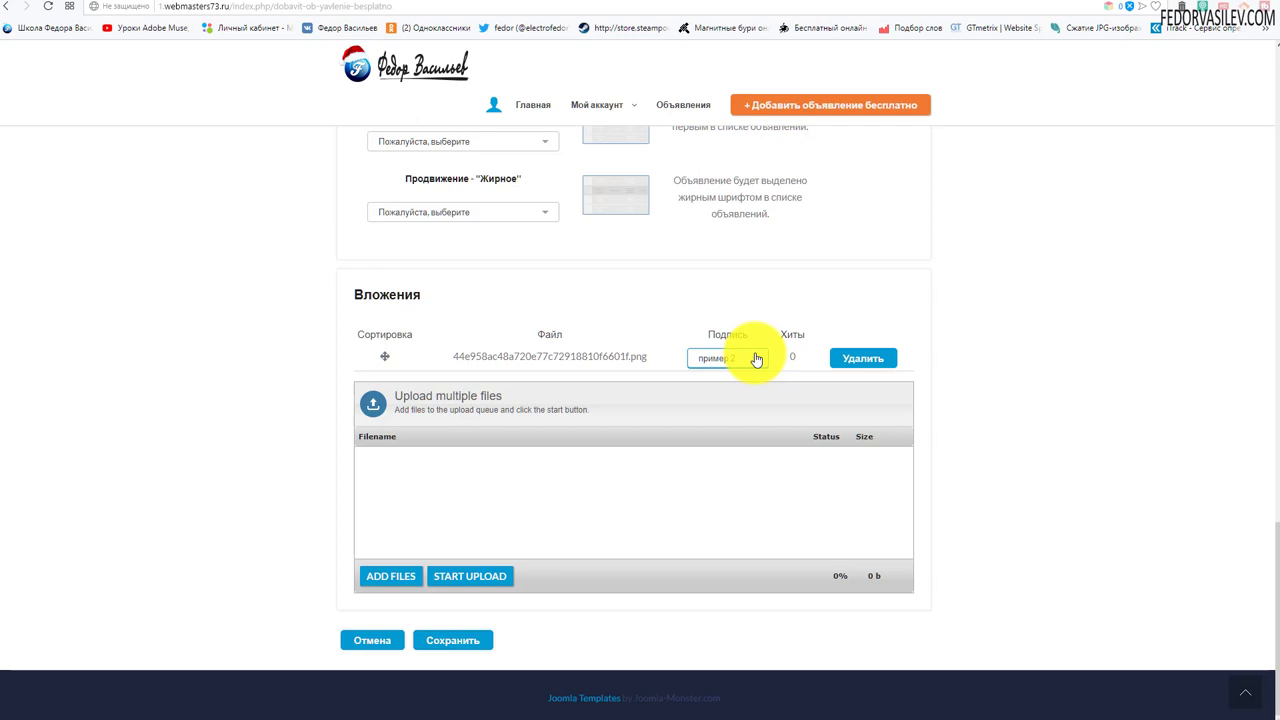
left_click(755, 358)
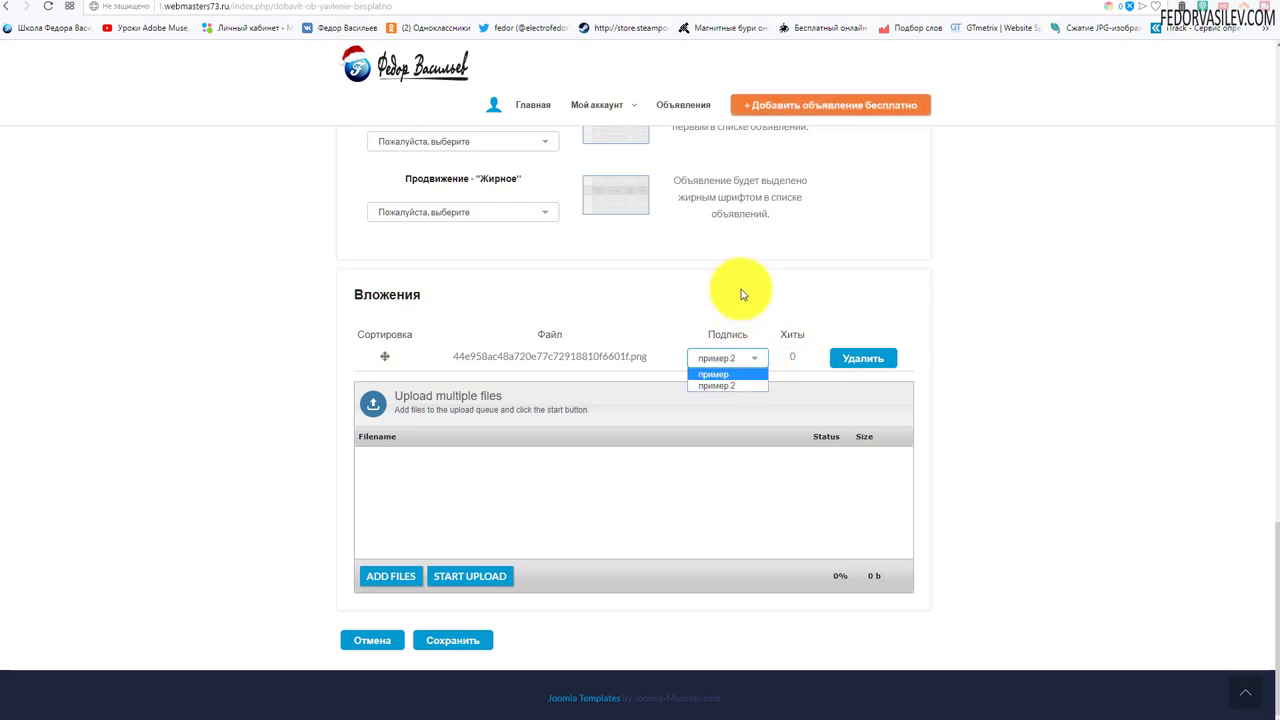
left_click(746, 281)
left_click(754, 350)
left_click(719, 387)
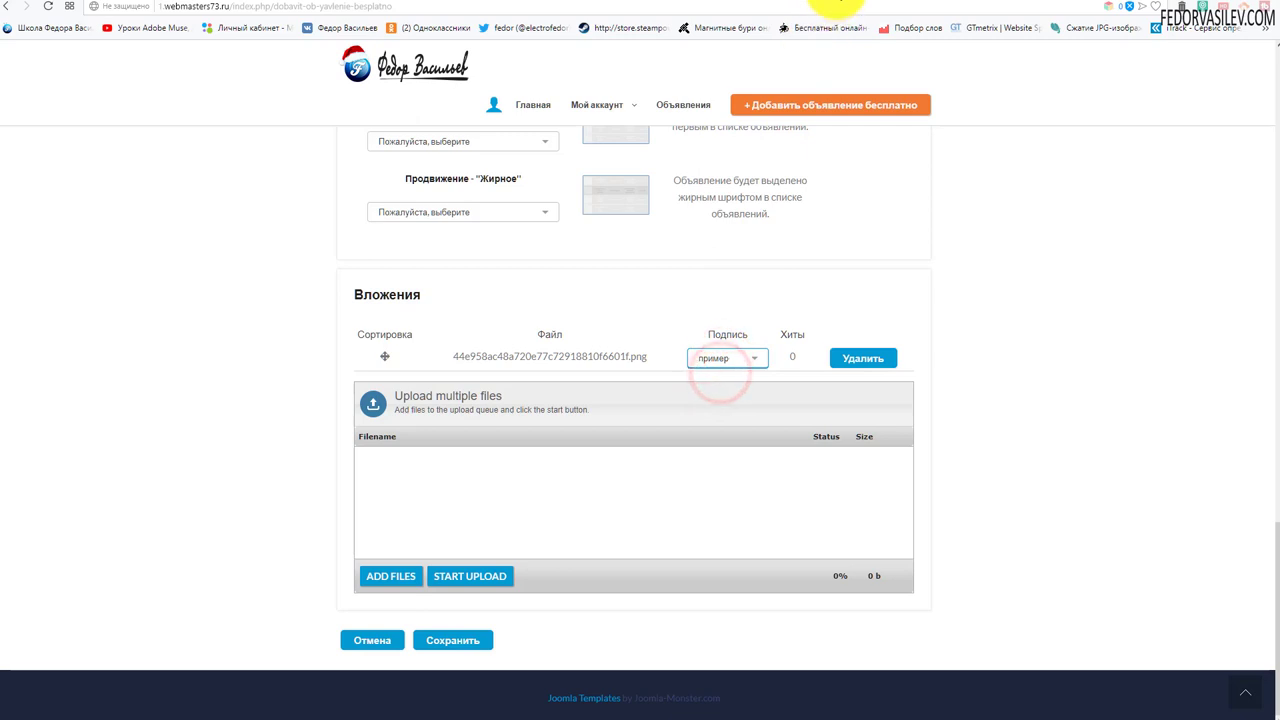
Step: Clear all entries from Predefined captions in the Files Attachments plugin settings
left_click(834, 8)
left_click_drag(178, 474, 84, 466)
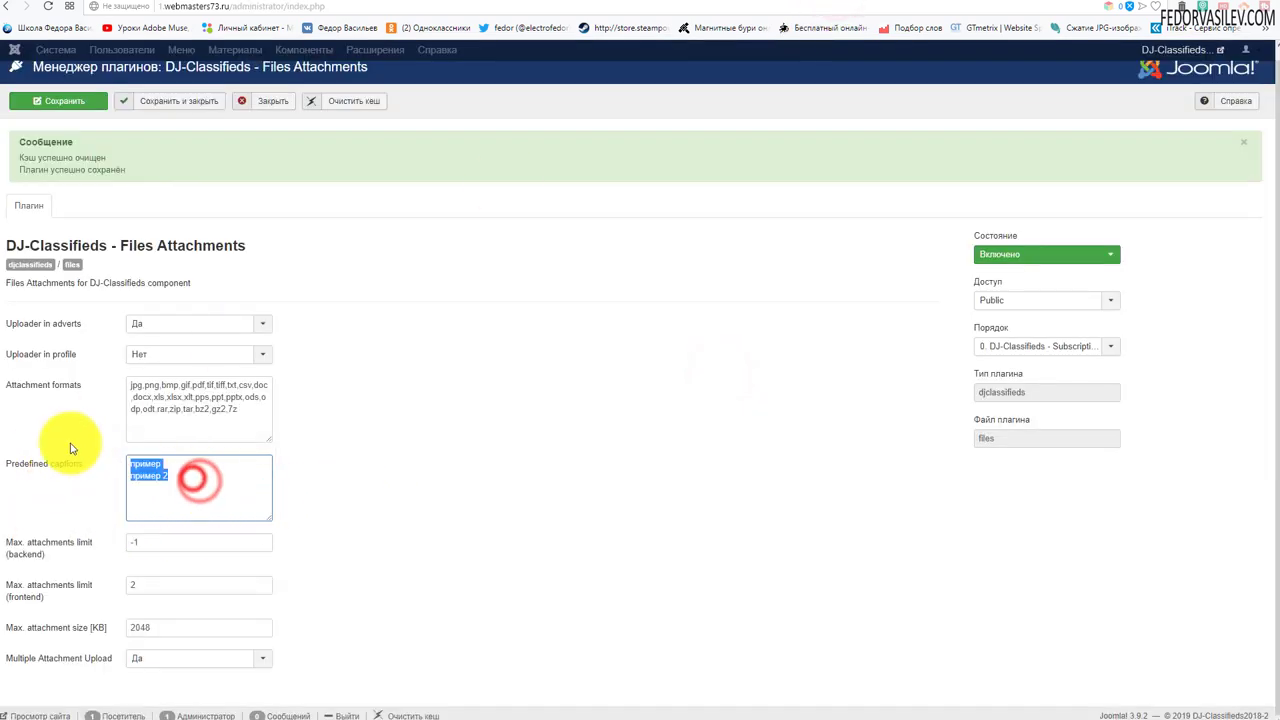
key("BackSpace")
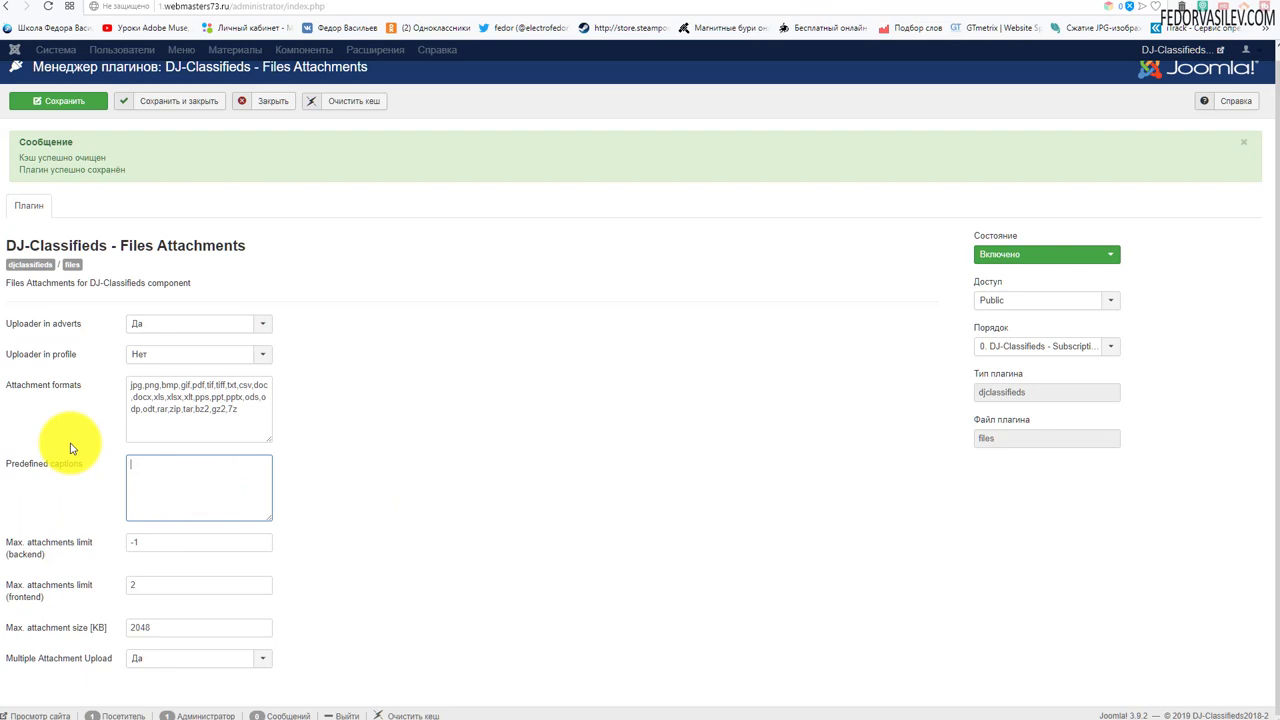
Step: Save the Files Attachments plugin settings and reload the new-ad form on the site
left_click(82, 102)
left_click(910, 3)
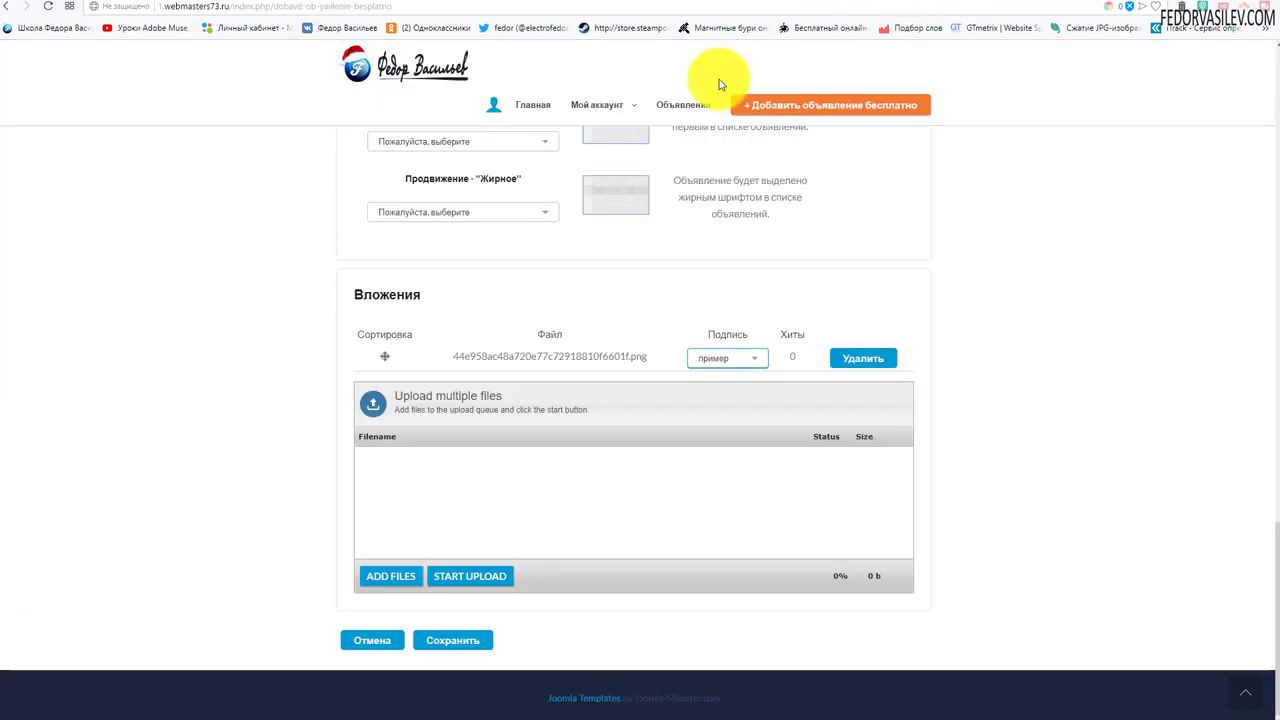
left_click(45, 6)
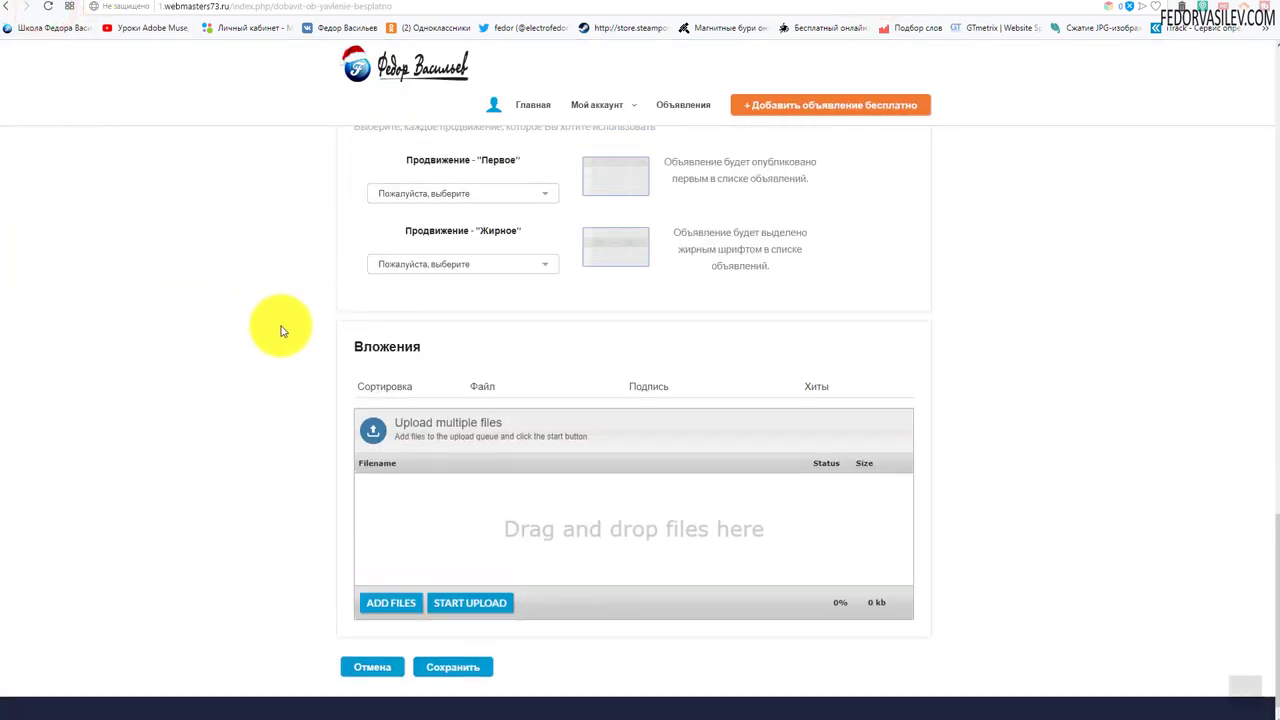
Step: Upload Dell540.jpg to the ad form to test the free-text Подпись field, and delete the attachment again
left_click(404, 584)
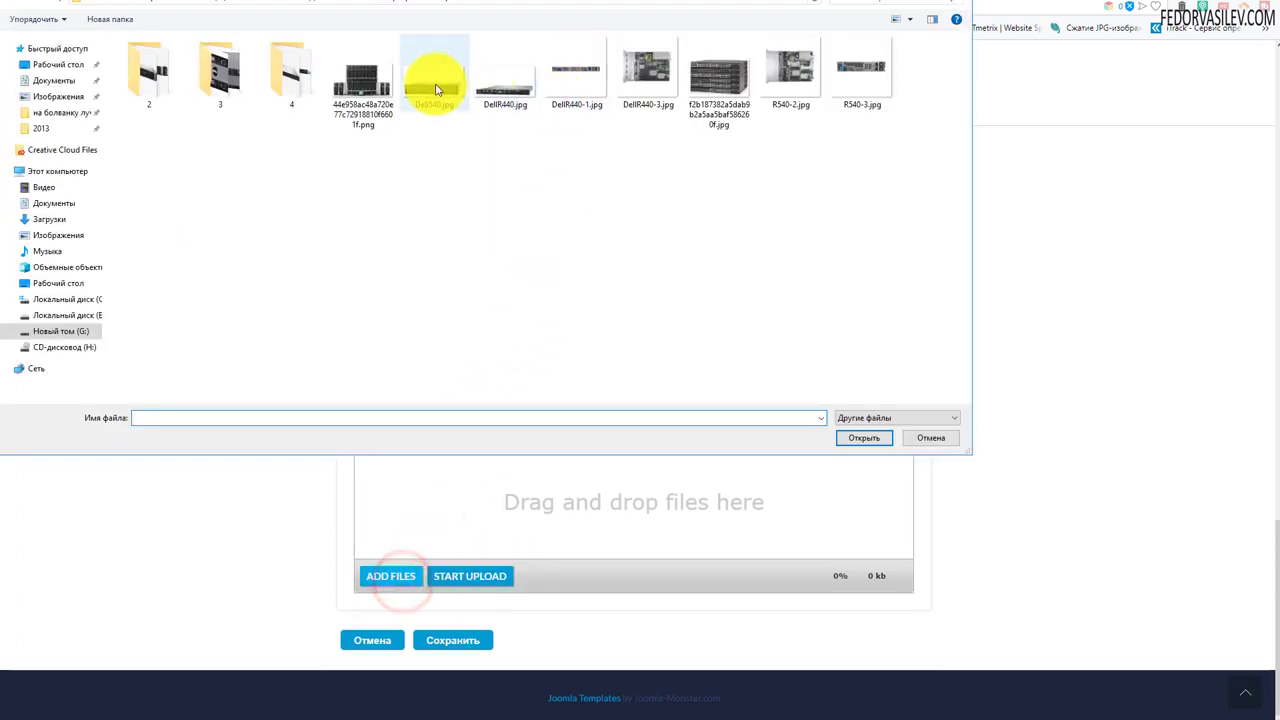
left_click(410, 82)
left_click(850, 438)
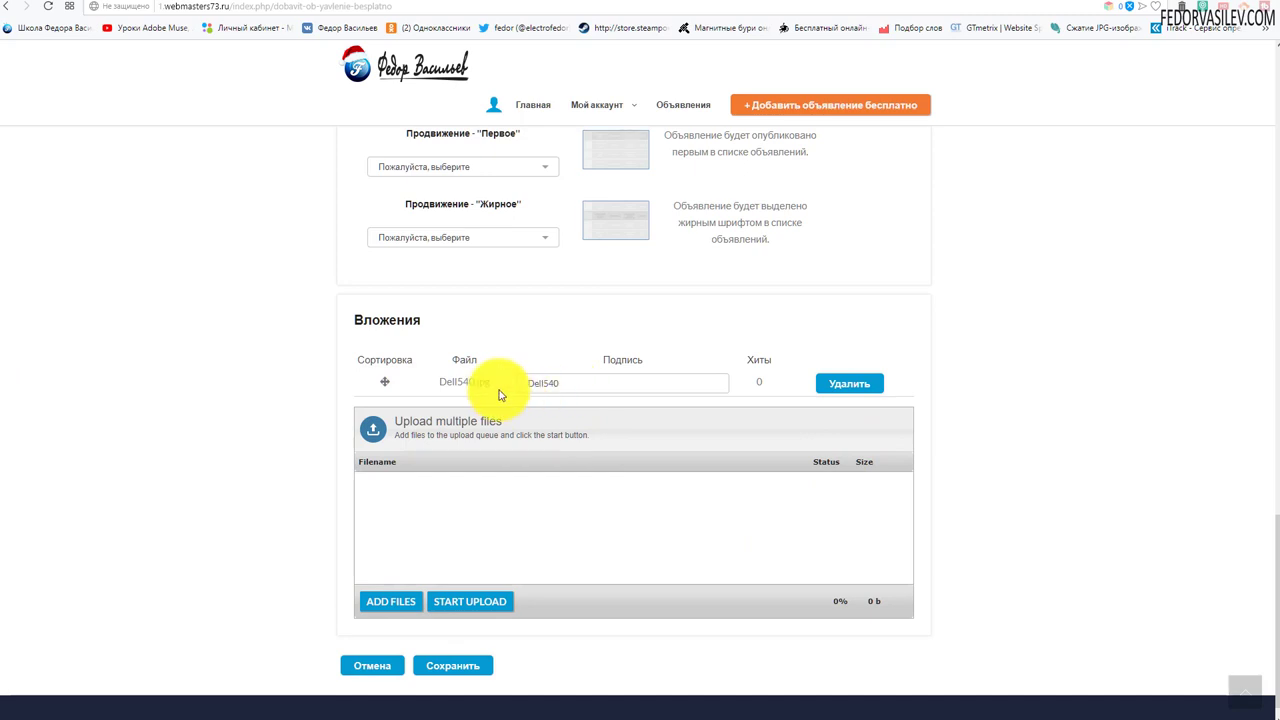
left_click_drag(567, 383, 270, 396)
left_click(751, 333)
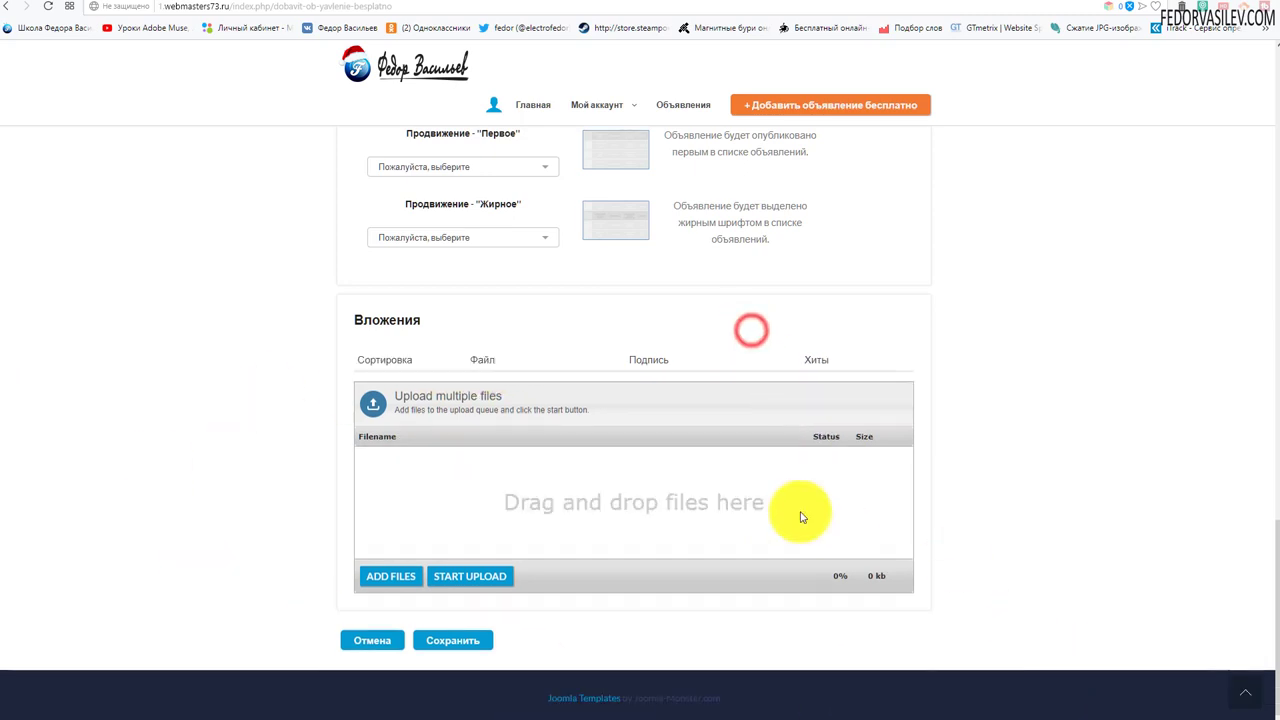
Step: Open the заголовок ad for editing from the DJ-Classifieds ads list in the Joomla administrator
left_click(822, 5)
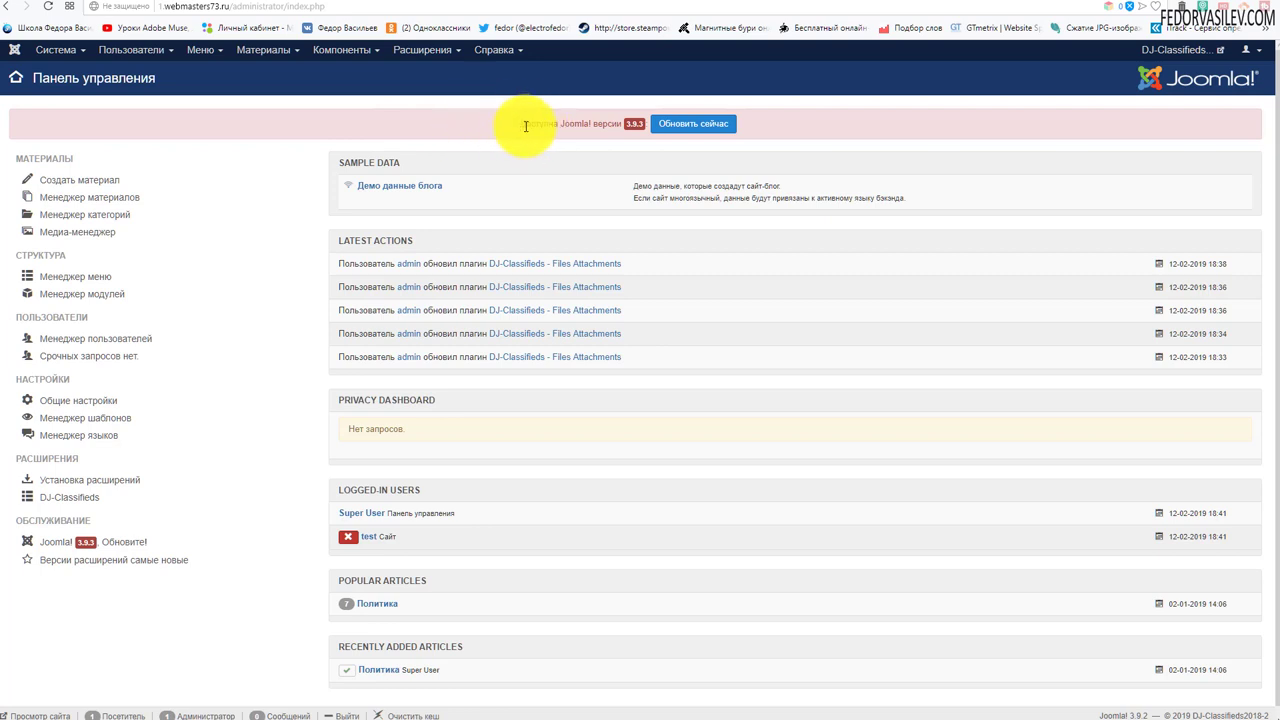
left_click_drag(525, 126, 640, 133)
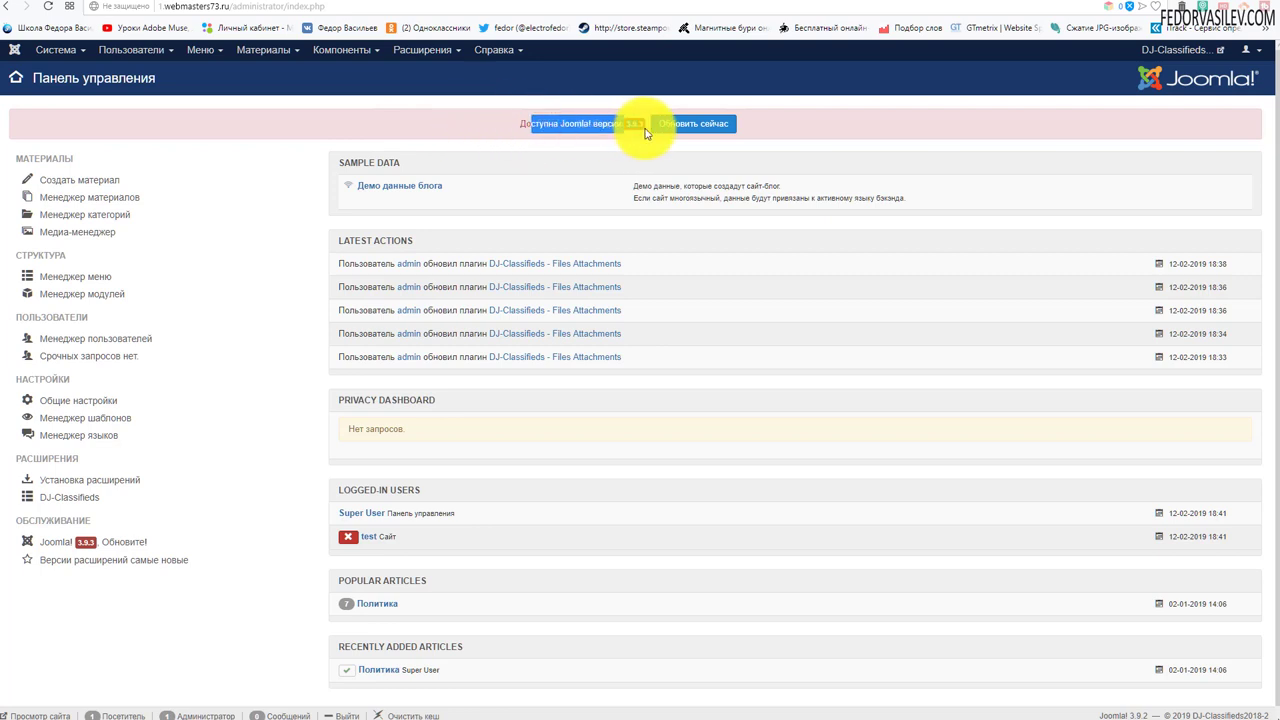
left_click(823, 126)
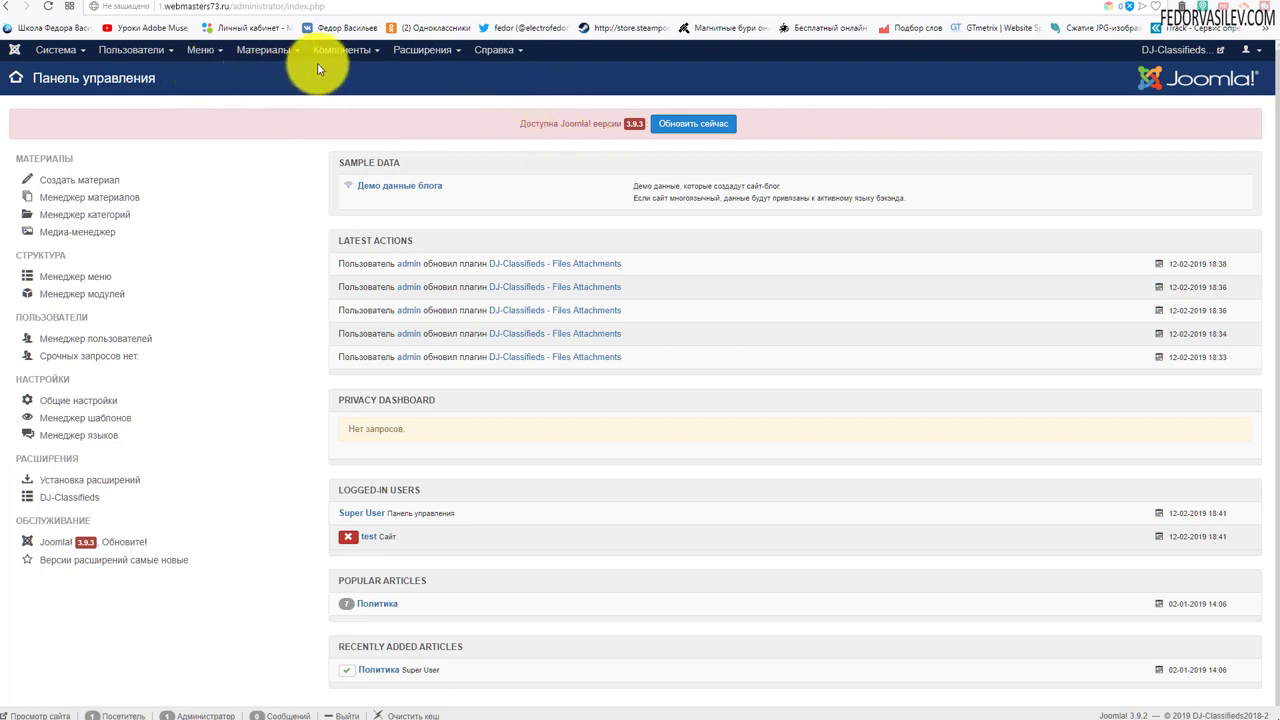
left_click(409, 52)
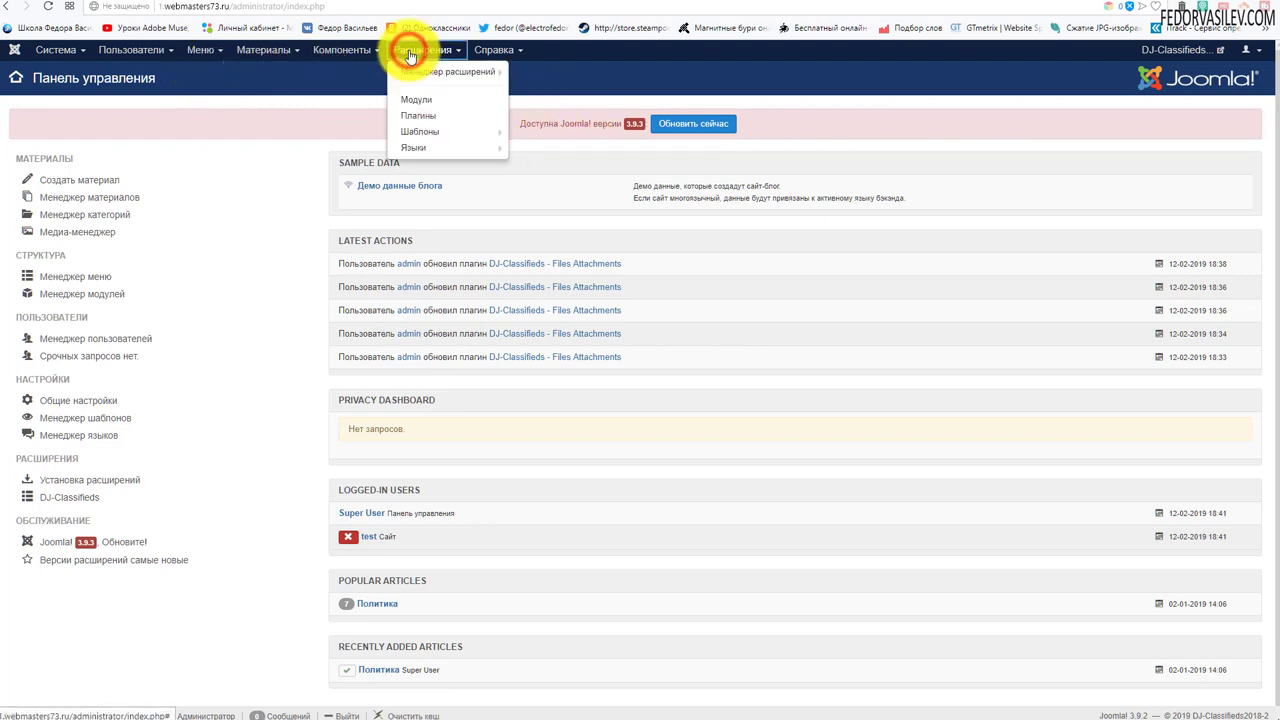
left_click(343, 50)
left_click(352, 72)
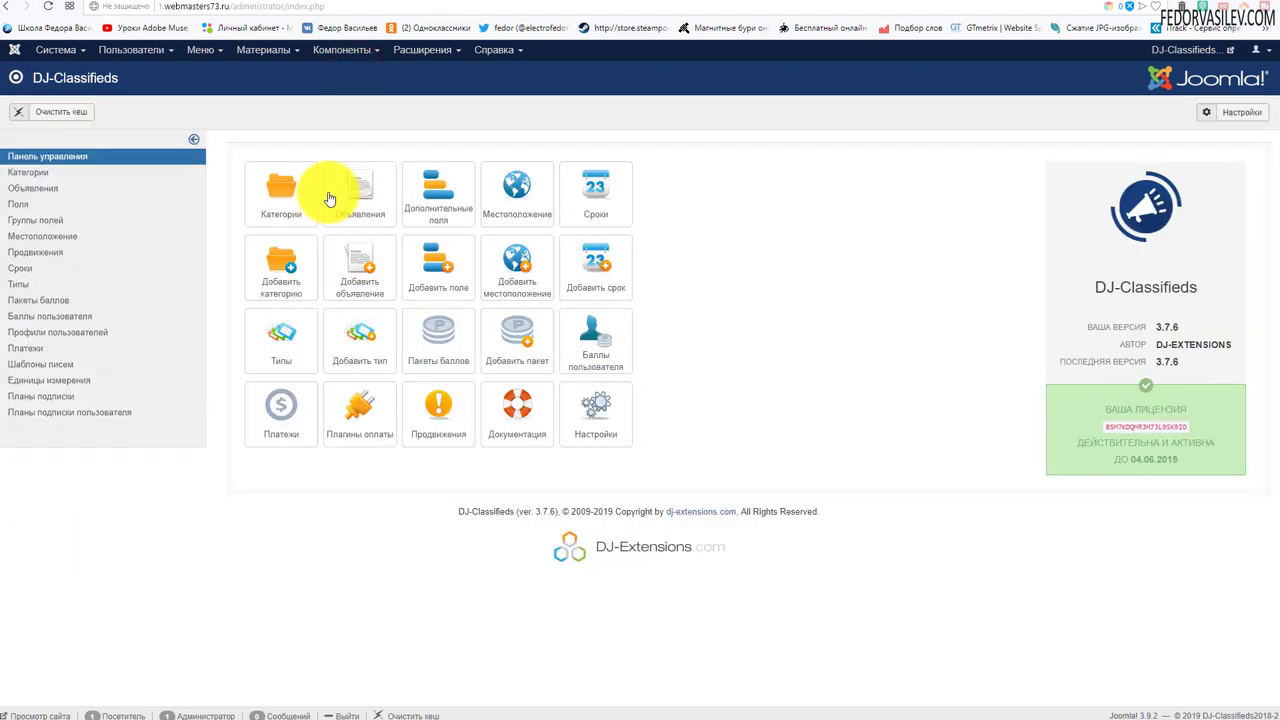
left_click(348, 192)
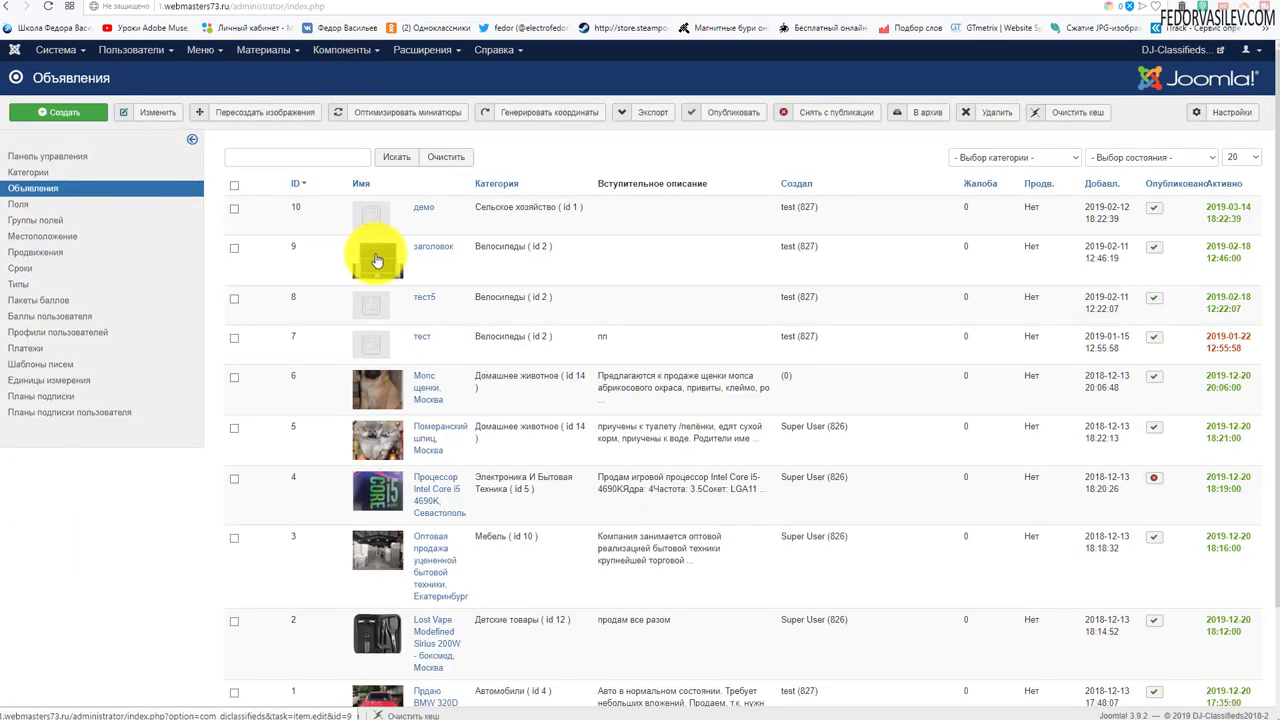
left_click(376, 260)
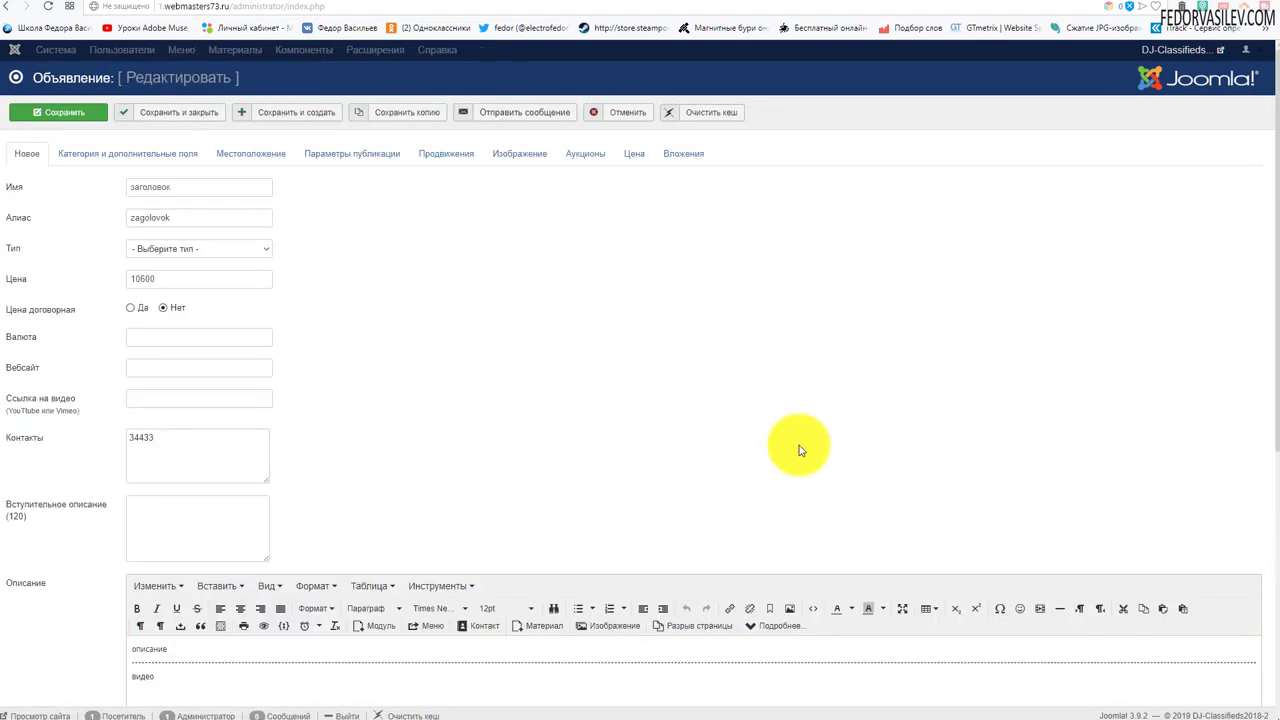
Step: Attach 44e958ac48a720e77c72918810f6601f.png and Dell540.jpg to the заголовок ad under Вложения and save the ad
left_click(678, 156)
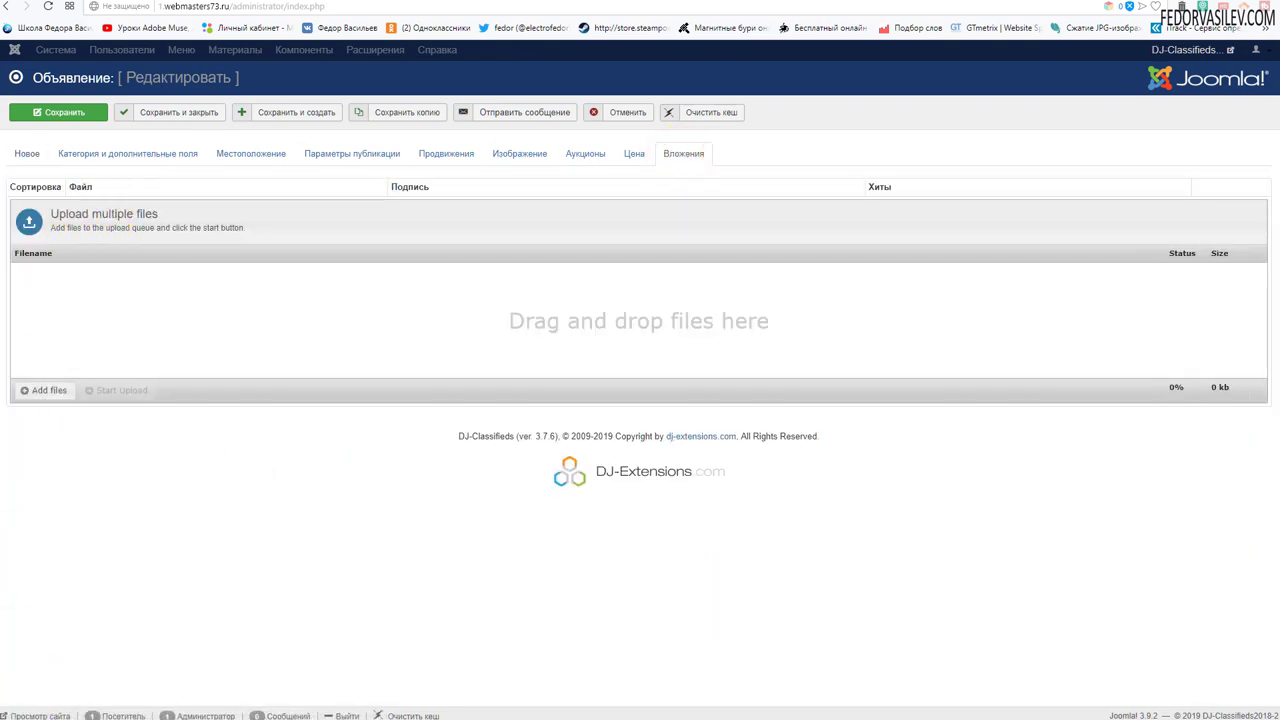
left_click(43, 390)
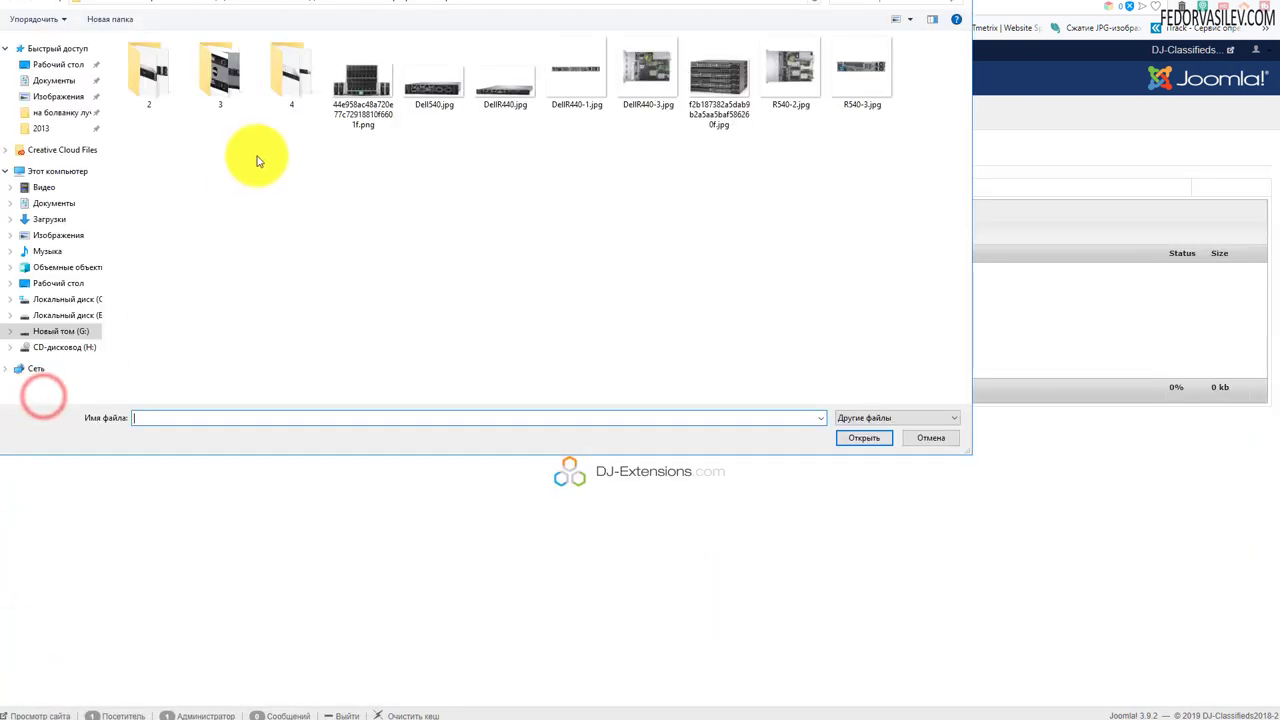
left_click(366, 82)
left_click(427, 92, "ctrl")
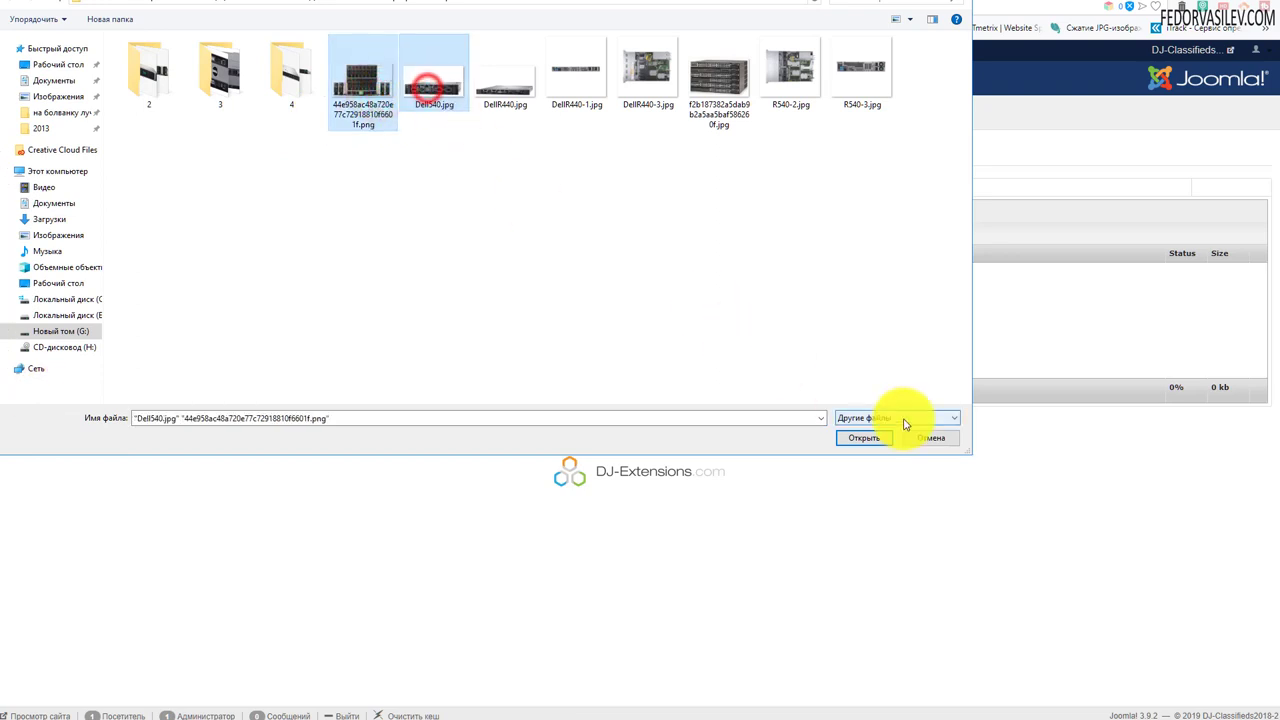
left_click(865, 439)
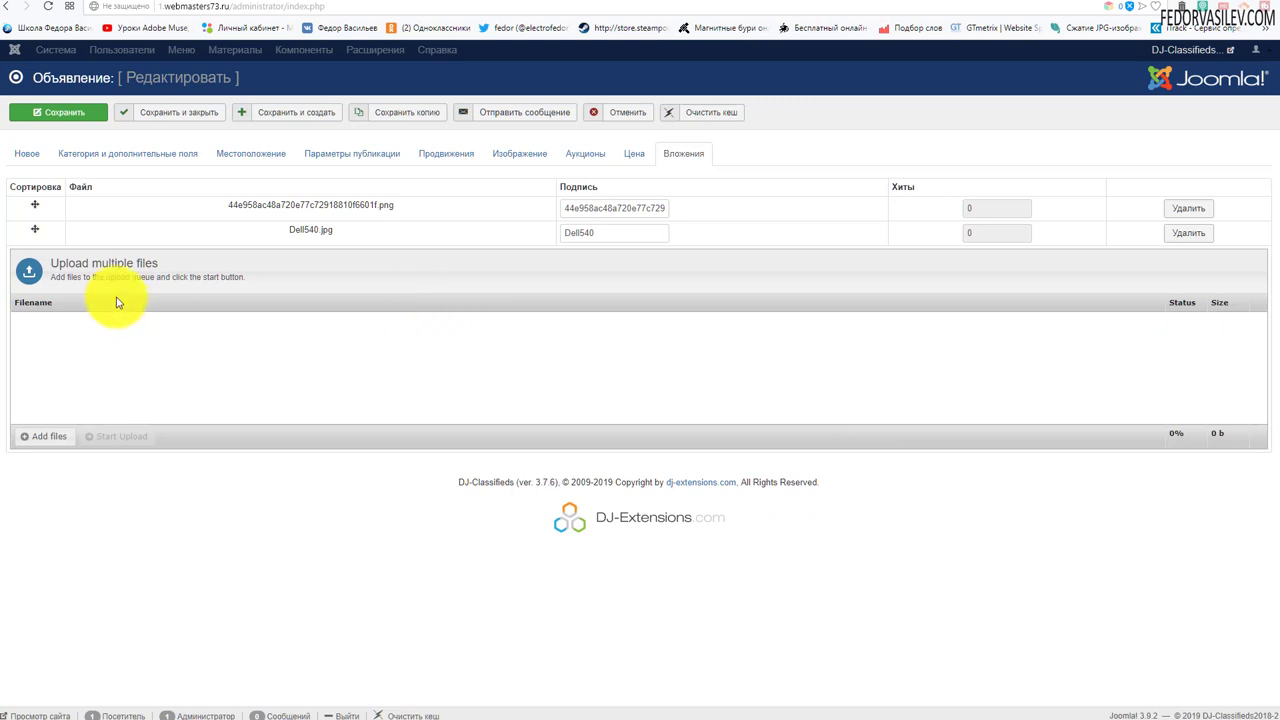
left_click(66, 112)
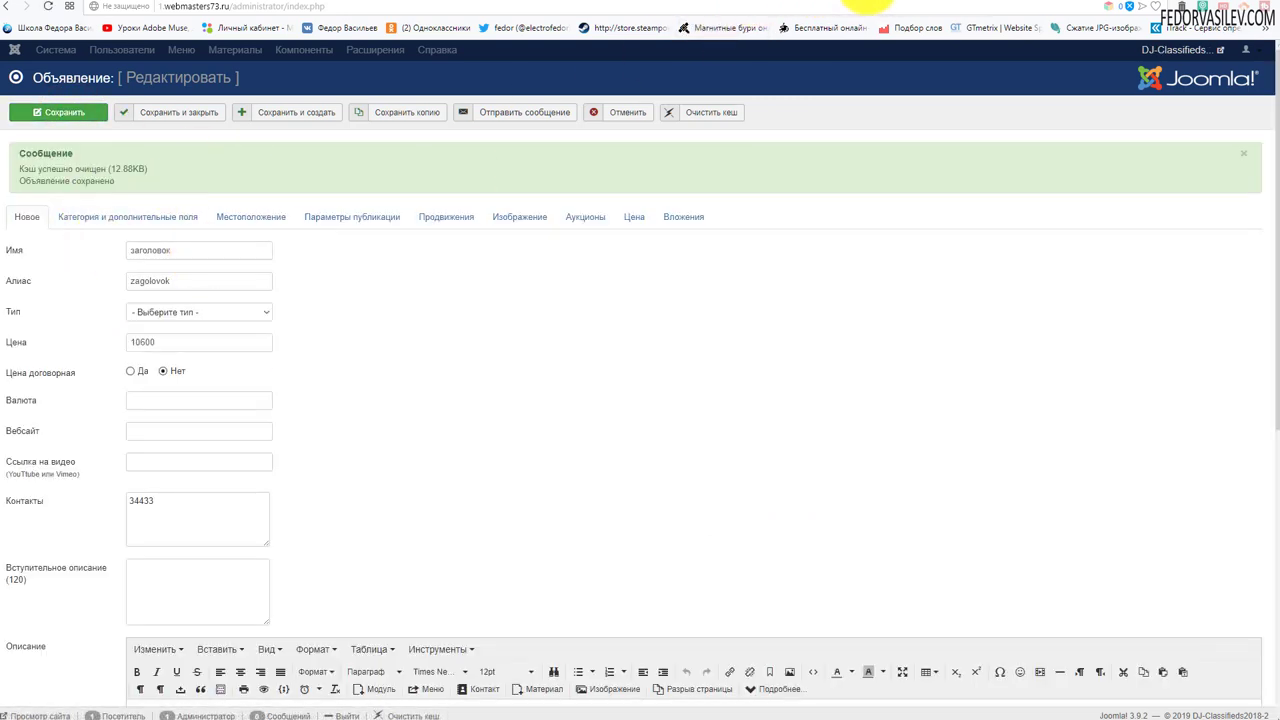
Step: Open the заголовок ad on the public site and bring up its attachment list below the bids
left_click(870, 3)
scroll(686, 251, "up", 5)
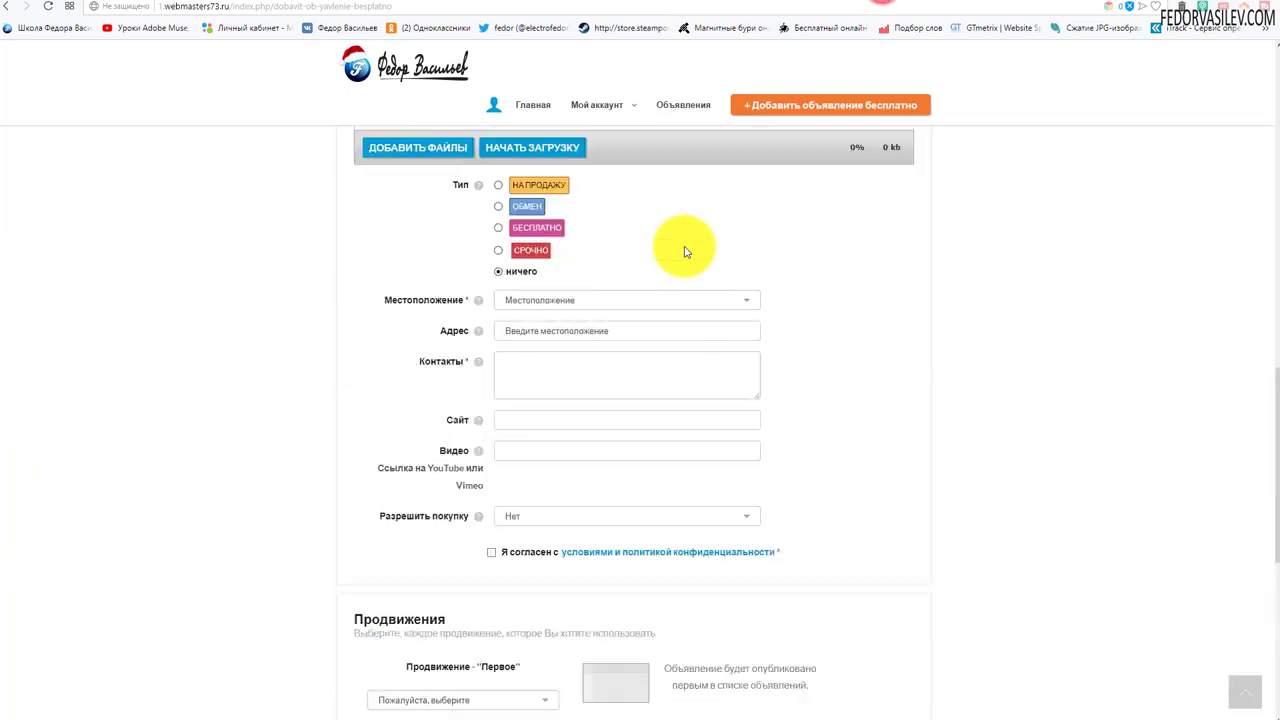
left_click(671, 110)
scroll(521, 399, "down", 5)
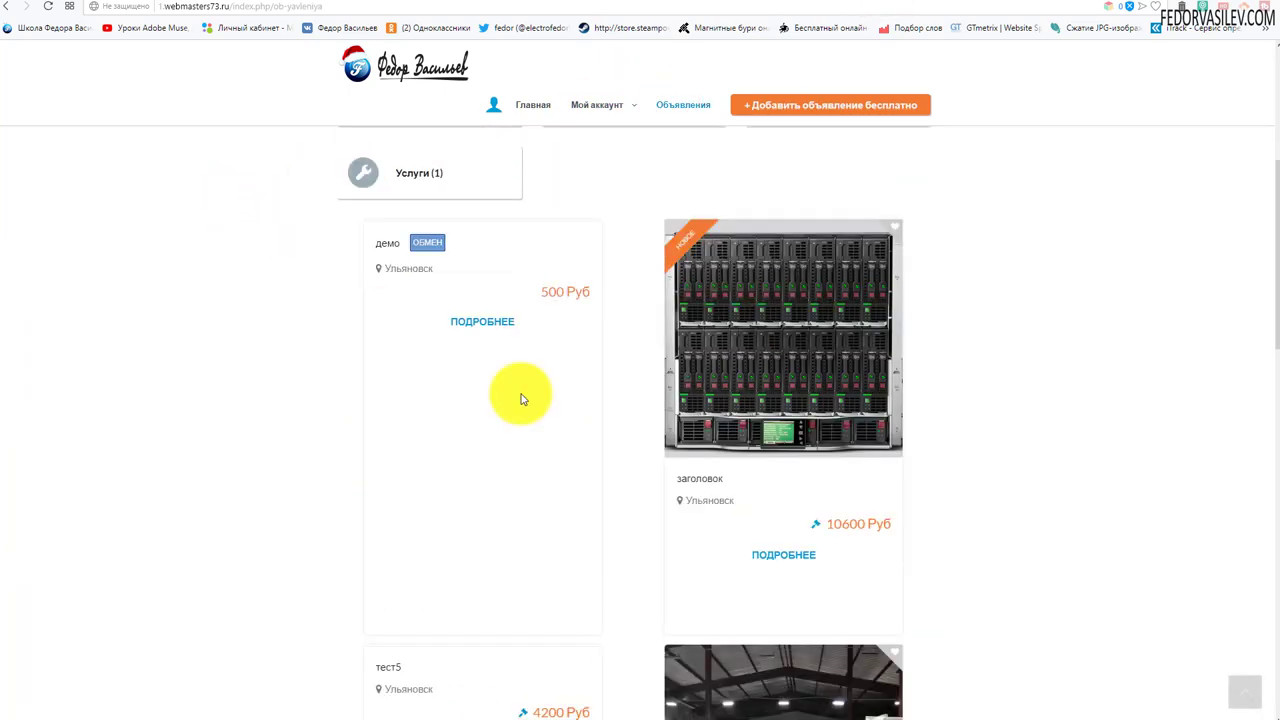
left_click(717, 310)
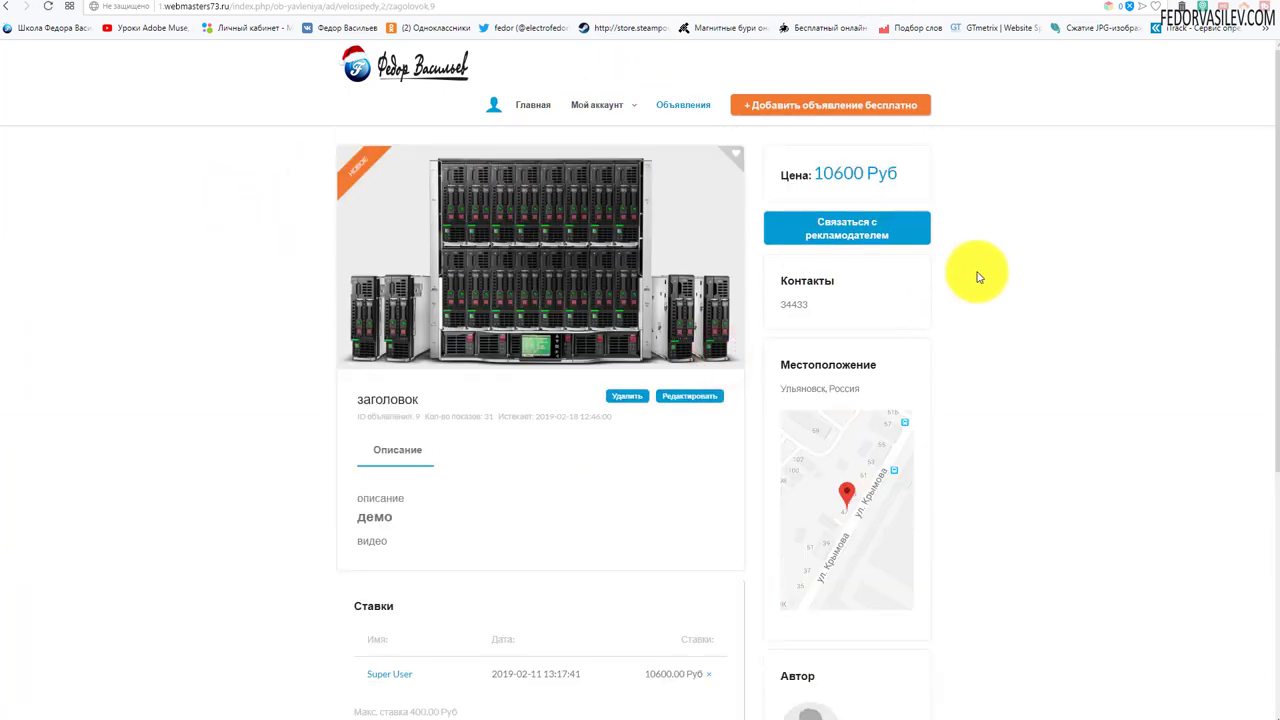
scroll(466, 374, "down", 5)
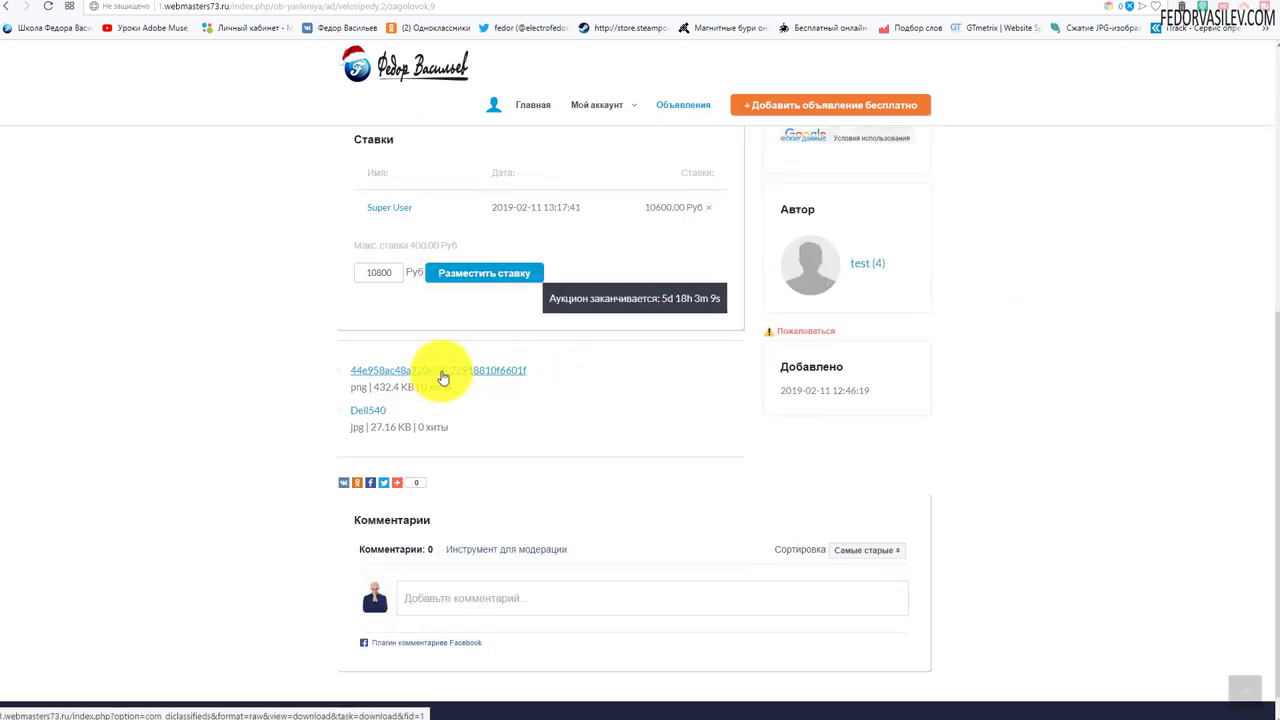
scroll(457, 375, "down", 1)
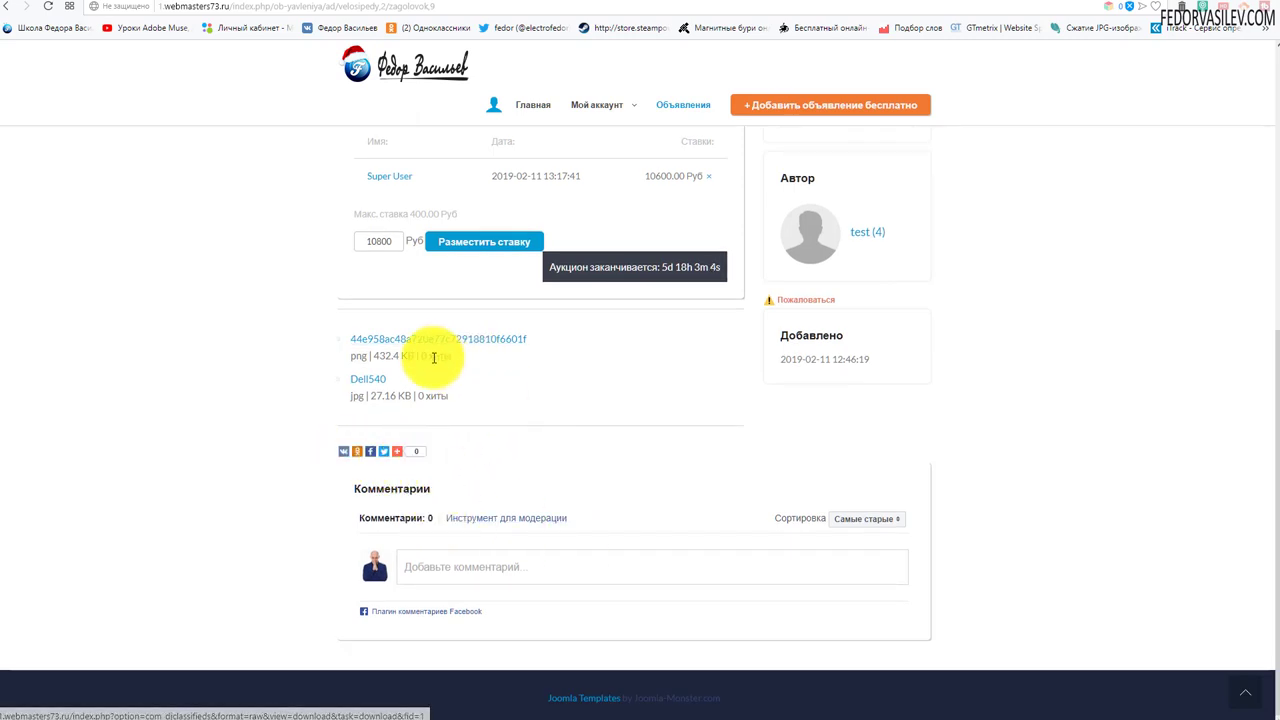
Step: Examine the attachments' format, size and hit details, and view the PNG attachment full size in the browser
left_click(376, 356)
left_click_drag(399, 358, 421, 352)
left_click(517, 383)
left_click(504, 390)
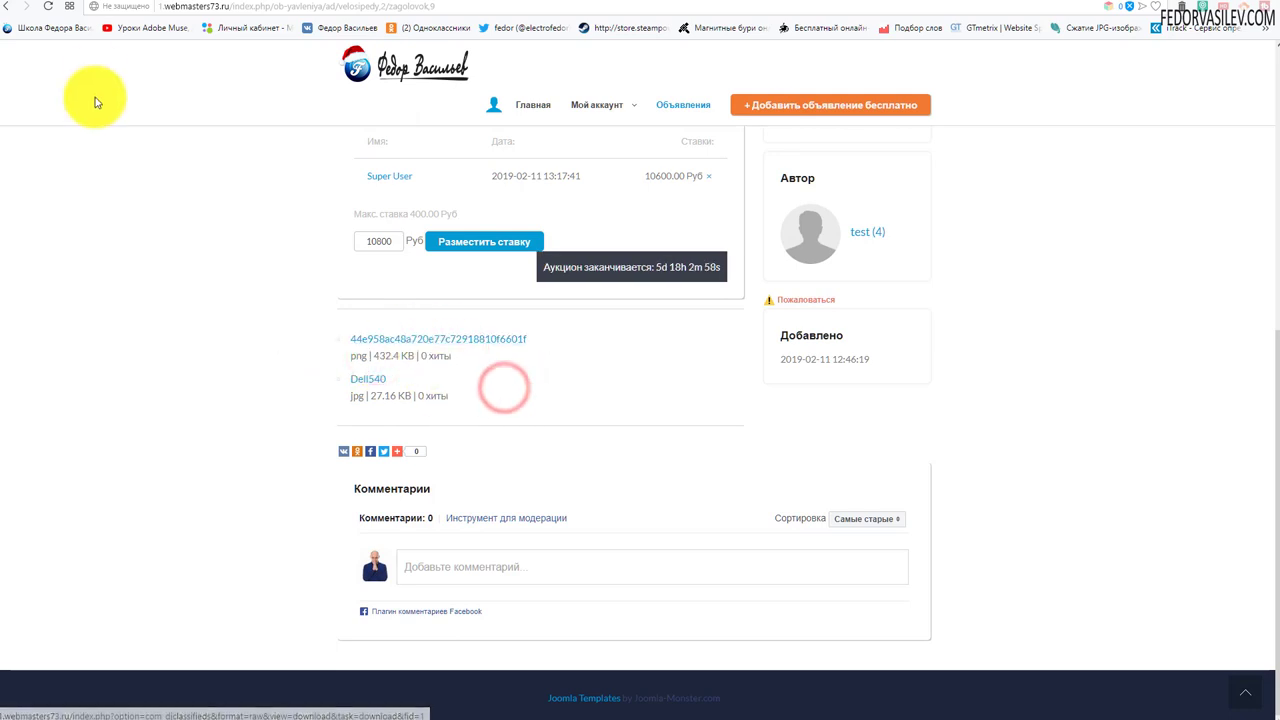
left_click(46, 8)
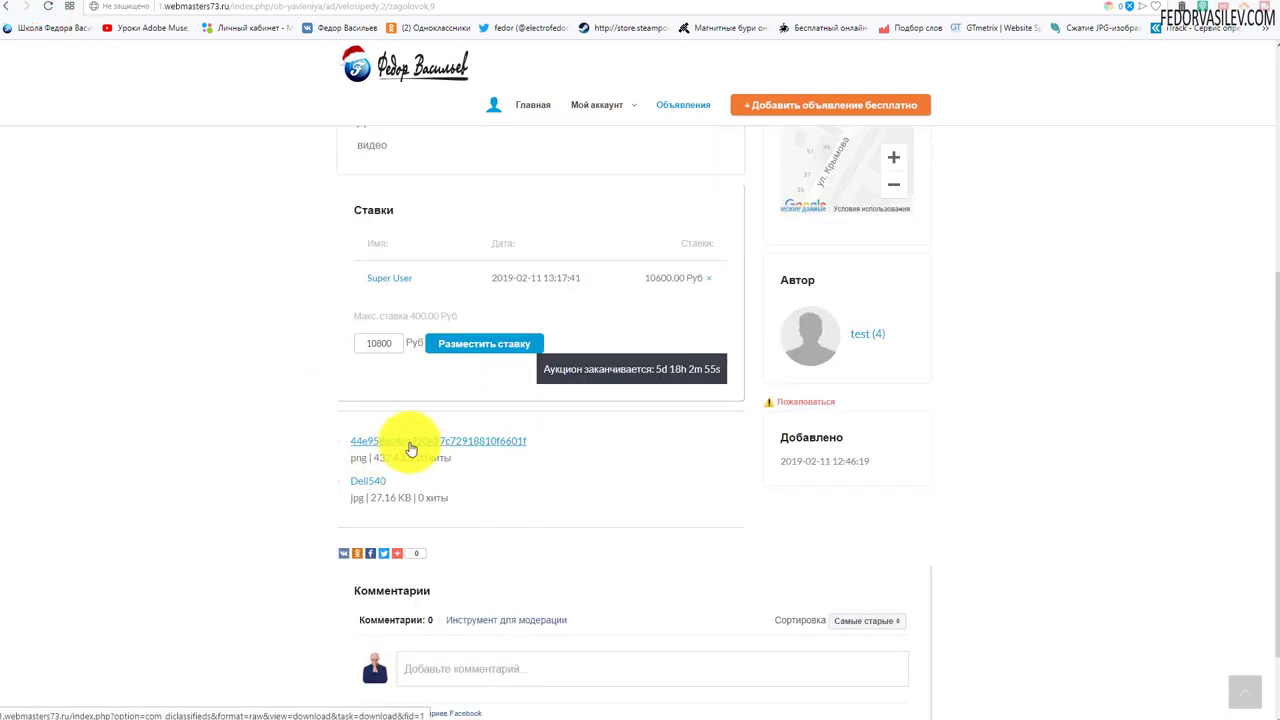
left_click(410, 445)
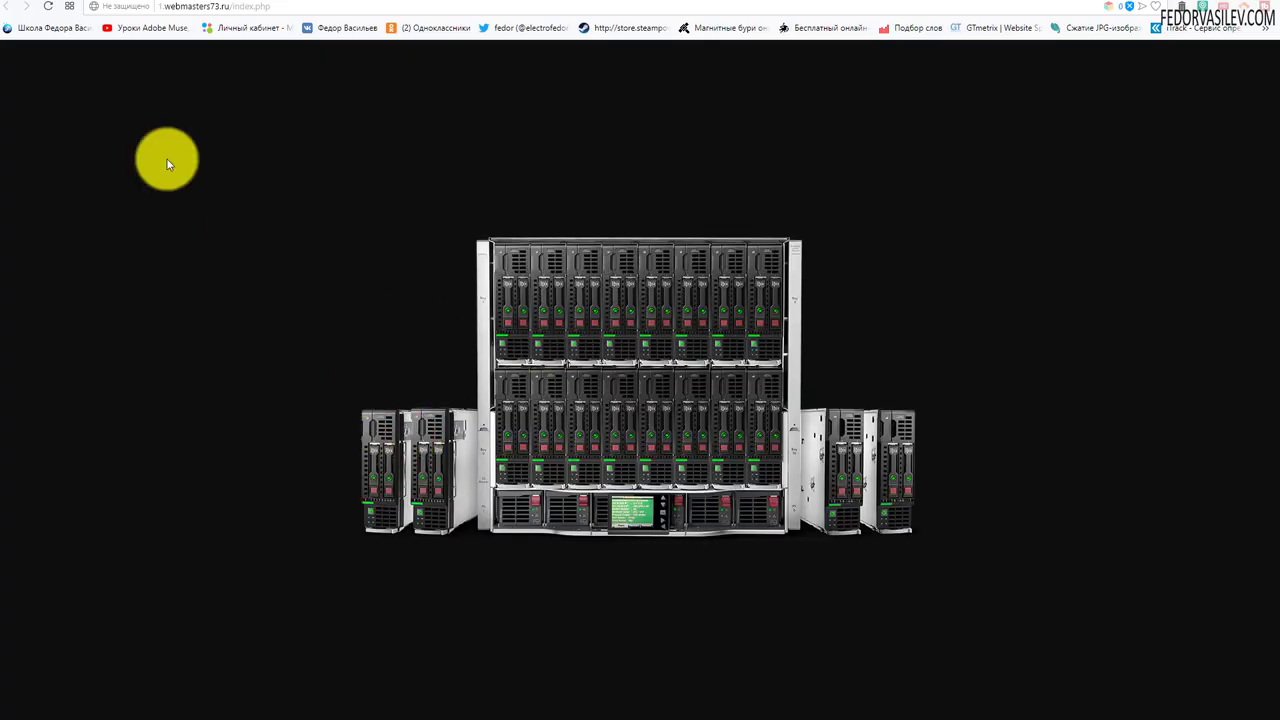
left_click(8, 6)
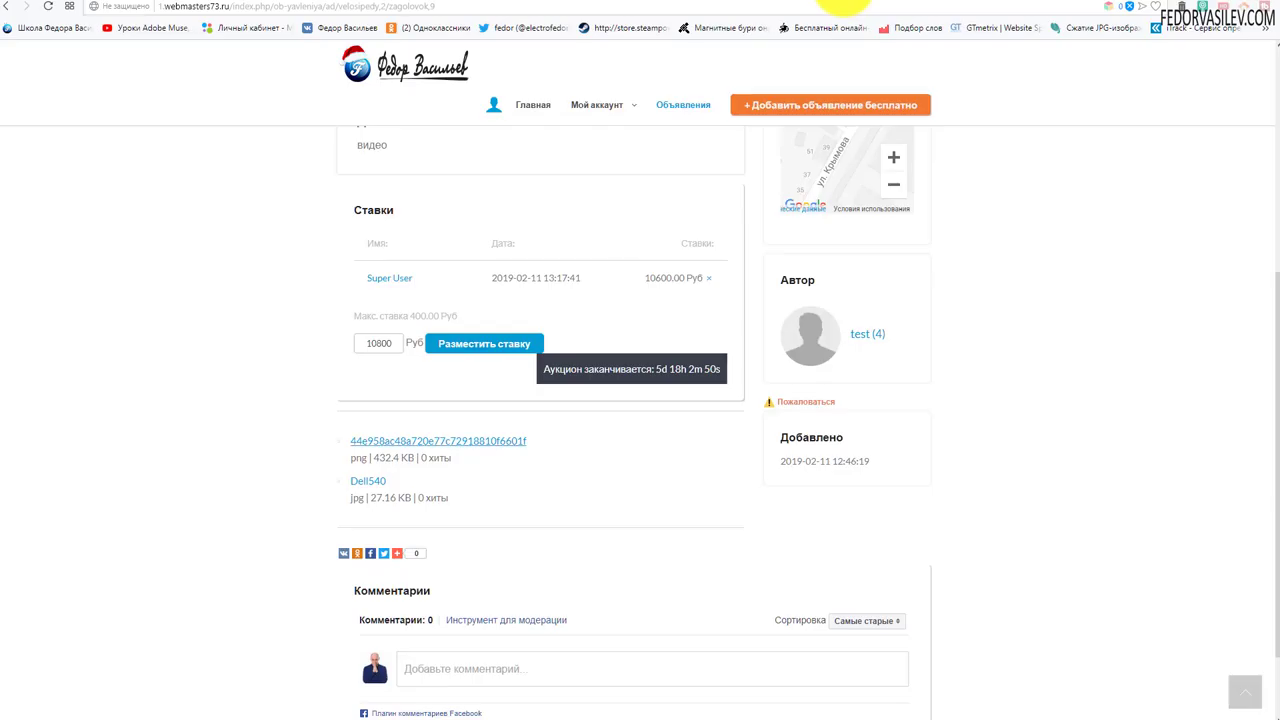
right_click(453, 446)
left_click(498, 522)
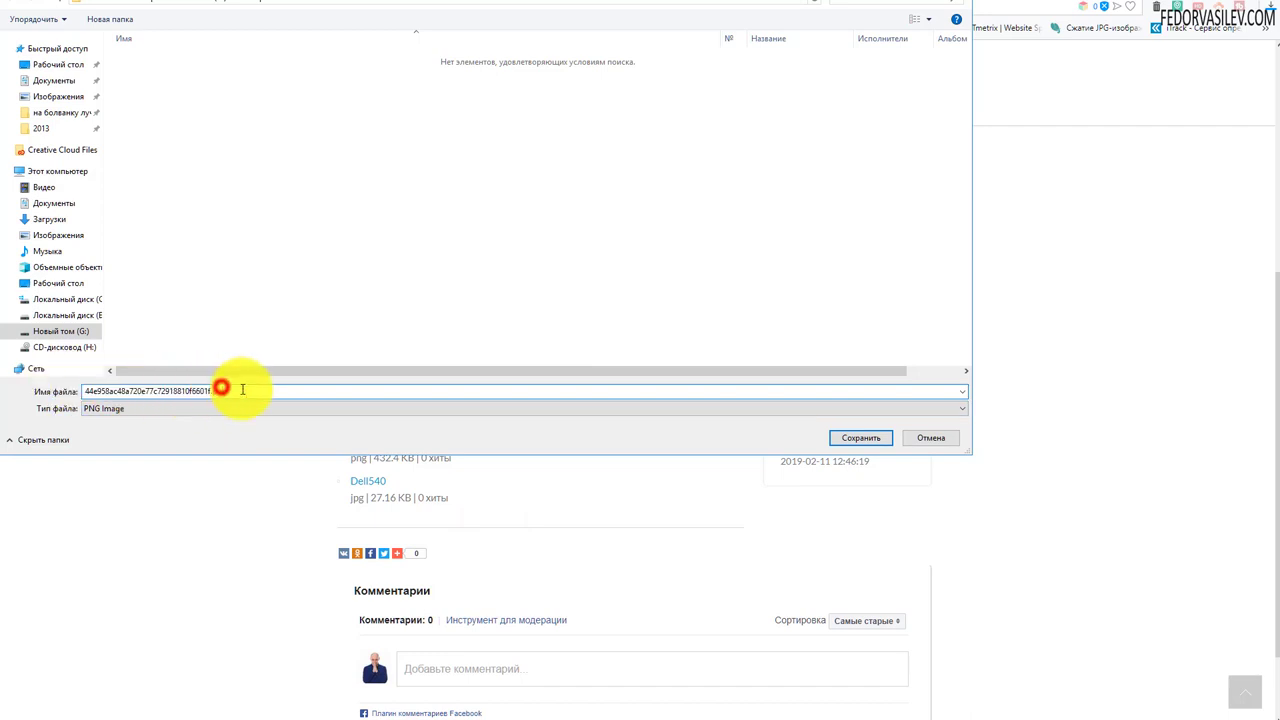
left_click_drag(225, 389, 63, 357)
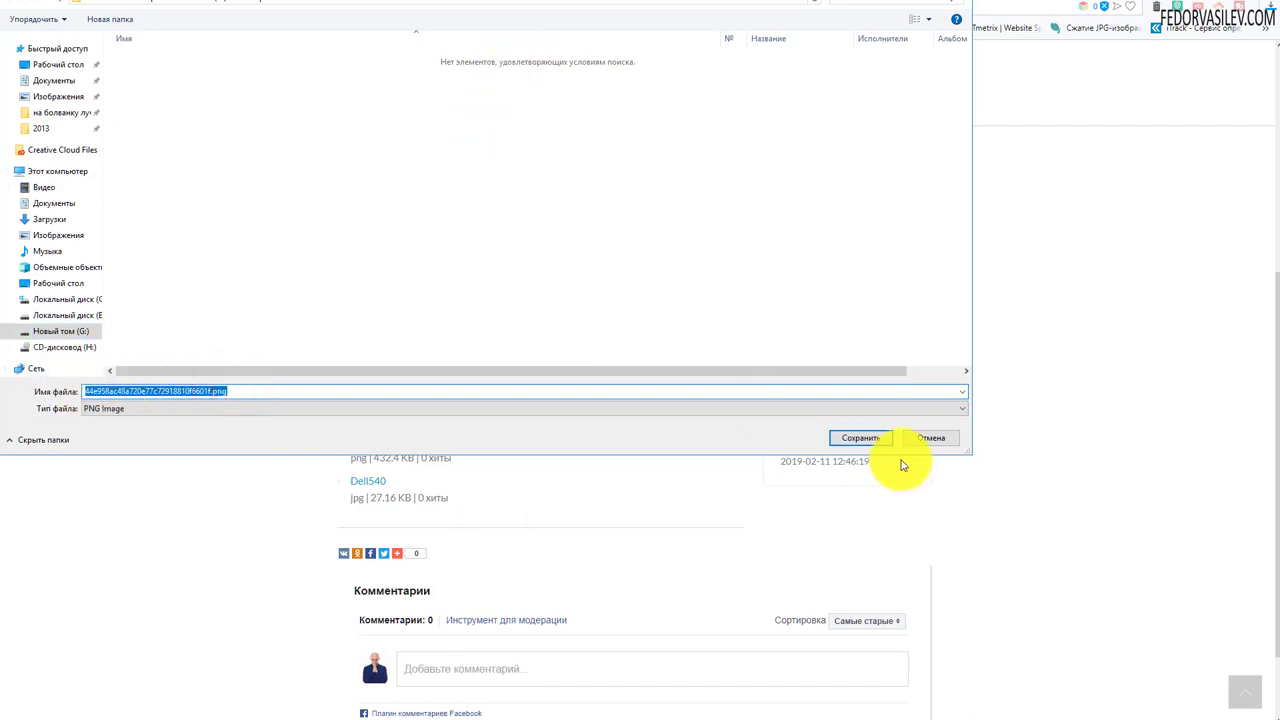
left_click(928, 444)
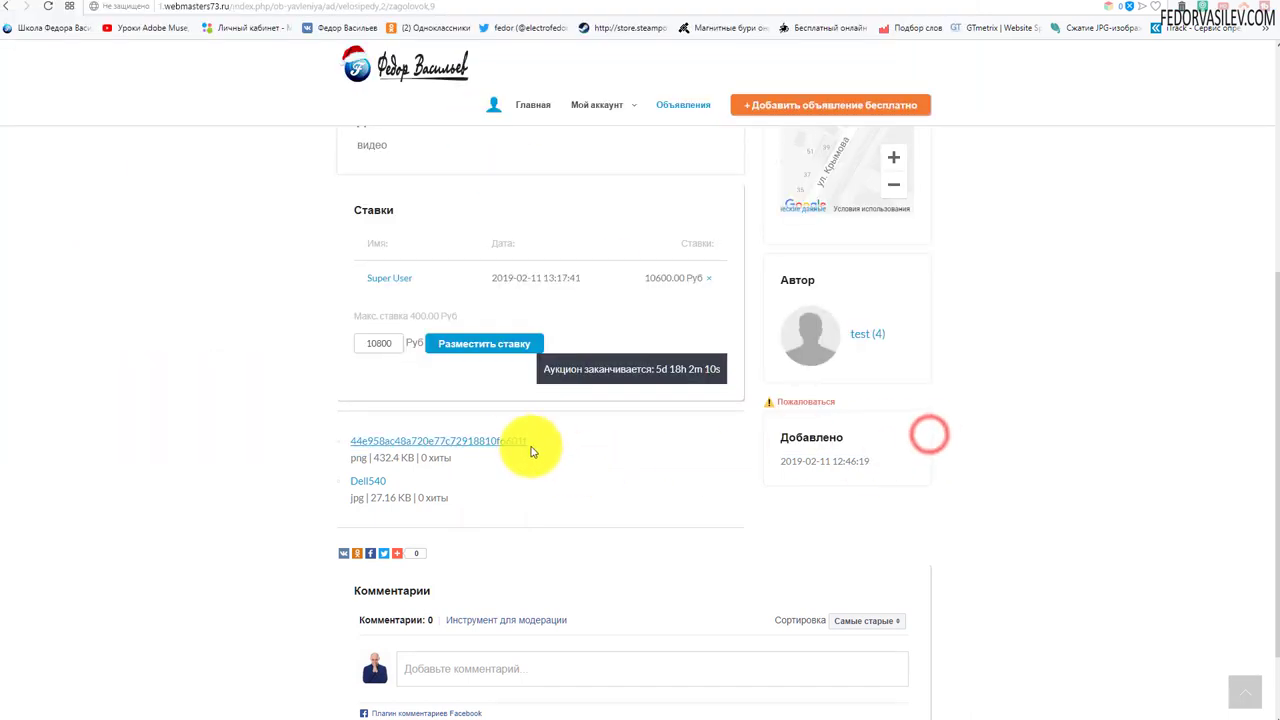
scroll(616, 447, "down", 1)
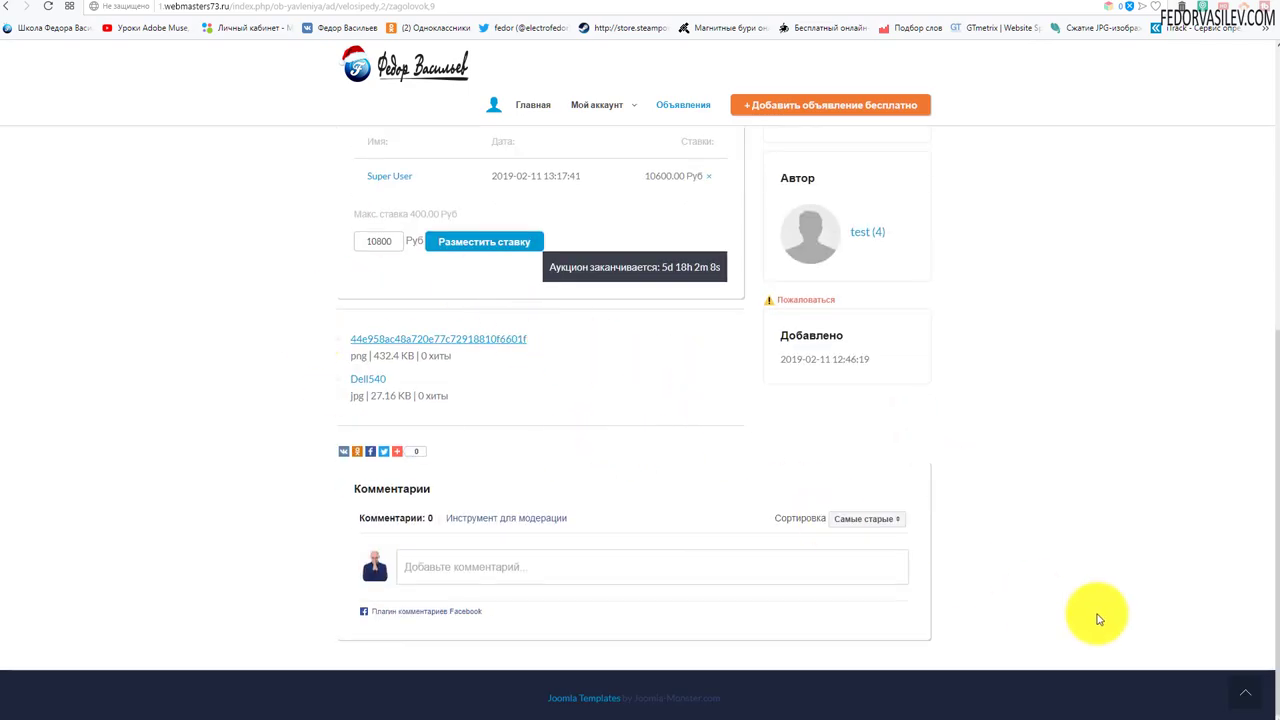
Step: Read the Bad Words app page on dj-extensions.com, including its description and the example plugin settings
key("alt+Tab")
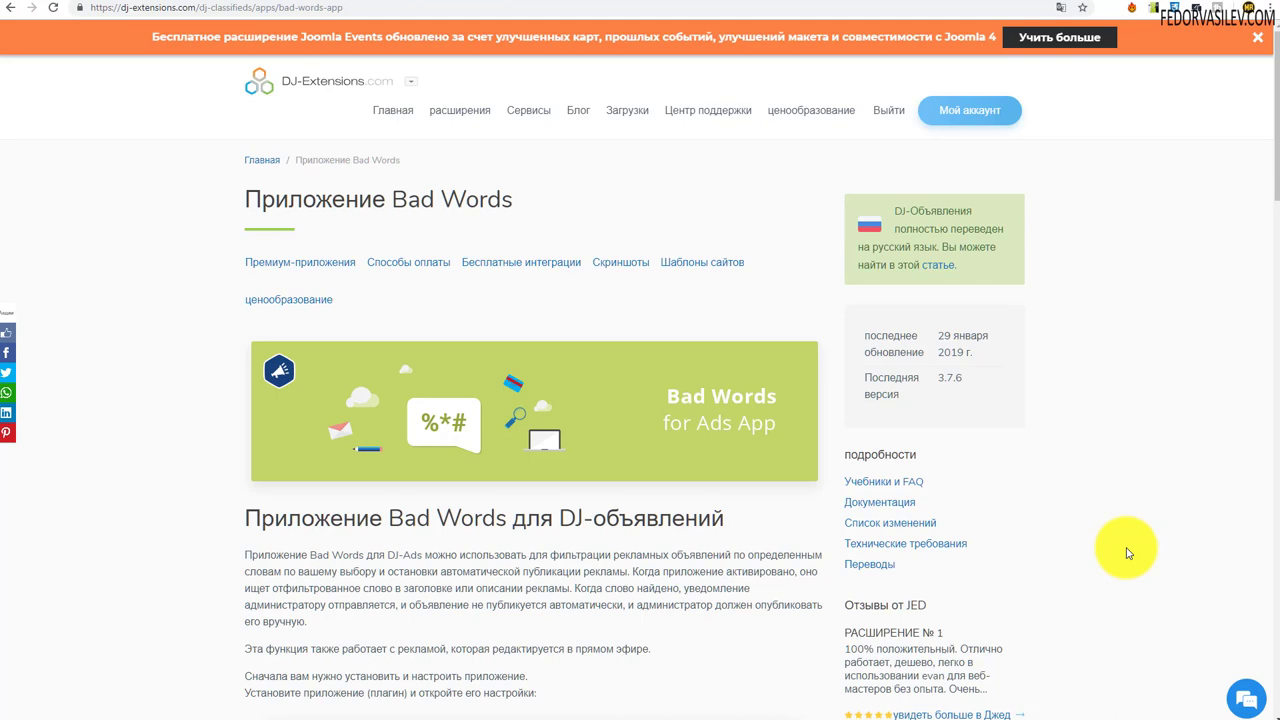
scroll(1100, 486, "down", 3)
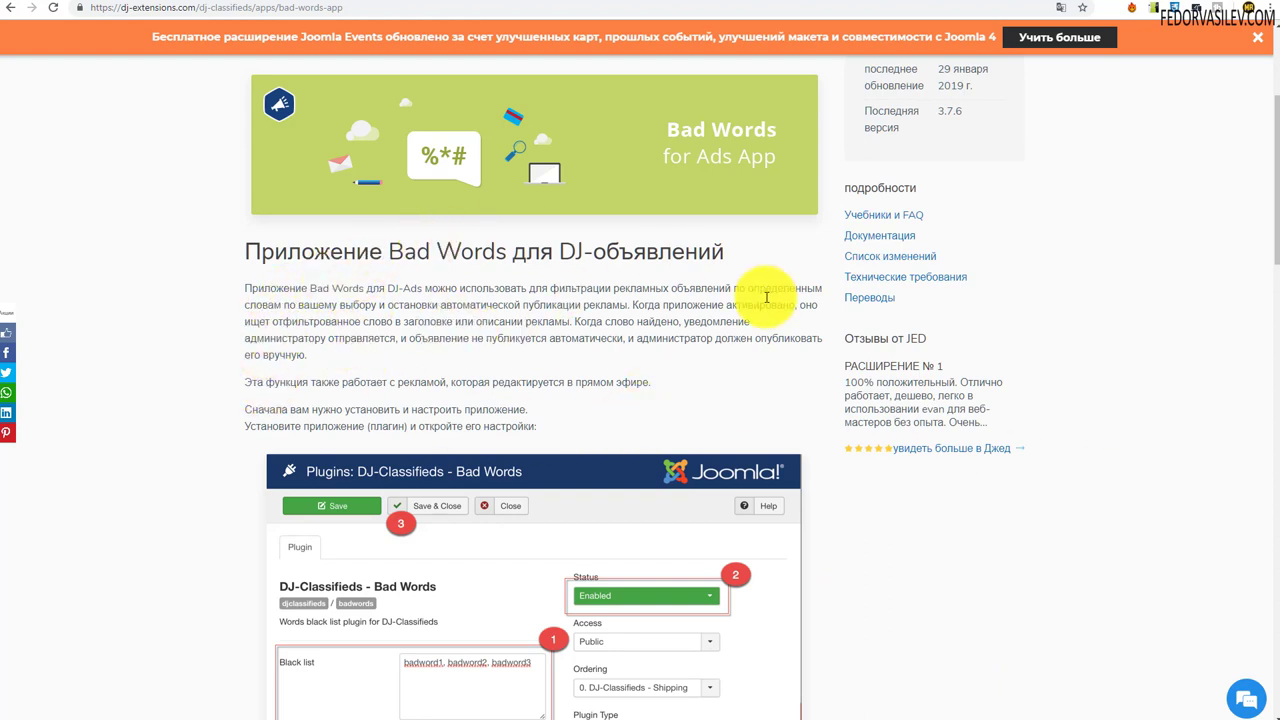
scroll(478, 340, "down", 2)
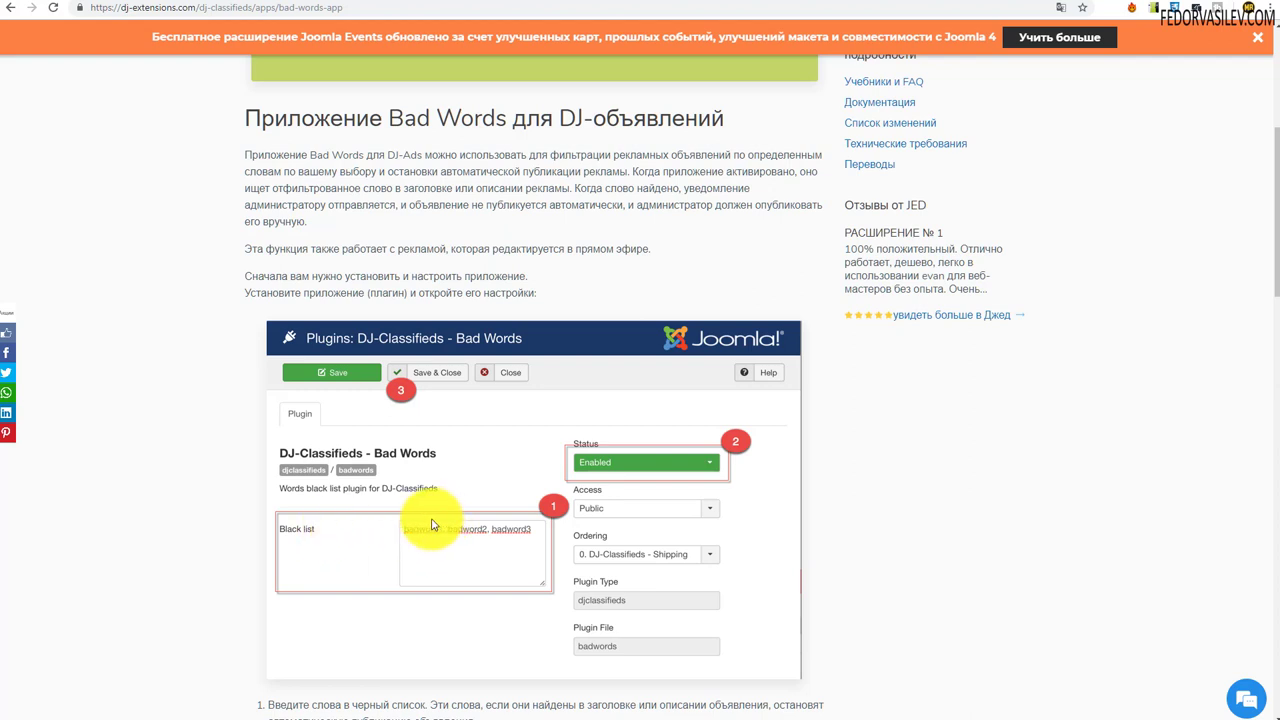
scroll(432, 525, "up", 1)
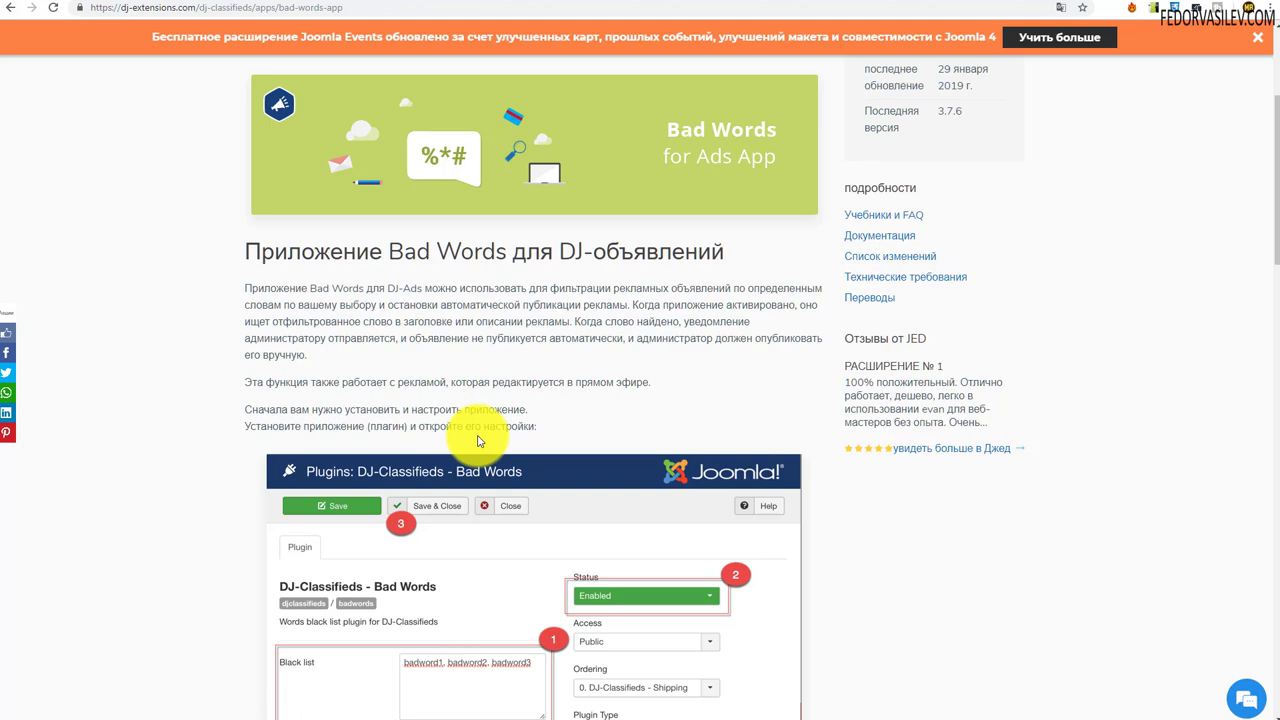
scroll(478, 441, "down", 1)
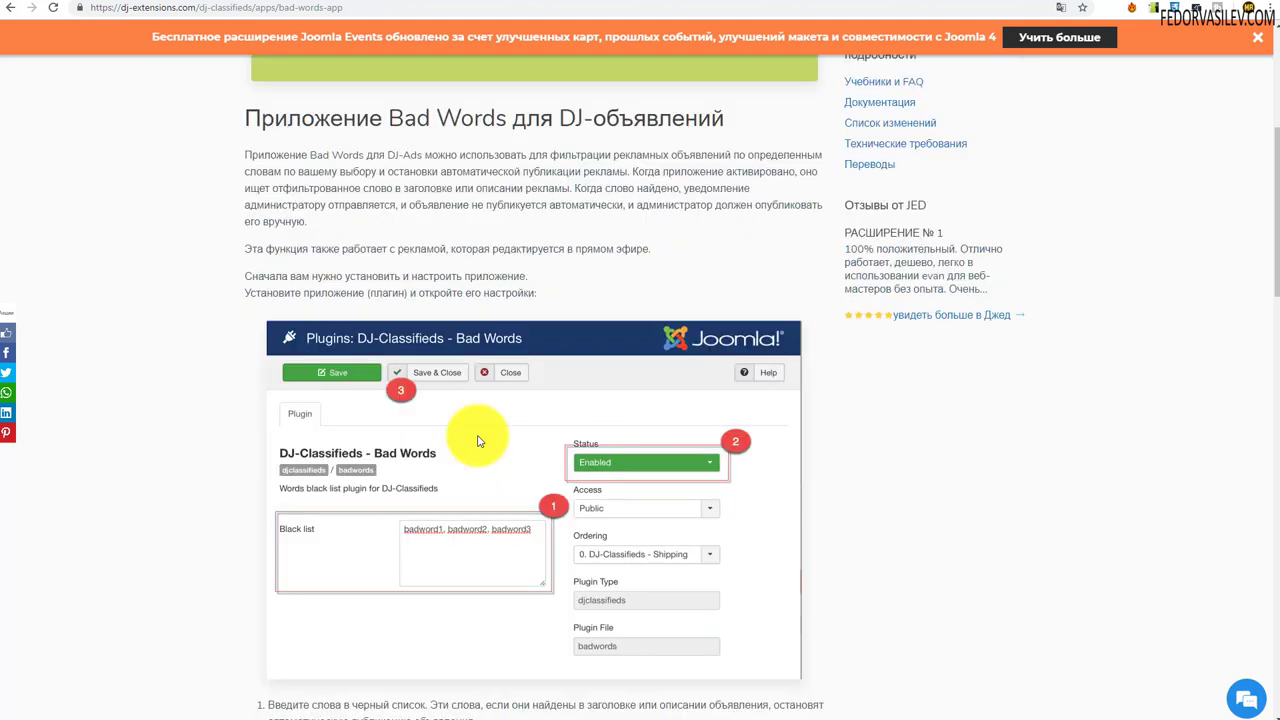
Step: Read how the Bad Words app handles blacklisted words: the user warning, the administrator e-mail and the e-mail template with identifier 30
scroll(478, 441, "down", 4)
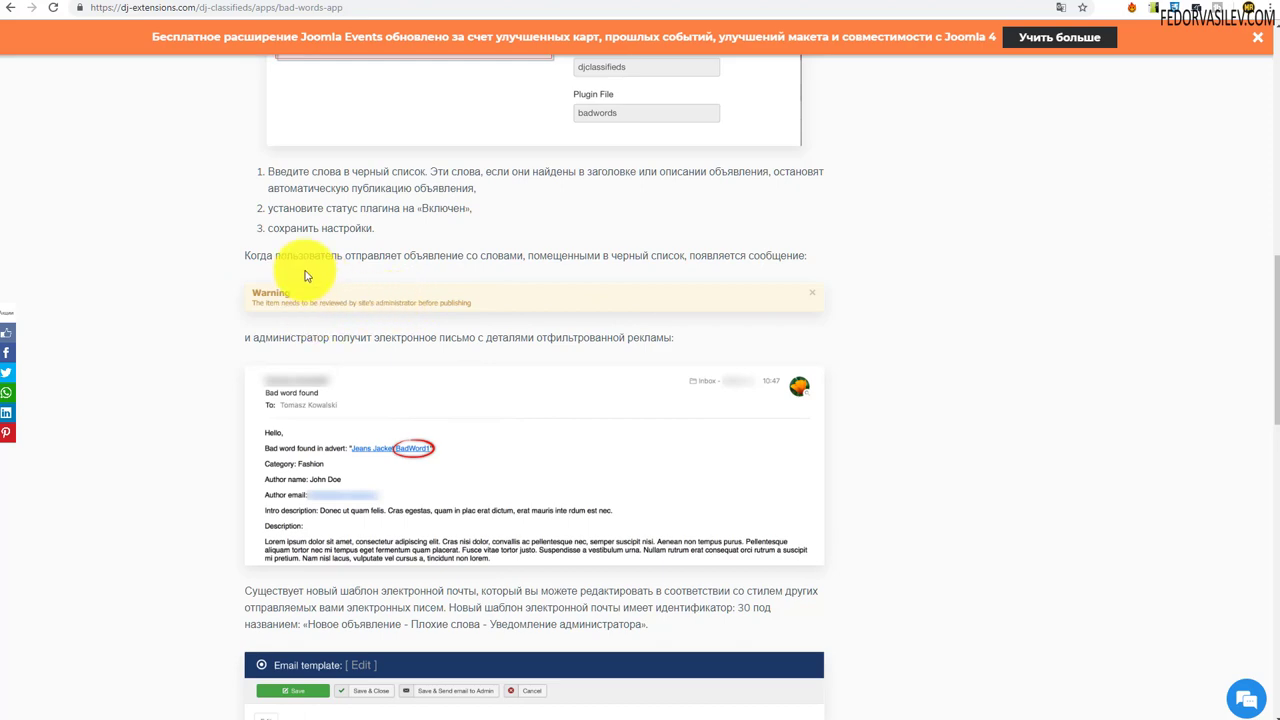
scroll(324, 270, "down", 2)
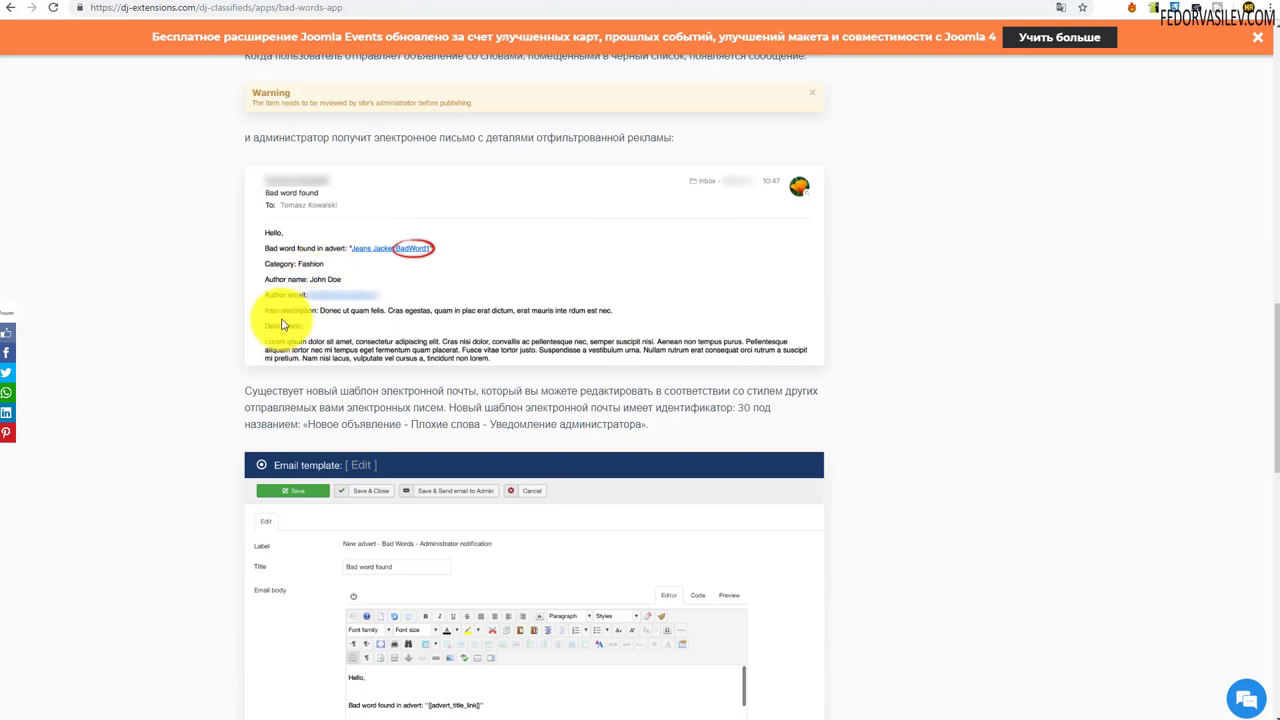
scroll(280, 320, "up", 2)
scroll(409, 340, "down", 1)
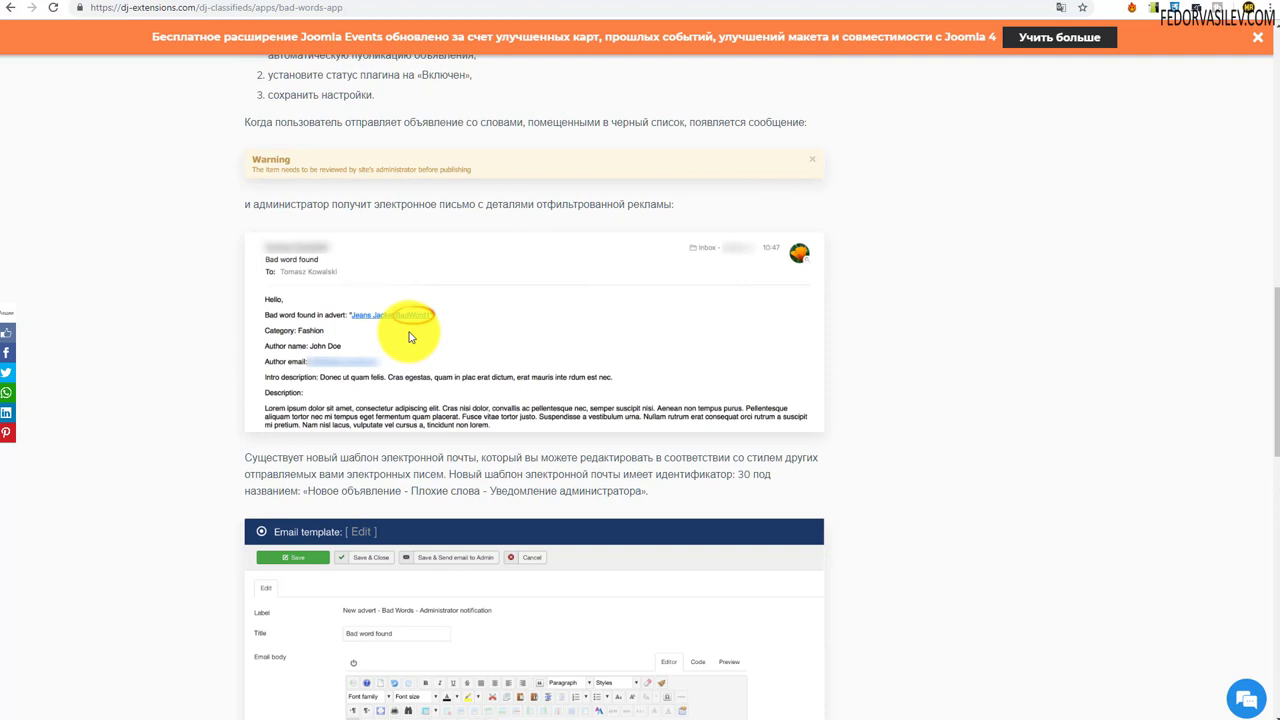
scroll(409, 338, "down", 2)
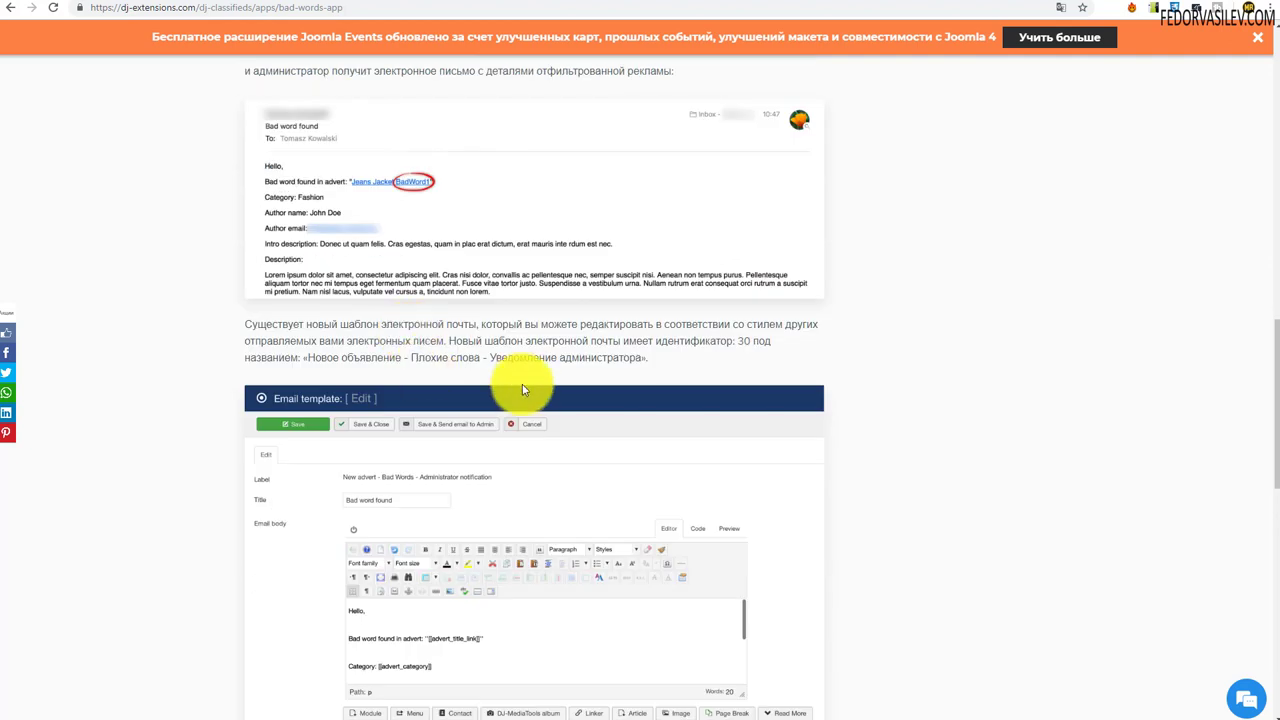
left_click_drag(517, 357, 423, 346)
left_click(897, 368)
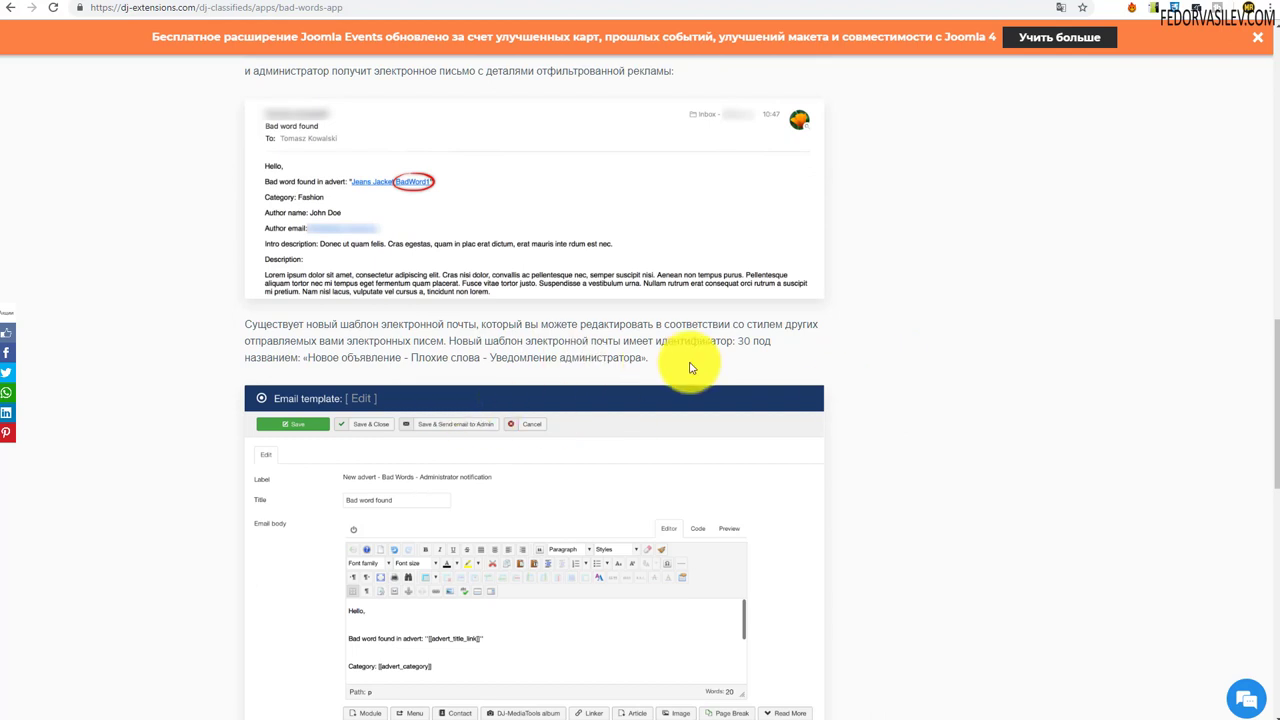
double_click(740, 341)
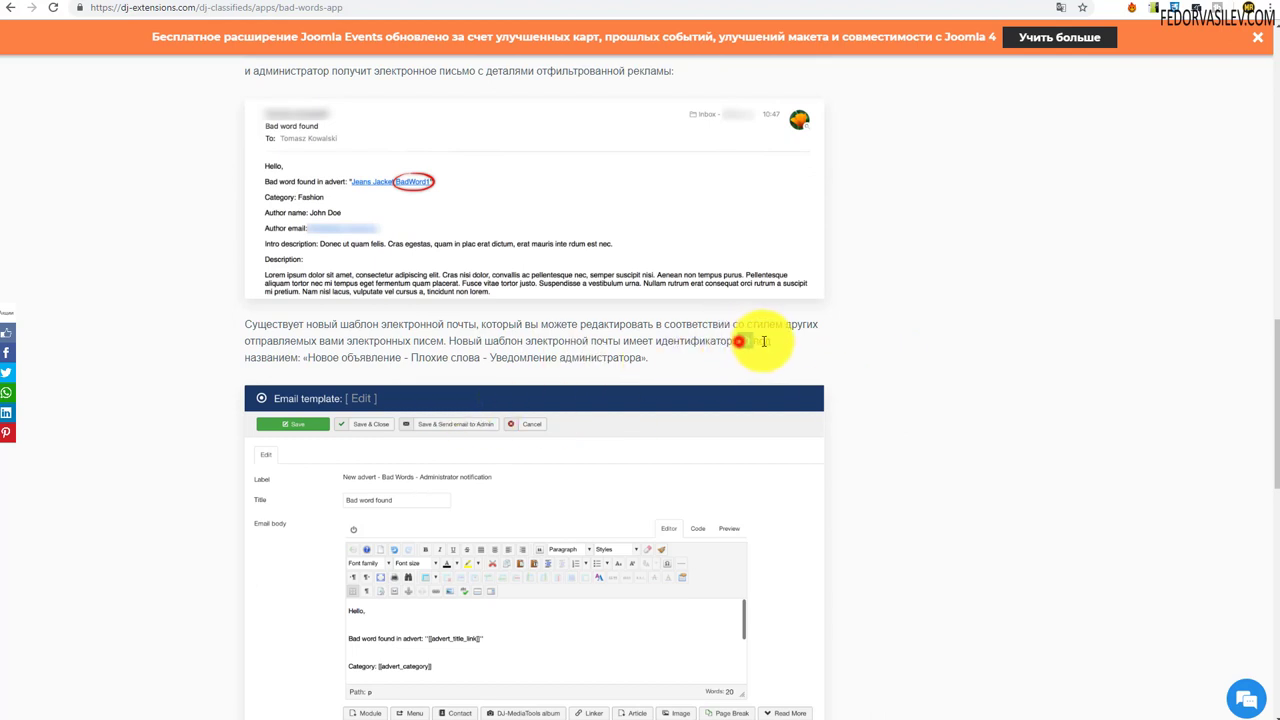
left_click(1053, 355)
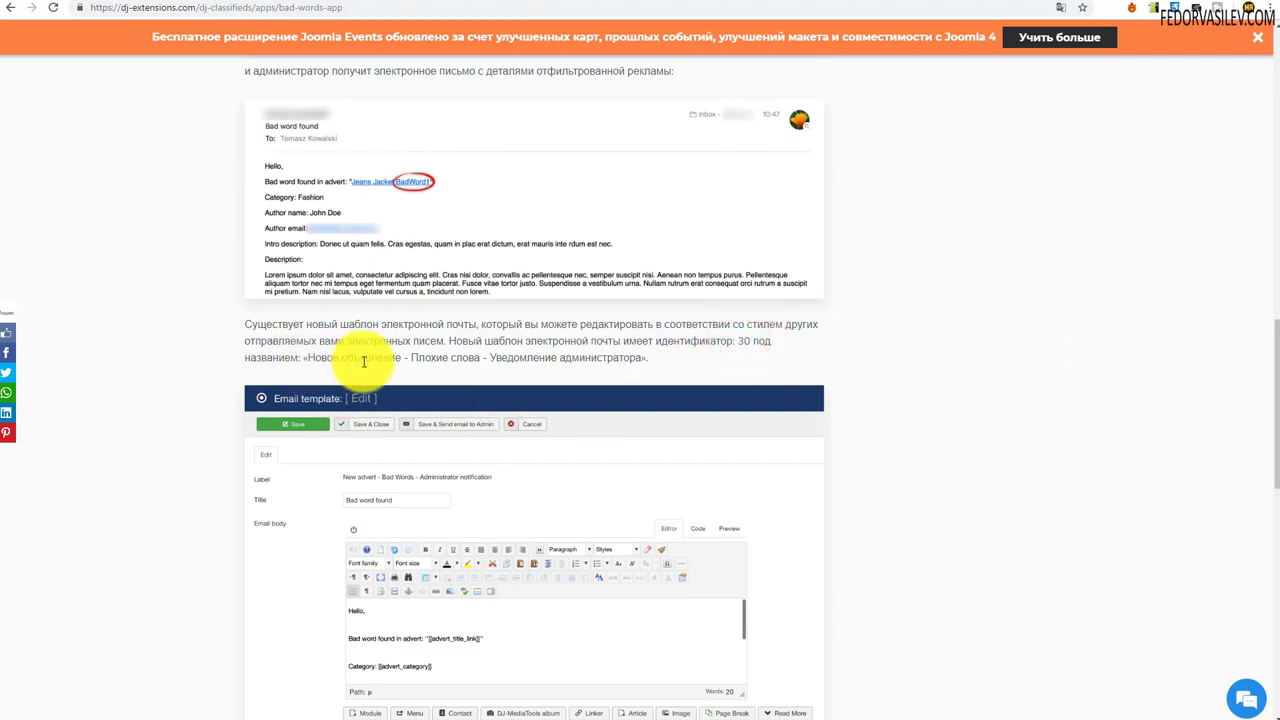
left_click_drag(476, 357, 409, 356)
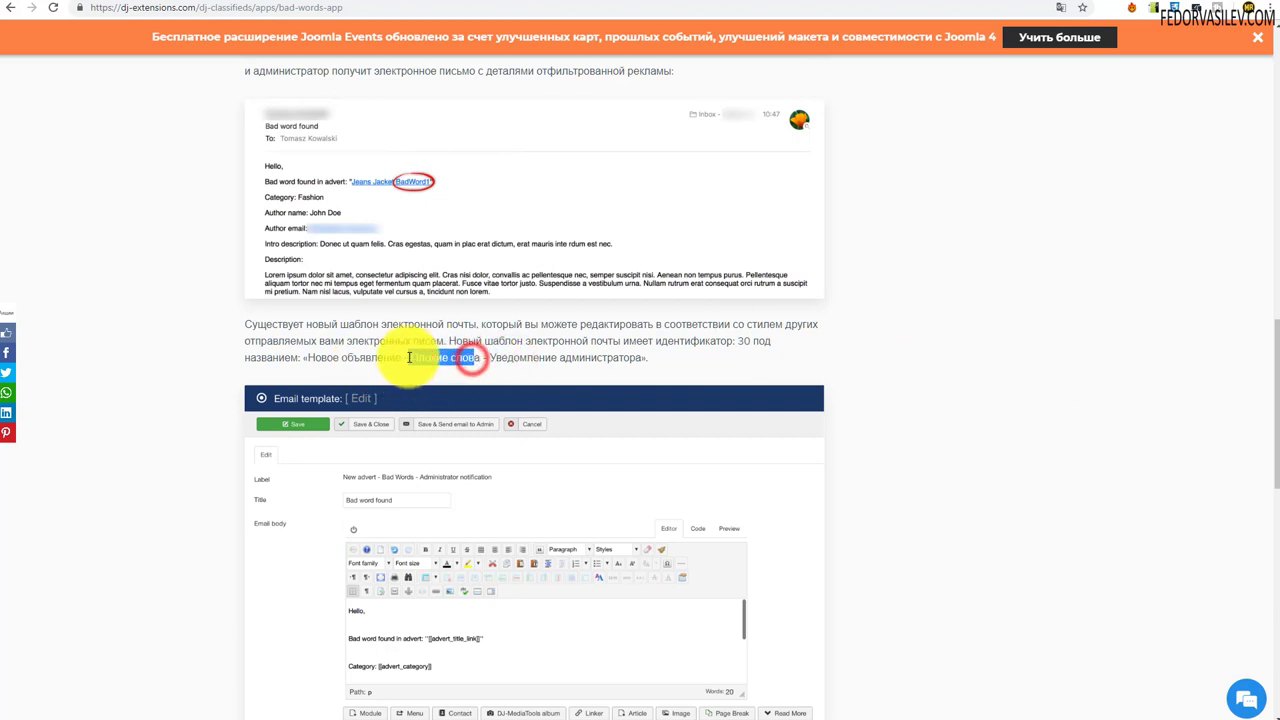
scroll(300, 320, "down", 2)
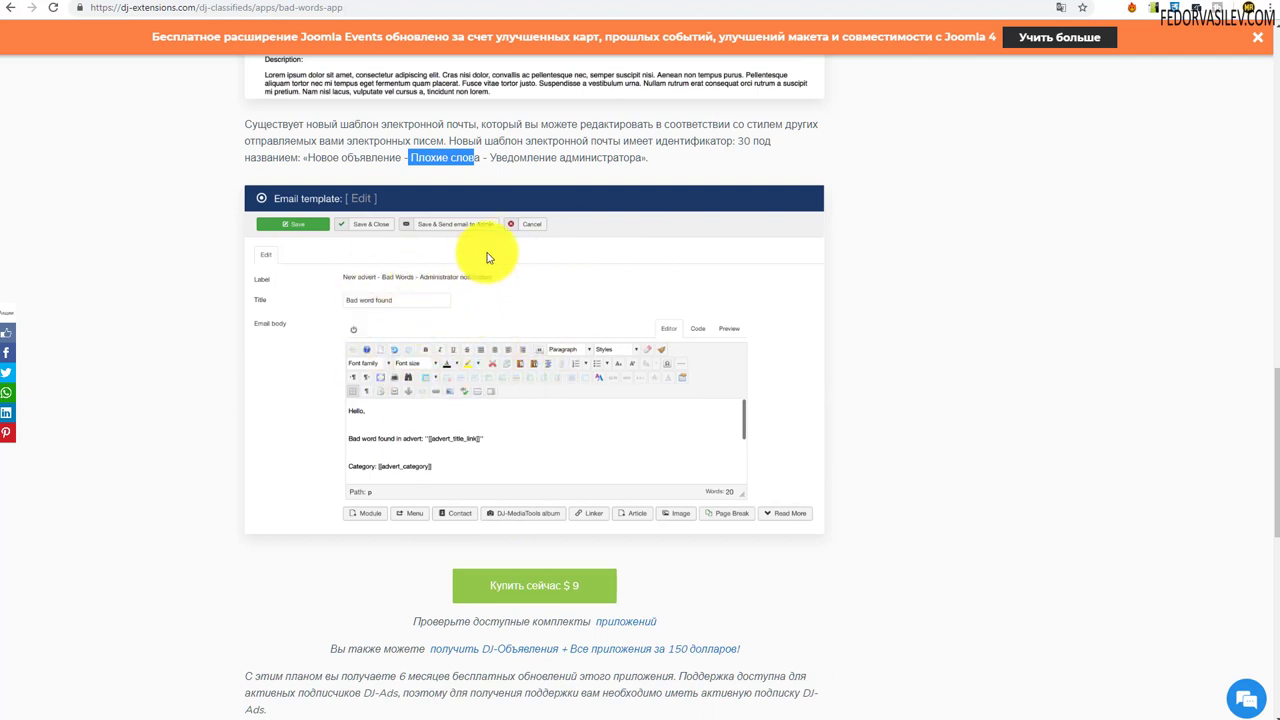
scroll(716, 306, "down", 3)
scroll(709, 300, "up", 4)
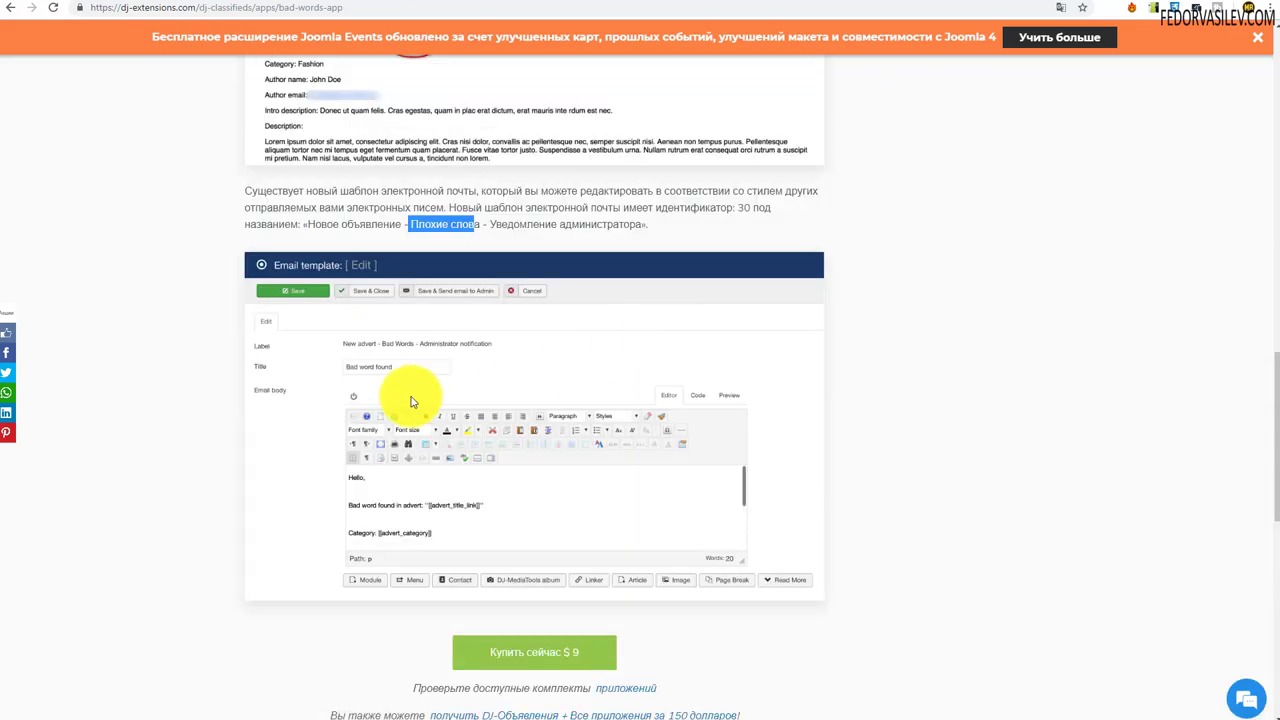
Step: Review the Bad Words app's description and example Black list settings once more
scroll(543, 363, "up", 5)
scroll(560, 364, "up", 6)
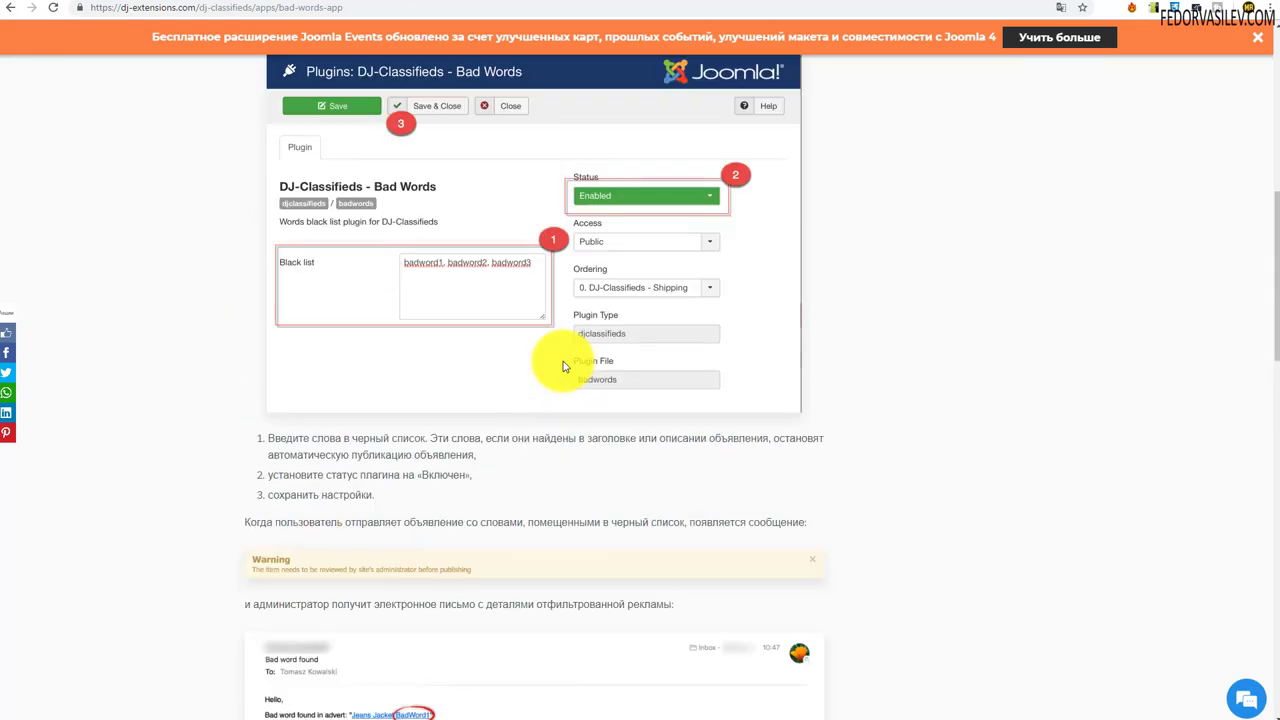
scroll(677, 468, "up", 3)
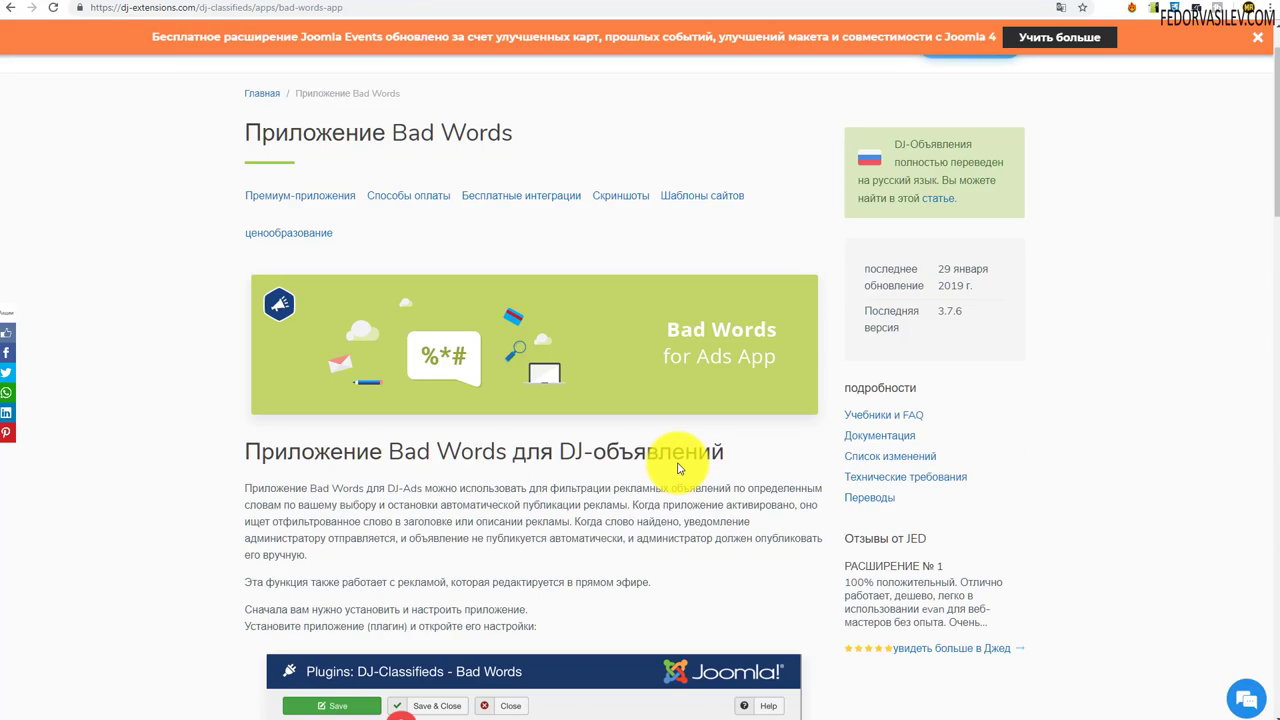
scroll(678, 463, "up", 1)
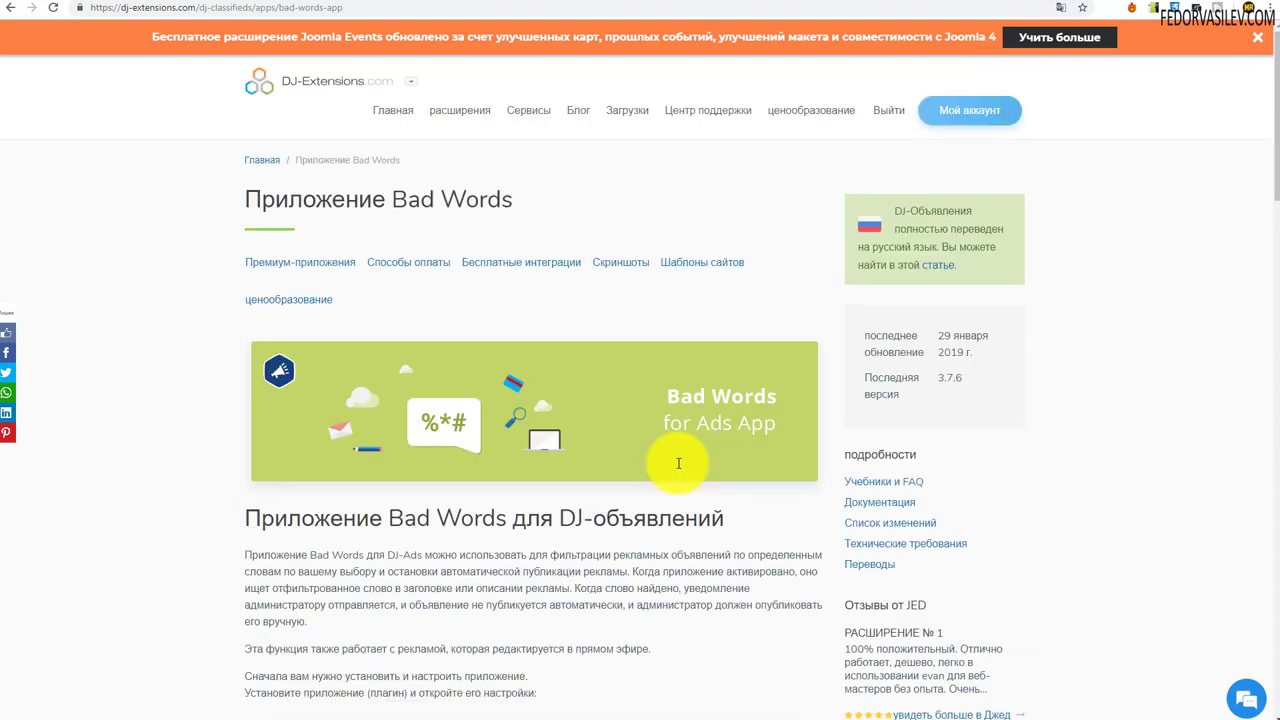
scroll(678, 463, "down", 7)
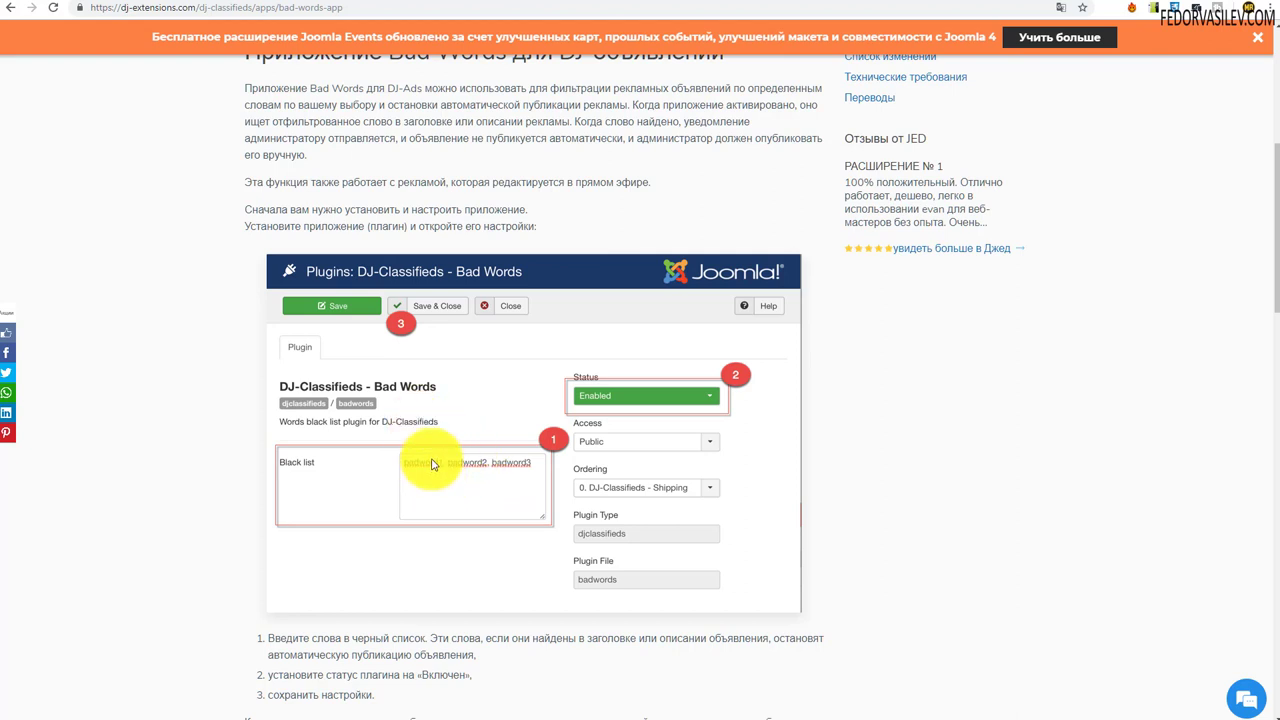
scroll(446, 430, "up", 3)
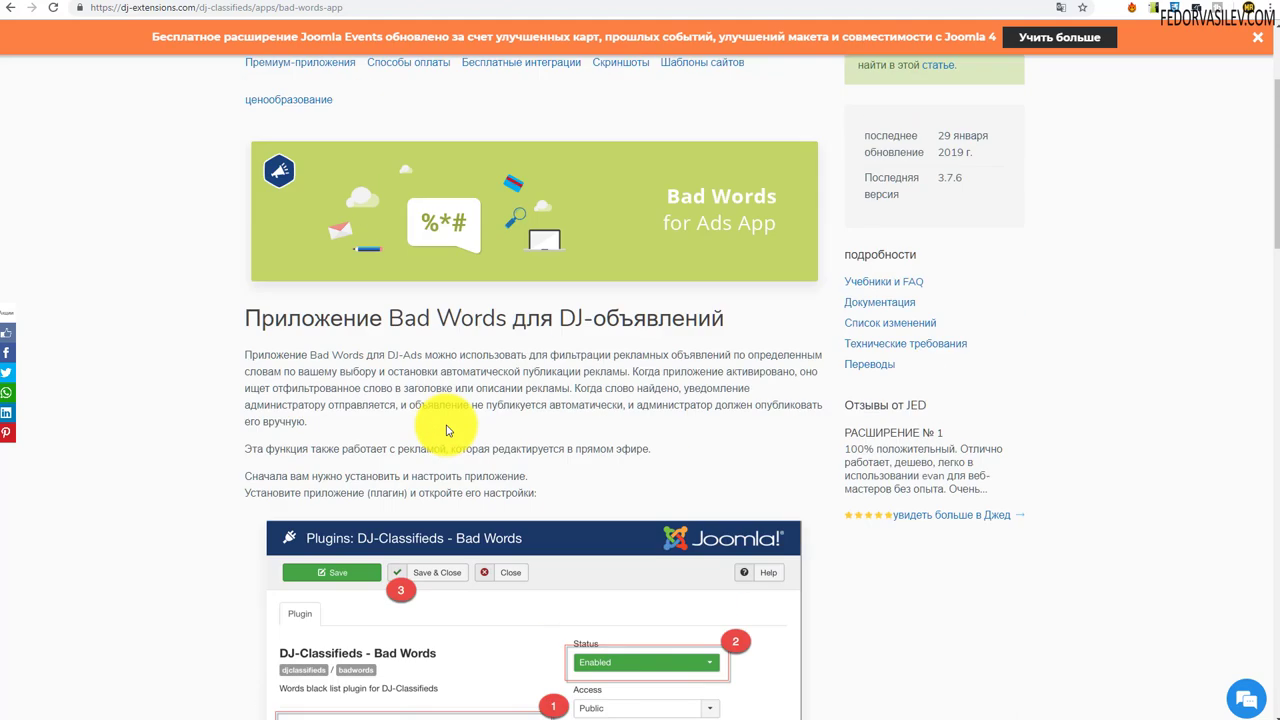
Step: Switch to the Joomla administrator and install the DJ-Classifieds Bad Words plugin from its ZIP package in the local folder
key("alt+Tab")
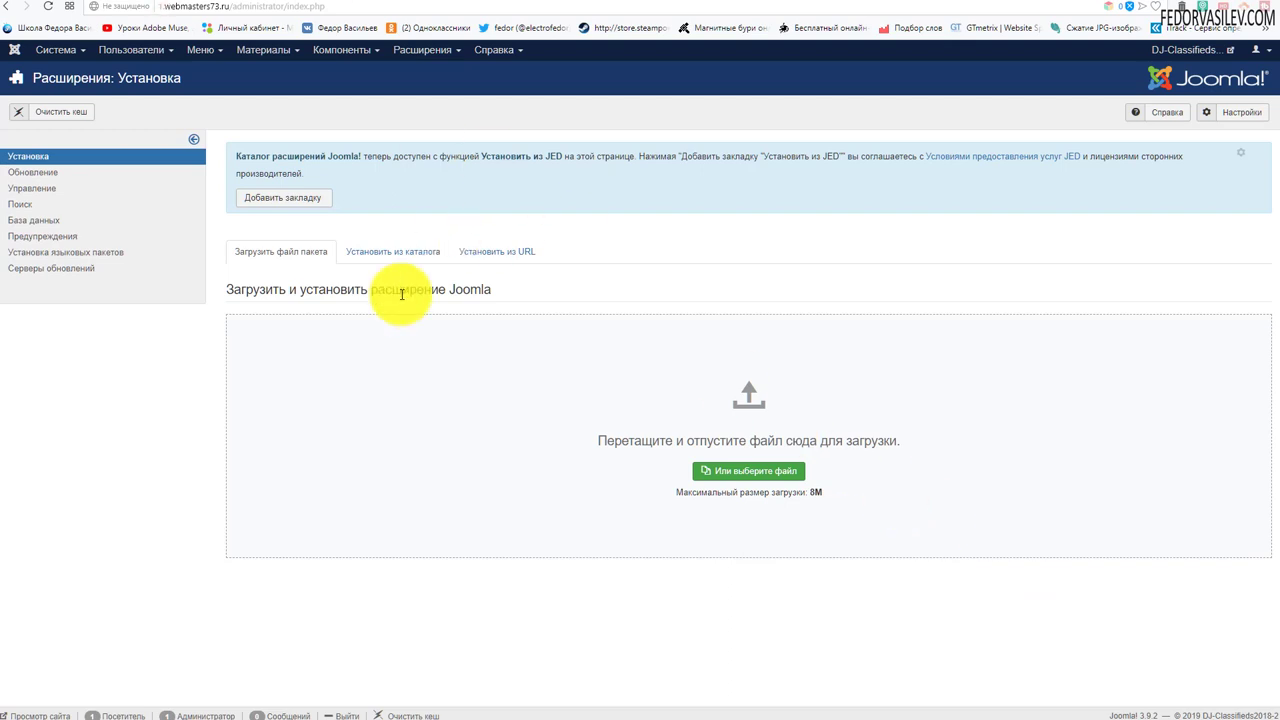
key("alt+Tab")
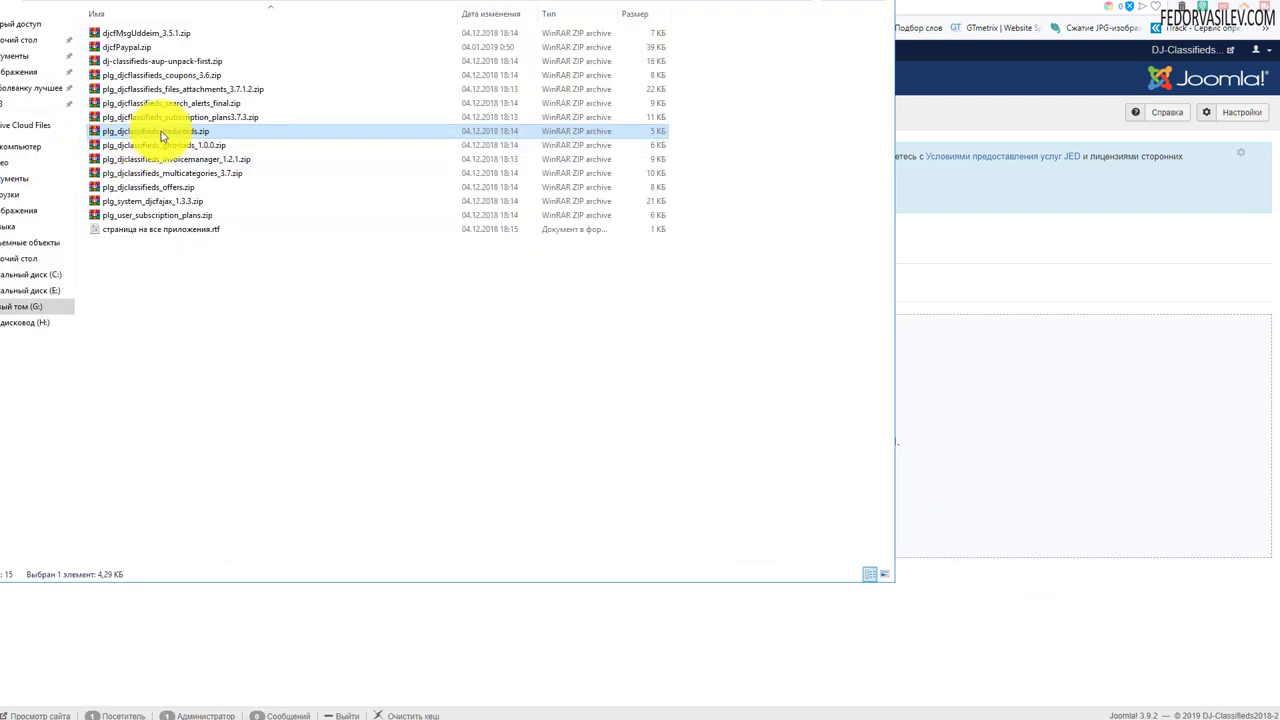
left_click_drag(177, 131, 970, 383)
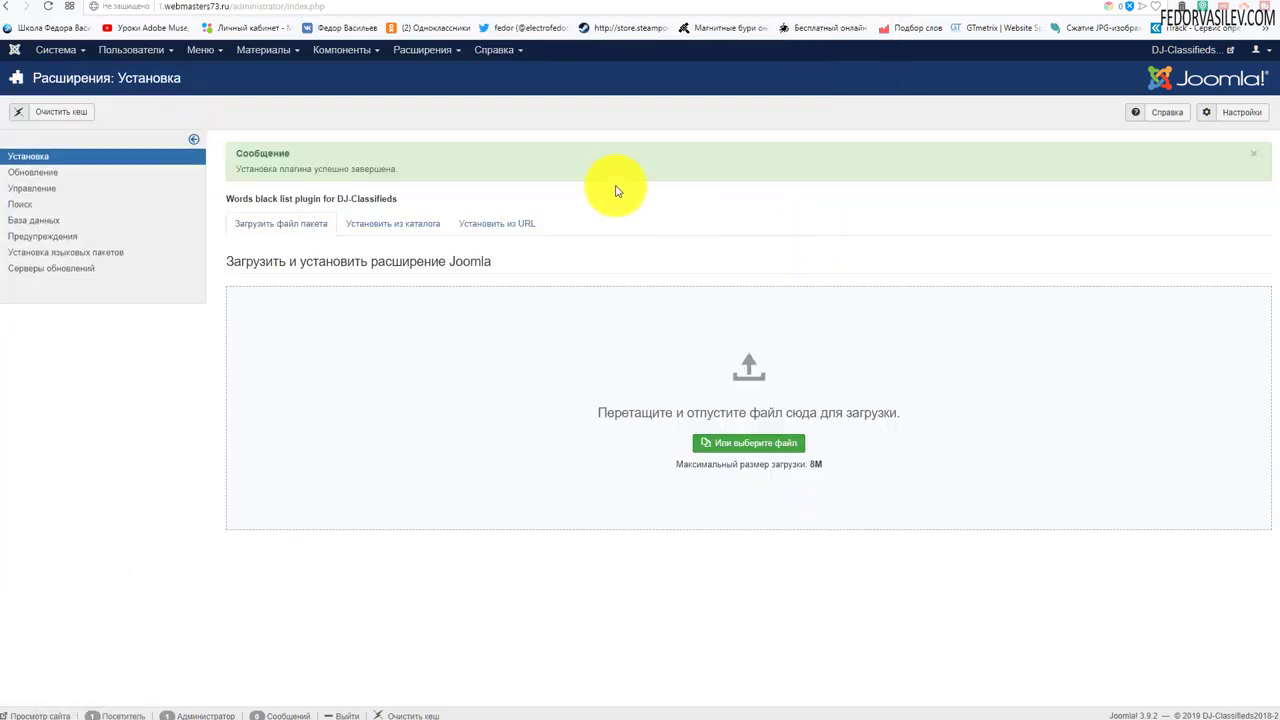
Step: Open the DJ-Classifieds - Bad Words plugin's settings and set its status to Включено
left_click(440, 52)
left_click(440, 120)
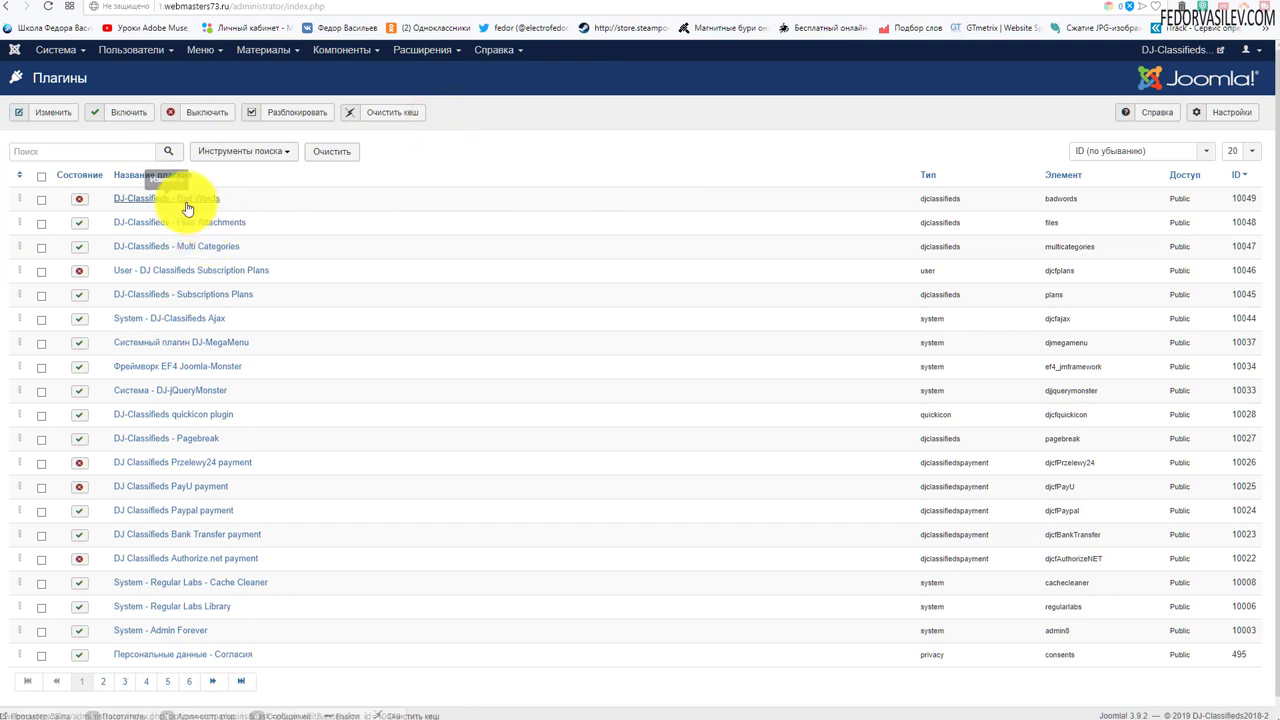
left_click(186, 203)
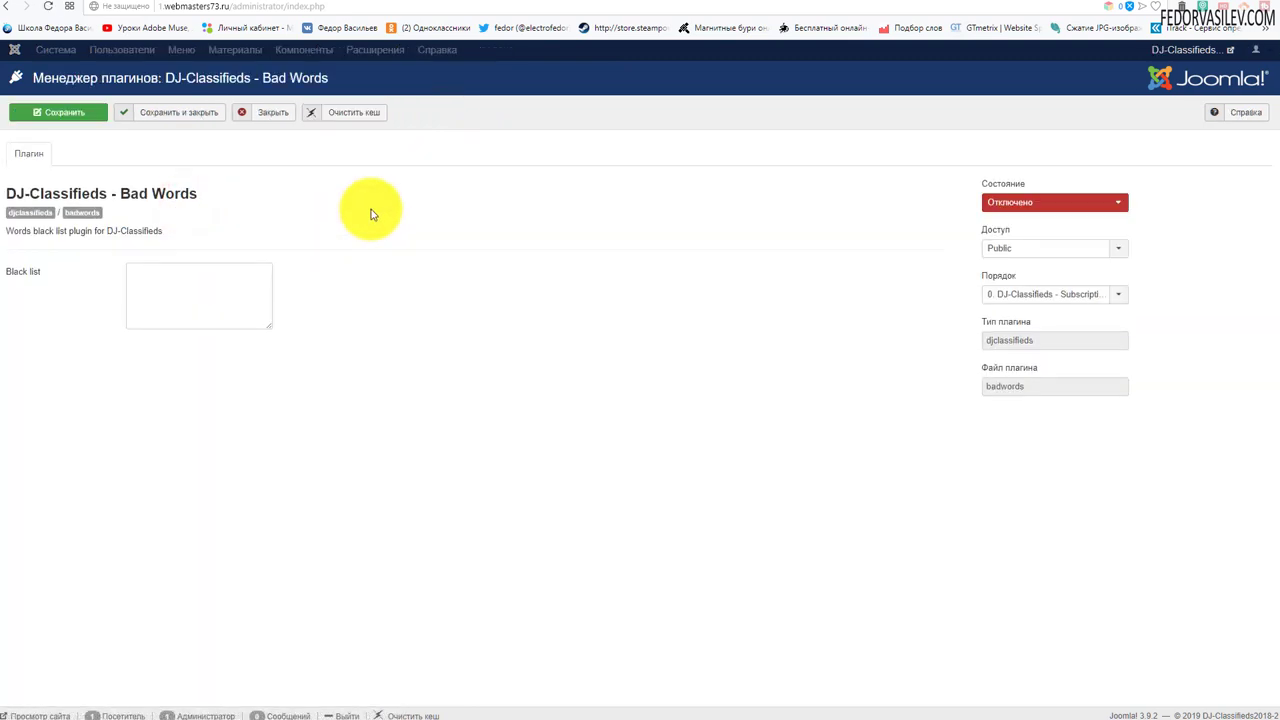
left_click(1073, 203)
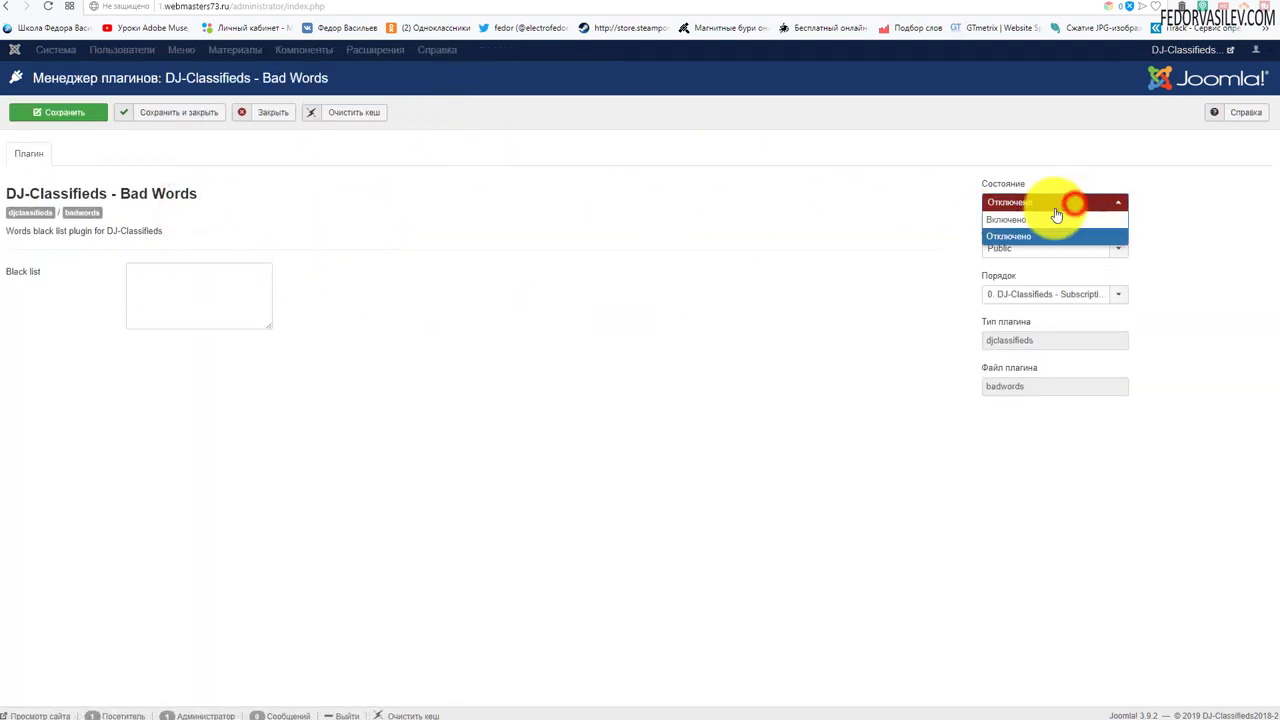
left_click(1046, 219)
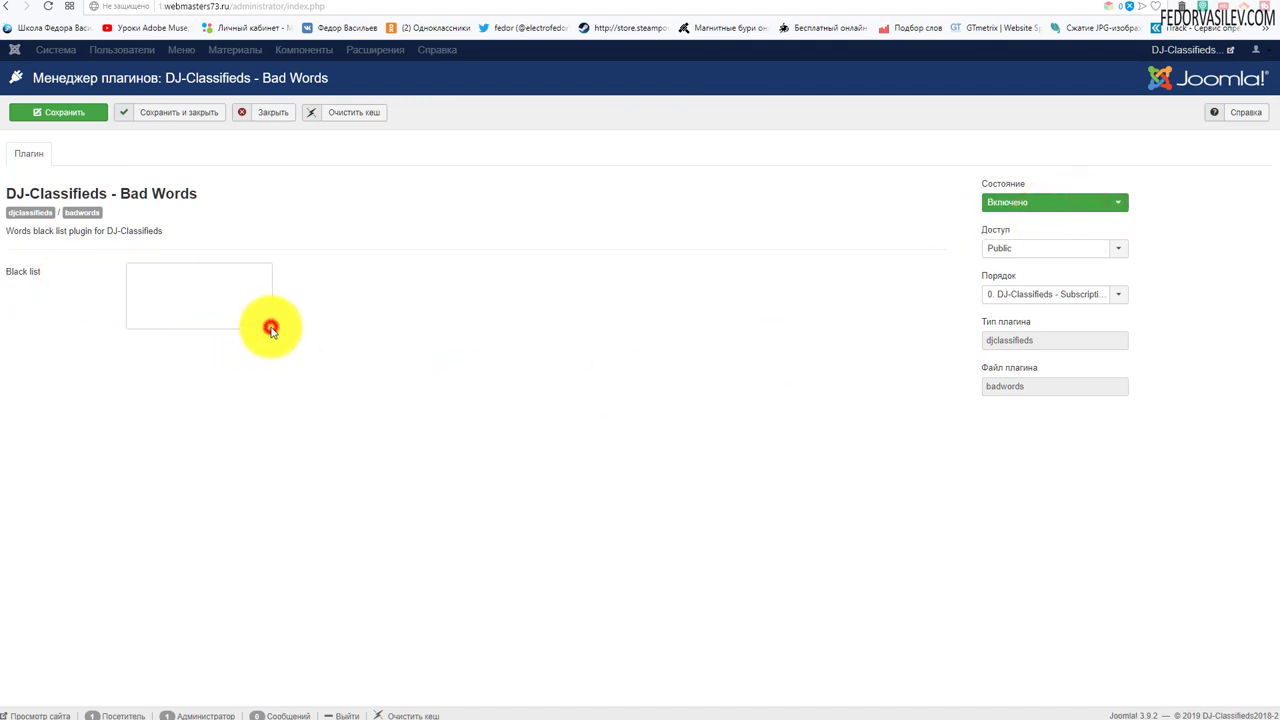
Step: Enlarge the Black list field, enter "бомба, зло, взрыв" and save the plugin settings
left_click_drag(270, 330, 814, 441)
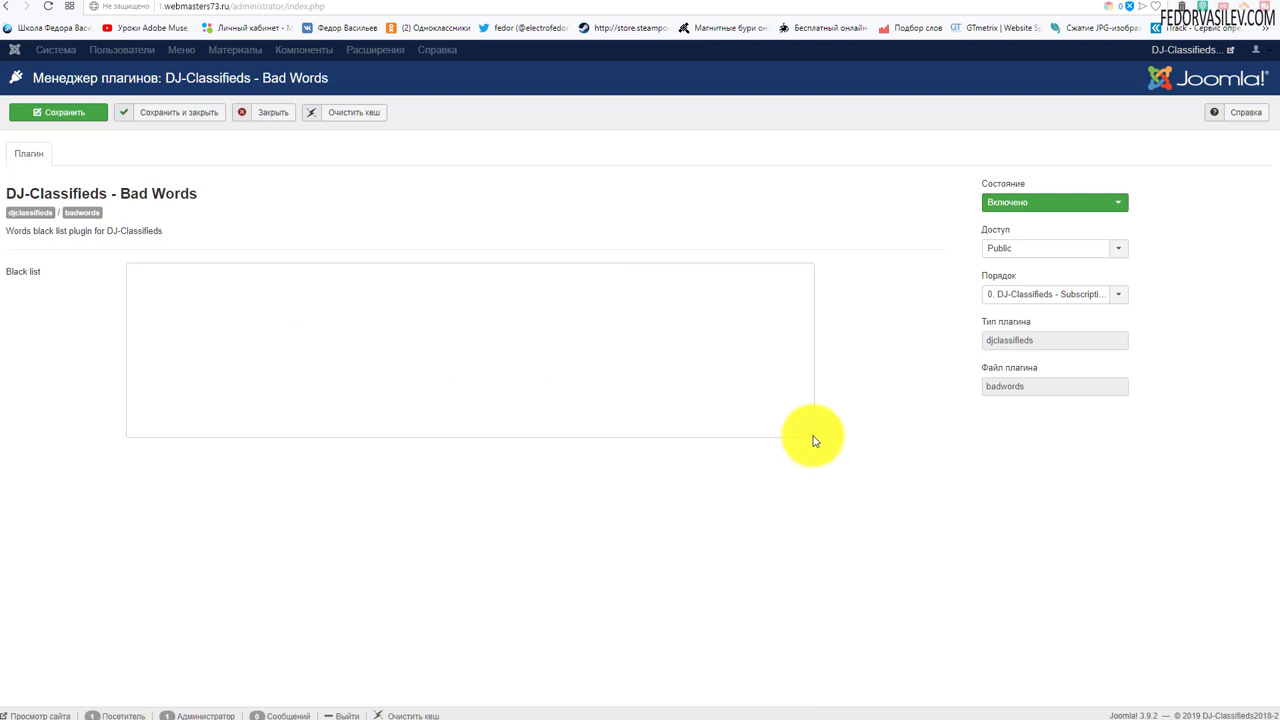
left_click(252, 292)
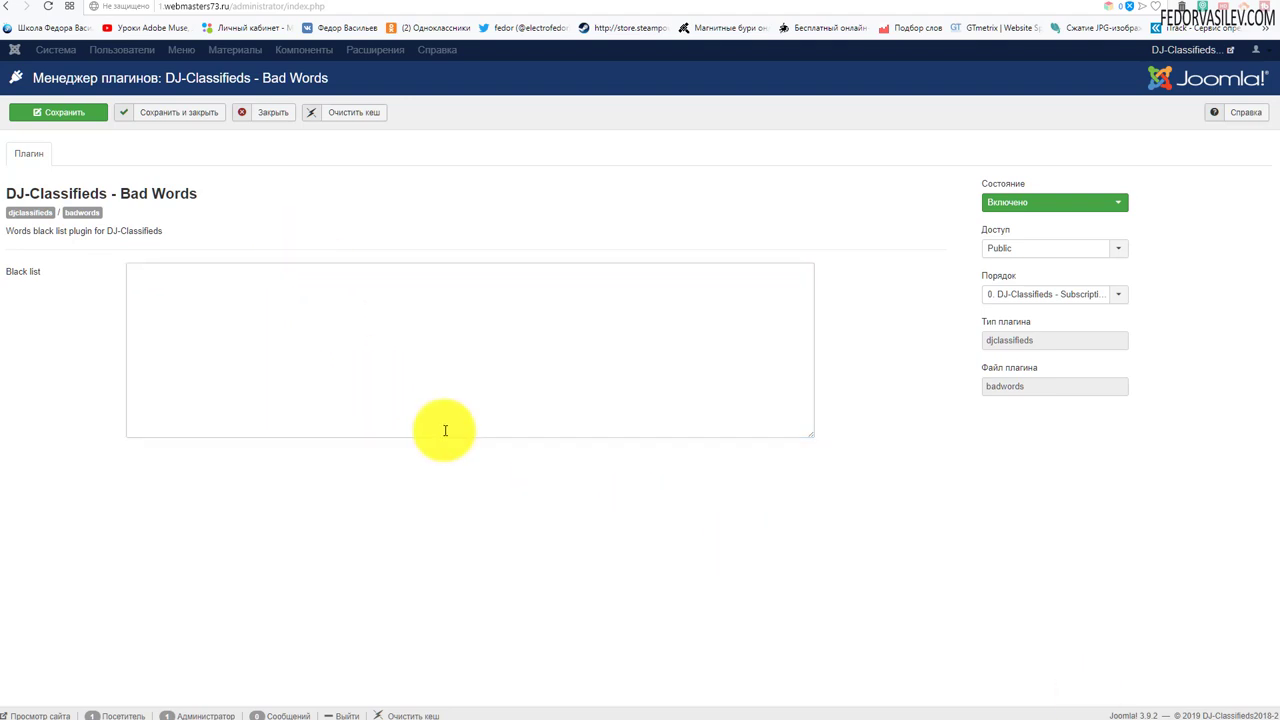
left_click(203, 298)
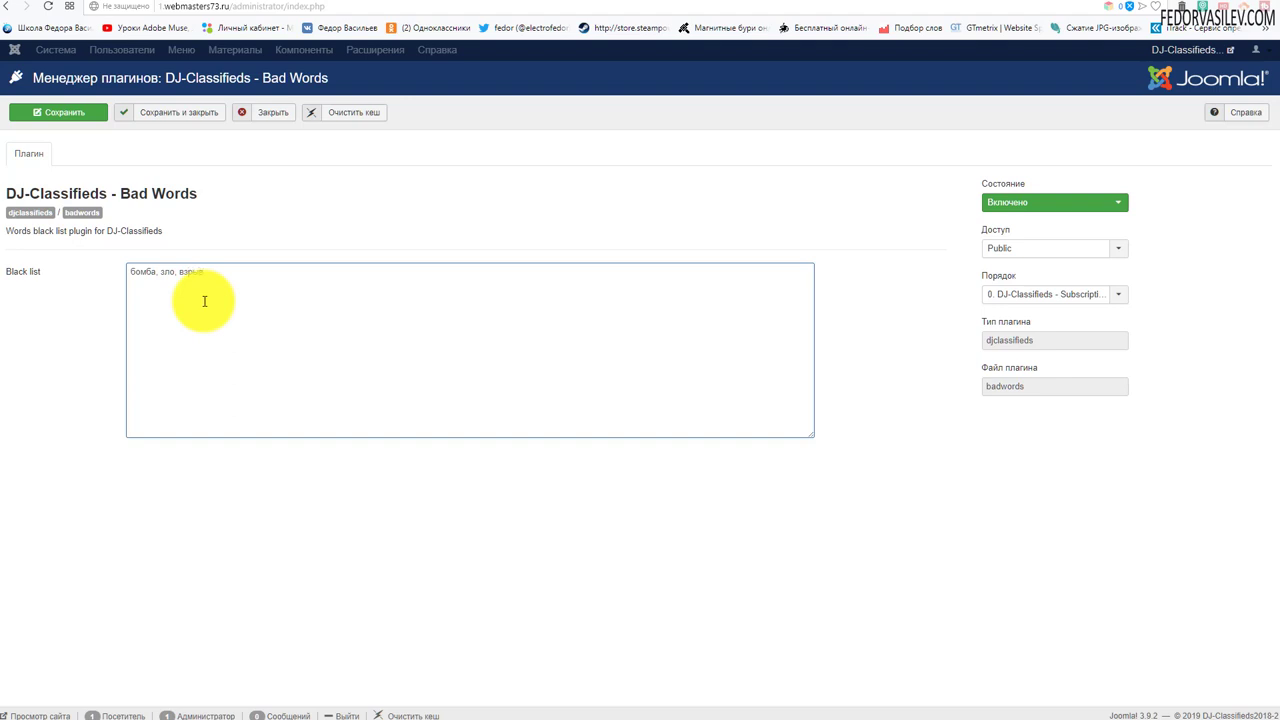
left_click(293, 291)
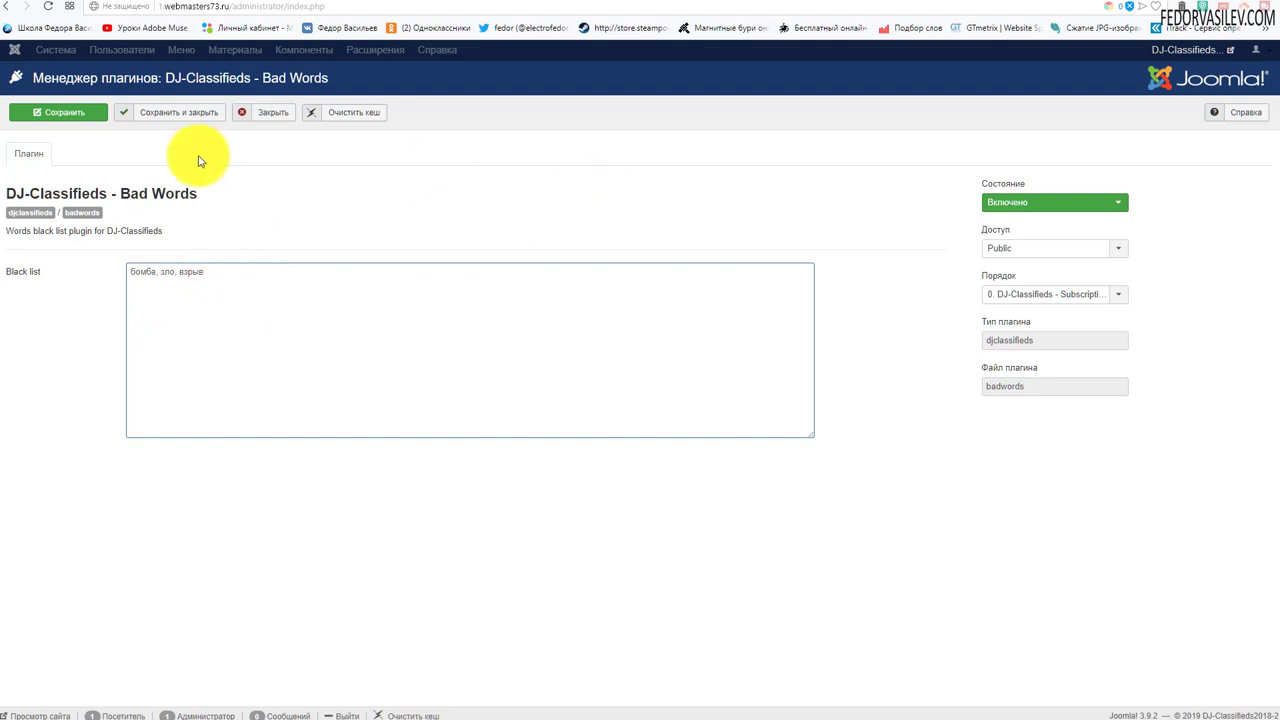
left_click(95, 112)
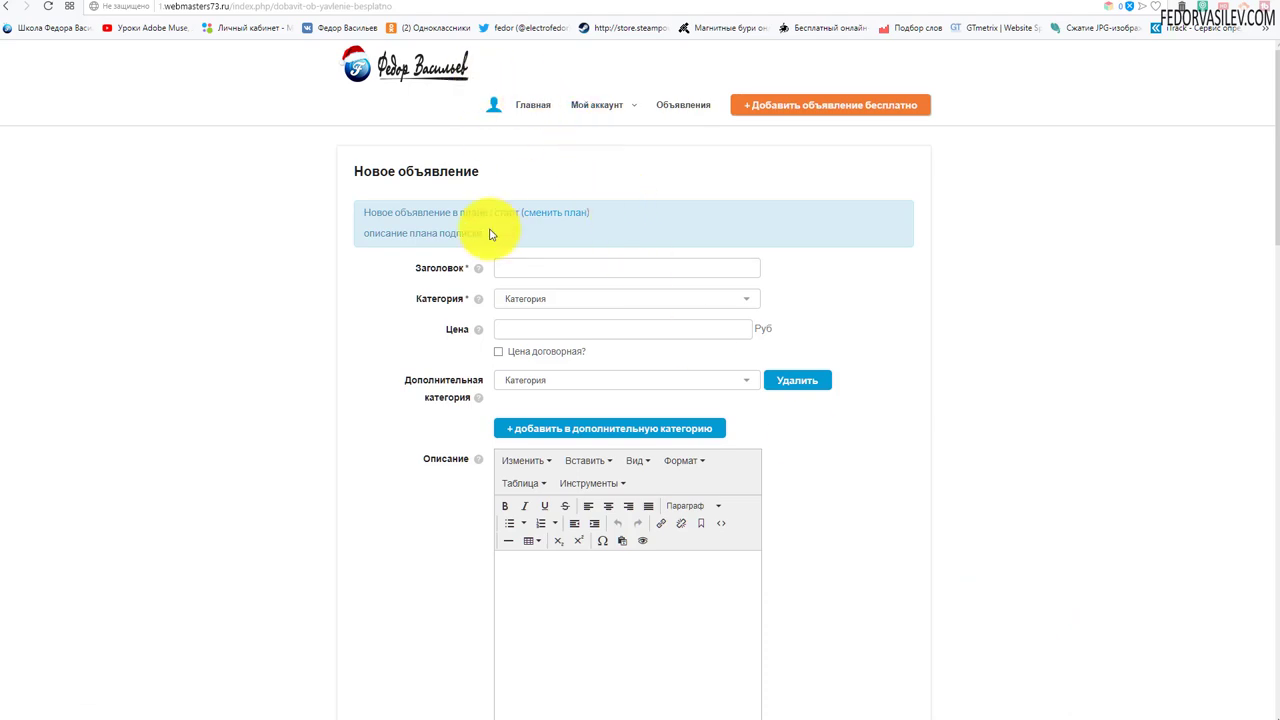
Step: Title the new ad on the public site "документ тест бомба" and assign it to the Велосипеды category
left_click(520, 267)
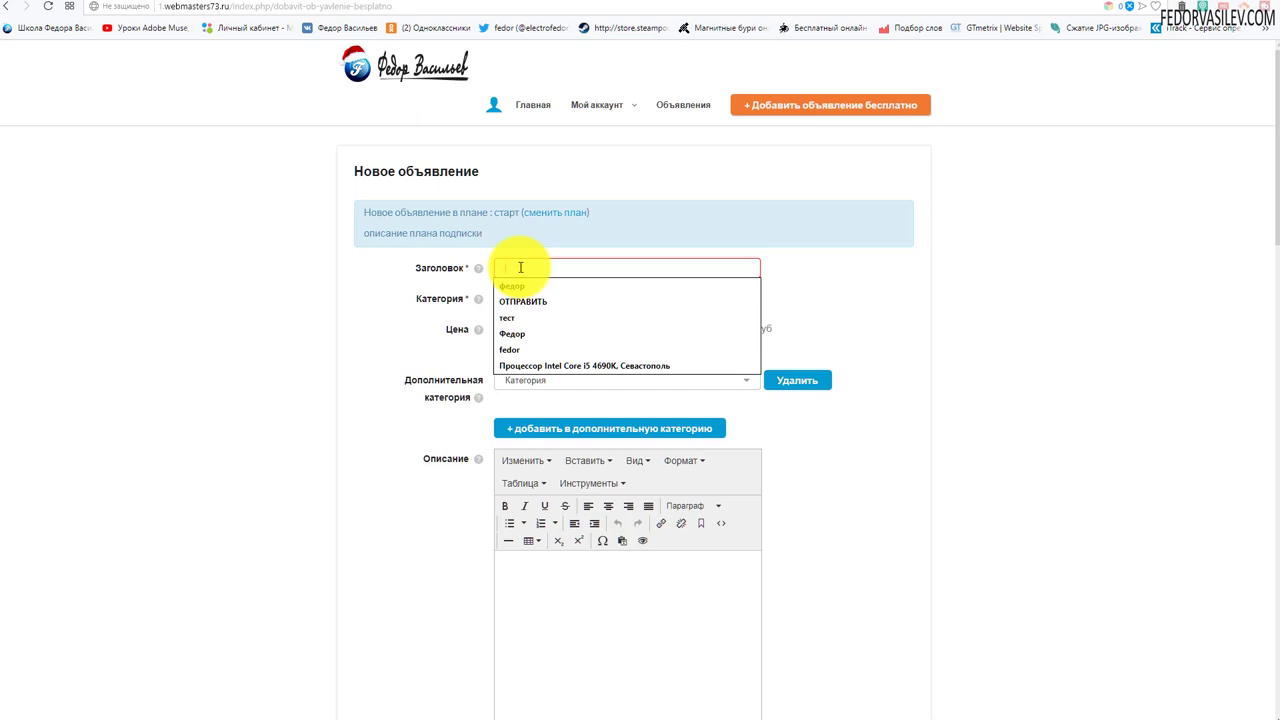
key("Escape")
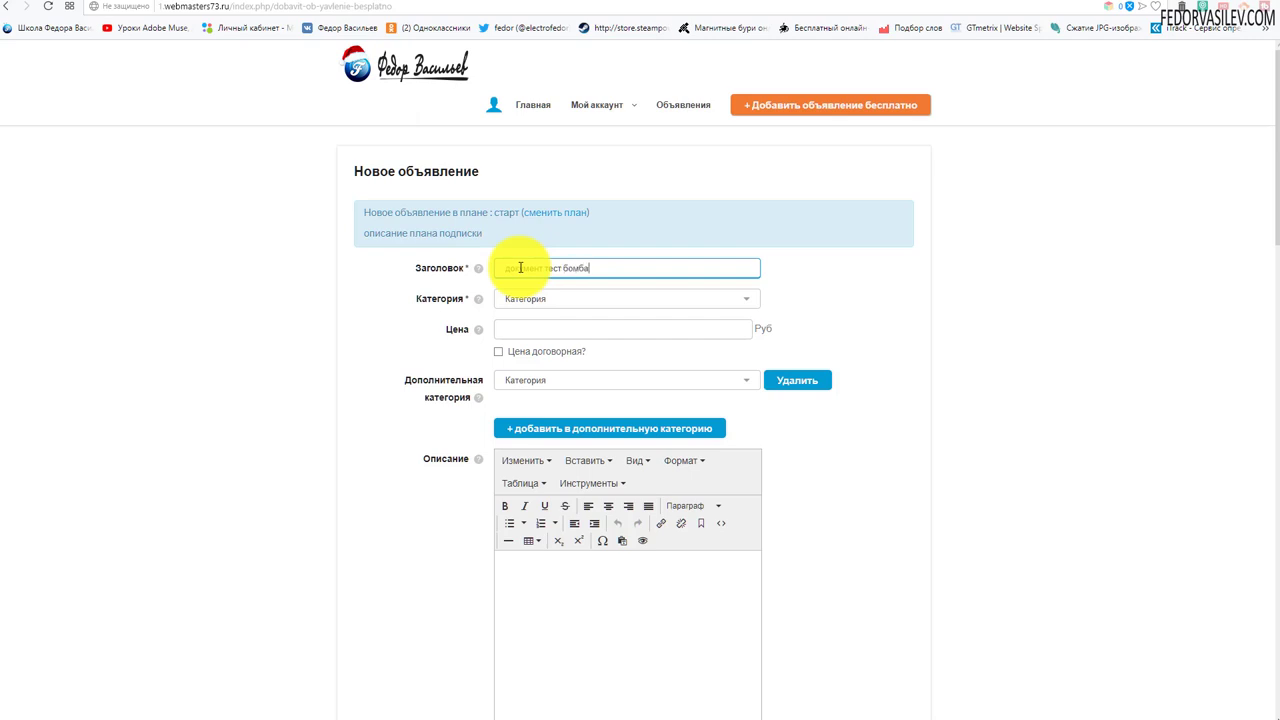
left_click(586, 298)
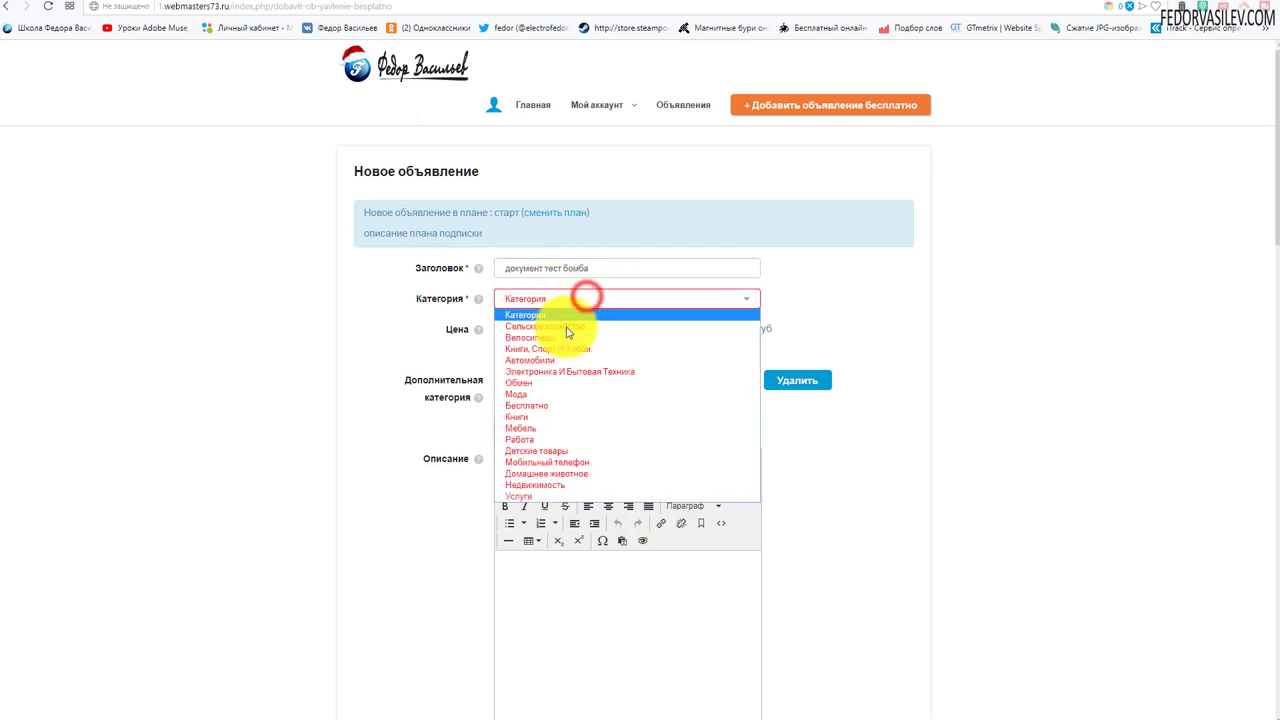
left_click(557, 339)
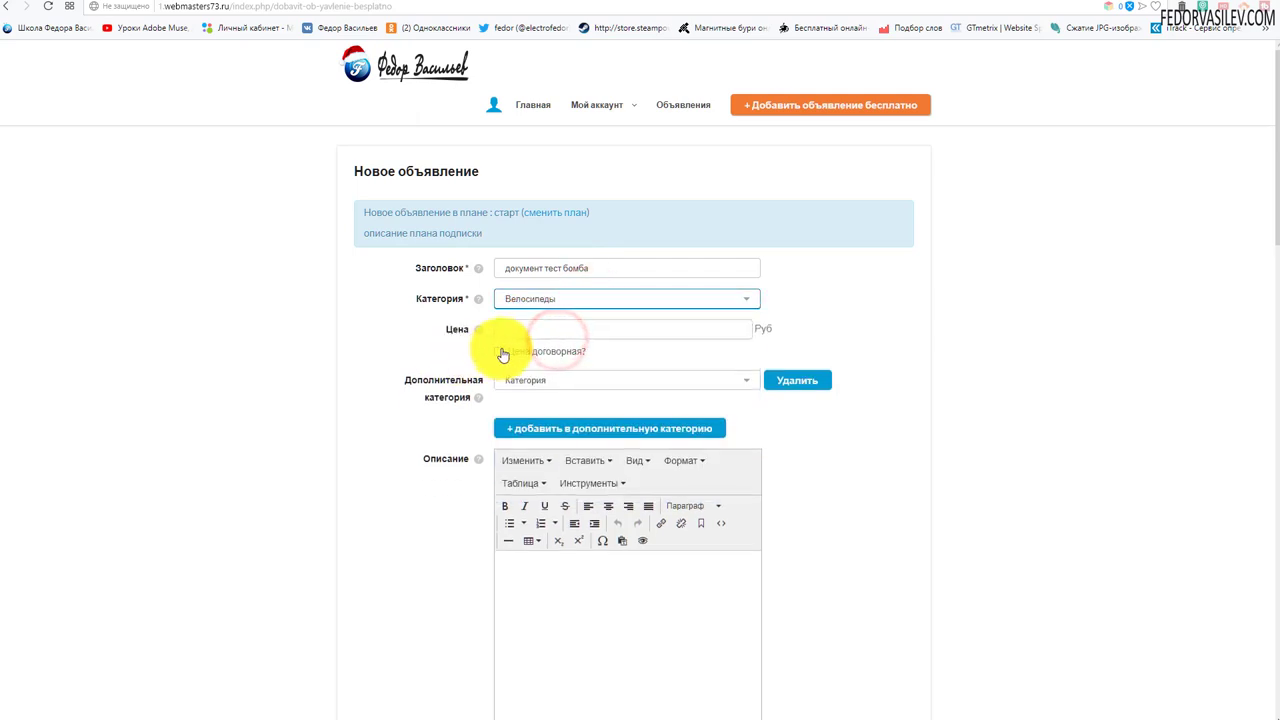
Step: Mark the new ad's price as negotiable and enter "eee" as its description
left_click(498, 351)
left_click(512, 381)
left_click(377, 343)
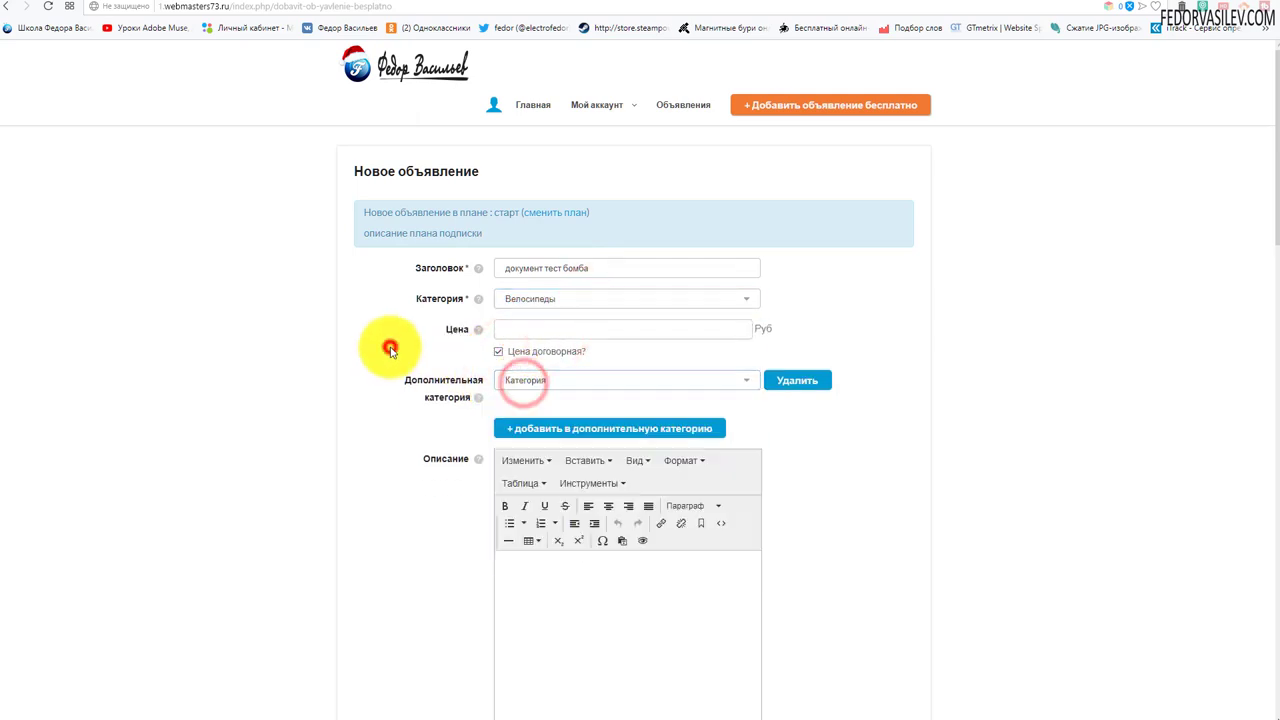
scroll(386, 343, "down", 3)
left_click(599, 337)
type("eee")
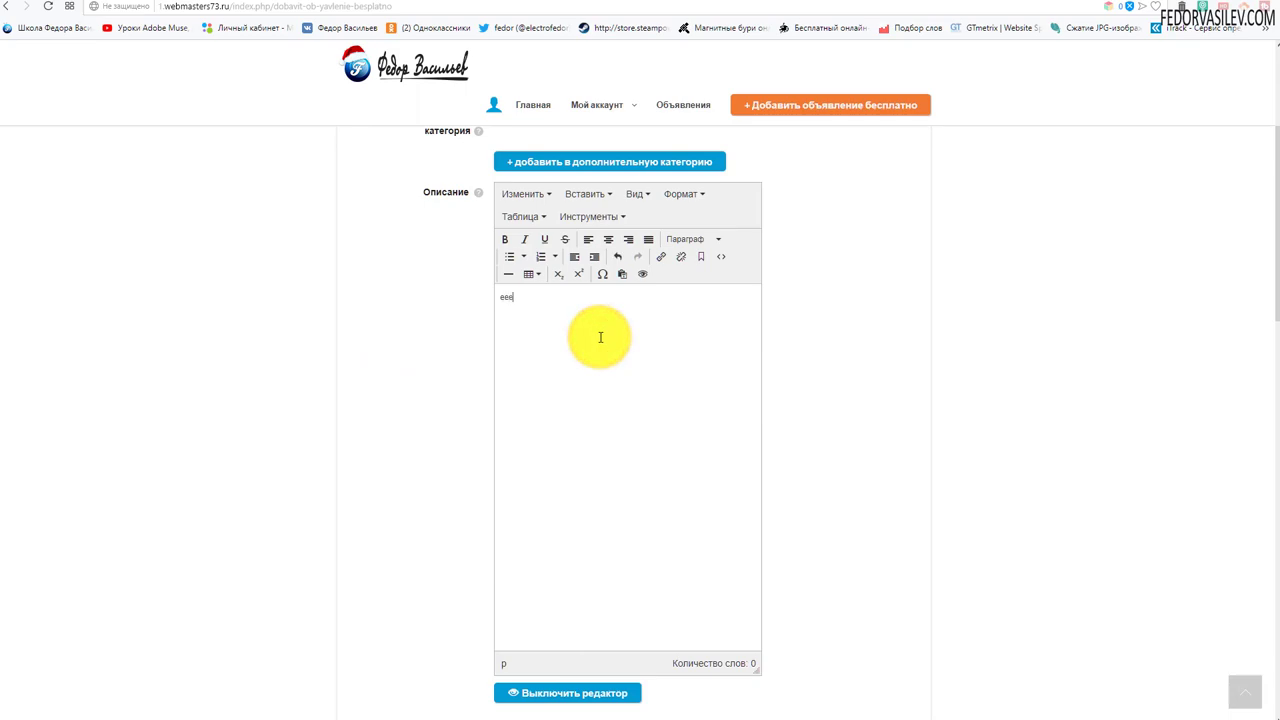
scroll(600, 340, "up", 3)
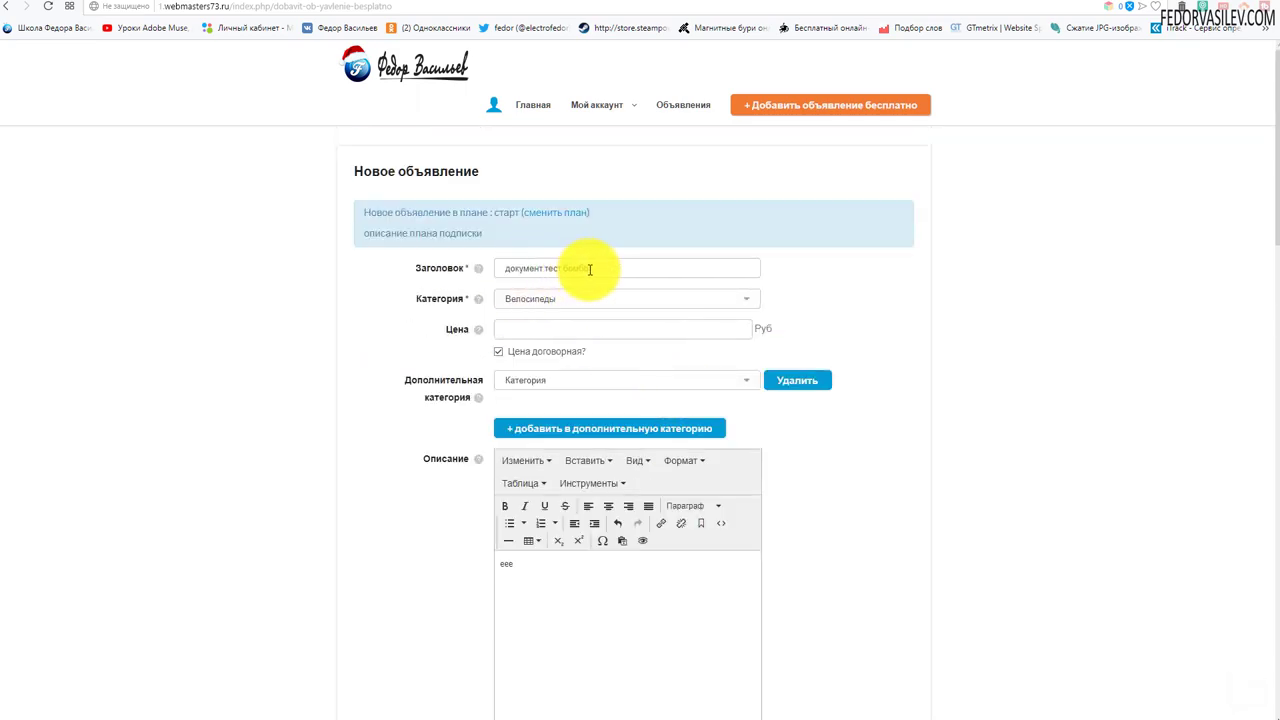
scroll(503, 362, "down", 10)
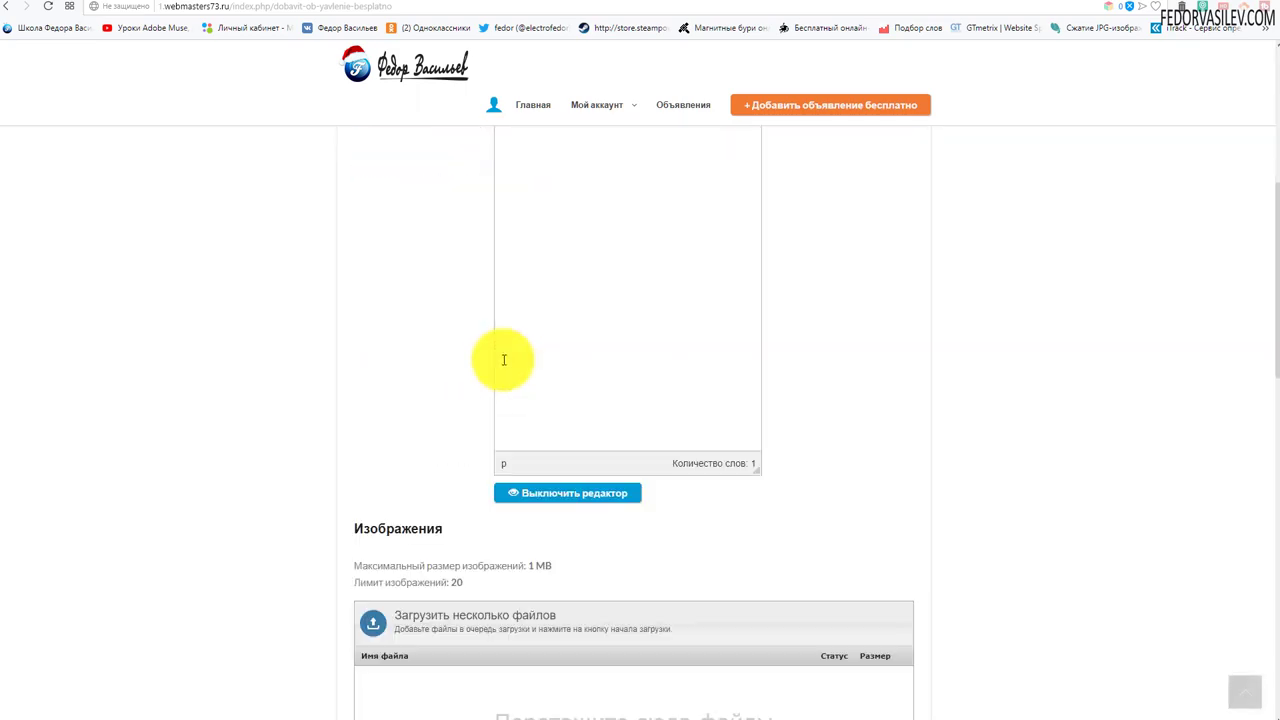
Step: Set the new ad's location to Россия and its city to Ульяновск
left_click(497, 482)
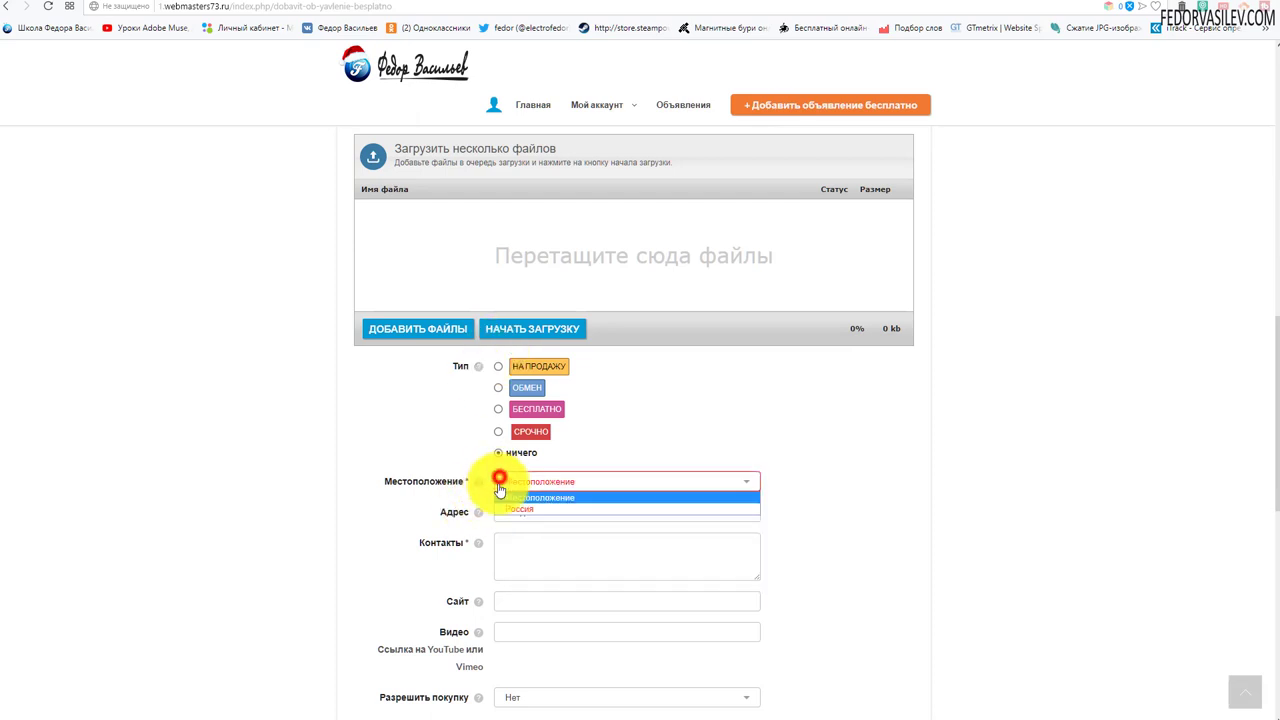
left_click(502, 500)
left_click(528, 505)
left_click(523, 528)
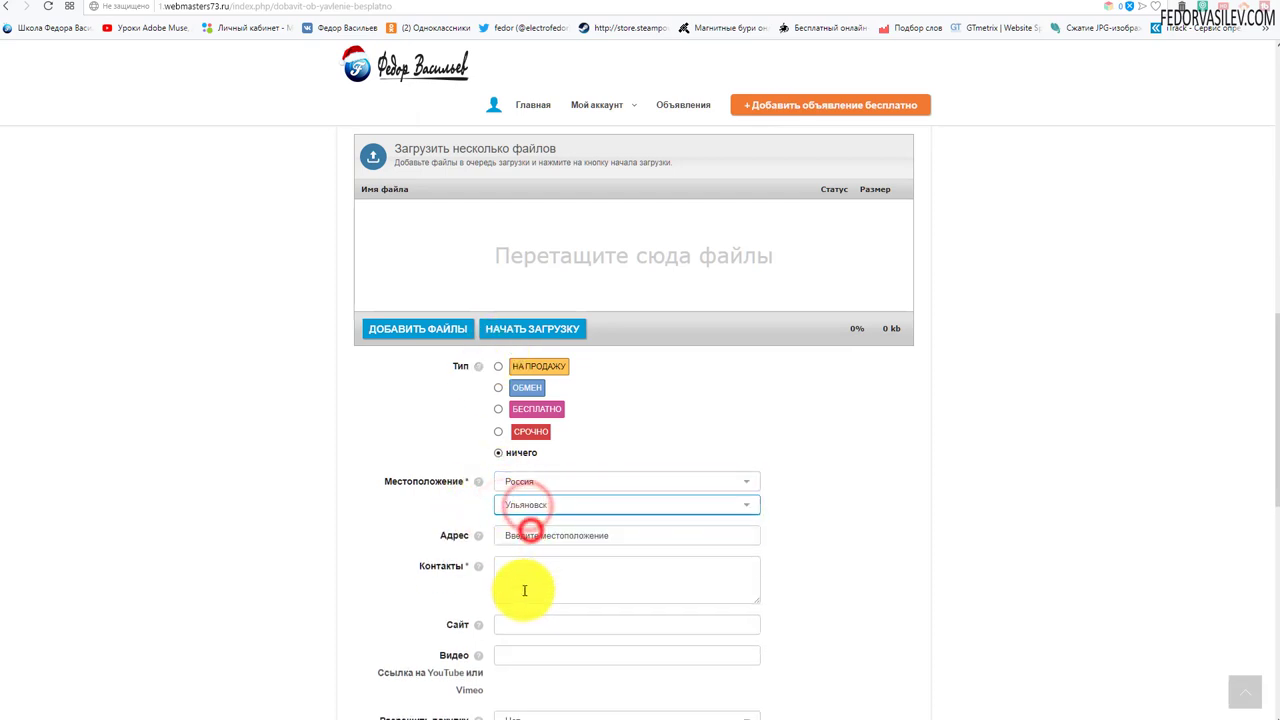
Step: Enter "444" as the ad's contacts, accept the terms and privacy policy, and save the ad
left_click(524, 590)
scroll(524, 570, "down", 3)
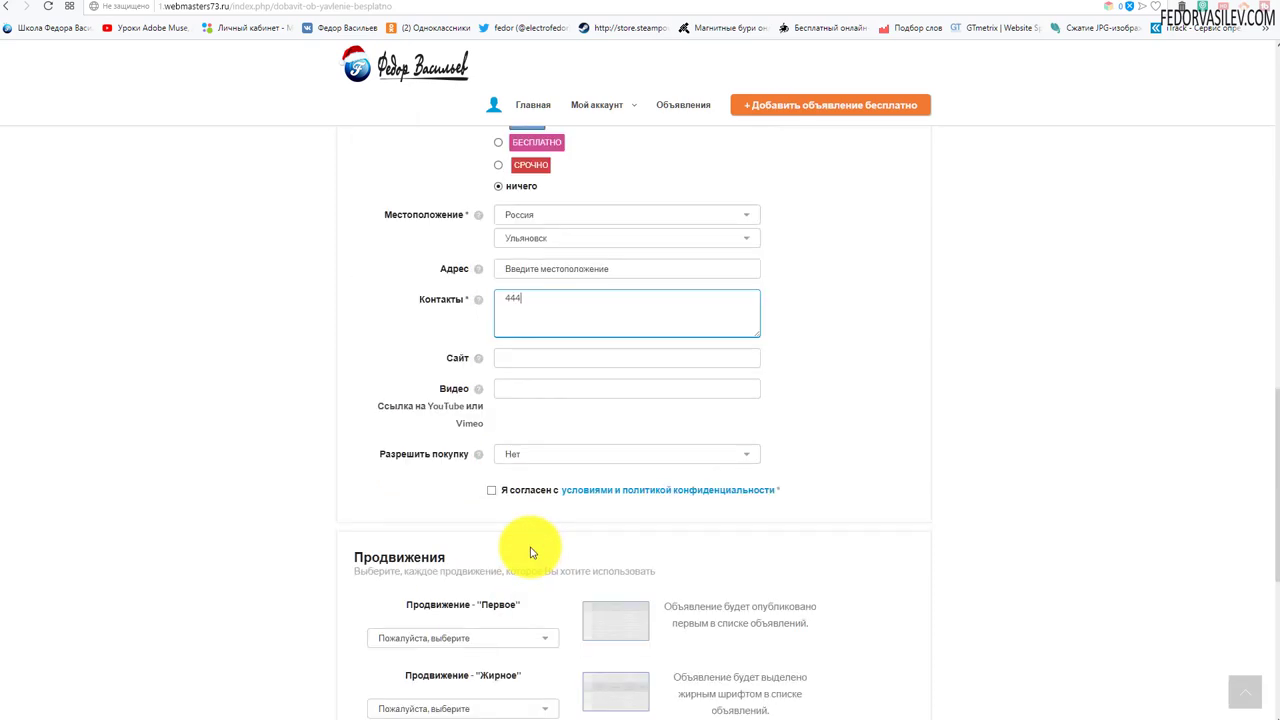
left_click(493, 493)
scroll(420, 490, "down", 5)
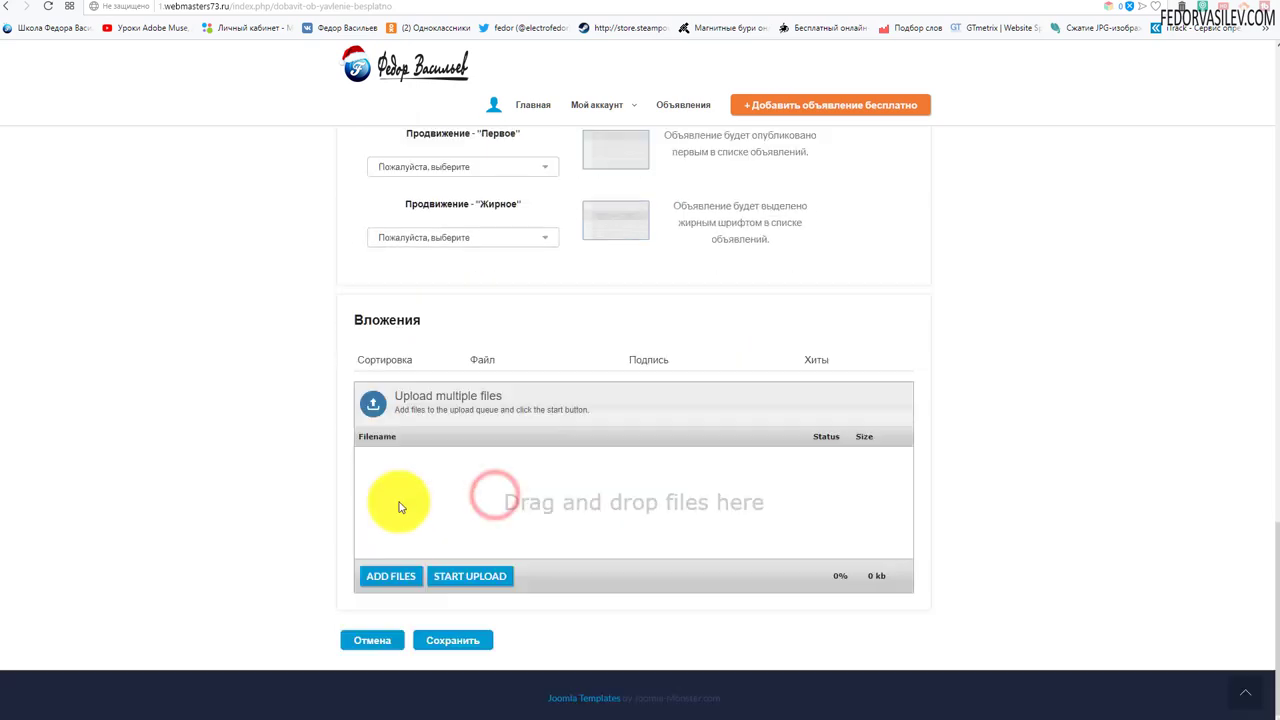
left_click(448, 640)
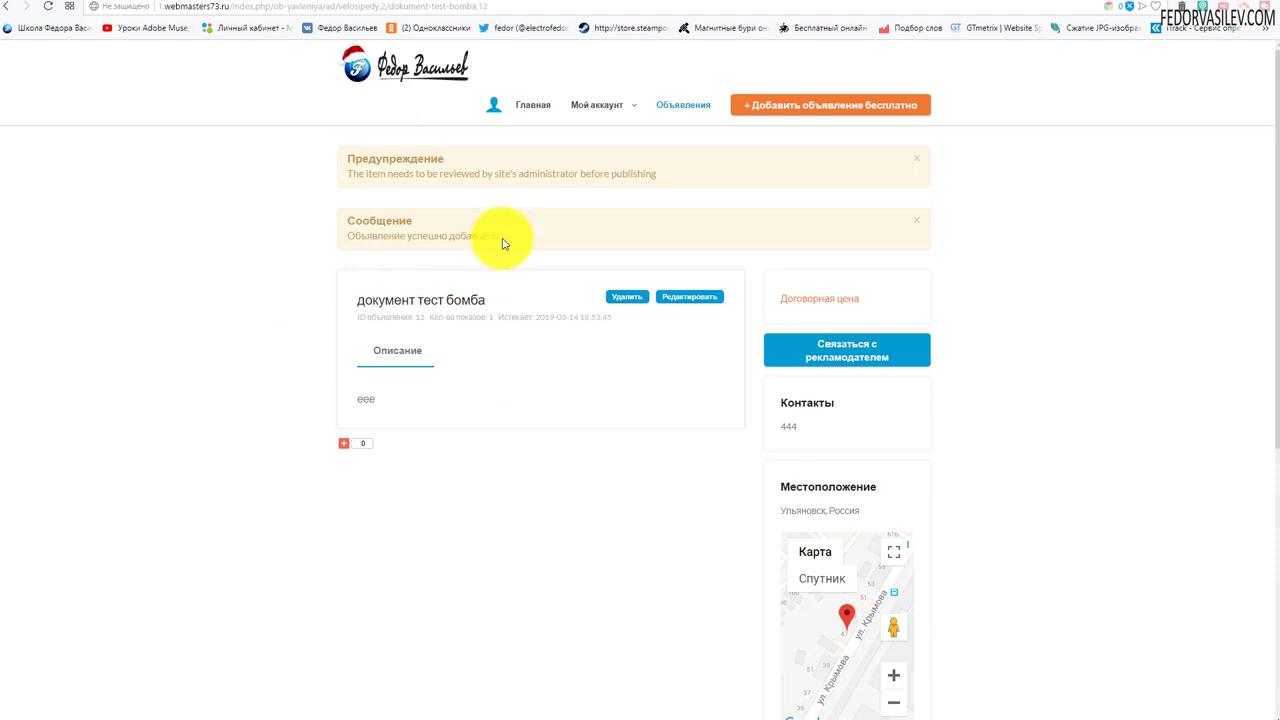
Step: Examine the warning and the message displayed above the submitted ad "документ тест бомба"
left_click_drag(500, 240, 371, 223)
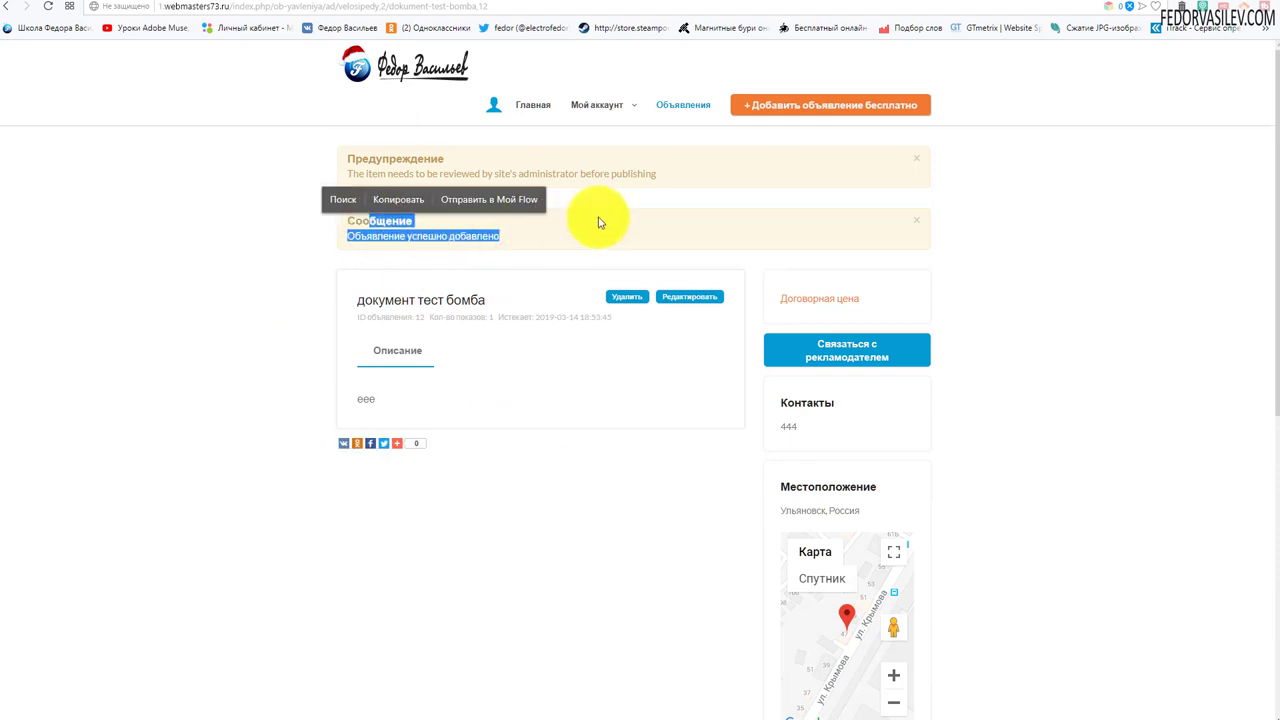
left_click(547, 433)
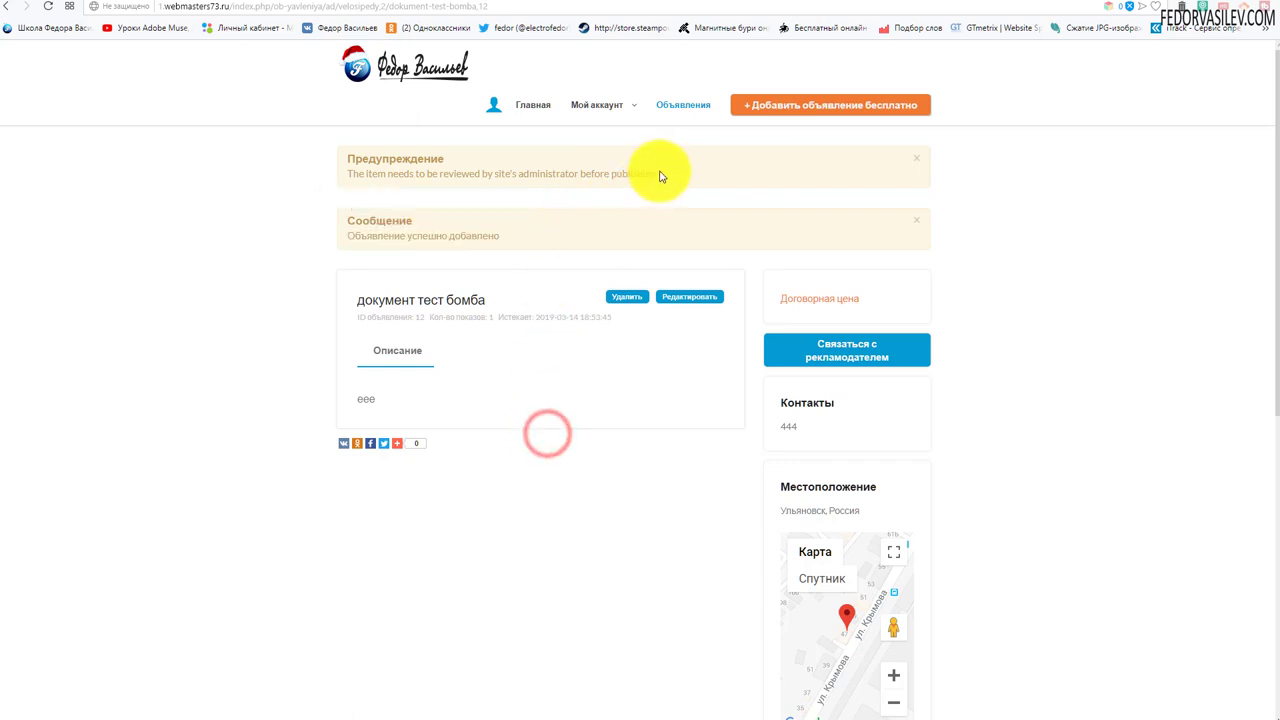
left_click_drag(660, 176, 347, 185)
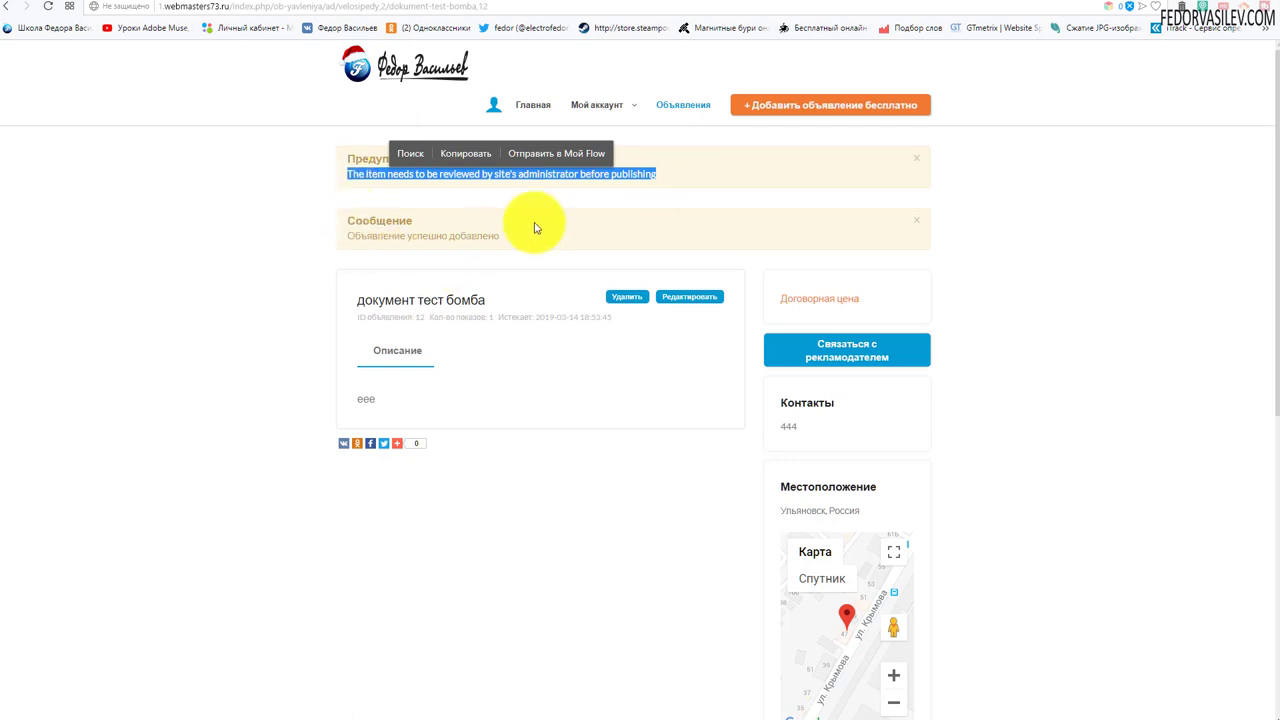
left_click_drag(667, 175, 334, 171)
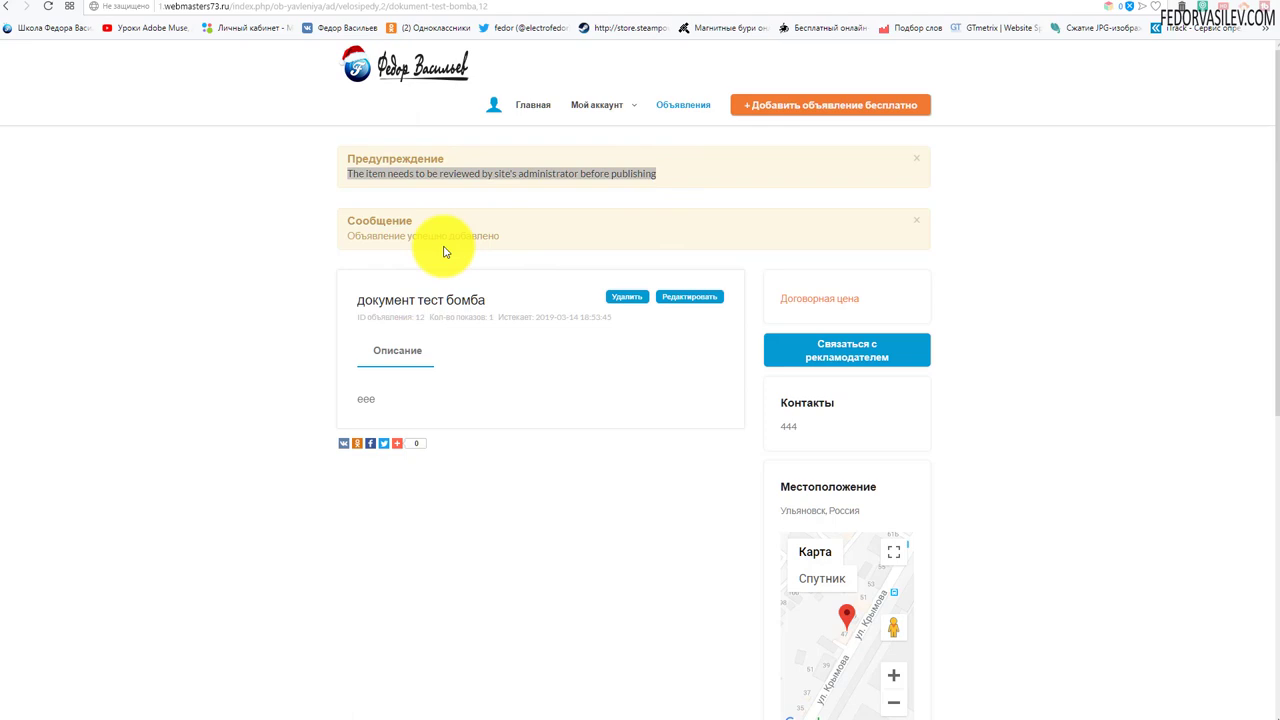
left_click(389, 169)
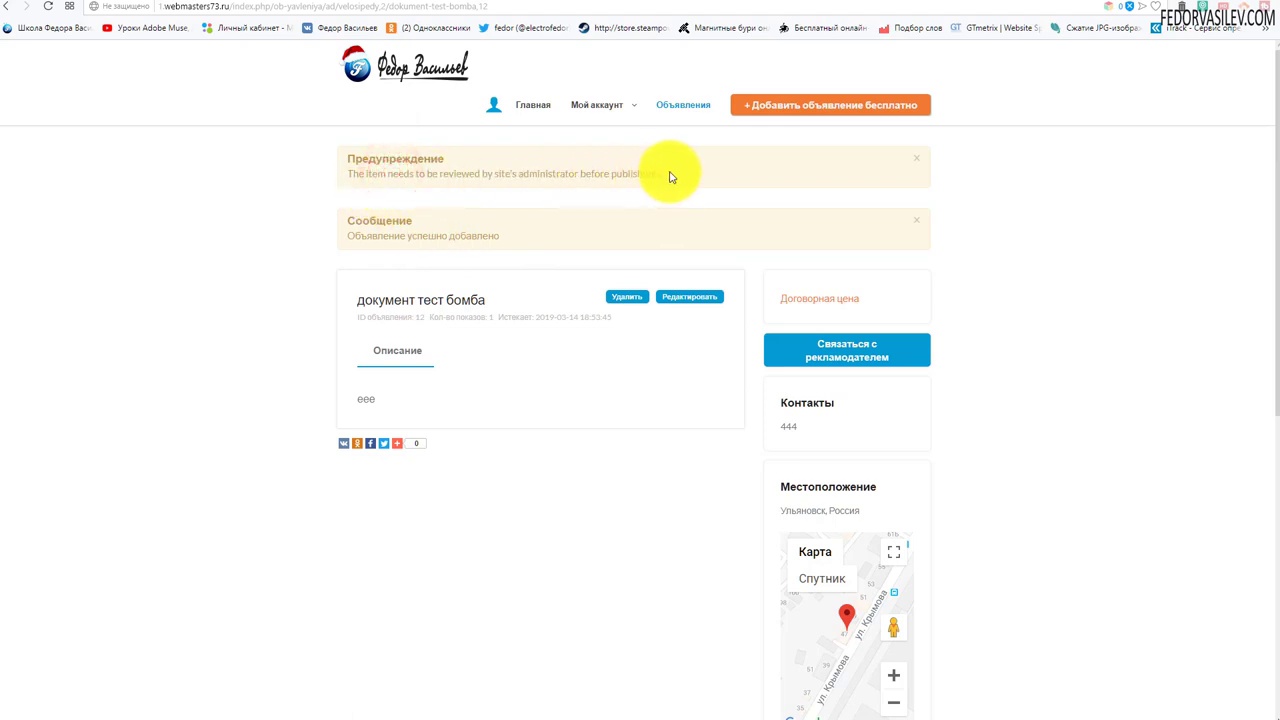
left_click_drag(668, 175, 196, 174)
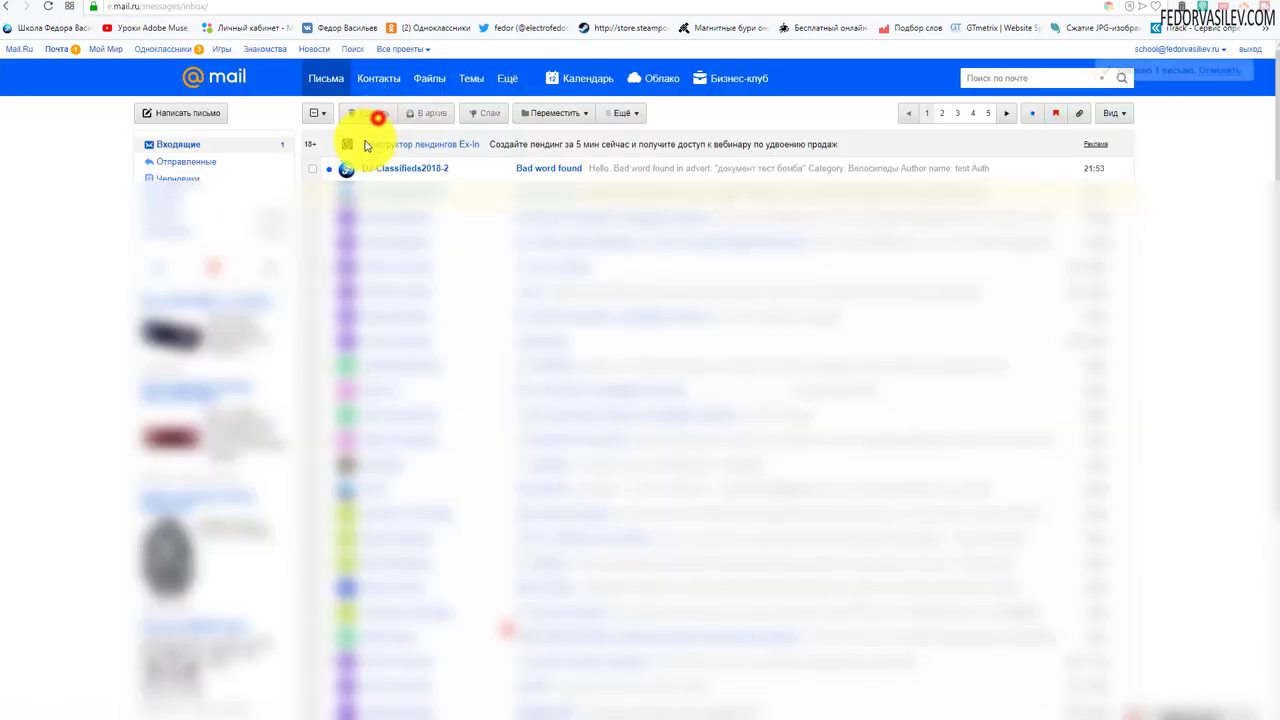
Step: Switch to the Mail.ru inbox, delete the selected message and open the "Bad word found" e-mail from DJ-Classifieds2018-2
left_click(100, 14)
left_click(375, 113)
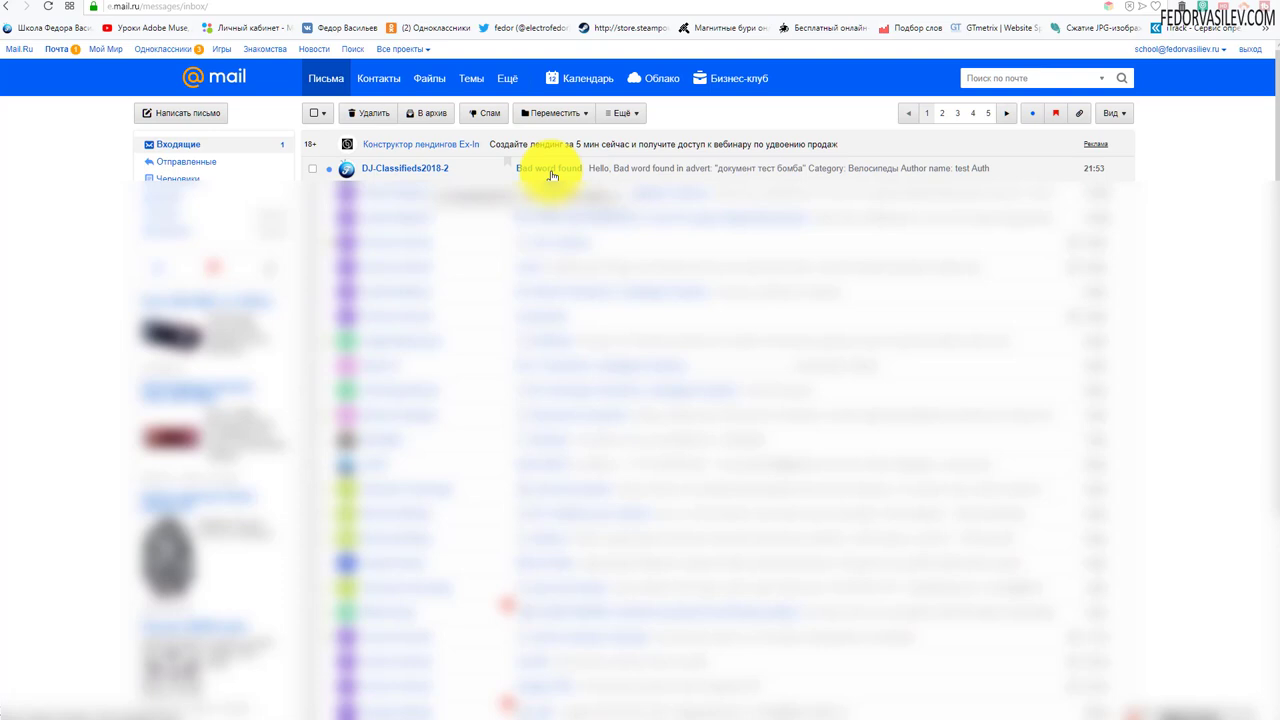
left_click(551, 175)
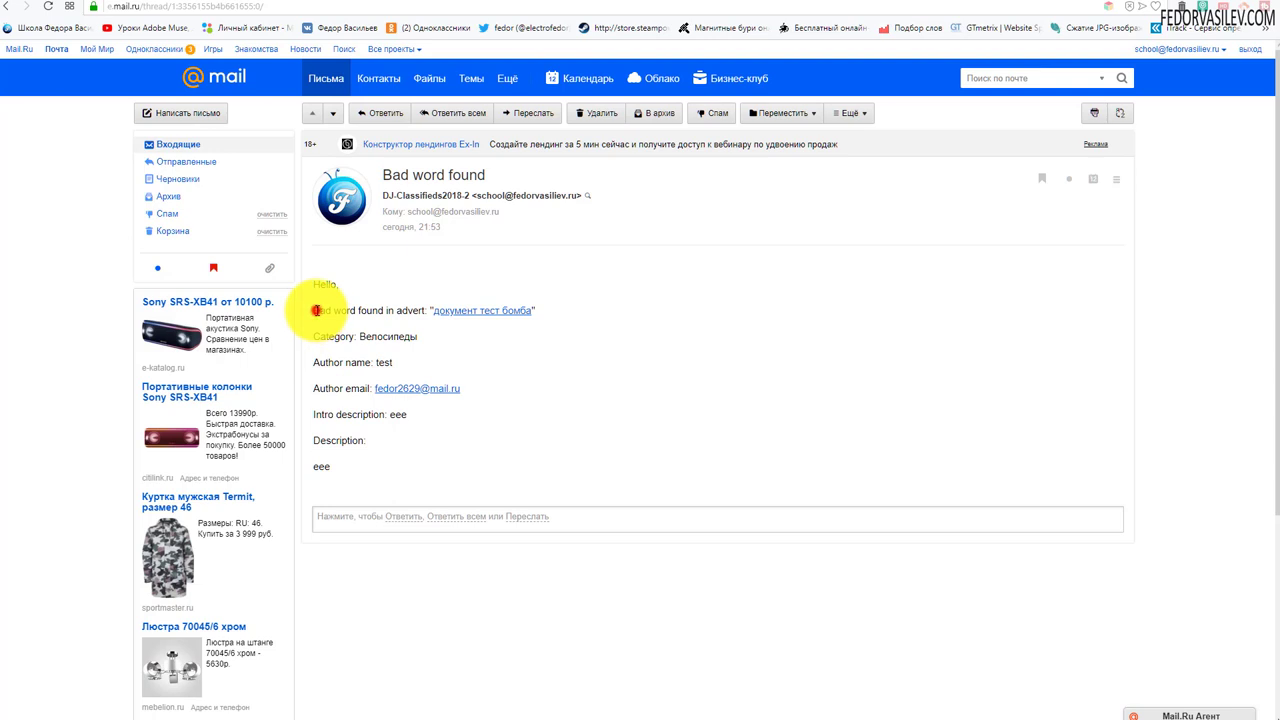
Step: Read the notification's lines about the flagged ad, its author's e-mail and its description
left_click_drag(316, 310, 424, 311)
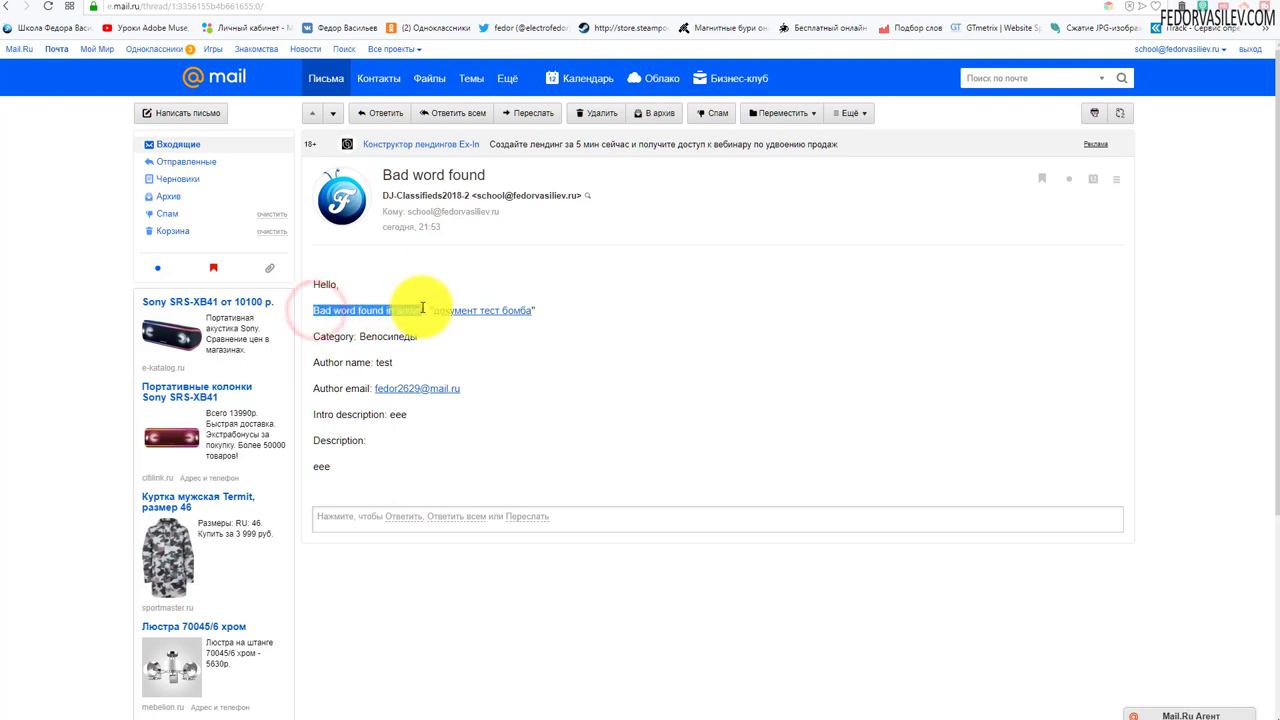
left_click(460, 250)
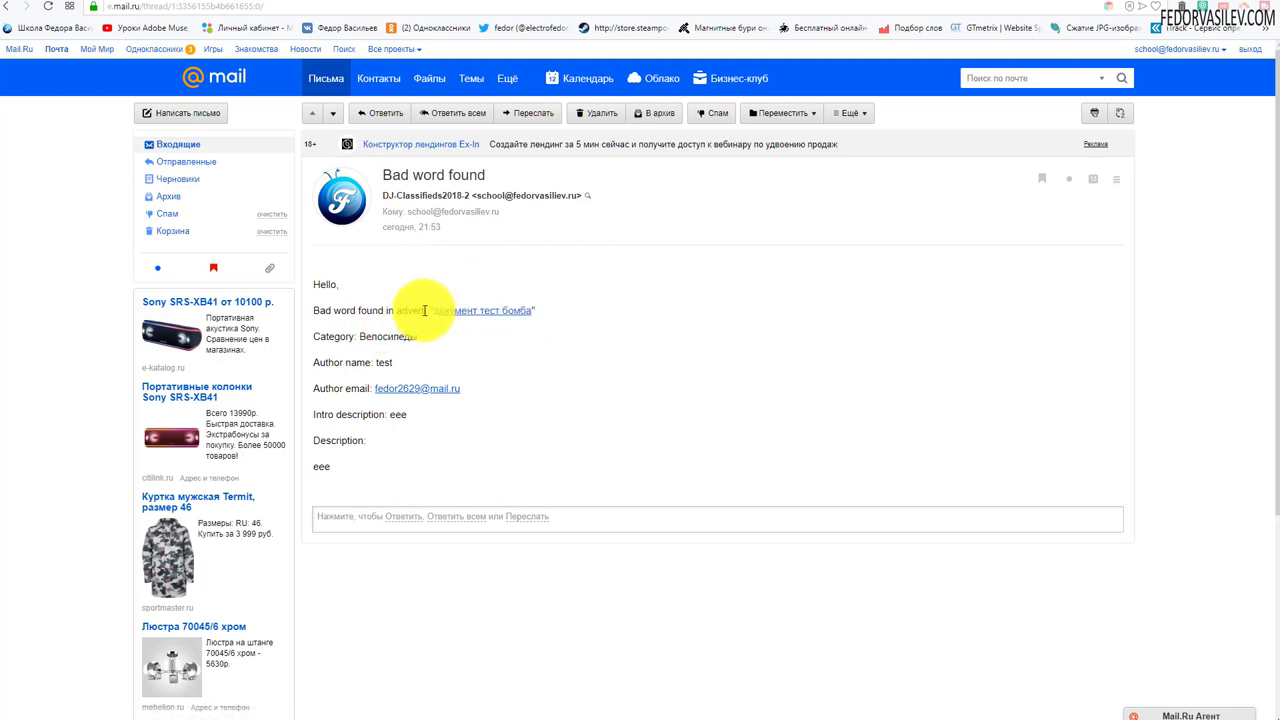
left_click_drag(425, 311, 334, 311)
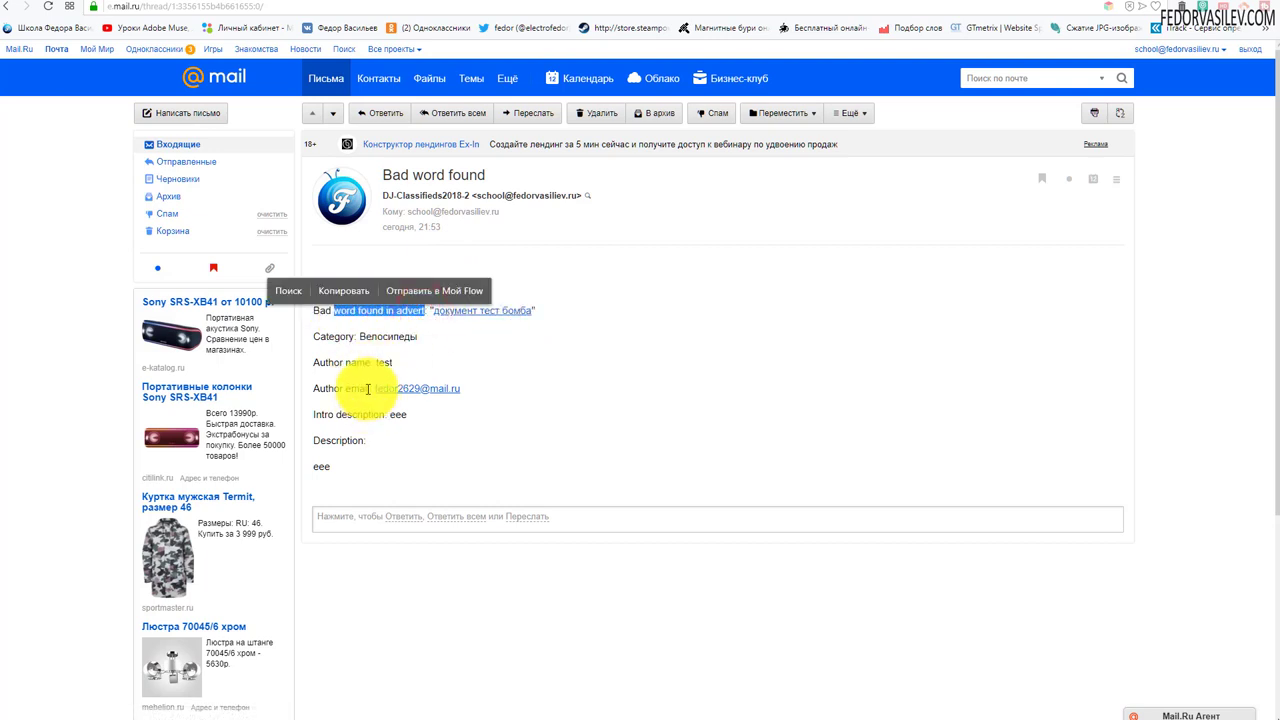
left_click_drag(370, 388, 318, 388)
left_click_drag(391, 414, 326, 440)
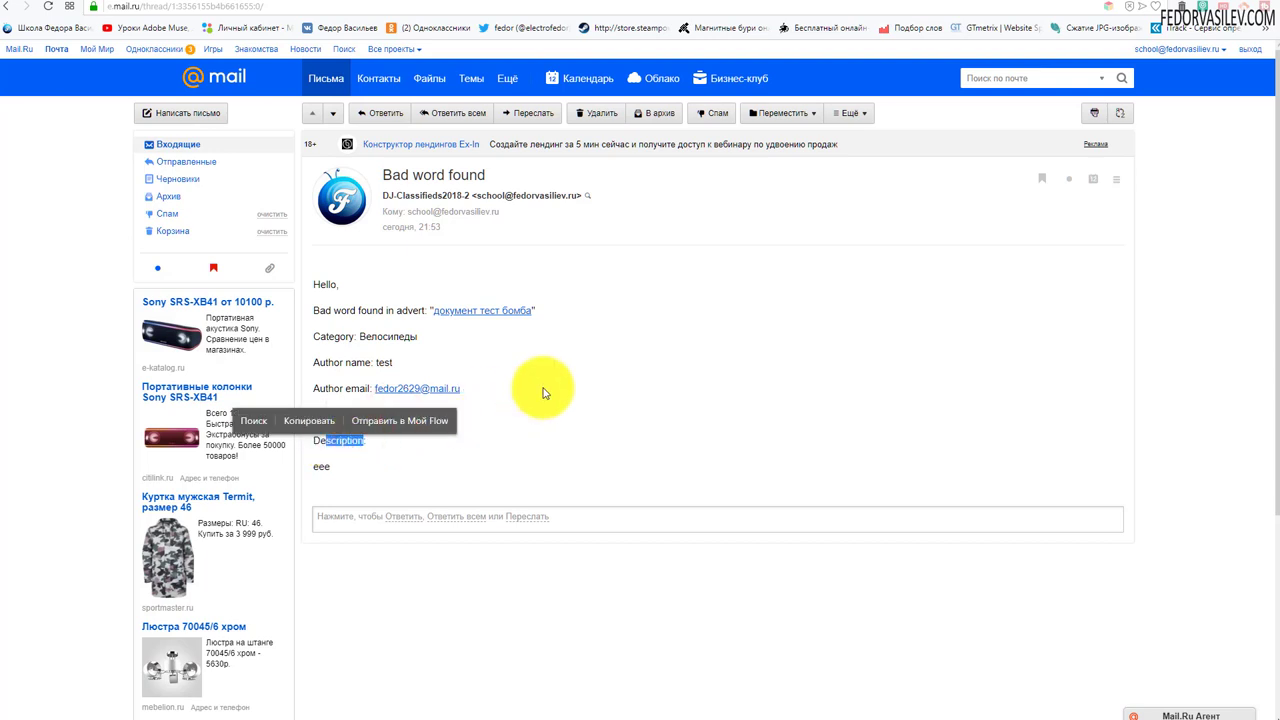
Step: Switch back to the Joomla administrator and reopen the DJ-Classifieds list of ads (Объявления)
left_click(237, 143)
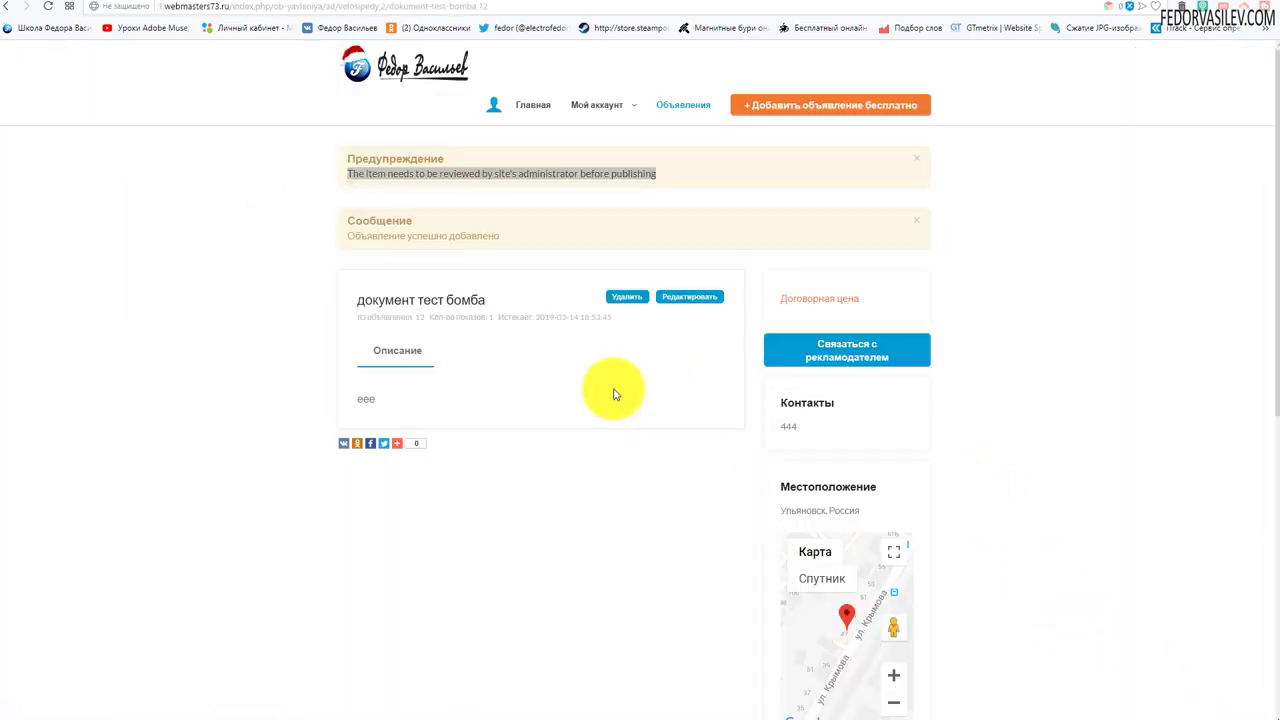
left_click(812, 8)
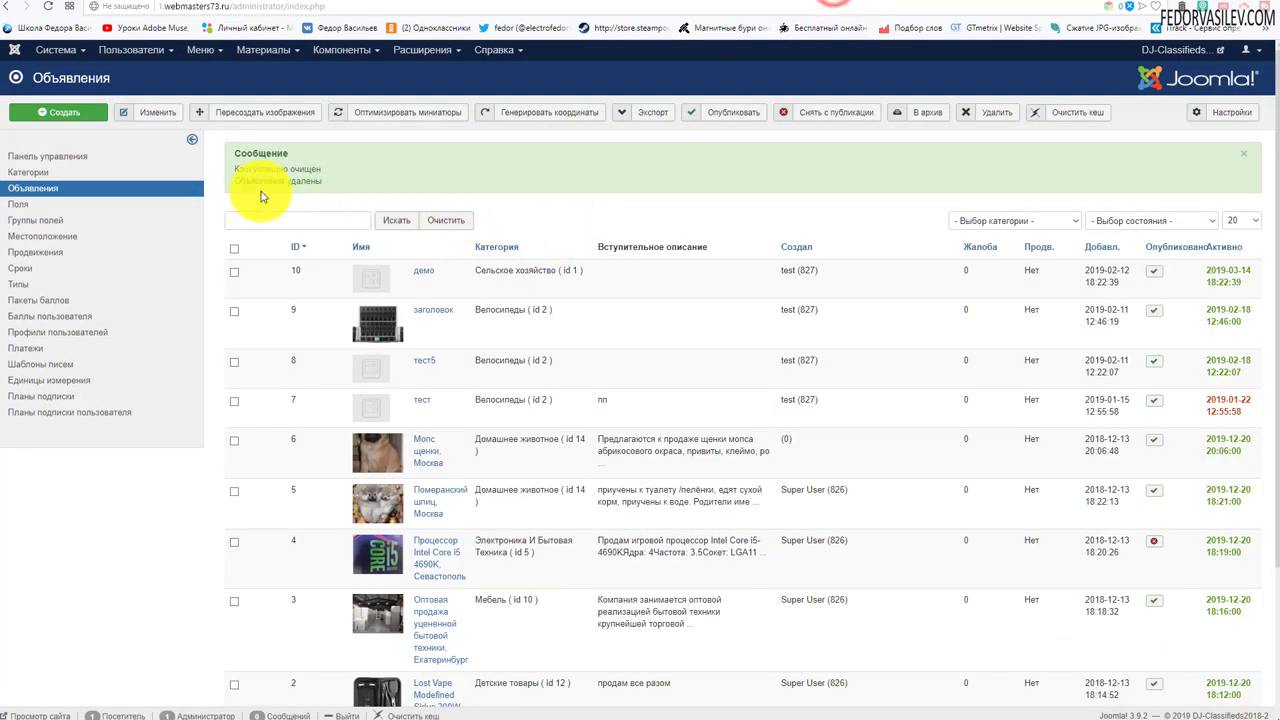
left_click(323, 50)
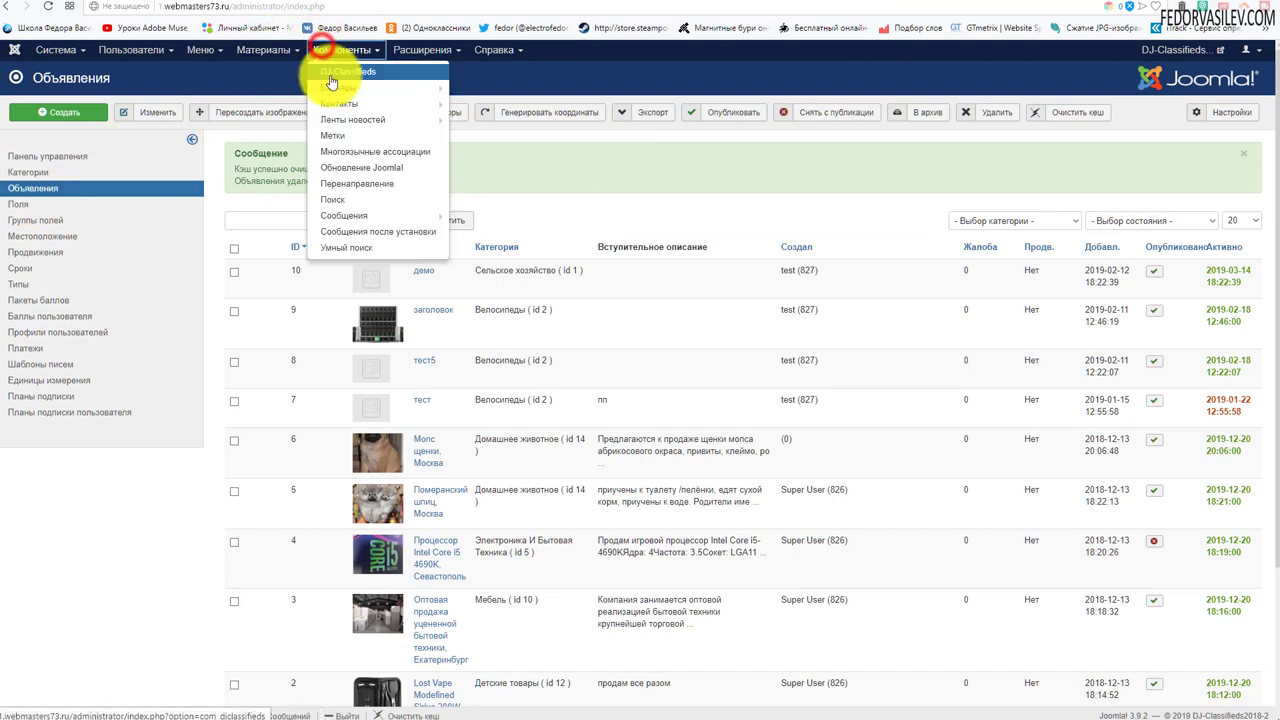
left_click(330, 75)
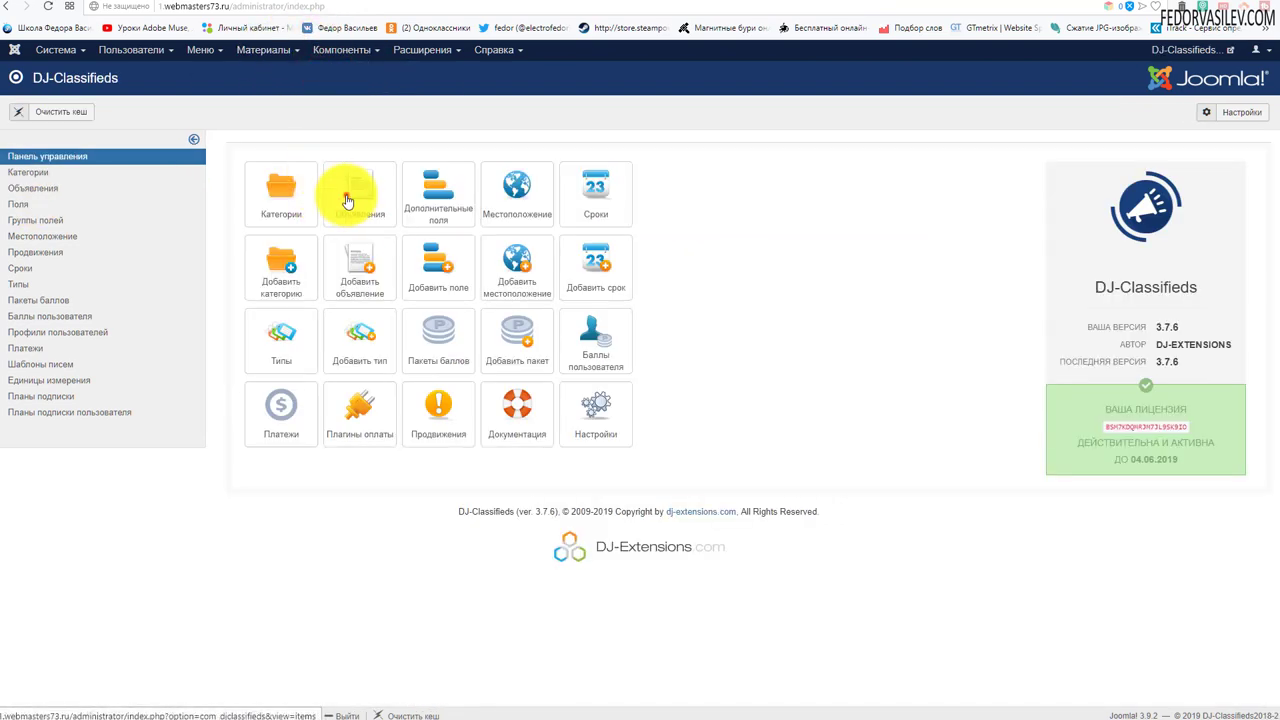
left_click(347, 193)
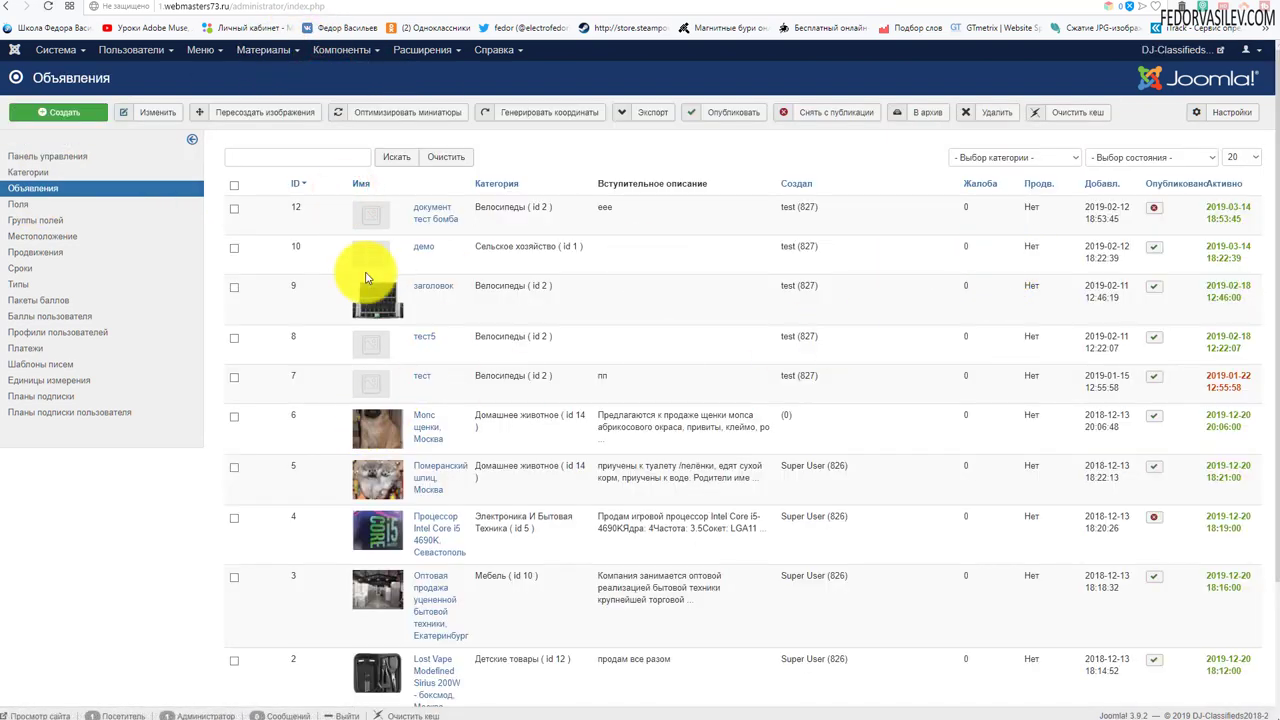